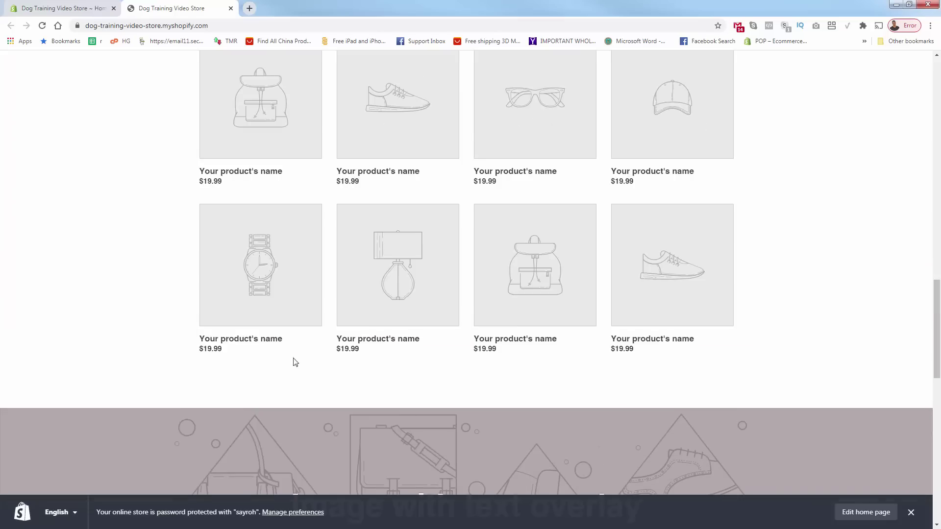
View the storefront's shopping cart page and return to the store's home page
{"action": "scroll", "coordinate": [279, 354], "scroll_direction": "up", "scroll_amount": 8}
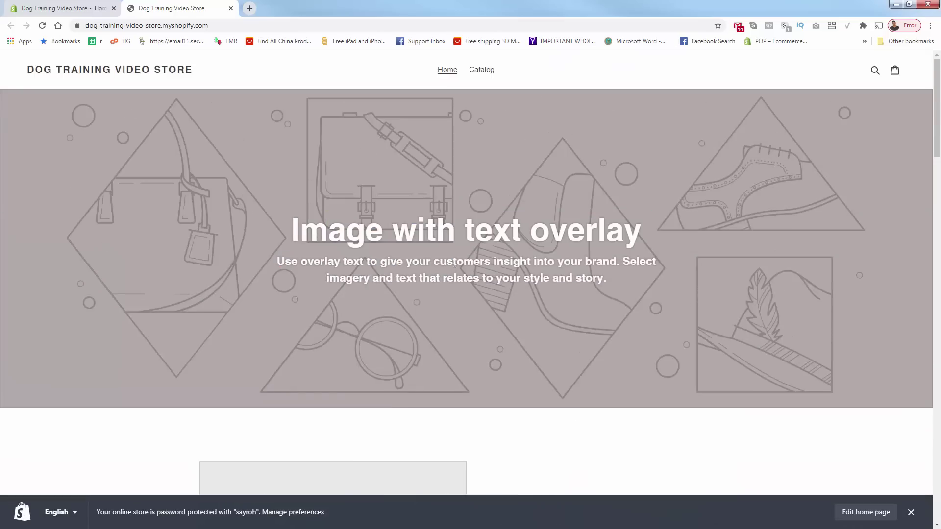
{"action": "left_click", "coordinate": [895, 73]}
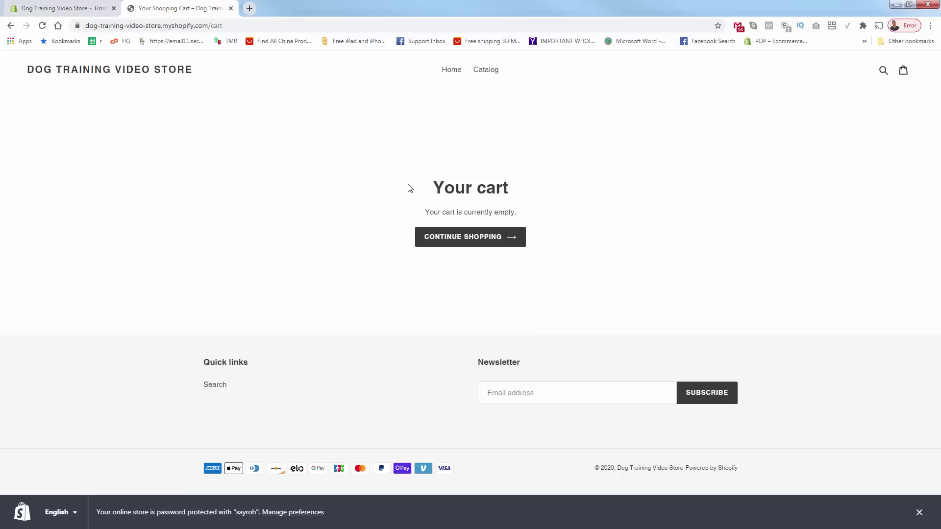
{"action": "left_click", "coordinate": [118, 72]}
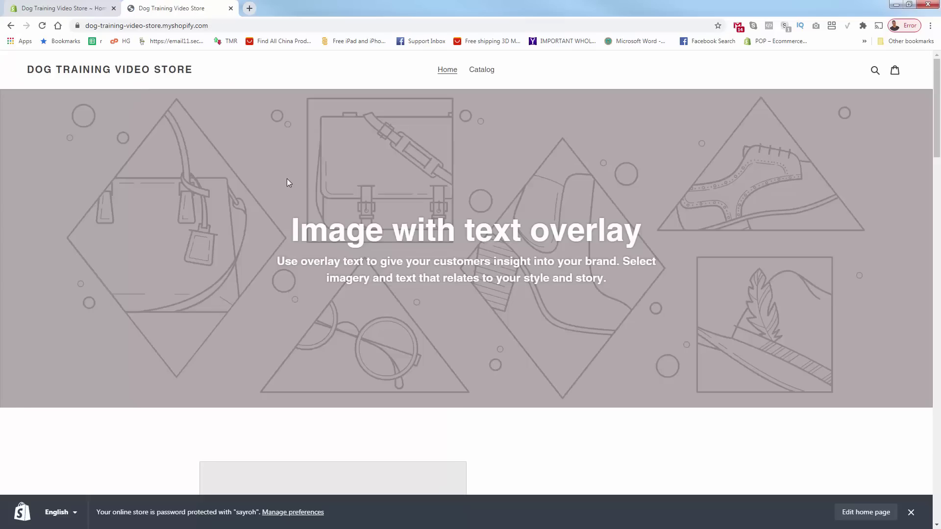
Switch to the store admin and open the online store's current Debut theme for customization
{"action": "left_click", "coordinate": [116, 6]}
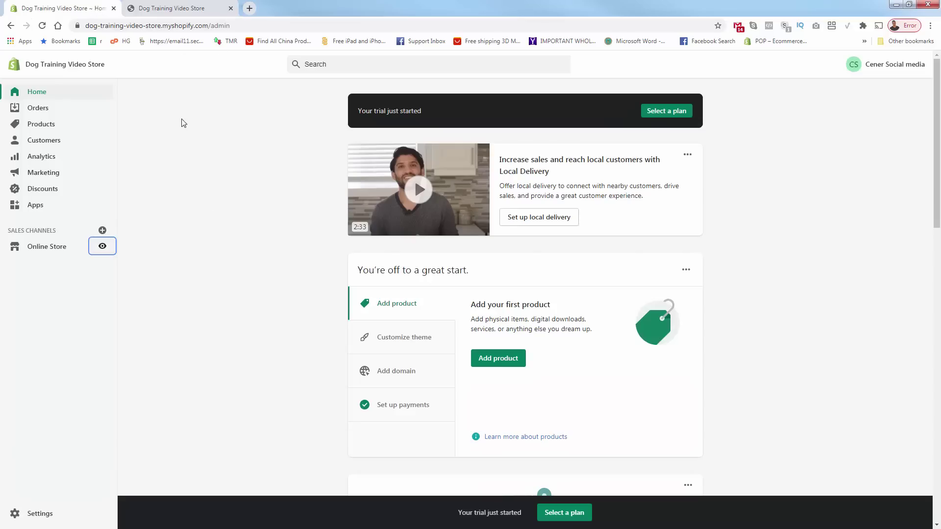
{"action": "left_click", "coordinate": [213, 182]}
{"action": "left_click", "coordinate": [165, 9]}
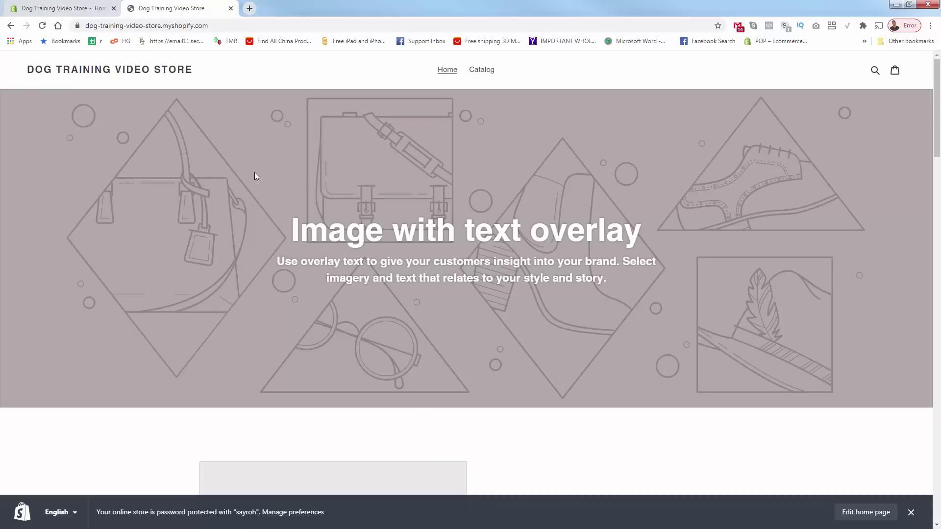
{"action": "left_click", "coordinate": [80, 8]}
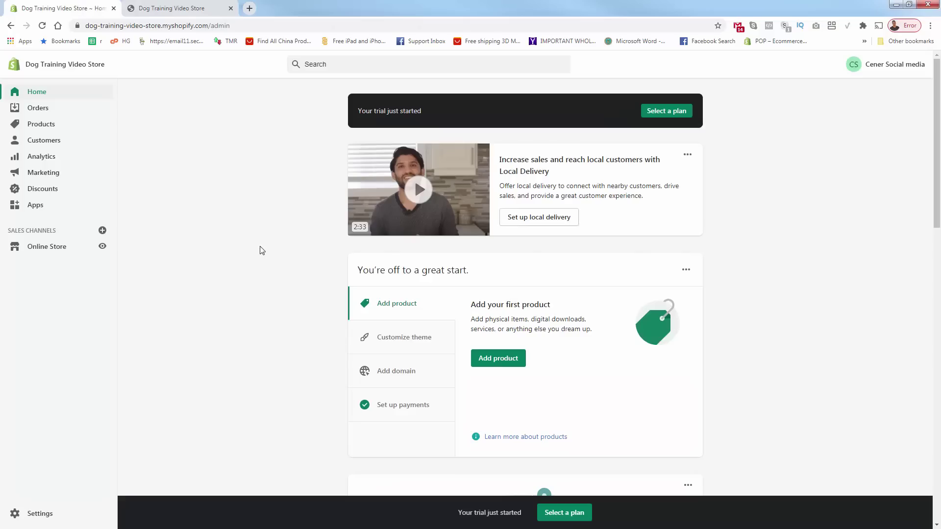
{"action": "left_click", "coordinate": [66, 248]}
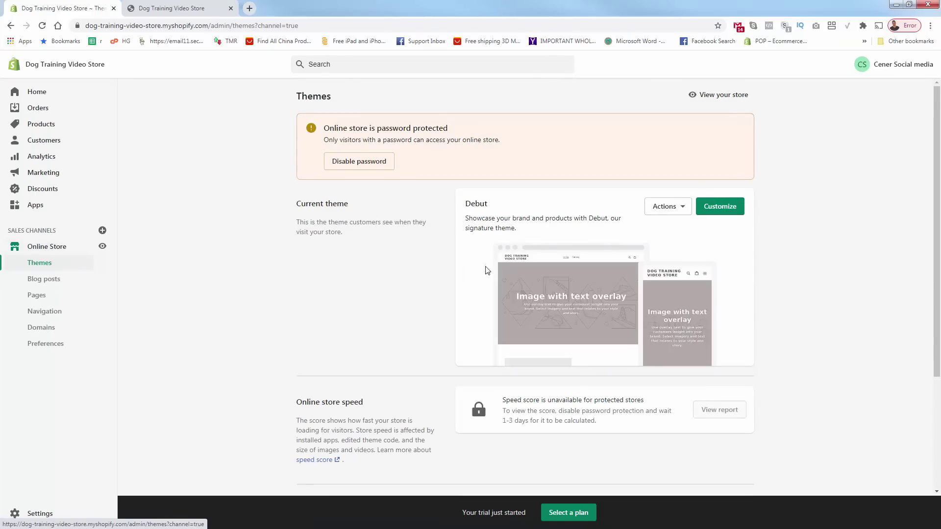
{"action": "double_click", "coordinate": [465, 204]}
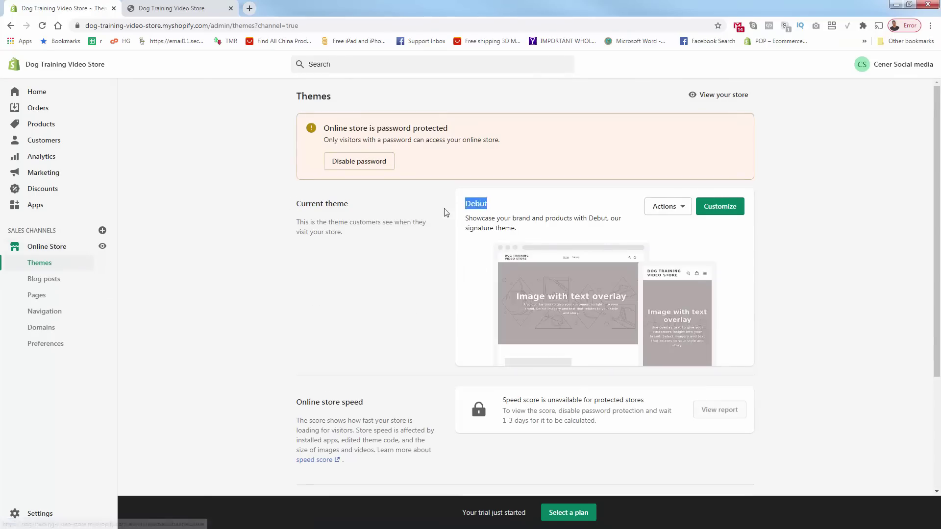
{"action": "left_click", "coordinate": [725, 211]}
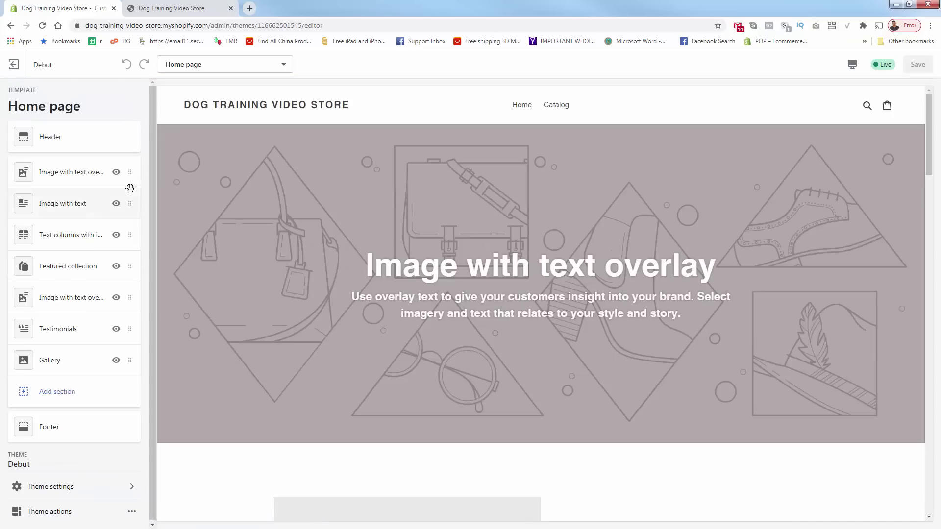
Compare the live storefront's home page with the preview in the theme editor
{"action": "left_click", "coordinate": [153, 8]}
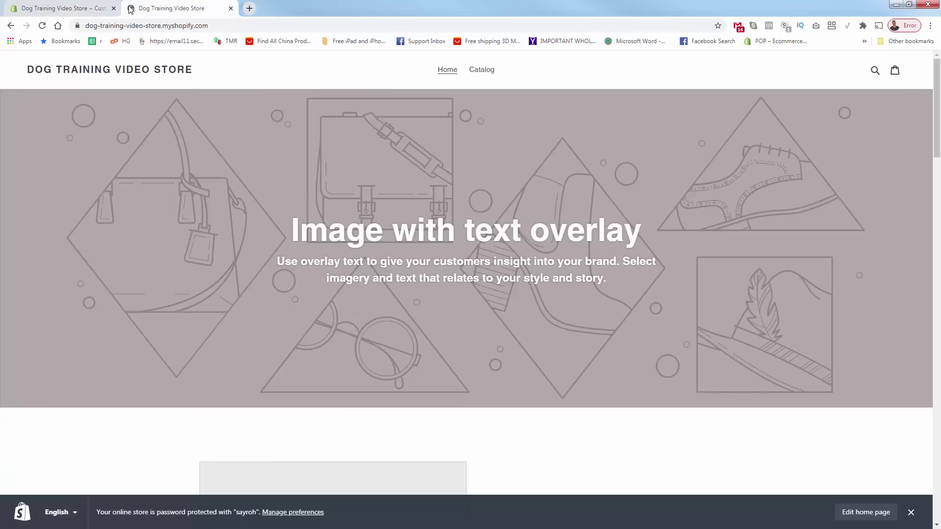
{"action": "left_click", "coordinate": [93, 8]}
{"action": "key", "text": "ctrl+Tab"}
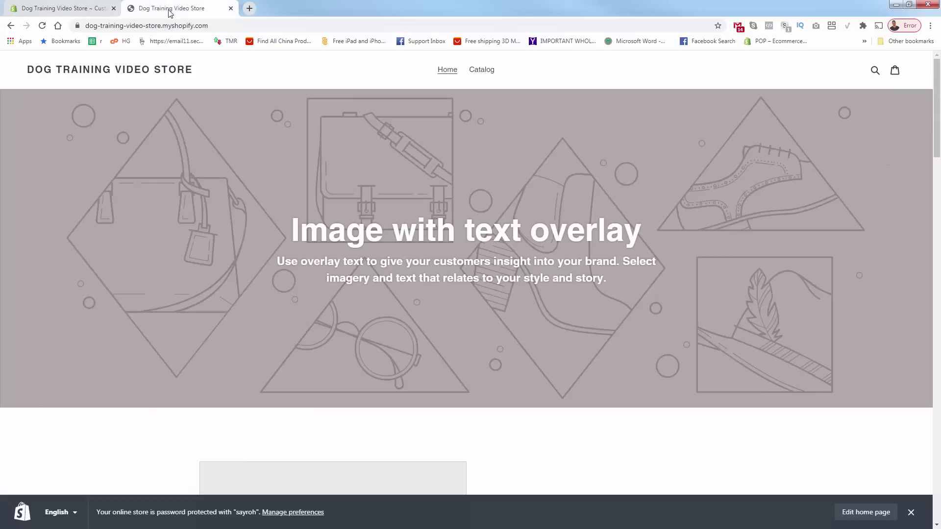
{"action": "left_click", "coordinate": [92, 10]}
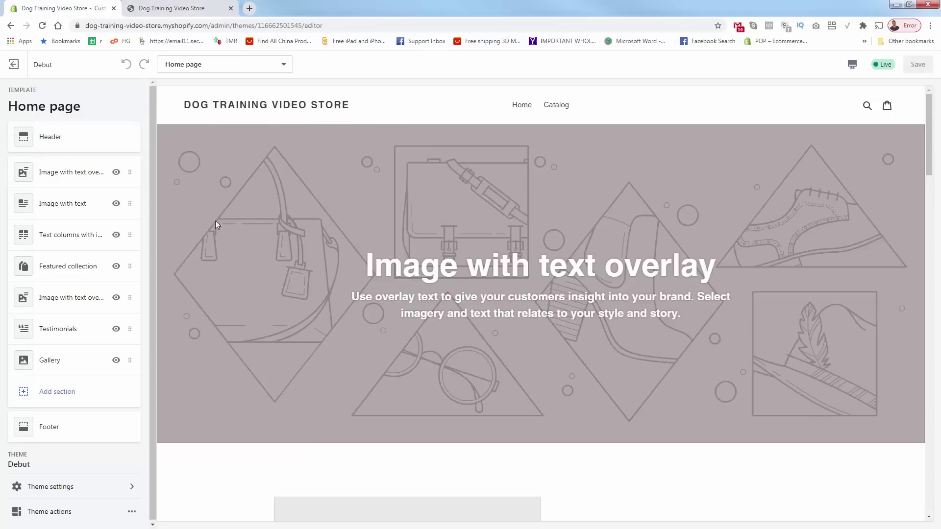
Enable the announcement bar in the header settings and set its text to "Text Here"
{"action": "left_click", "coordinate": [49, 144]}
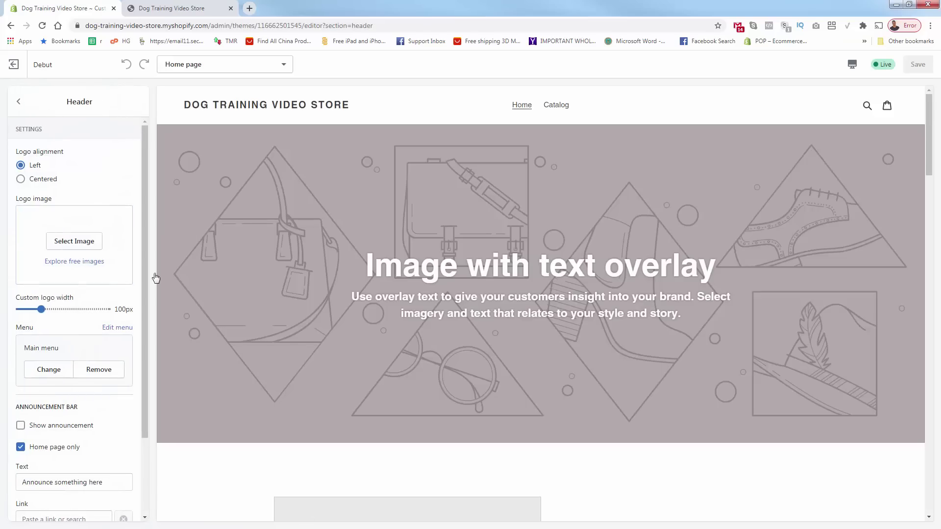
{"action": "scroll", "coordinate": [115, 274], "scroll_direction": "down", "scroll_amount": 3}
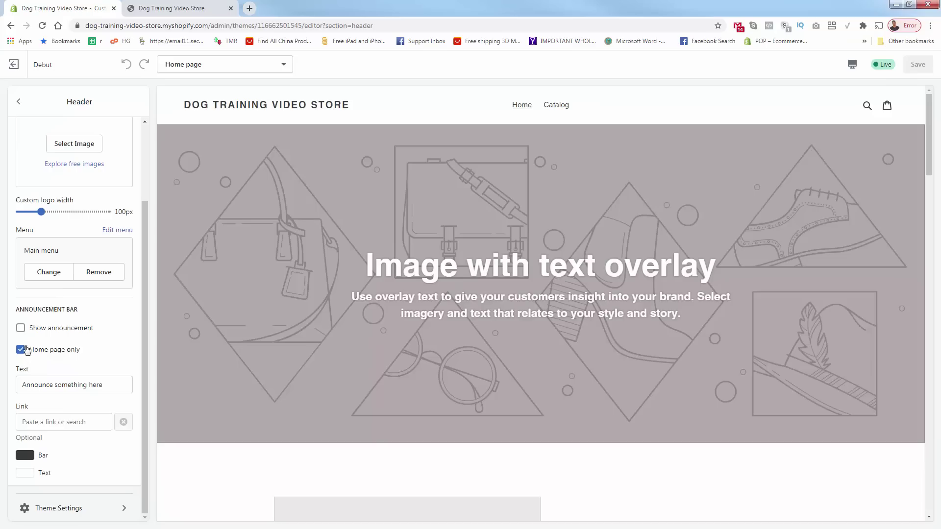
{"action": "left_click", "coordinate": [20, 329]}
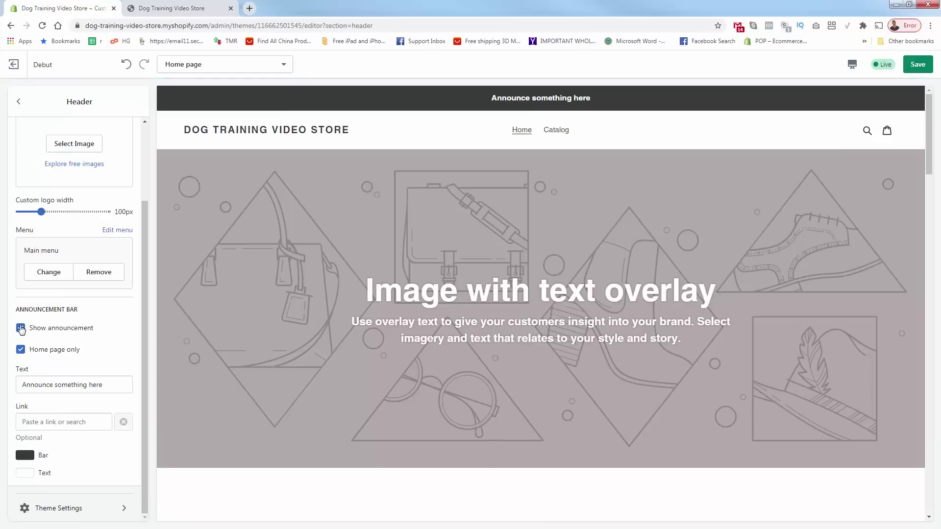
{"action": "triple_click", "coordinate": [91, 385]}
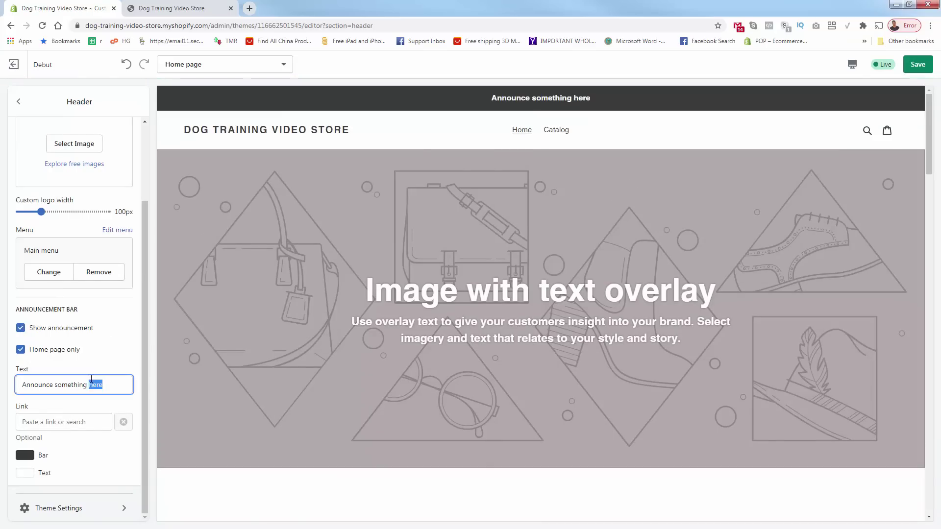
{"action": "type", "text": "Vg"}
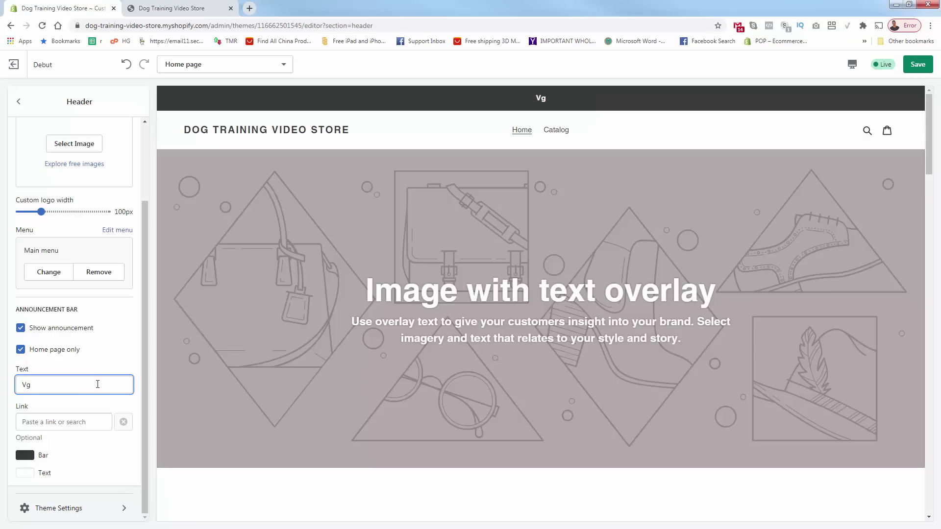
{"action": "key", "text": "BackSpace"}
{"action": "key", "text": "BackSpace"}
{"action": "type", "text": "Text Here"}
Change the announcement bar's background color to bright cyan
{"action": "left_click", "coordinate": [24, 457]}
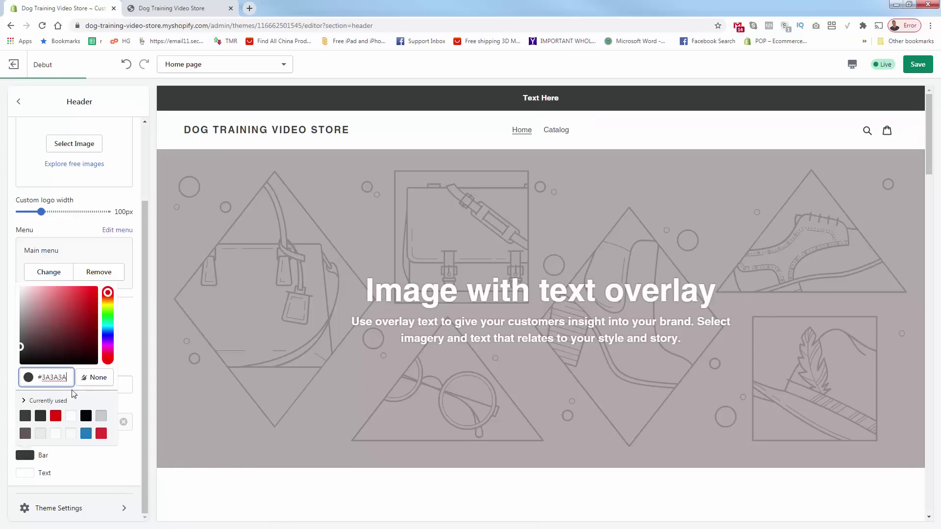
{"action": "left_click_drag", "start_coordinate": [74, 344], "coordinate": [119, 383]}
{"action": "left_click", "coordinate": [108, 294]}
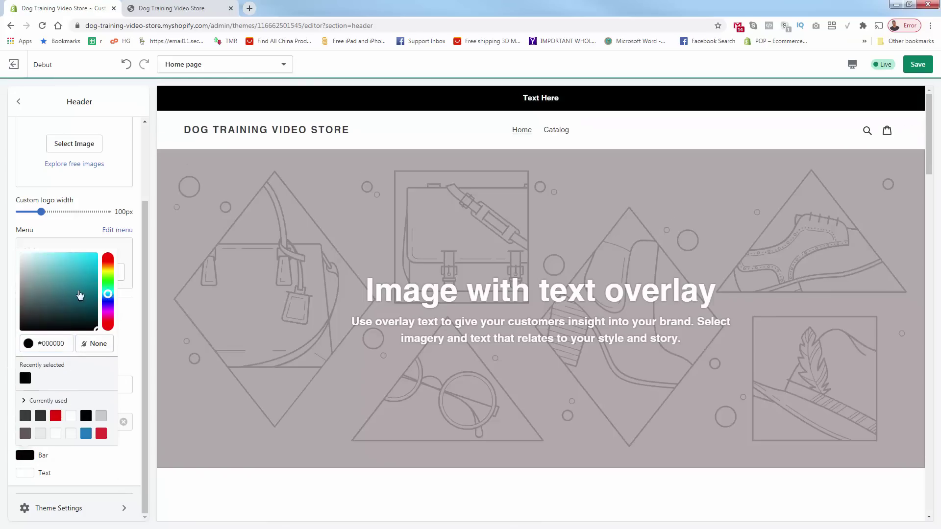
{"action": "left_click_drag", "start_coordinate": [79, 293], "coordinate": [121, 242]}
{"action": "left_click", "coordinate": [124, 399]}
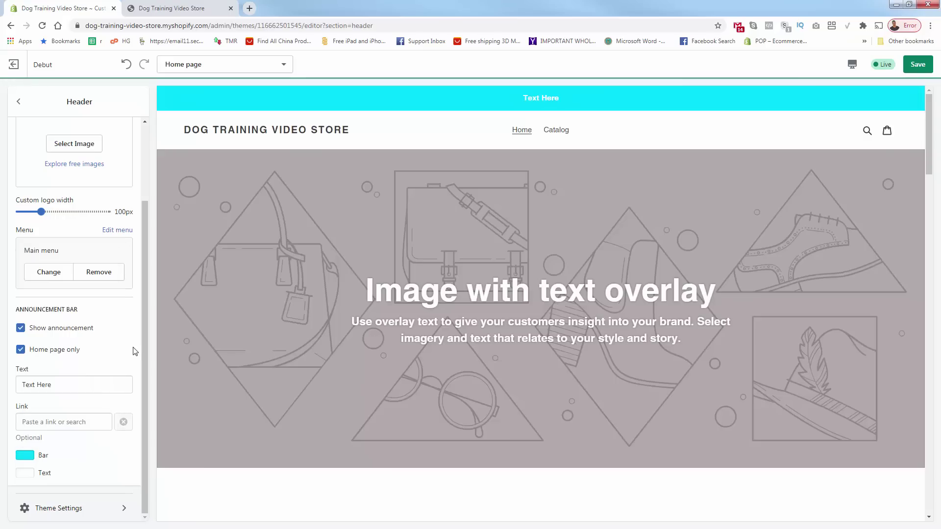
Save the theme changes and reload the live storefront to check the announcement bar
{"action": "left_click", "coordinate": [917, 64]}
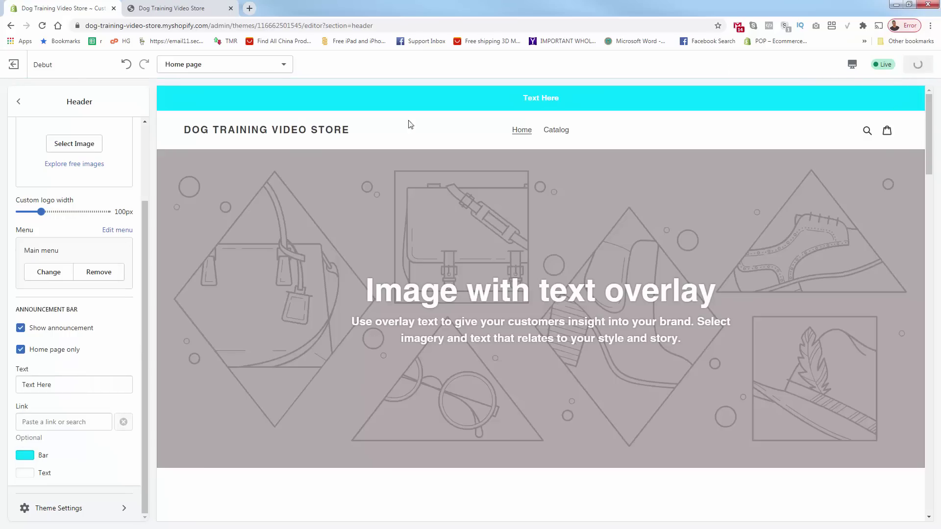
{"action": "left_click", "coordinate": [150, 10]}
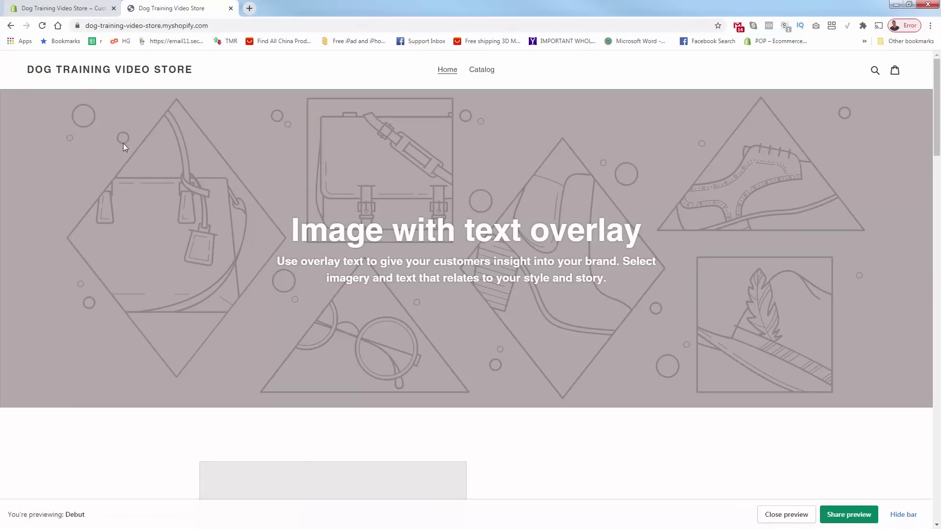
{"action": "left_click", "coordinate": [42, 25]}
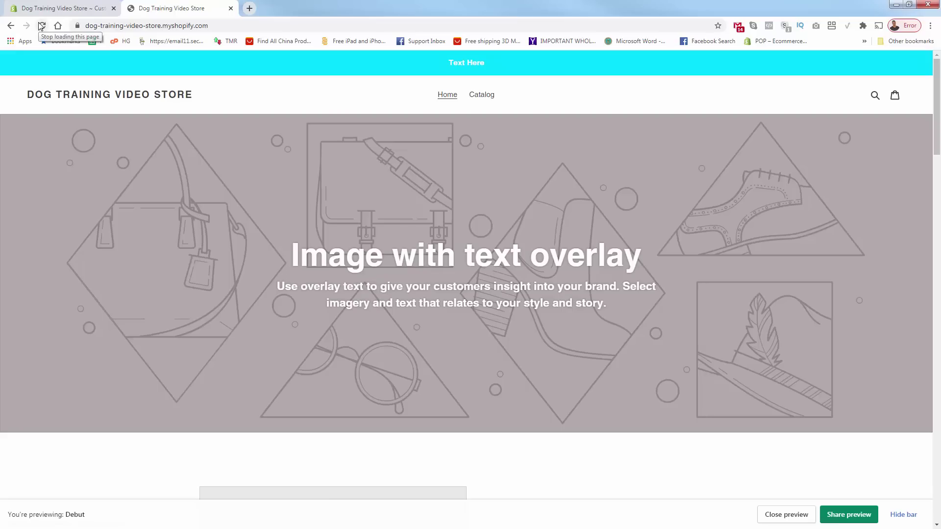
Return to the theme editor and leave the header settings for the home page's section list
{"action": "left_click", "coordinate": [69, 9]}
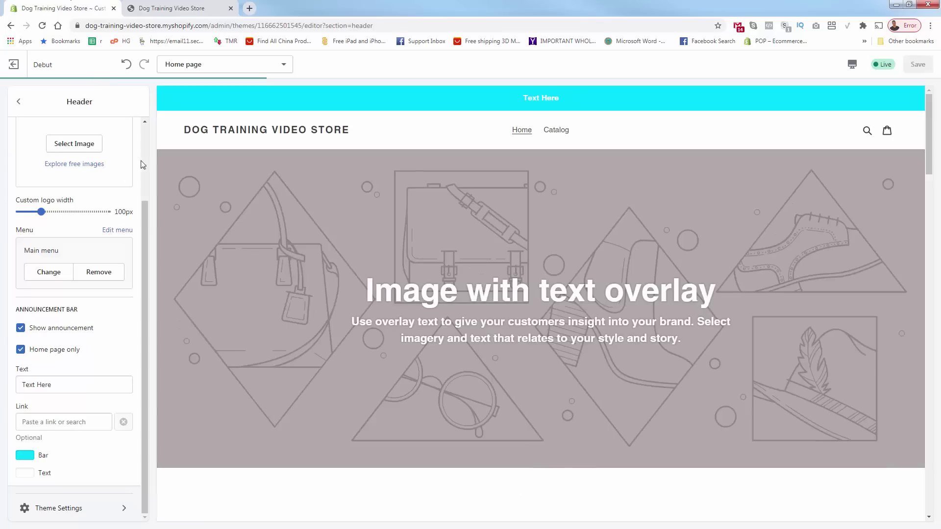
{"action": "scroll", "coordinate": [145, 294], "scroll_direction": "up", "scroll_amount": 2}
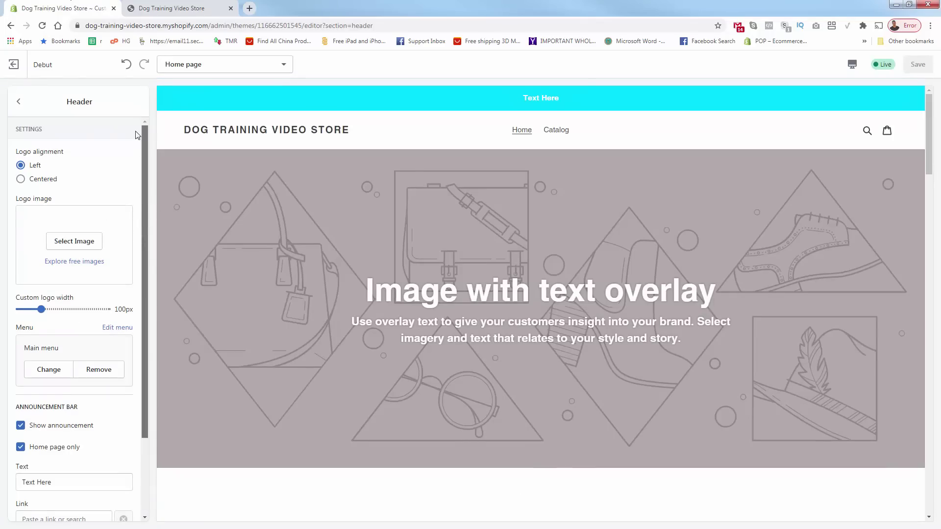
{"action": "left_click", "coordinate": [19, 101]}
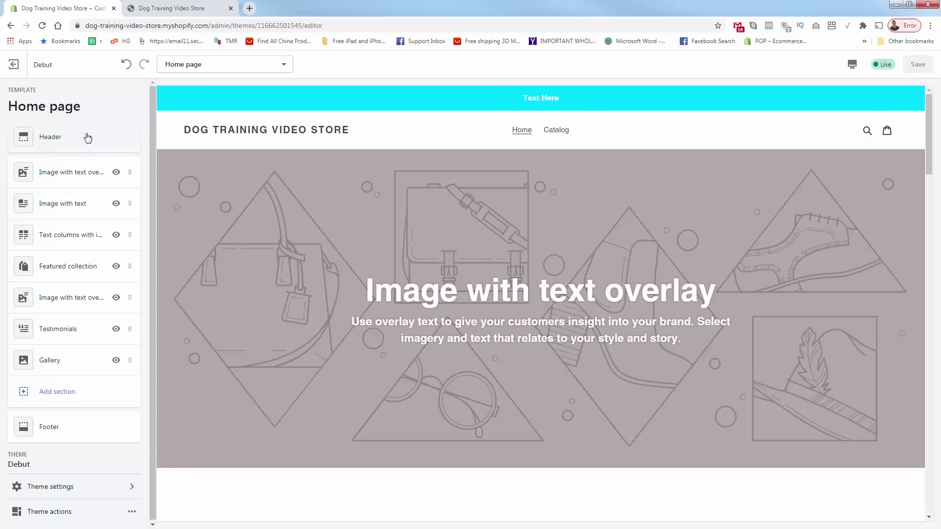
{"action": "scroll", "coordinate": [93, 182], "scroll_direction": "down", "scroll_amount": 1}
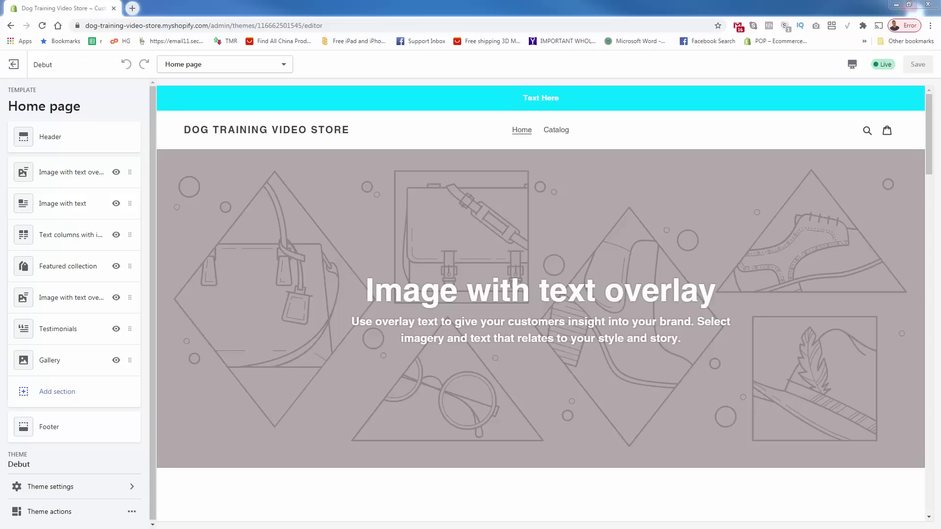
Search Google Images for "dogs" in a new browser tab, browse the pictures, and close that tab
{"action": "left_click", "coordinate": [134, 9]}
{"action": "type", "text": "dogs \\"}
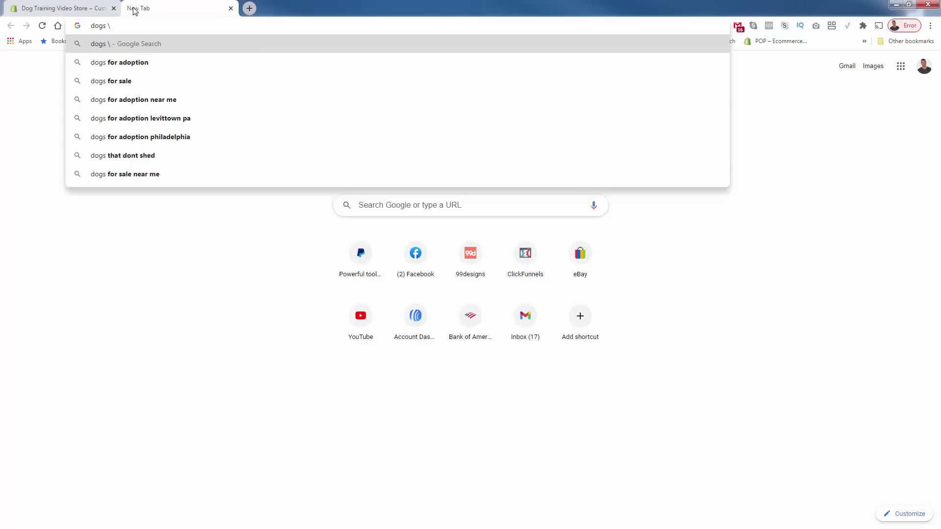
{"action": "key", "text": "BackSpace"}
{"action": "key", "text": "Return"}
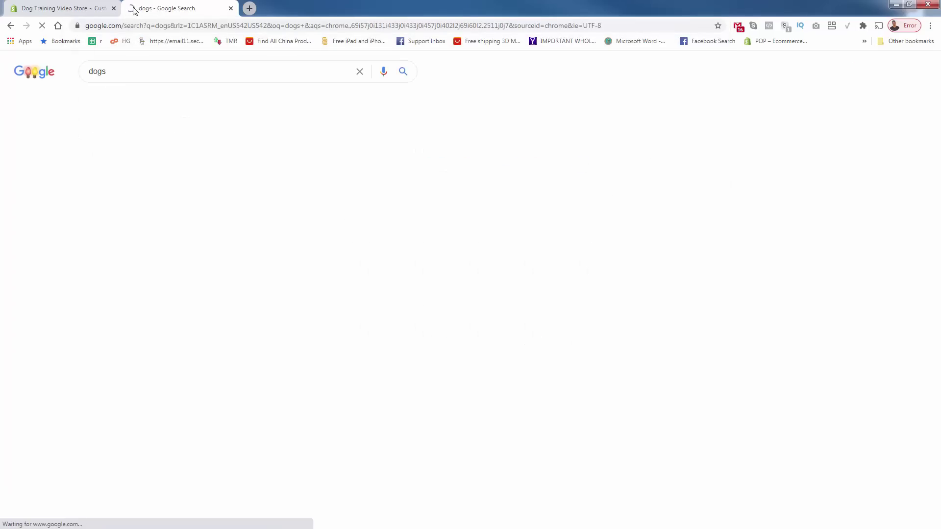
{"action": "left_click", "coordinate": [137, 101]}
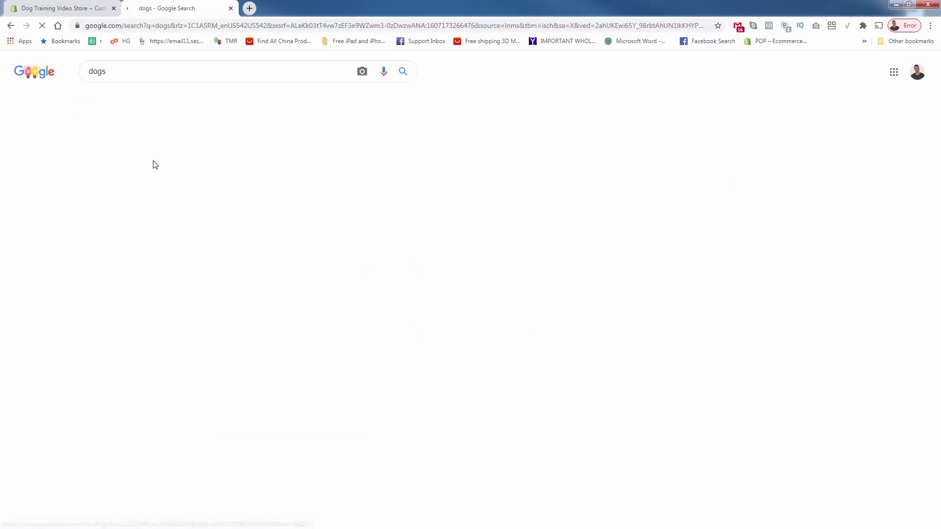
{"action": "scroll", "coordinate": [173, 208], "scroll_direction": "down", "scroll_amount": 2}
{"action": "scroll", "coordinate": [172, 207], "scroll_direction": "down", "scroll_amount": 15}
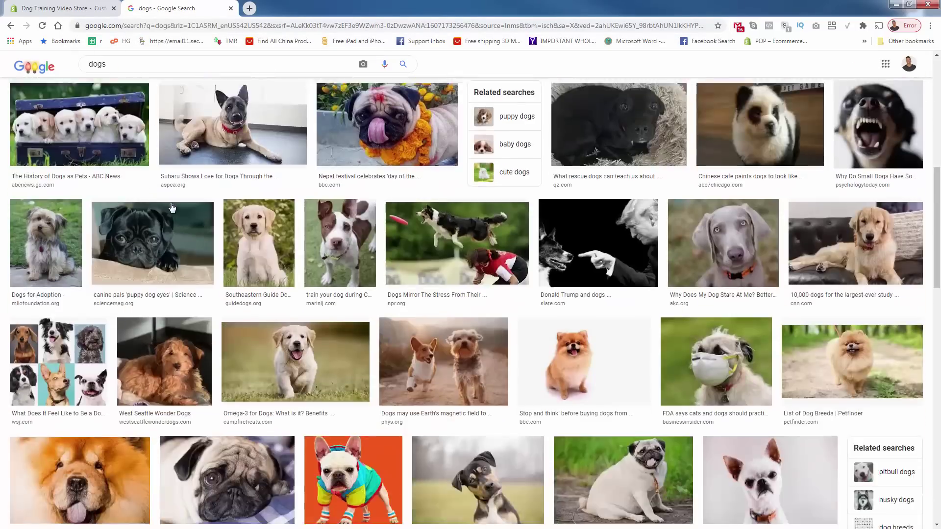
{"action": "scroll", "coordinate": [171, 207], "scroll_direction": "down", "scroll_amount": 15}
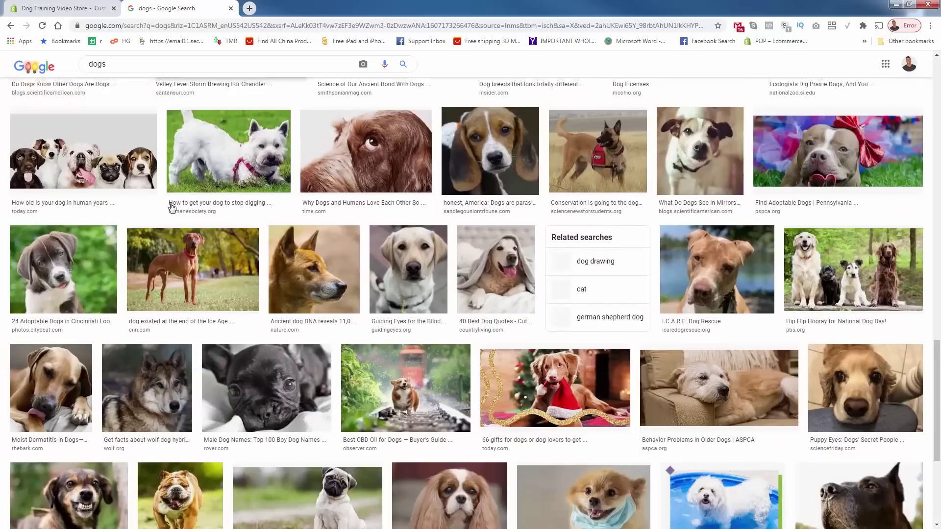
{"action": "scroll", "coordinate": [172, 208], "scroll_direction": "down", "scroll_amount": 10}
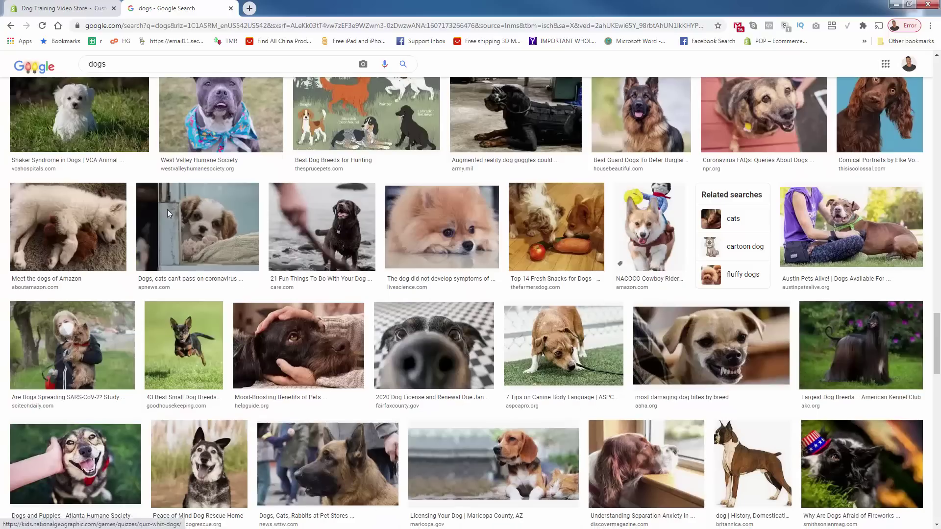
{"action": "scroll", "coordinate": [167, 210], "scroll_direction": "up", "scroll_amount": 15}
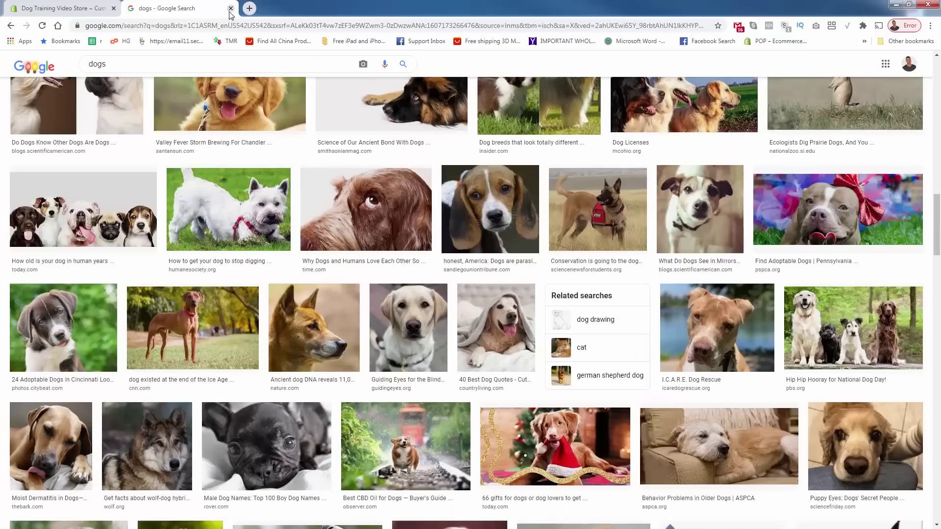
{"action": "left_click", "coordinate": [231, 8]}
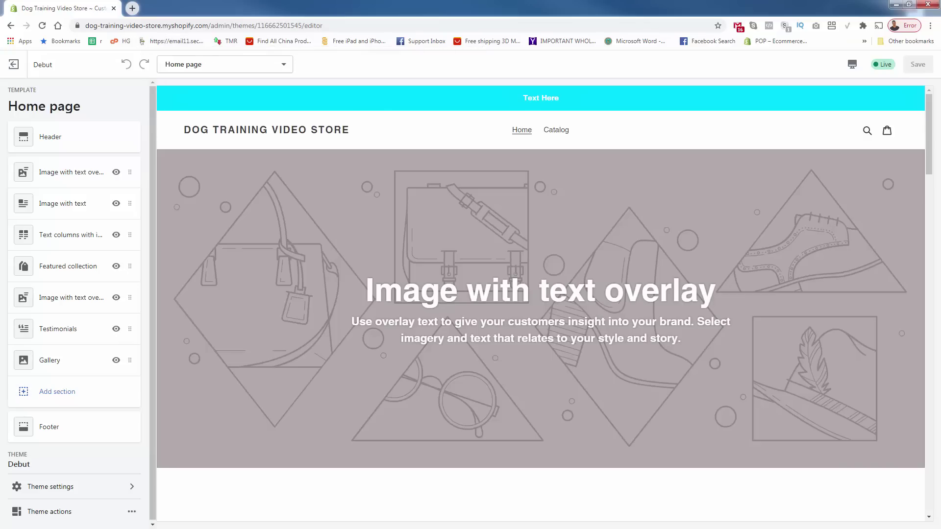
Open the Header section's settings and bring up the prepared logo and dog banner images in Windows Photo Viewer
{"action": "left_click", "coordinate": [54, 139]}
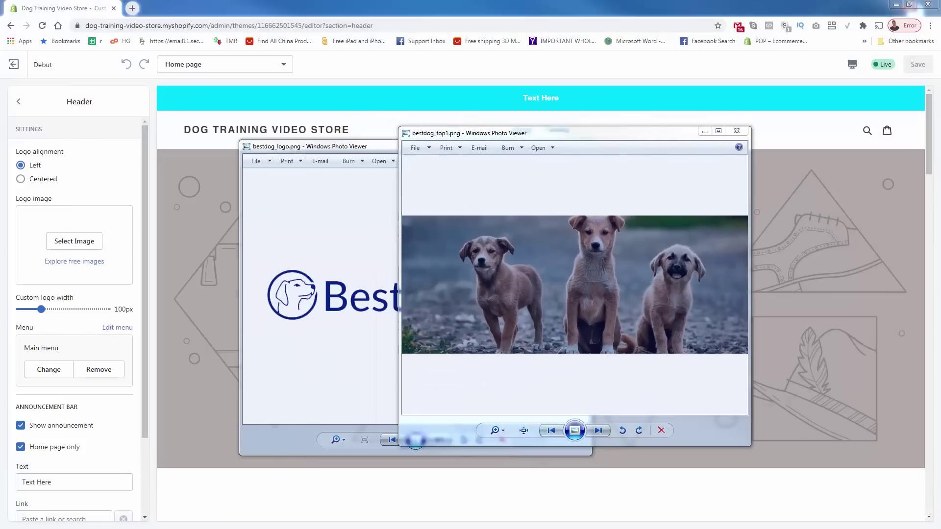
{"action": "left_click_drag", "start_coordinate": [278, 166], "coordinate": [313, 200]}
{"action": "left_click", "coordinate": [588, 270]}
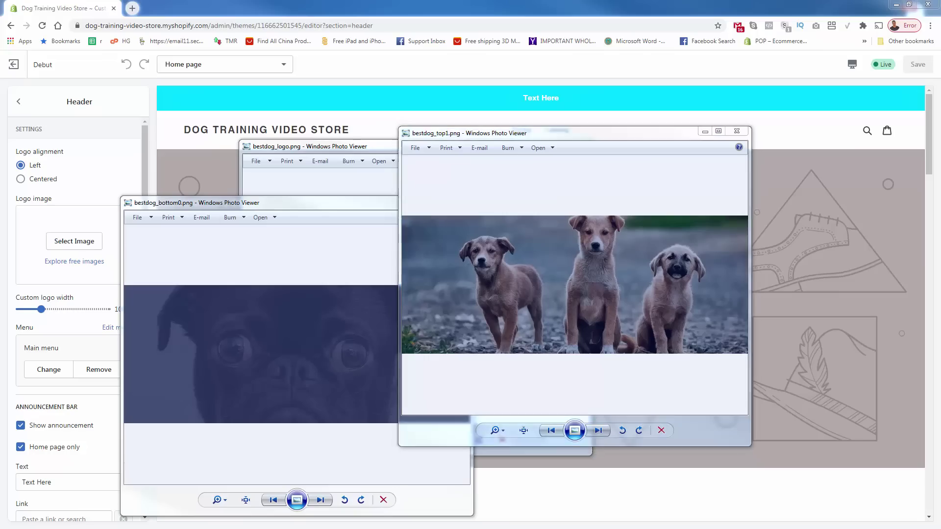
Switch to the Unsplash results for dogs and open the photo of the three brown puppies
{"action": "key", "text": "alt+Tab"}
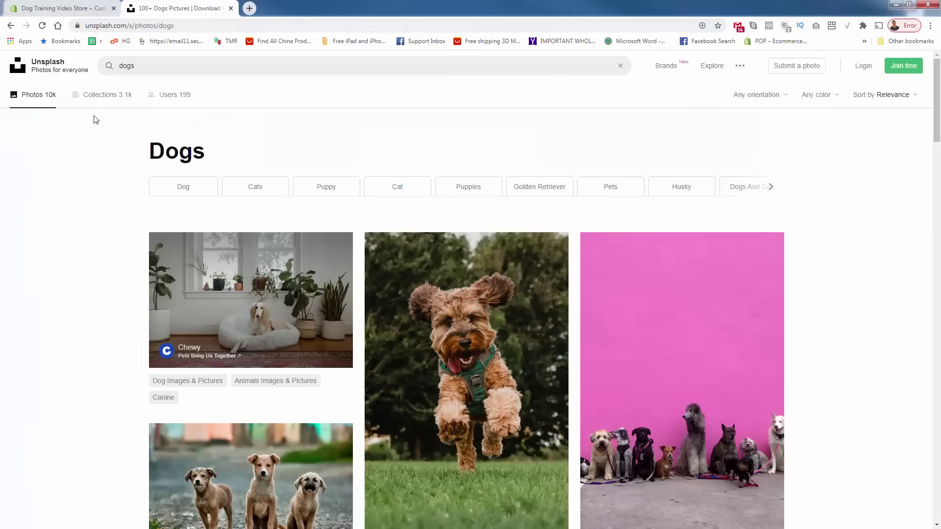
{"action": "scroll", "coordinate": [123, 260], "scroll_direction": "down", "scroll_amount": 1}
{"action": "left_click", "coordinate": [338, 373]}
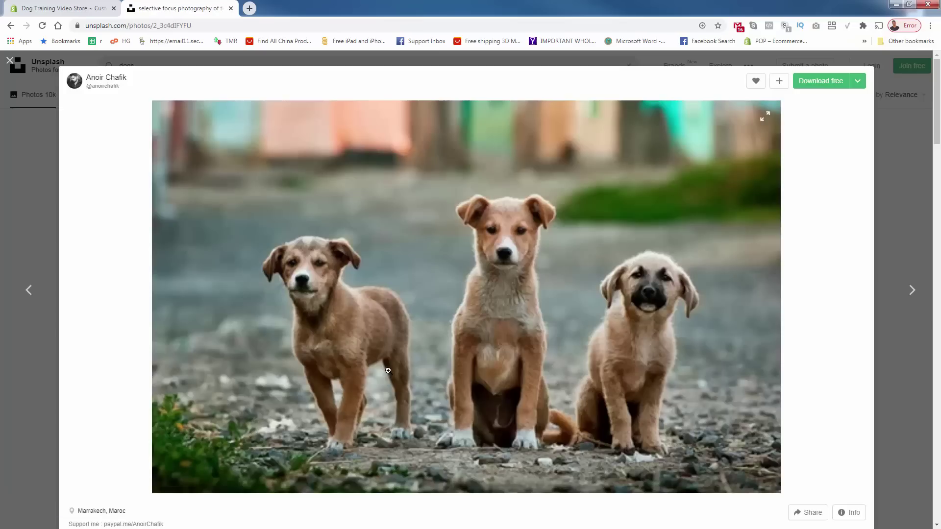
Move the theme editor's browser window off to the other display, bring it back and maximize it
{"action": "left_click_drag", "start_coordinate": [391, 15], "coordinate": [0, 98]}
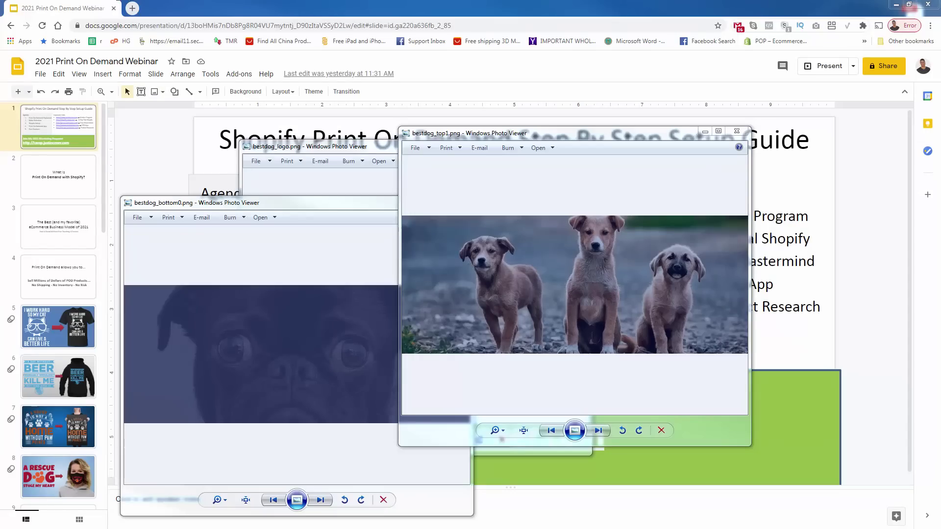
{"action": "left_click_drag", "start_coordinate": [0, 139], "coordinate": [333, 125]}
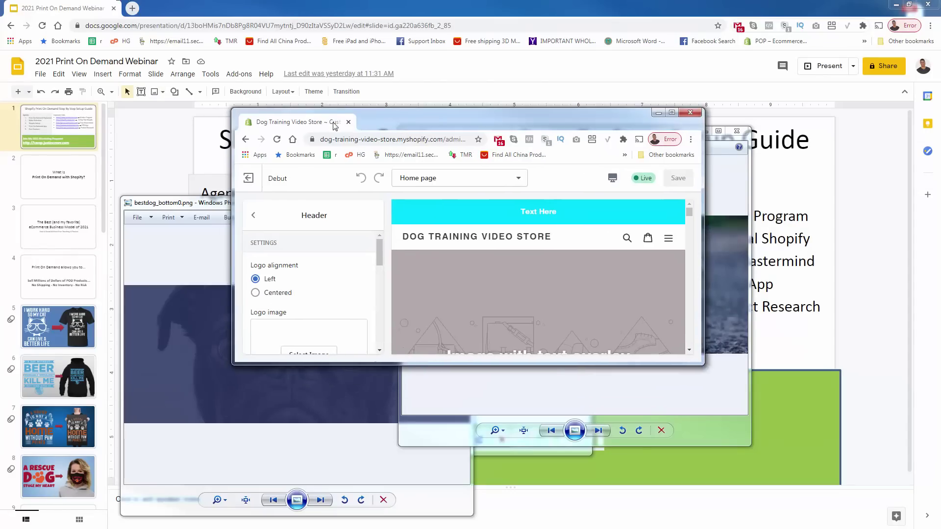
{"action": "double_click", "coordinate": [379, 118]}
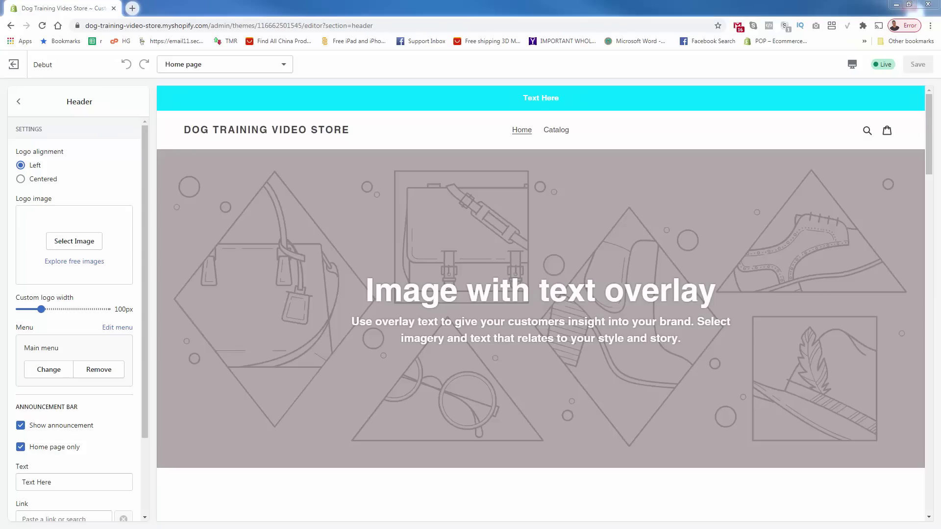
Add the BestDogPlus logo file as the header's logo image and set the custom logo width to 250px
{"action": "left_click_drag", "start_coordinate": [2, 270], "coordinate": [86, 263]}
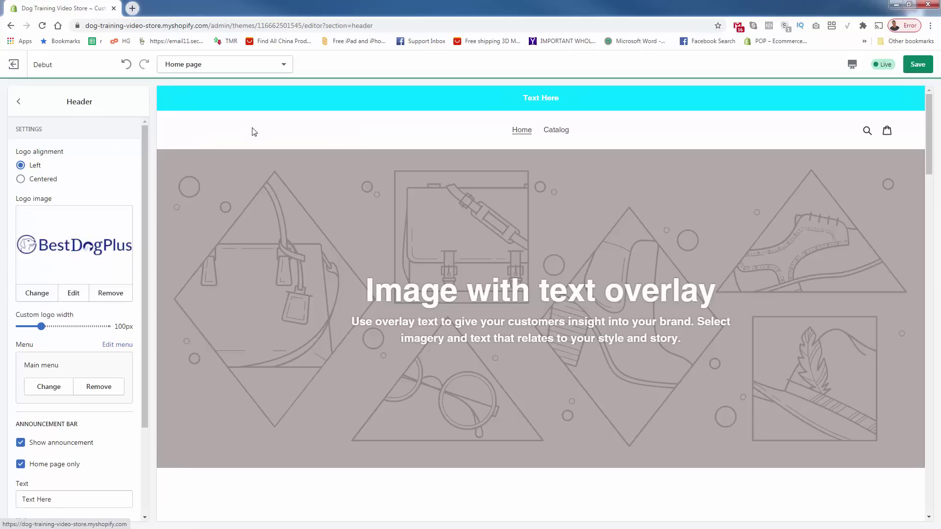
{"action": "left_click_drag", "start_coordinate": [38, 327], "coordinate": [107, 326]}
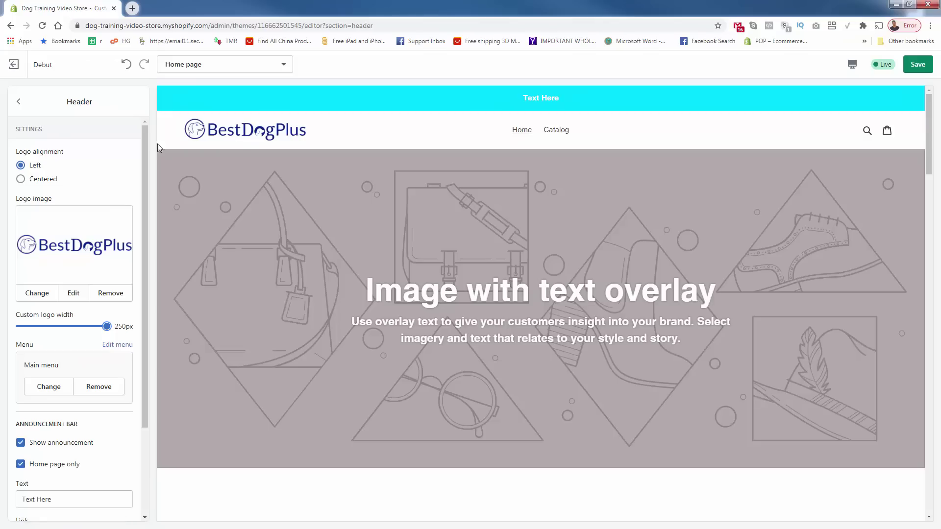
Turn off the announcement bar's Home page only option while keeping Show announcement enabled
{"action": "scroll", "coordinate": [85, 274], "scroll_direction": "down", "scroll_amount": 3}
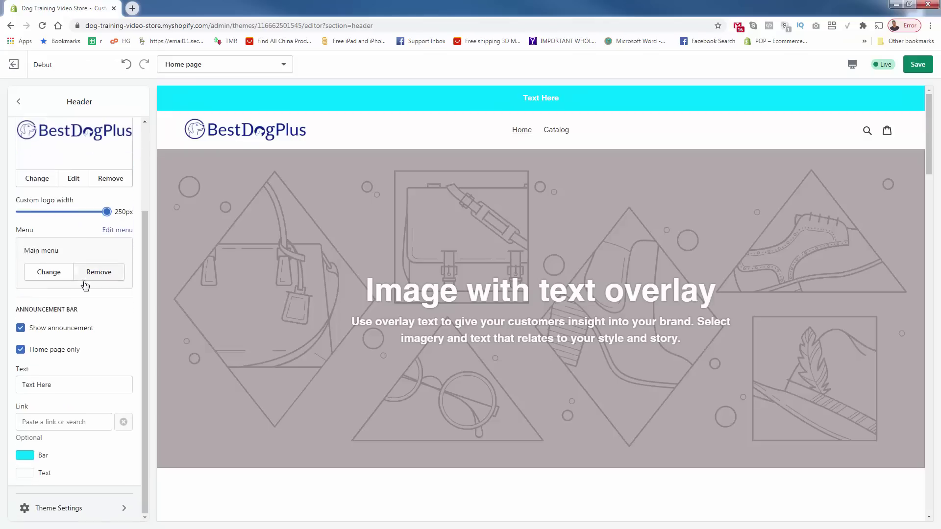
{"action": "scroll", "coordinate": [83, 284], "scroll_direction": "up", "scroll_amount": 3}
{"action": "scroll", "coordinate": [82, 290], "scroll_direction": "down", "scroll_amount": 3}
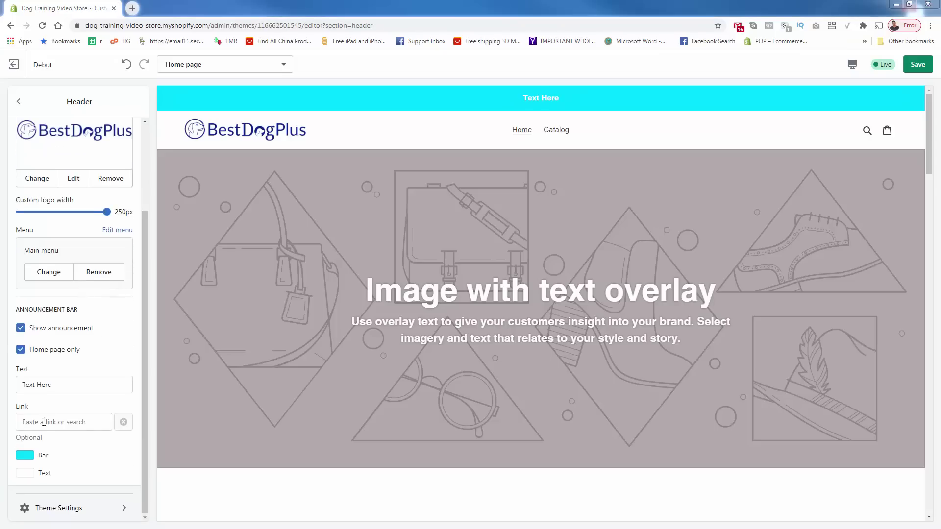
{"action": "double_click", "coordinate": [59, 329]}
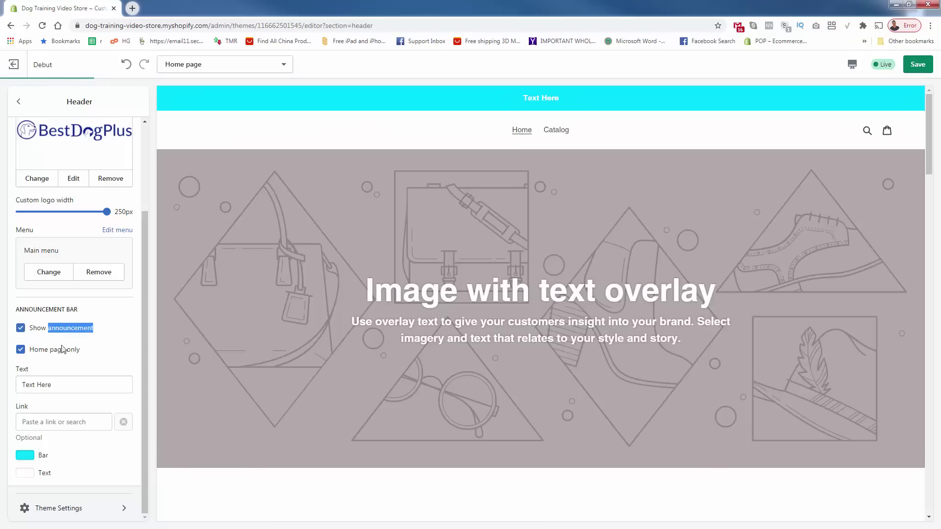
{"action": "left_click", "coordinate": [48, 353]}
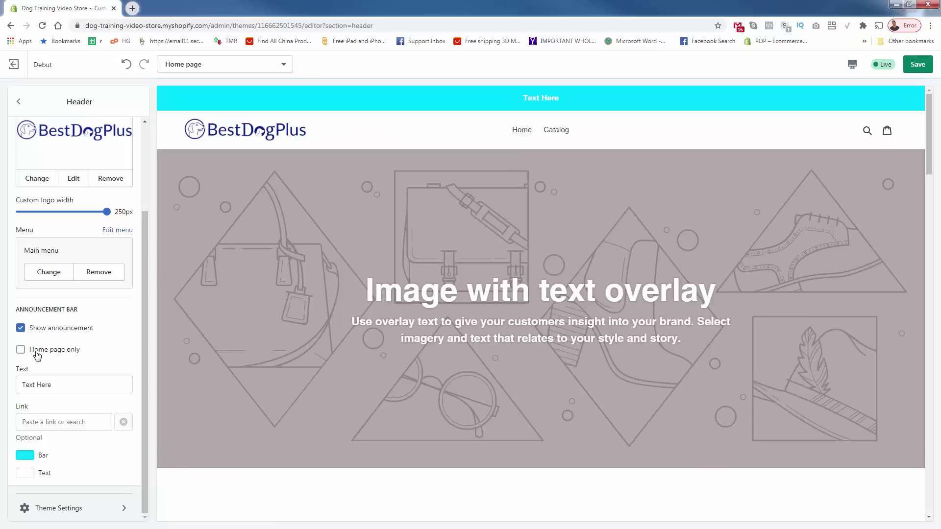
Replace the announcement bar's text with "FREE SHIPPING ON ORDERS OVER $50"
{"action": "triple_click", "coordinate": [53, 388]}
{"action": "type", "text": "F"}
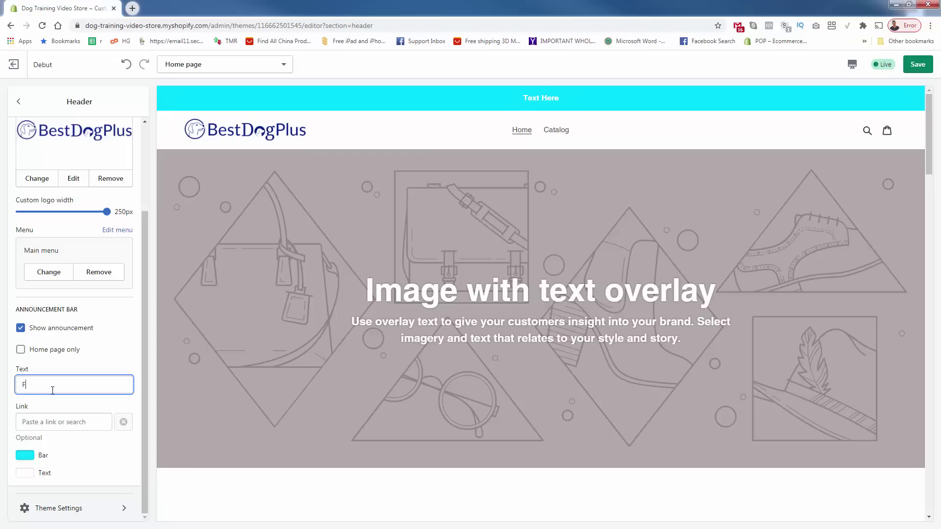
{"action": "type", "text": "REE SHIPPING ON ORDERS OVER $50"}
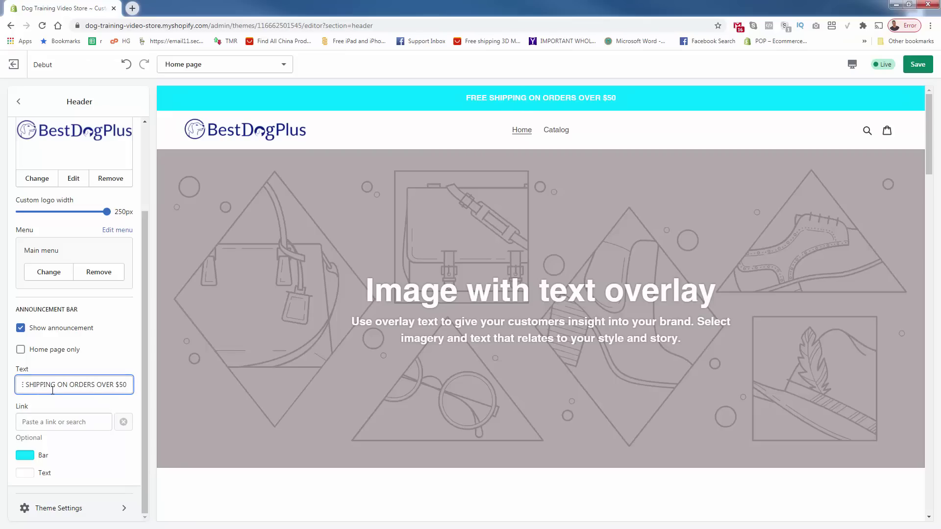
{"action": "left_click", "coordinate": [126, 316]}
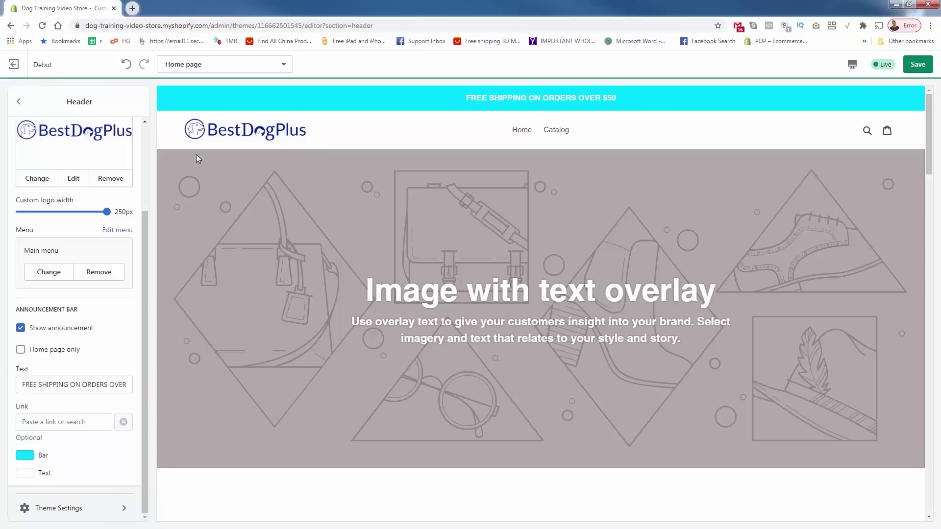
Change the announcement bar's background color to the dark blue #00228A to match the logo
{"action": "left_click", "coordinate": [27, 457]}
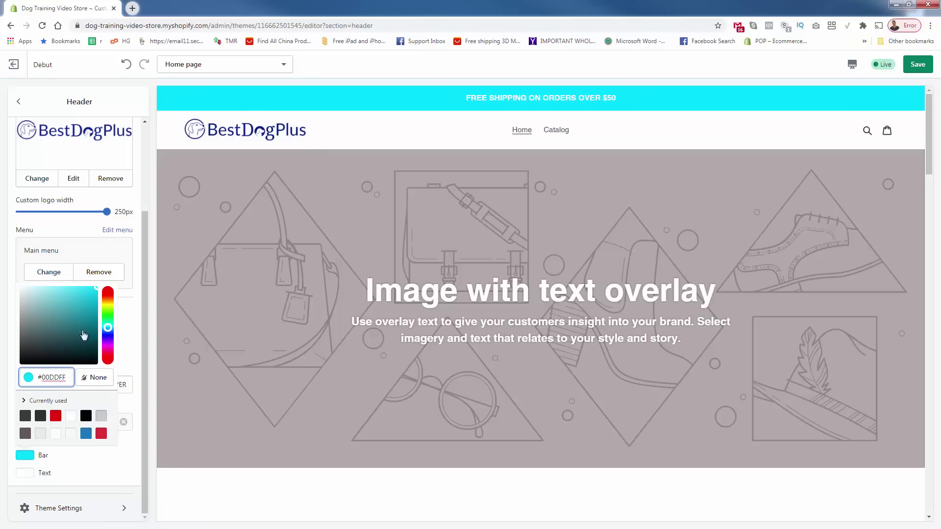
{"action": "left_click", "coordinate": [108, 335]}
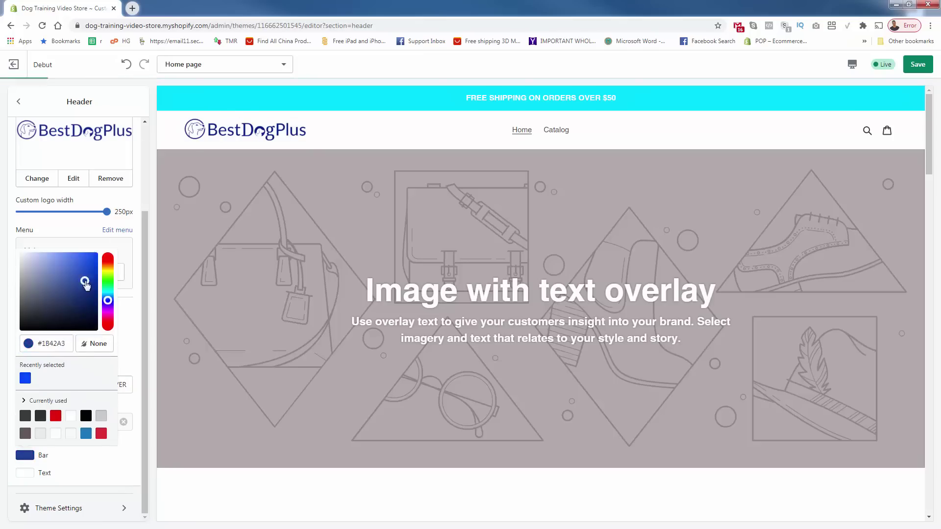
{"action": "left_click", "coordinate": [93, 274]}
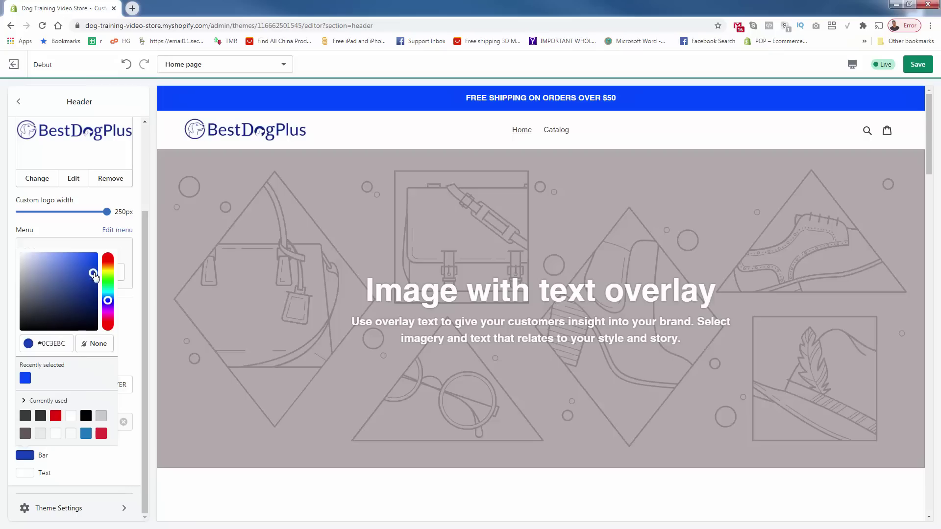
{"action": "triple_click", "coordinate": [58, 345]}
{"action": "type", "text": "#00228A"}
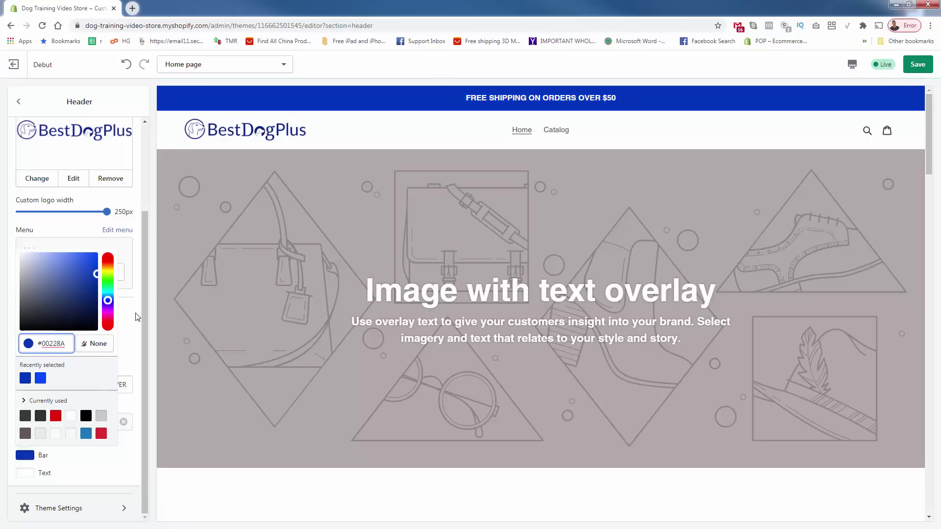
{"action": "left_click", "coordinate": [137, 319]}
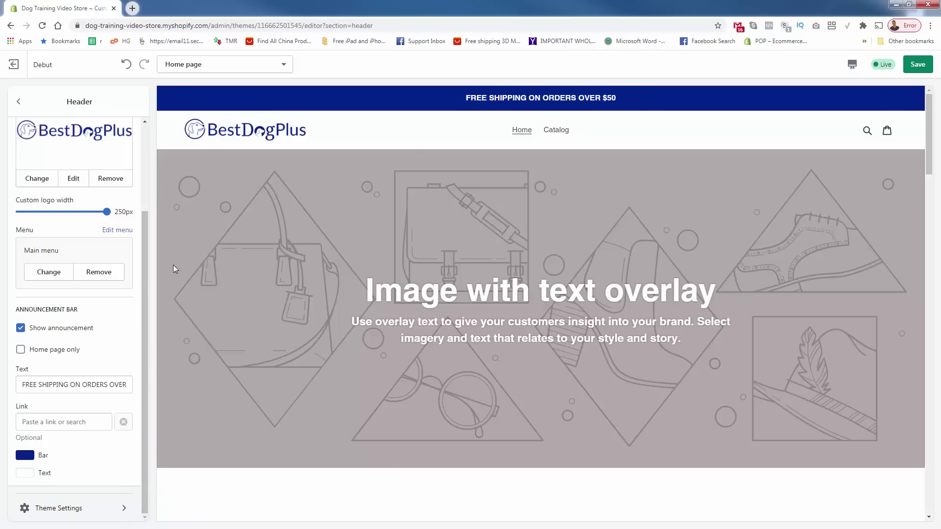
Save the header changes and return to the home page's section list
{"action": "scroll", "coordinate": [140, 280], "scroll_direction": "up", "scroll_amount": 3}
{"action": "left_click", "coordinate": [918, 64]}
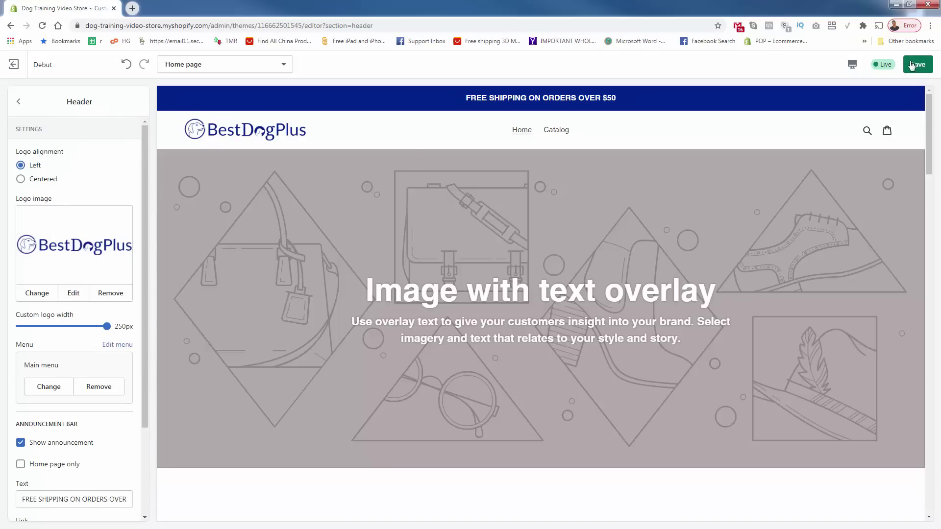
{"action": "left_click", "coordinate": [19, 102]}
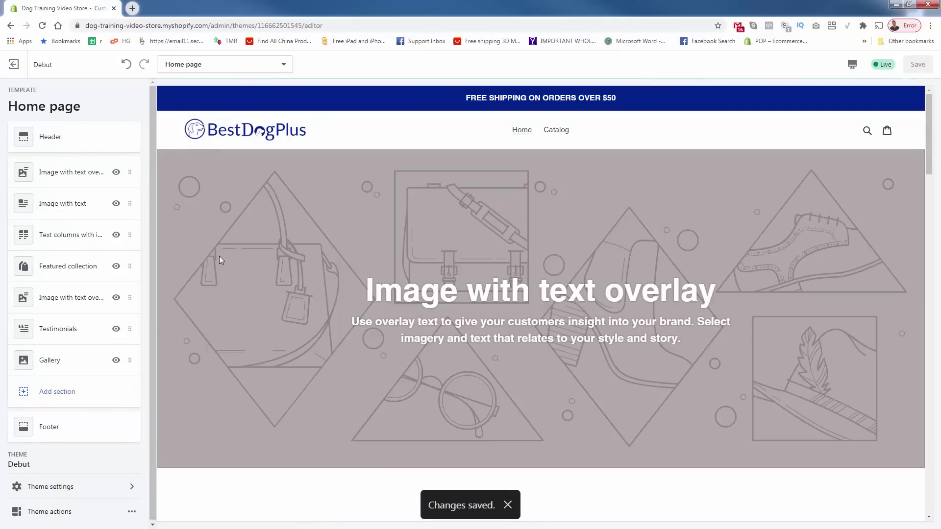
Look through all sections of the home page preview down to the gallery and return to the header
{"action": "scroll", "coordinate": [219, 257], "scroll_direction": "down", "scroll_amount": 6}
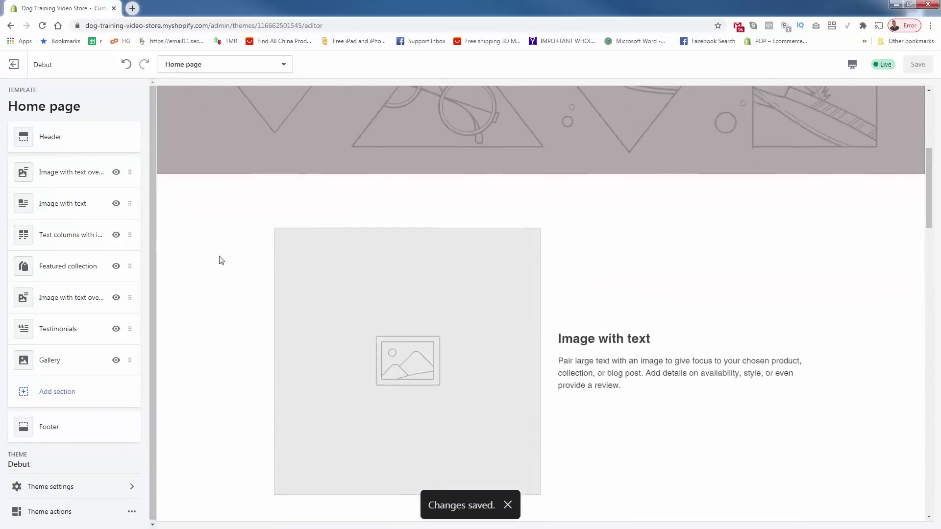
{"action": "scroll", "coordinate": [221, 260], "scroll_direction": "down", "scroll_amount": 7}
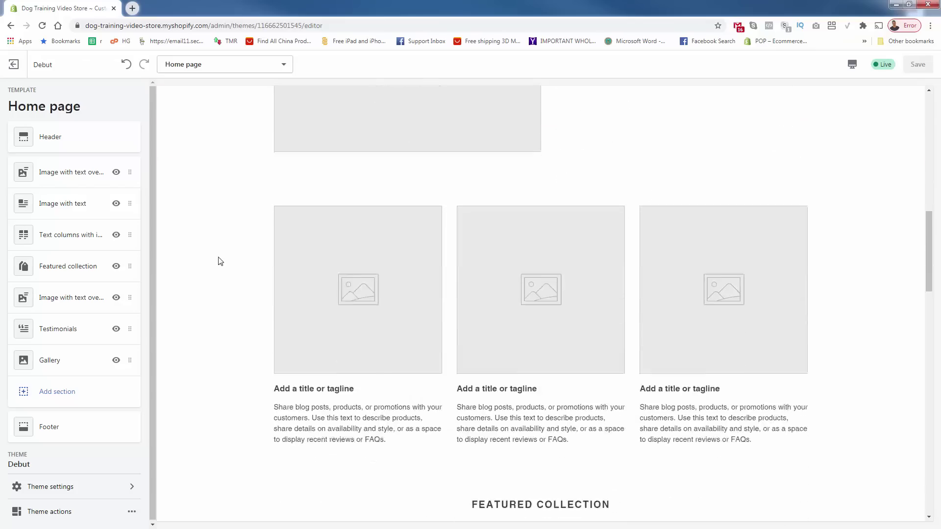
{"action": "scroll", "coordinate": [221, 262], "scroll_direction": "down", "scroll_amount": 14}
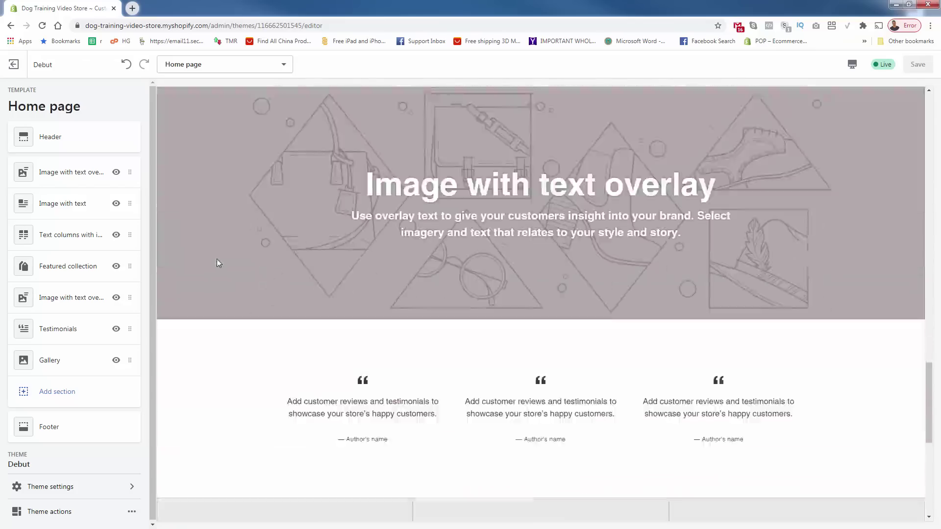
{"action": "scroll", "coordinate": [217, 261], "scroll_direction": "down", "scroll_amount": 9}
{"action": "scroll", "coordinate": [224, 307], "scroll_direction": "up", "scroll_amount": 20}
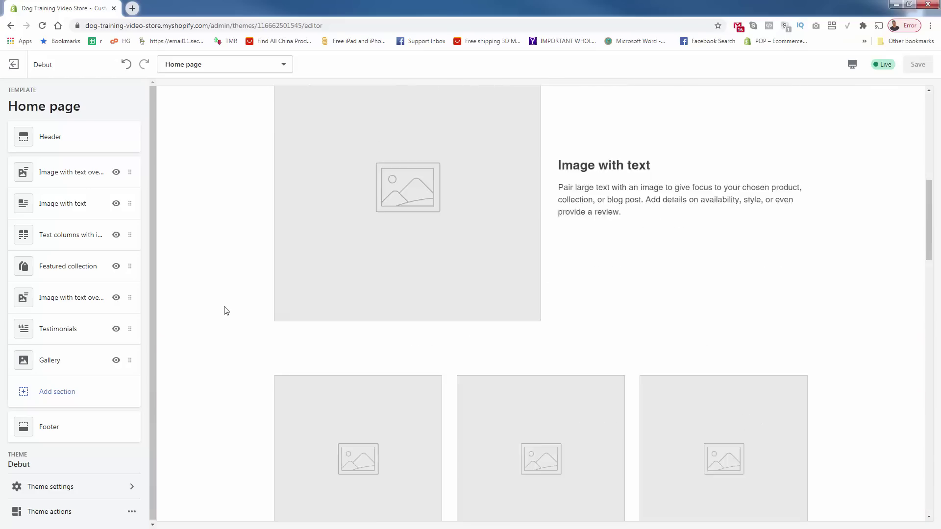
{"action": "scroll", "coordinate": [226, 310], "scroll_direction": "up", "scroll_amount": 10}
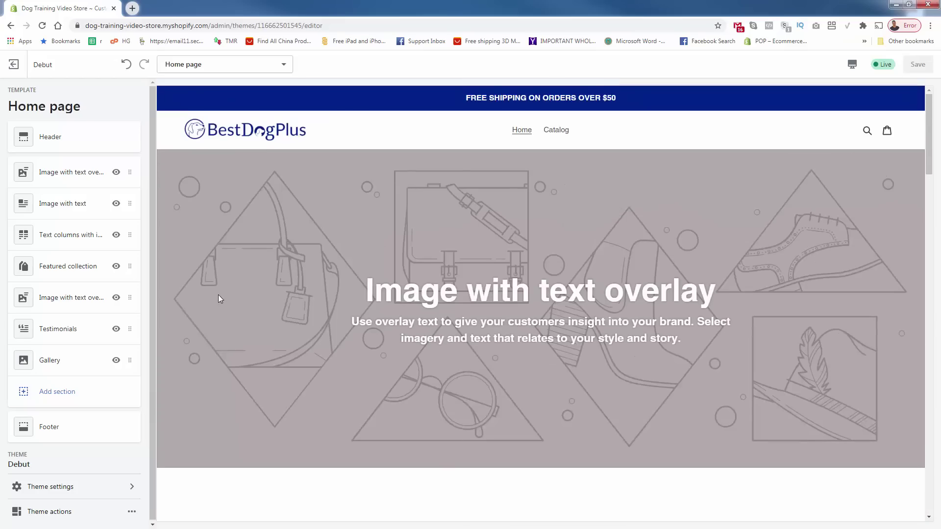
Set the heading of the first Image with text overlay section to "Replace This" and return to the section list
{"action": "left_click", "coordinate": [74, 172]}
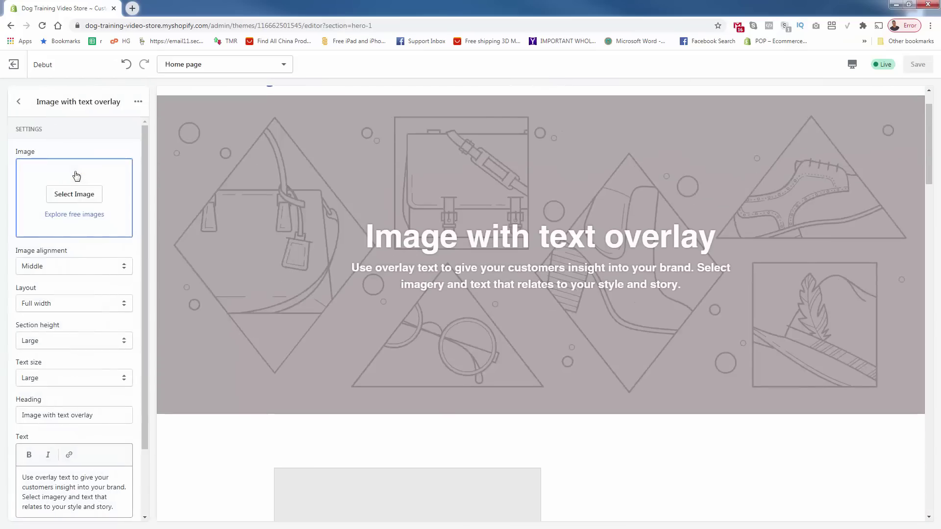
{"action": "scroll", "coordinate": [94, 343], "scroll_direction": "down", "scroll_amount": 1}
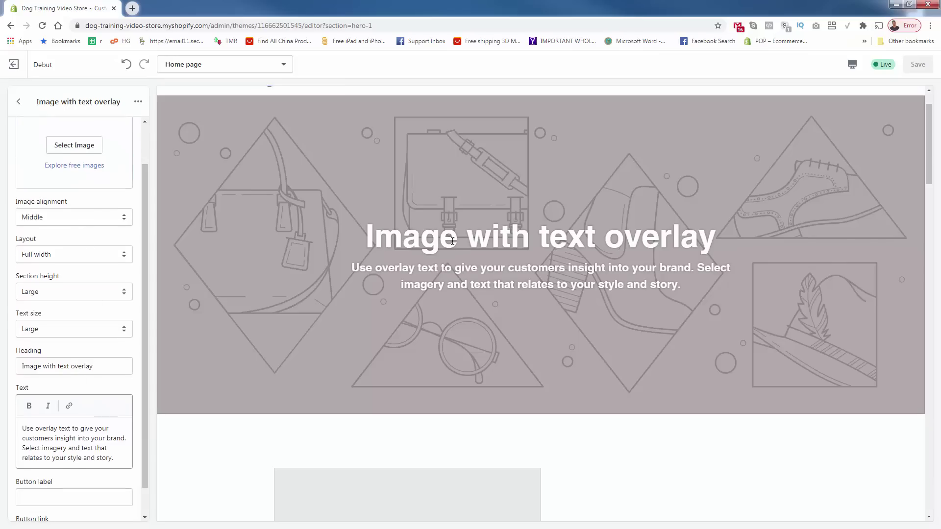
{"action": "triple_click", "coordinate": [74, 368]}
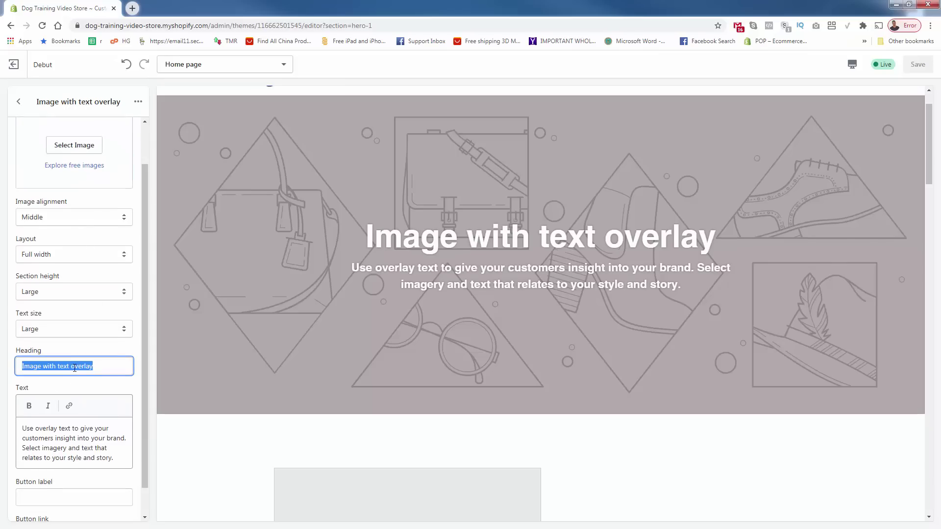
{"action": "type", "text": "Replace This"}
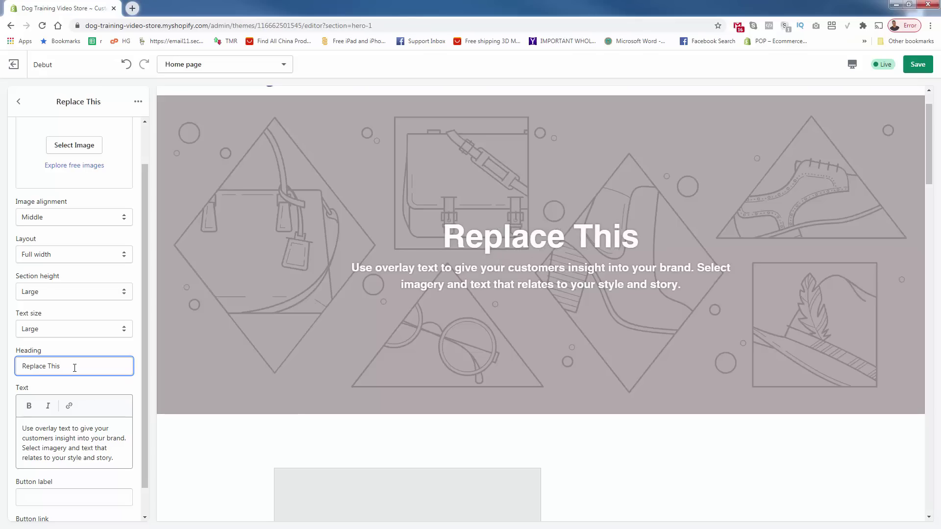
{"action": "left_click", "coordinate": [18, 101]}
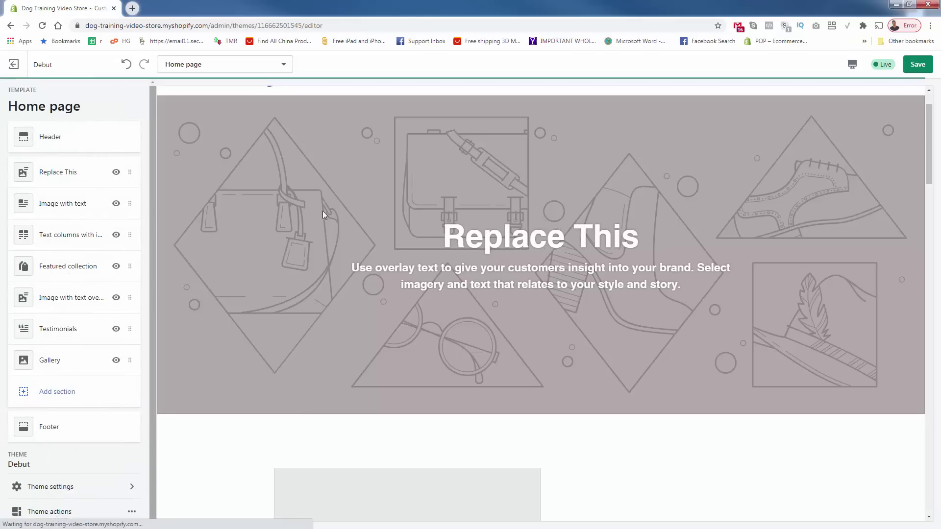
{"action": "scroll", "coordinate": [340, 232], "scroll_direction": "down", "scroll_amount": 6}
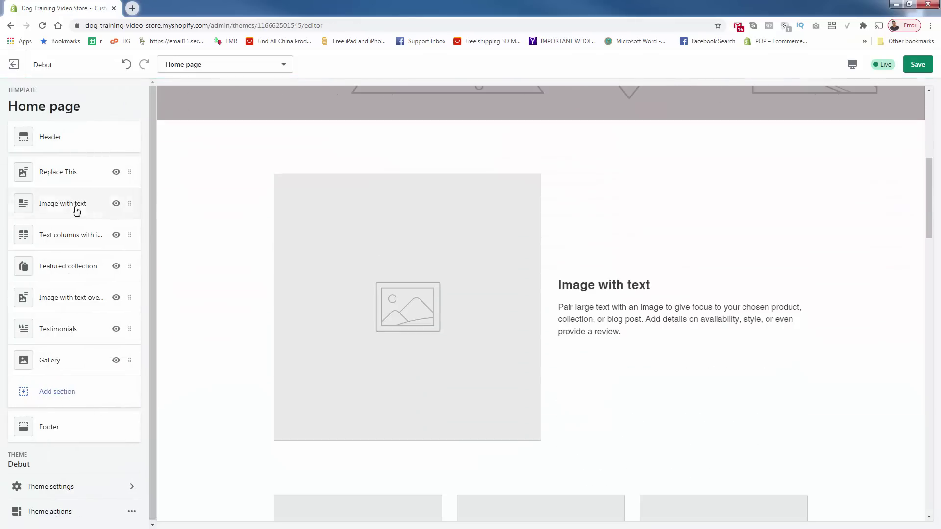
{"action": "right_click", "coordinate": [133, 205]}
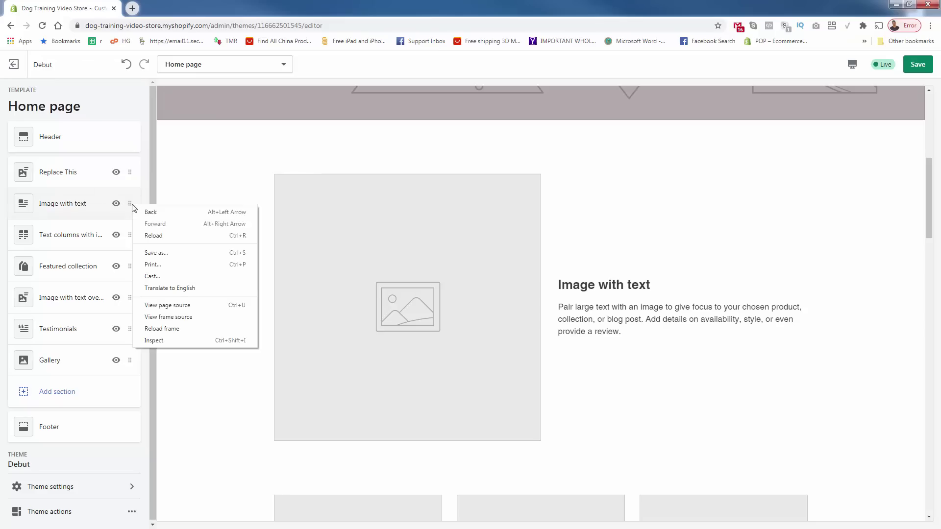
{"action": "left_click", "coordinate": [126, 206]}
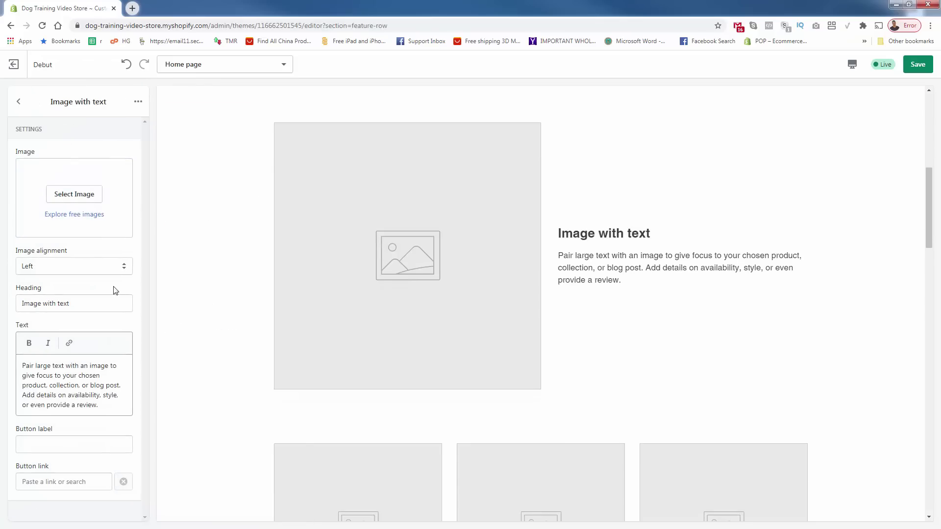
{"action": "left_click", "coordinate": [18, 101]}
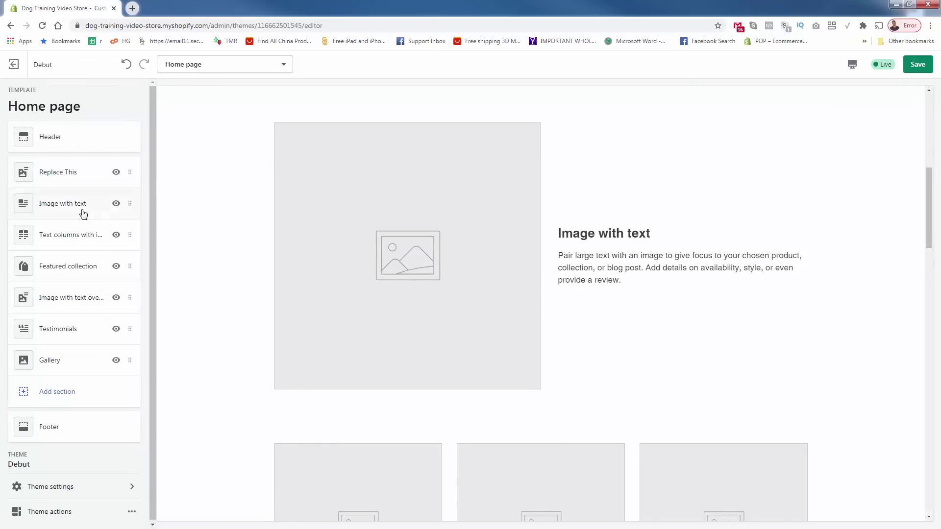
{"action": "left_click", "coordinate": [116, 204]}
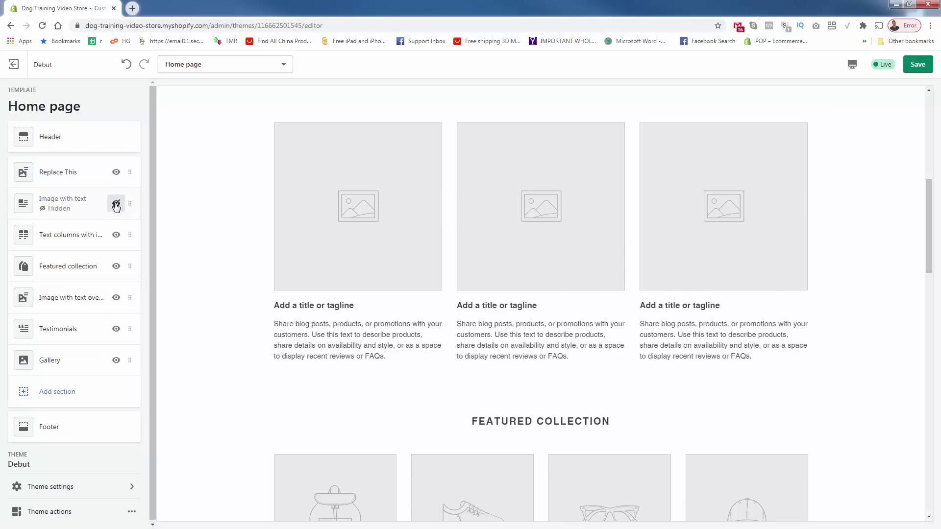
{"action": "left_click", "coordinate": [116, 204]}
Remove the Image with text section from the home page
{"action": "left_click", "coordinate": [125, 204]}
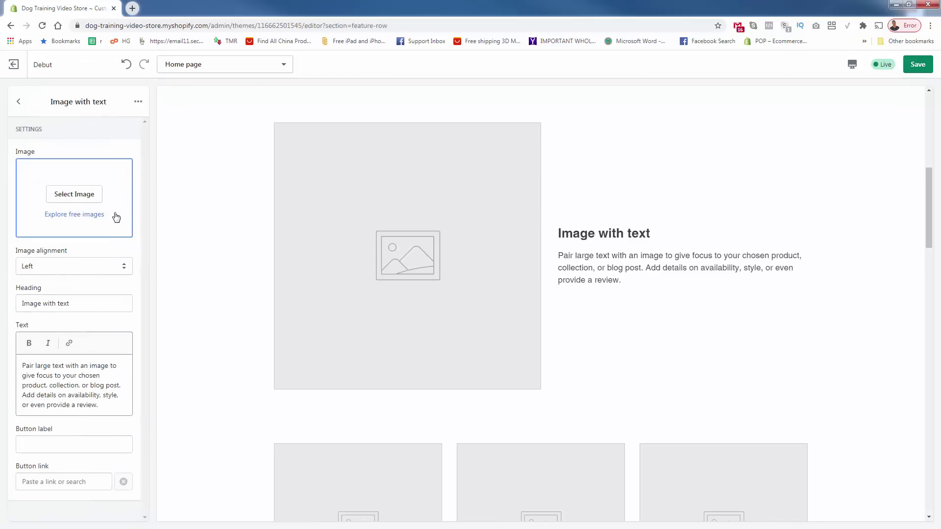
{"action": "left_click", "coordinate": [138, 101]}
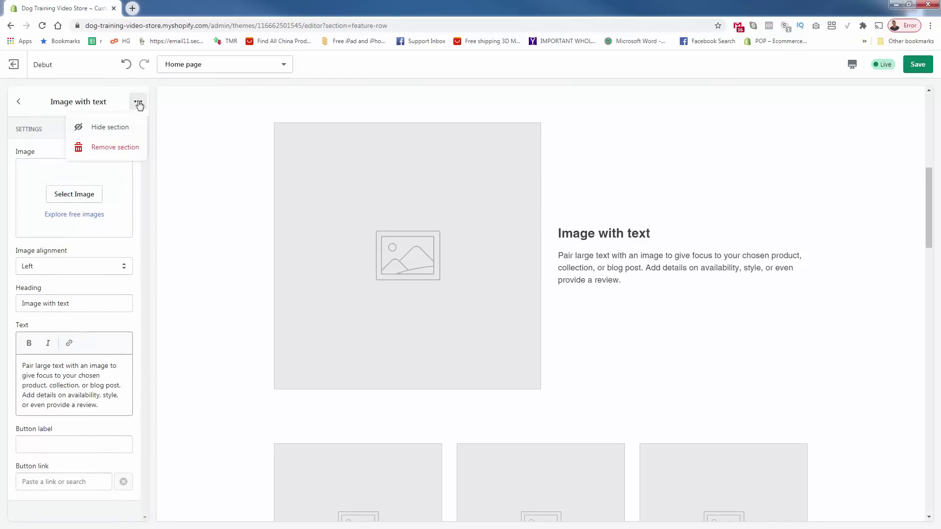
{"action": "left_click", "coordinate": [134, 148]}
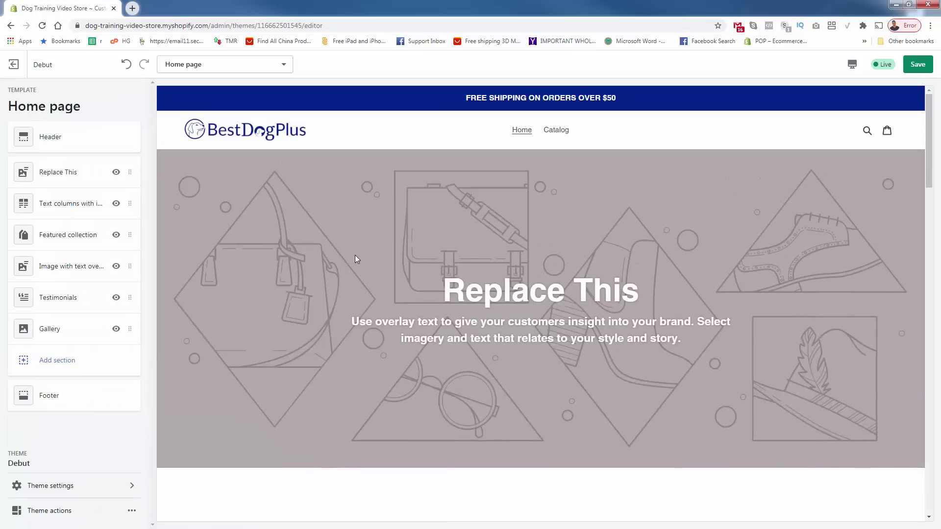
Remove the Text columns with images section from the home page
{"action": "scroll", "coordinate": [356, 259], "scroll_direction": "down", "scroll_amount": 7}
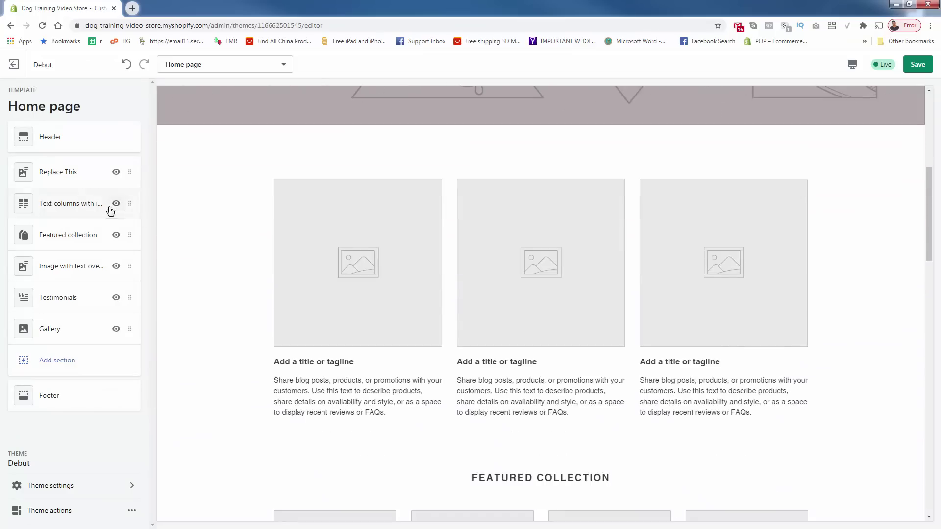
{"action": "left_click", "coordinate": [122, 204]}
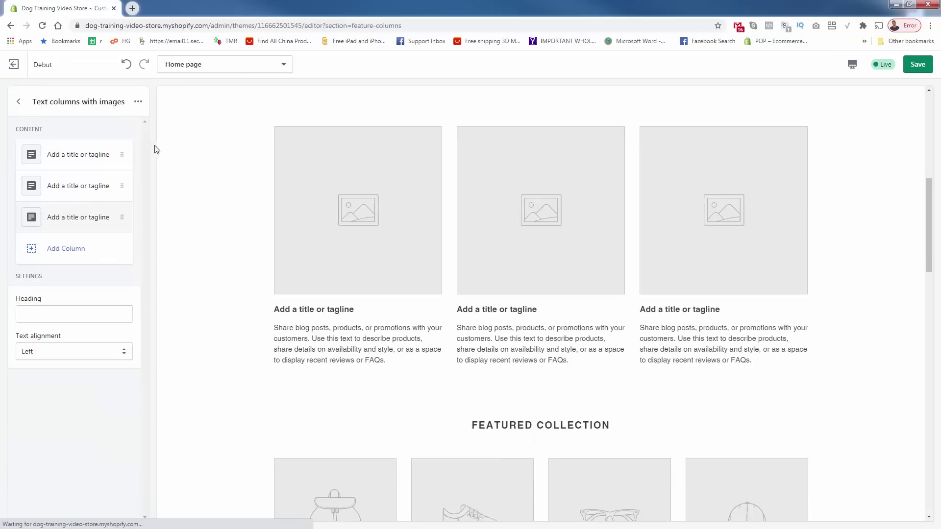
{"action": "left_click", "coordinate": [138, 101]}
{"action": "left_click", "coordinate": [115, 147]}
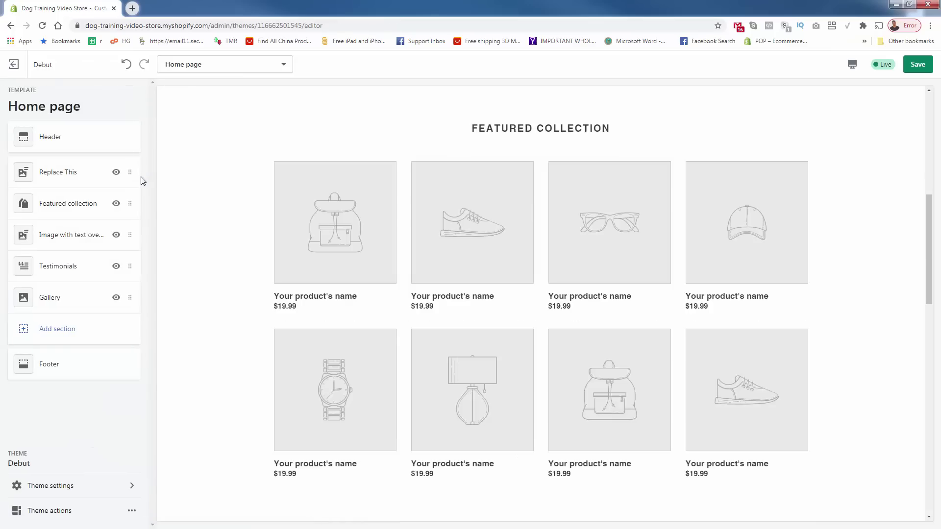
Look down the home page preview and remove the Testimonials section
{"action": "scroll", "coordinate": [220, 252], "scroll_direction": "down", "scroll_amount": 7}
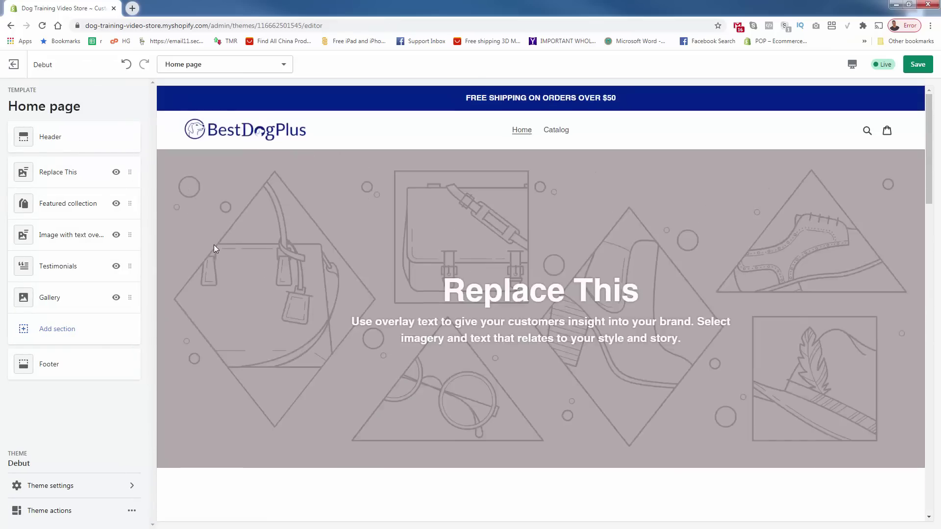
{"action": "scroll", "coordinate": [214, 246], "scroll_direction": "down", "scroll_amount": 6}
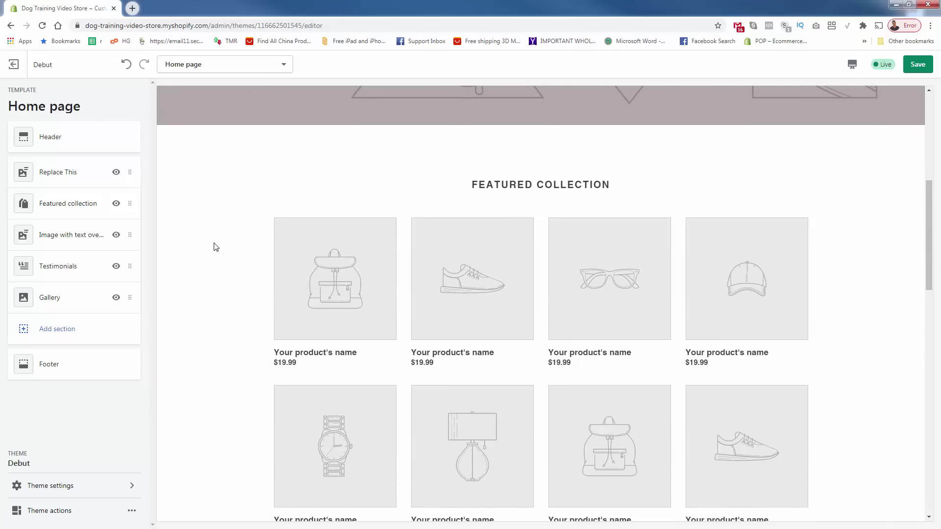
{"action": "scroll", "coordinate": [214, 247], "scroll_direction": "down", "scroll_amount": 15}
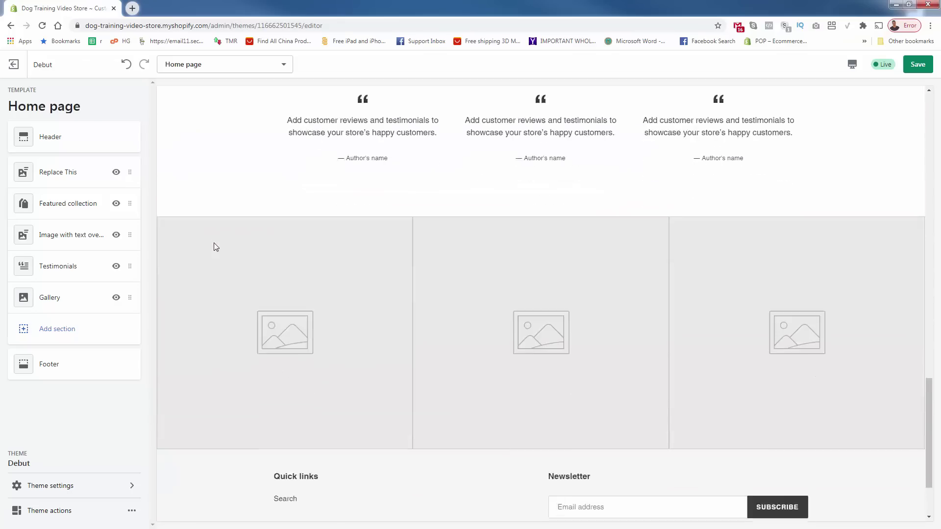
{"action": "left_click", "coordinate": [127, 266]}
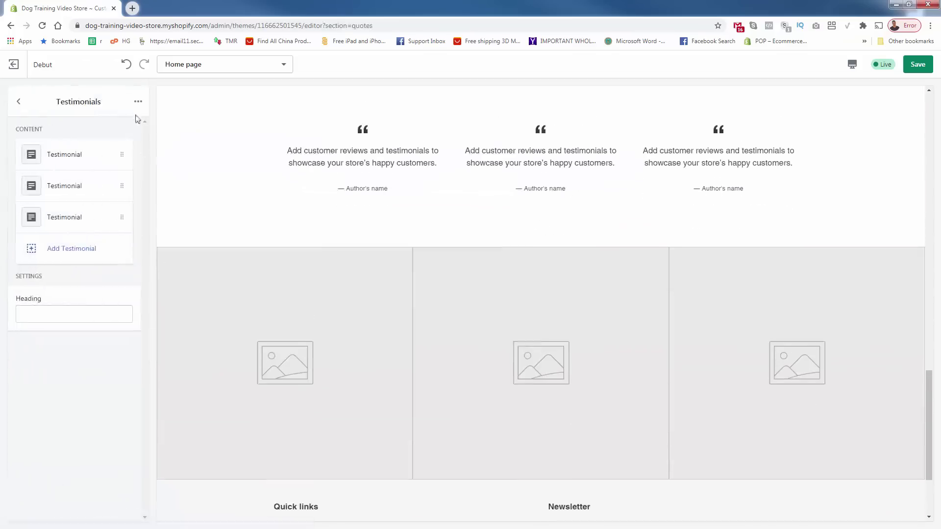
{"action": "left_click", "coordinate": [138, 102]}
{"action": "left_click", "coordinate": [126, 147]}
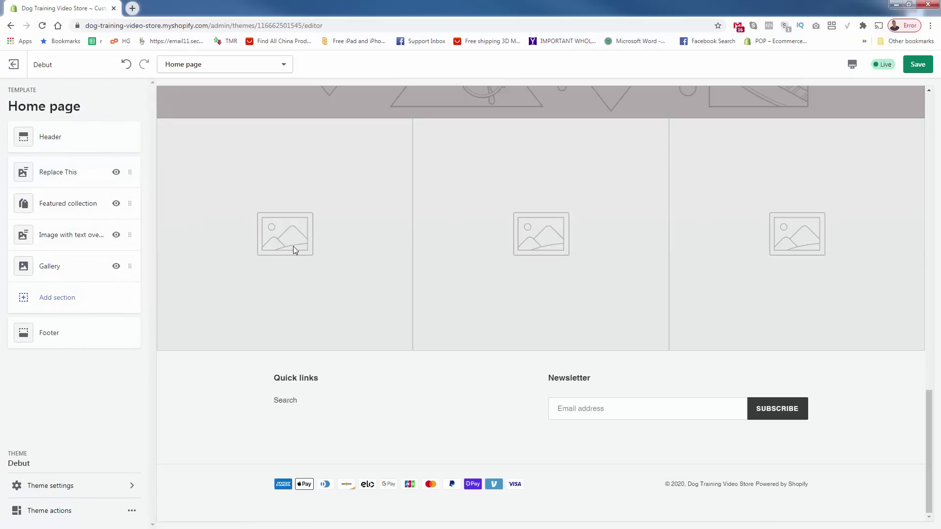
Remove the Gallery section and review the remaining sections in the home page preview
{"action": "scroll", "coordinate": [294, 250], "scroll_direction": "up", "scroll_amount": 8}
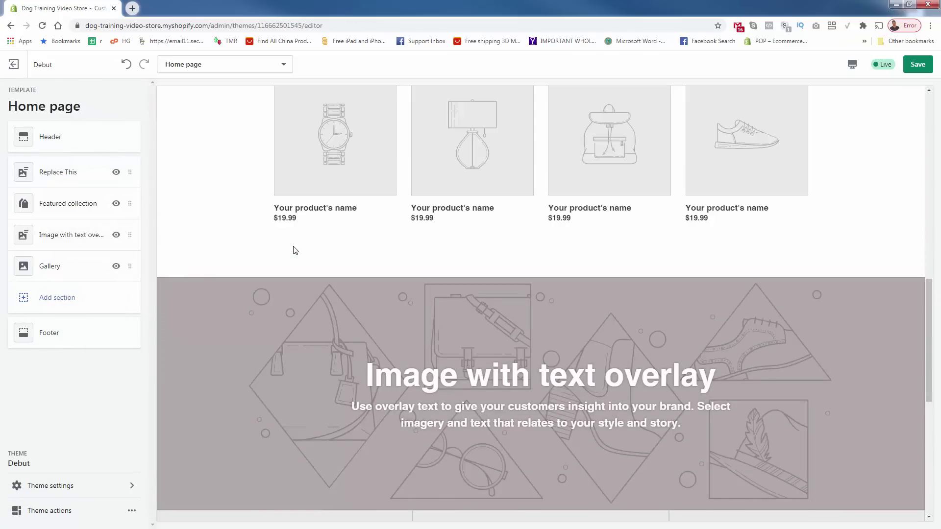
{"action": "left_click", "coordinate": [128, 266]}
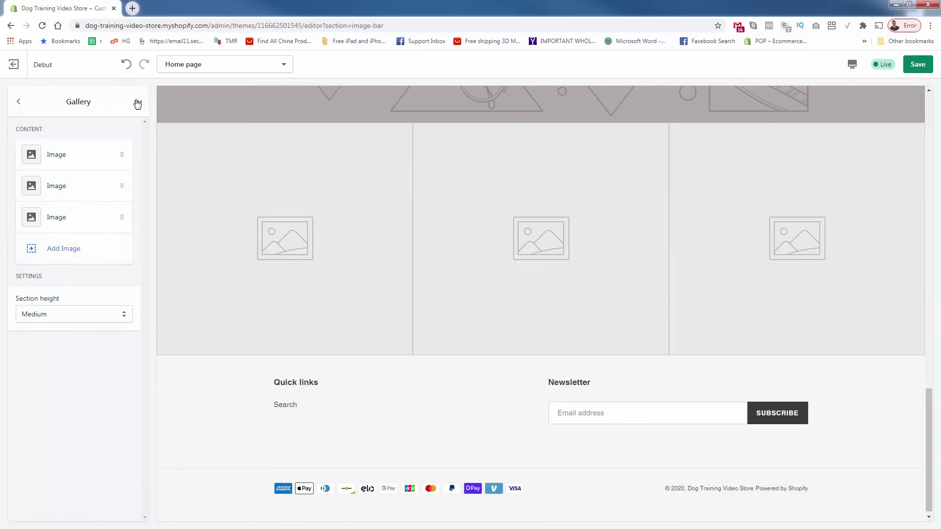
{"action": "left_click", "coordinate": [138, 103]}
{"action": "left_click", "coordinate": [121, 150]}
{"action": "scroll", "coordinate": [315, 278], "scroll_direction": "up", "scroll_amount": 5}
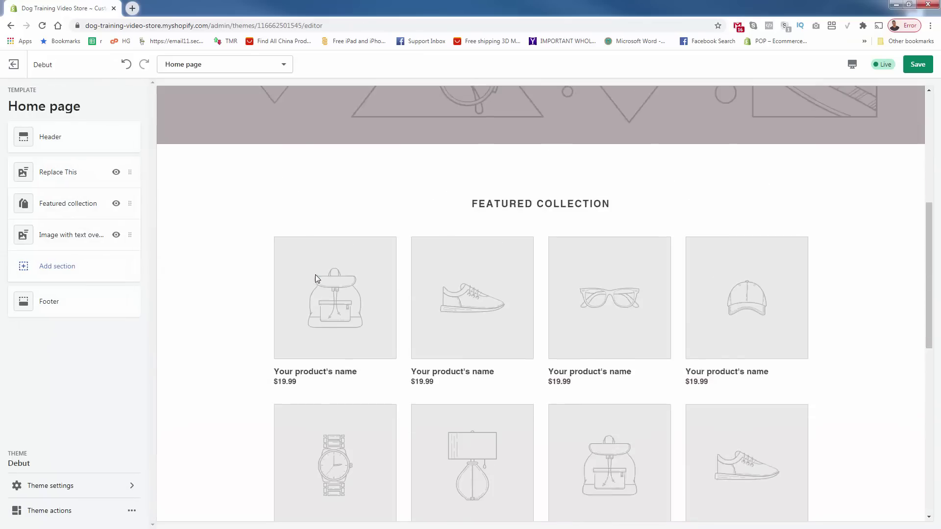
{"action": "scroll", "coordinate": [187, 257], "scroll_direction": "up", "scroll_amount": 5}
{"action": "scroll", "coordinate": [391, 316], "scroll_direction": "down", "scroll_amount": 2}
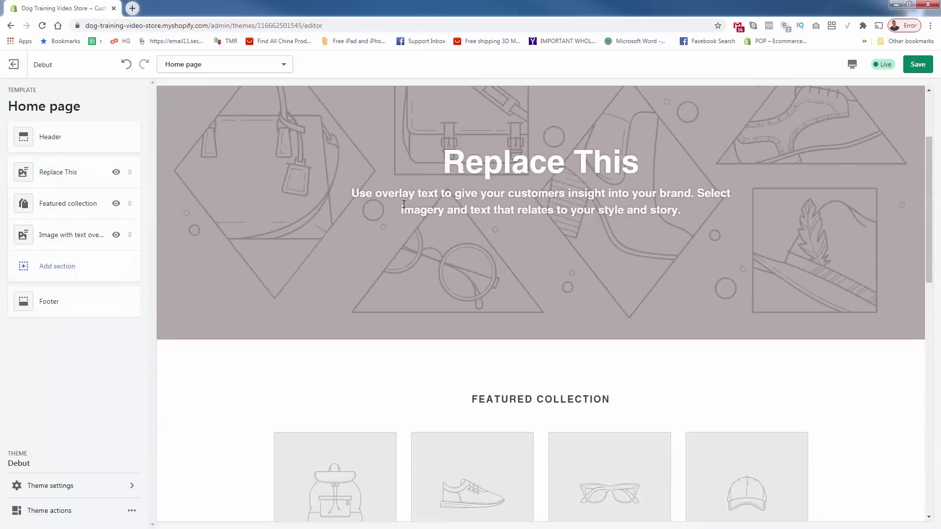
{"action": "scroll", "coordinate": [508, 304], "scroll_direction": "down", "scroll_amount": 8}
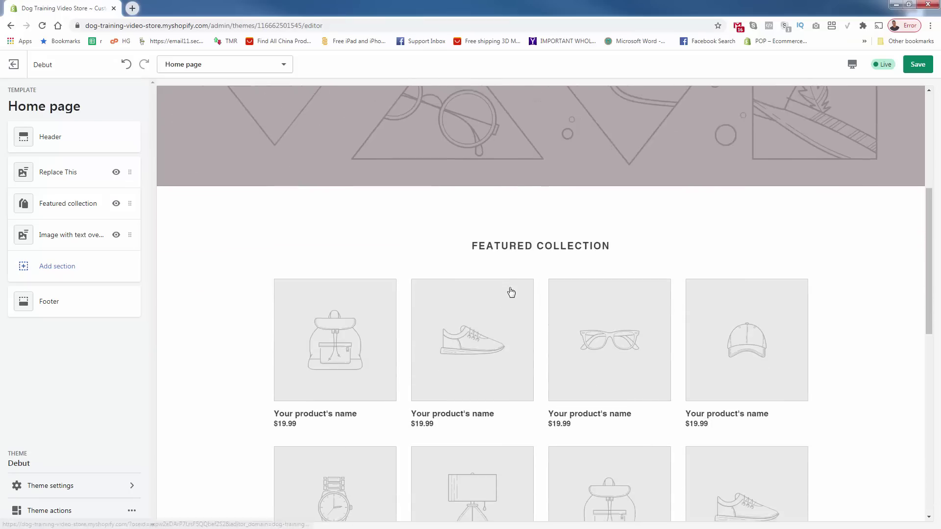
{"action": "scroll", "coordinate": [510, 292], "scroll_direction": "down", "scroll_amount": 6}
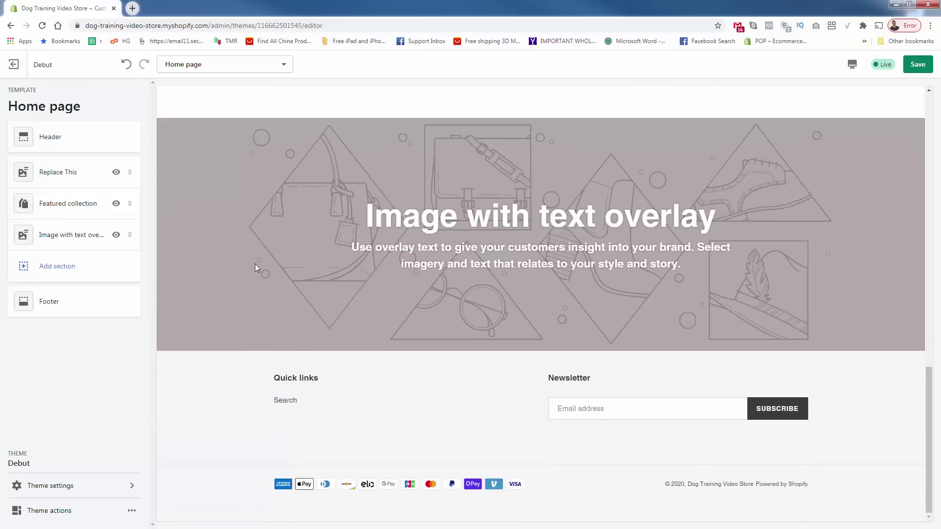
Browse the available section types, preview Featured collection, and add a Featured product section to the home page instead
{"action": "left_click", "coordinate": [74, 268]}
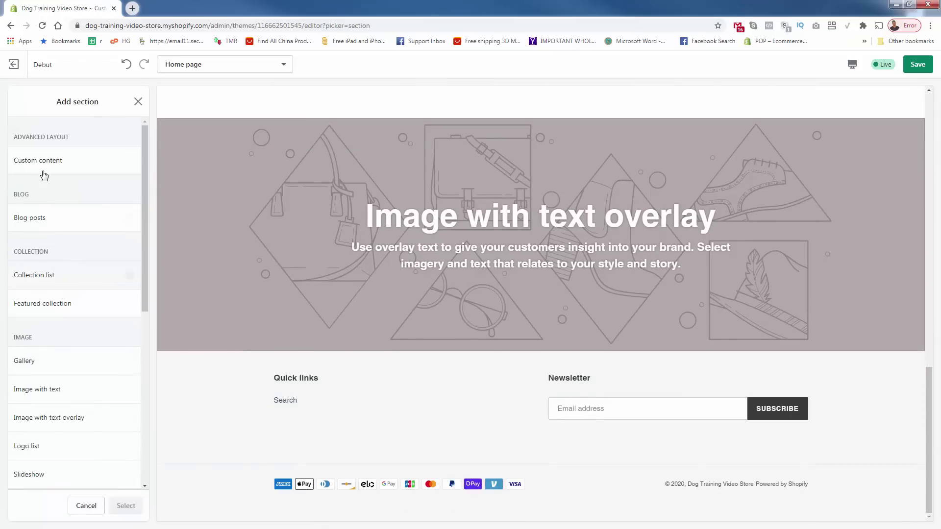
{"action": "scroll", "coordinate": [45, 185], "scroll_direction": "down", "scroll_amount": 1}
{"action": "scroll", "coordinate": [45, 185], "scroll_direction": "down", "scroll_amount": 2}
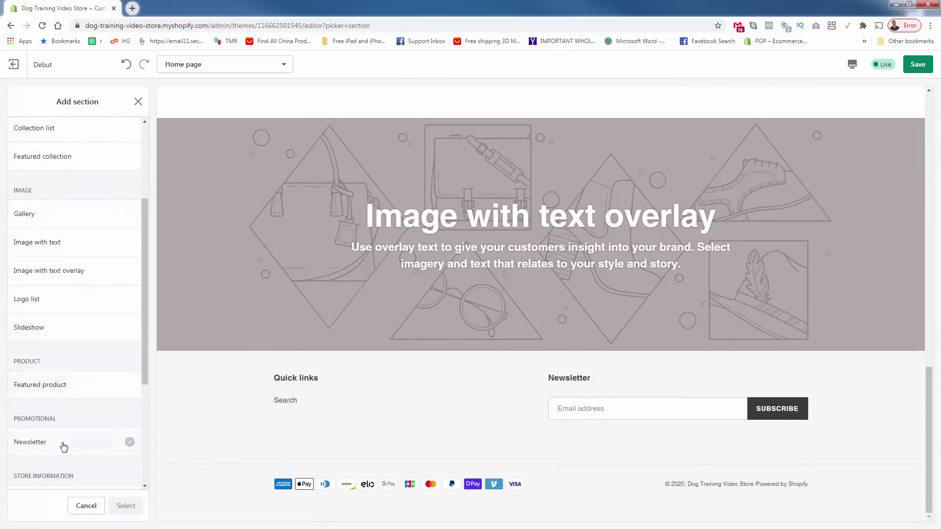
{"action": "scroll", "coordinate": [61, 441], "scroll_direction": "down", "scroll_amount": 2}
{"action": "scroll", "coordinate": [54, 295], "scroll_direction": "down", "scroll_amount": 2}
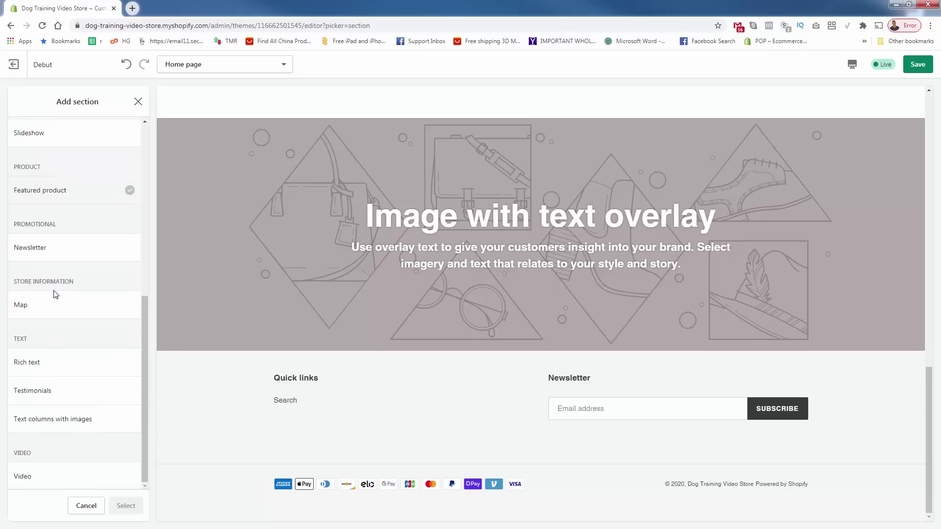
{"action": "scroll", "coordinate": [55, 324], "scroll_direction": "up", "scroll_amount": 6}
{"action": "scroll", "coordinate": [54, 314], "scroll_direction": "up", "scroll_amount": 1}
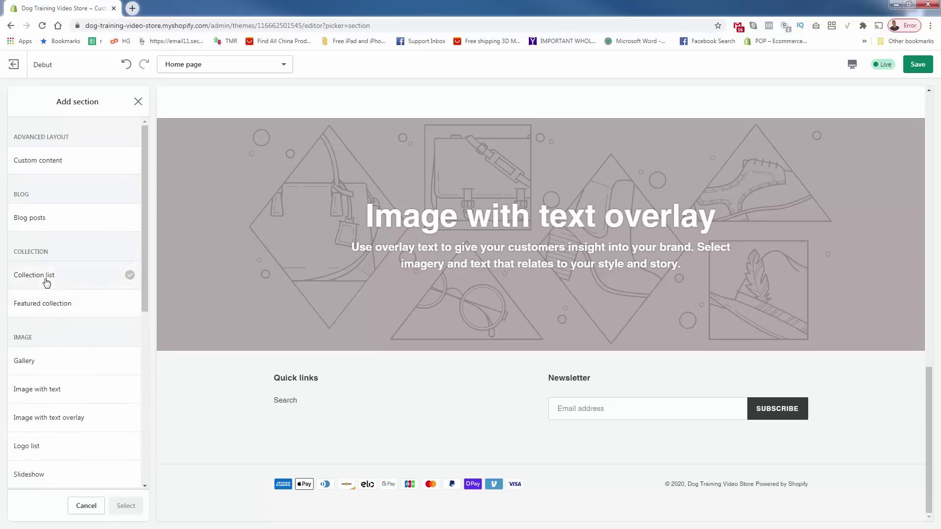
{"action": "left_click", "coordinate": [46, 306]}
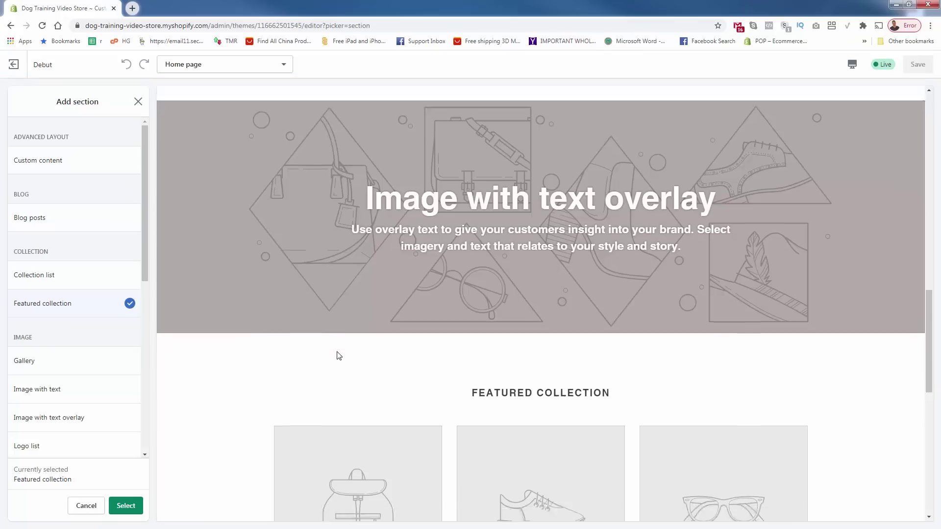
{"action": "scroll", "coordinate": [98, 358], "scroll_direction": "down", "scroll_amount": 7}
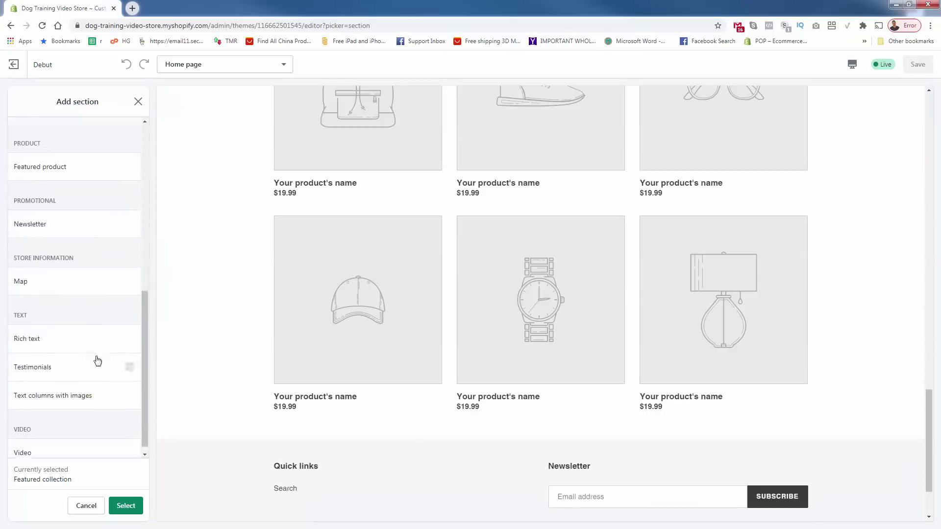
{"action": "scroll", "coordinate": [91, 319], "scroll_direction": "up", "scroll_amount": 2}
{"action": "left_click", "coordinate": [89, 267]}
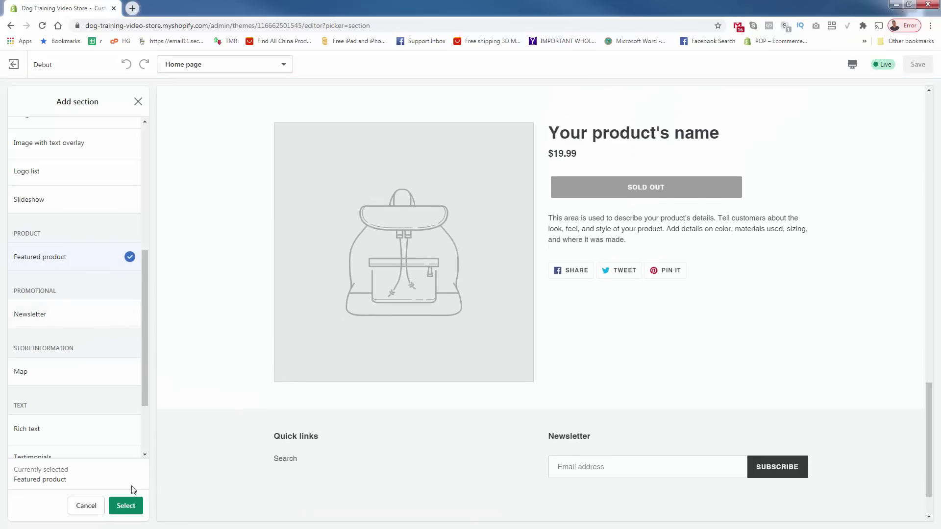
{"action": "left_click", "coordinate": [126, 505]}
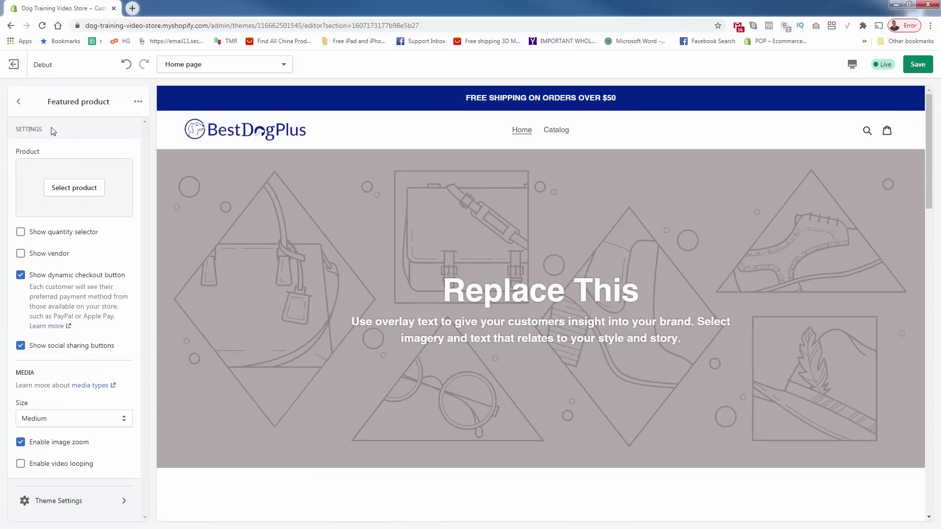
Return to the home page's section list and save the section changes
{"action": "left_click", "coordinate": [19, 102]}
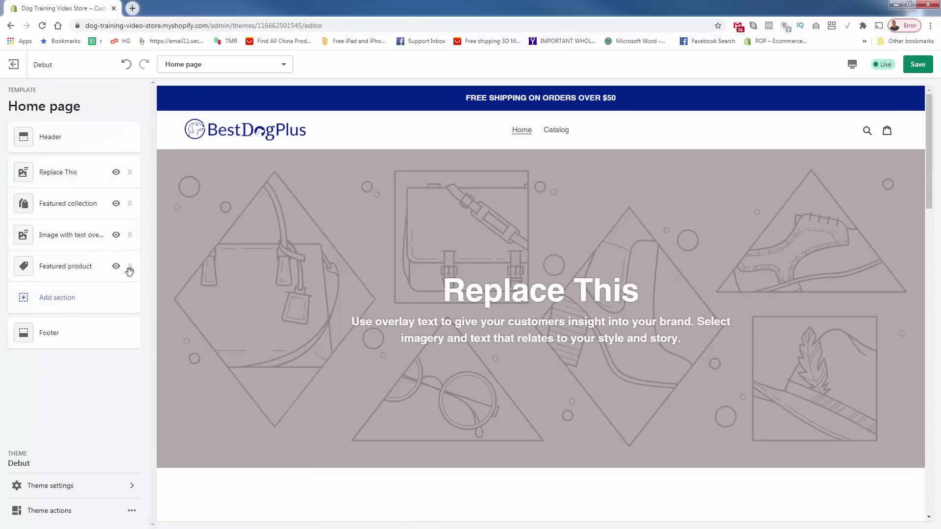
{"action": "mouse_move", "coordinate": [131, 266]}
{"action": "left_mouse_down"}
{"action": "mouse_move", "coordinate": [121, 170]}
{"action": "mouse_move", "coordinate": [127, 276]}
{"action": "mouse_move", "coordinate": [126, 268]}
{"action": "left_mouse_up"}
{"action": "scroll", "coordinate": [248, 332], "scroll_direction": "up", "scroll_amount": 10}
{"action": "left_click", "coordinate": [926, 64]}
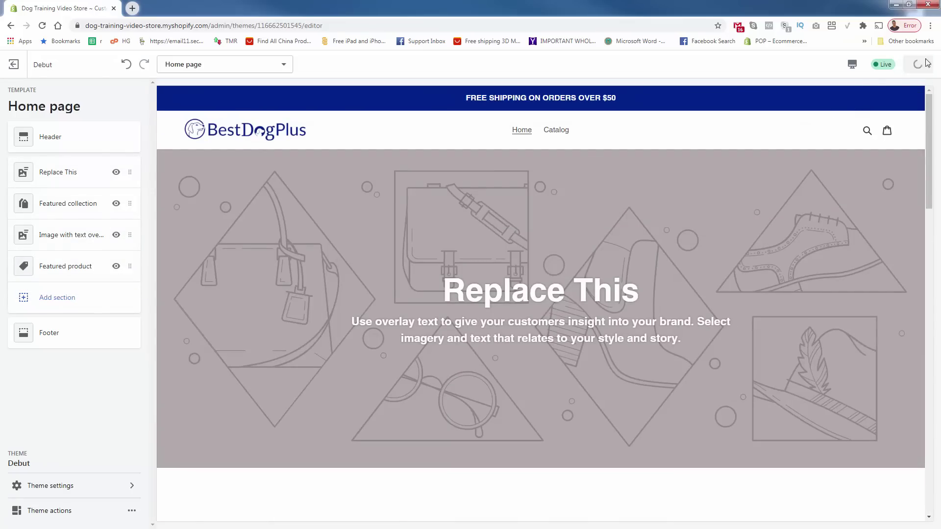
Switch the home page preview to the Mobile view and look over the page
{"action": "left_click", "coordinate": [853, 67]}
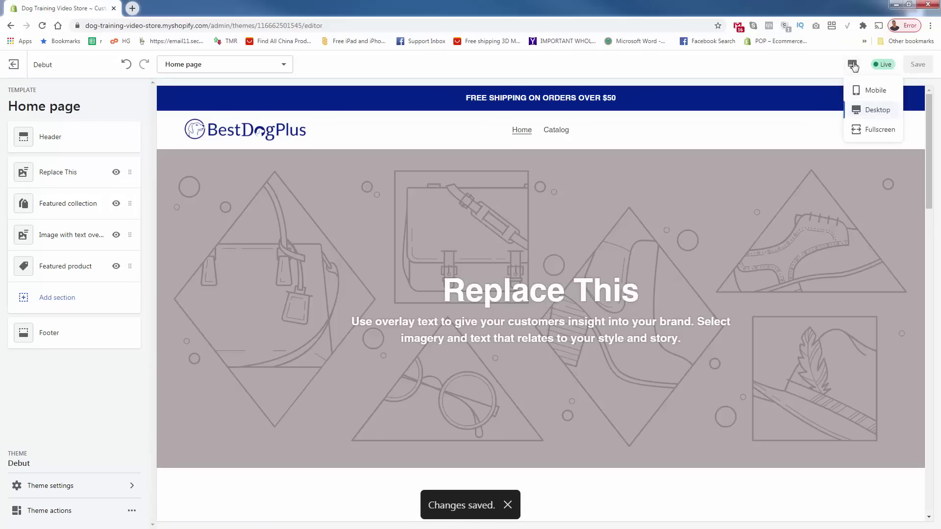
{"action": "left_click", "coordinate": [865, 90]}
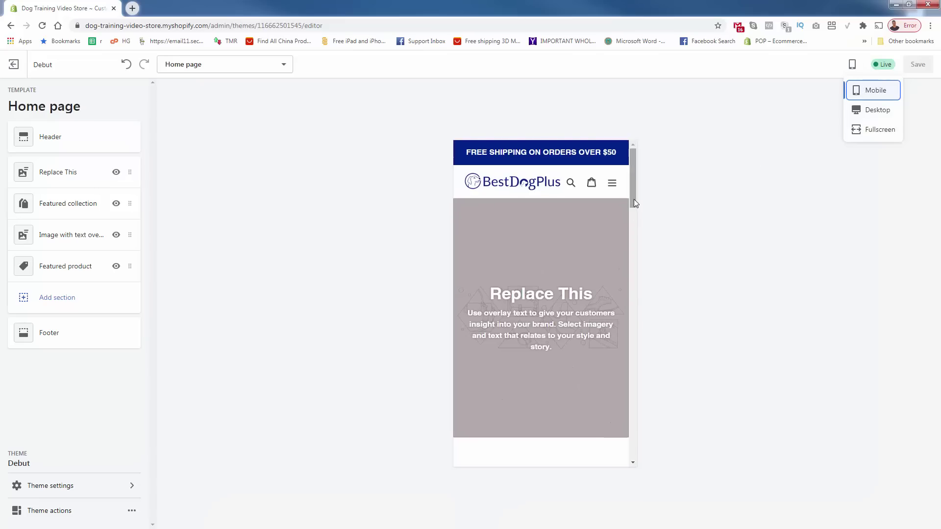
{"action": "left_click_drag", "start_coordinate": [634, 199], "coordinate": [637, 147]}
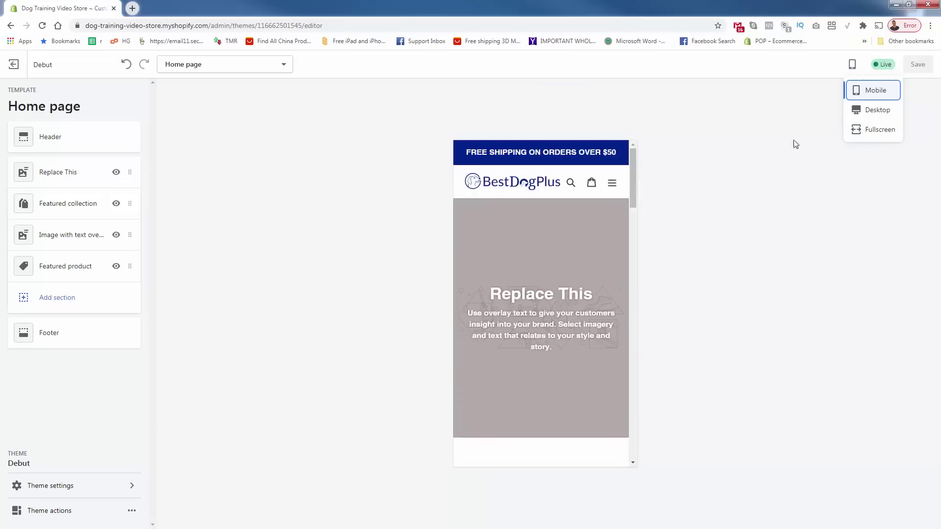
Compare the home page preview in the Desktop and Mobile views, finishing in the Desktop view
{"action": "left_click_drag", "start_coordinate": [634, 179], "coordinate": [863, 107]}
{"action": "left_click", "coordinate": [866, 108]}
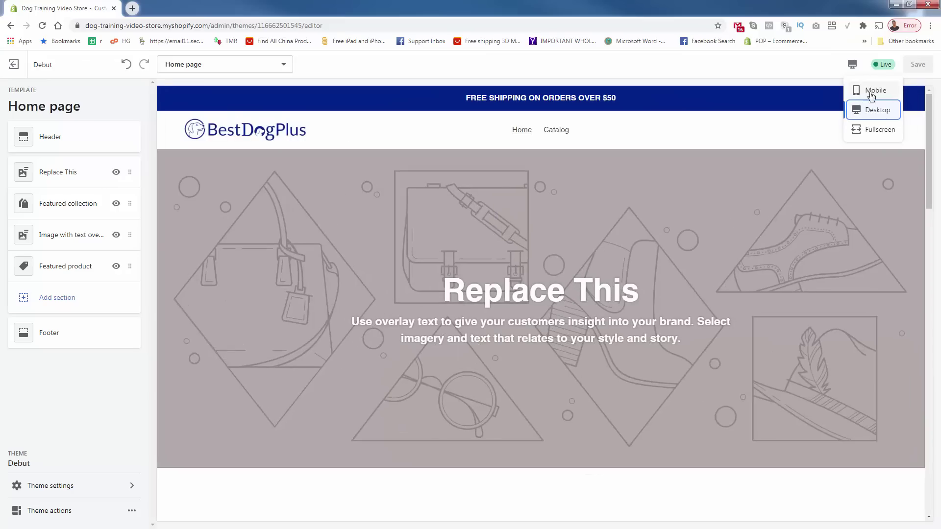
{"action": "left_click", "coordinate": [855, 90]}
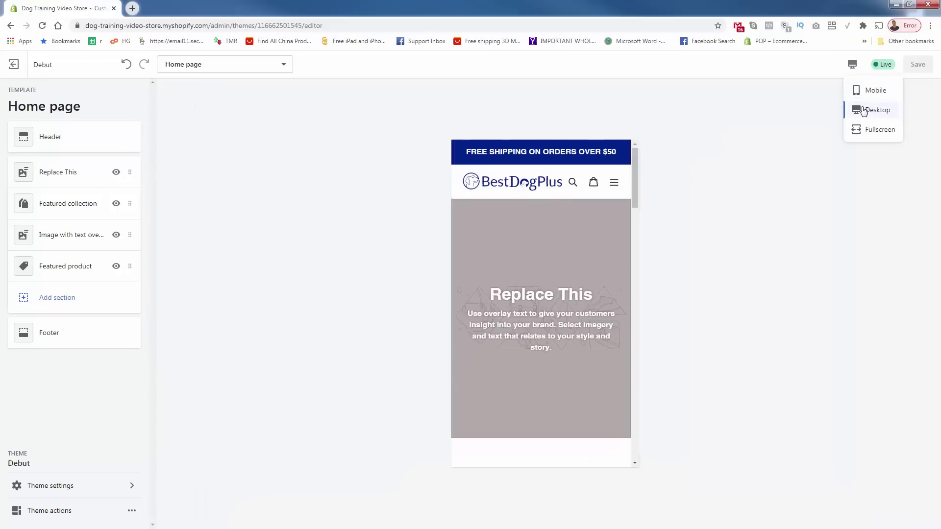
{"action": "left_click", "coordinate": [857, 109]}
{"action": "left_click", "coordinate": [852, 65]}
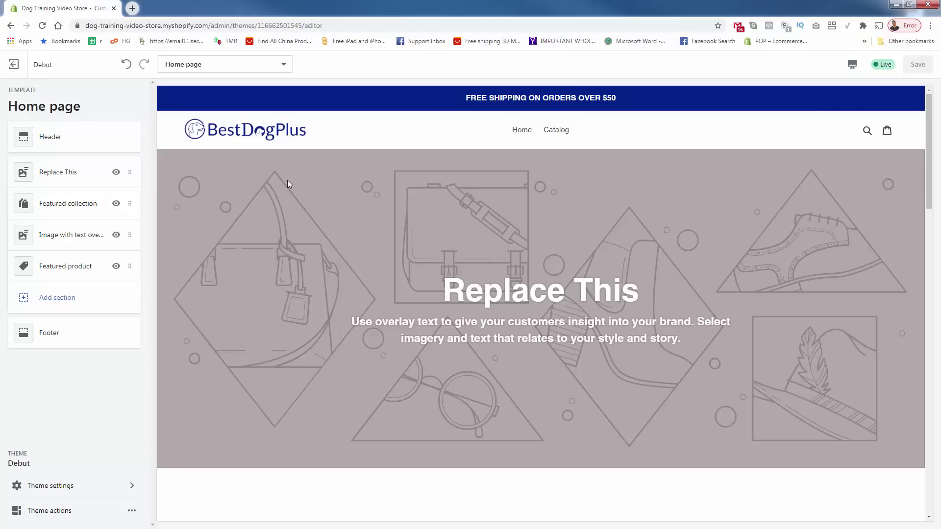
Set the photo of three puppies as the image of the Replace This section and view it in the preview
{"action": "left_click", "coordinate": [59, 176]}
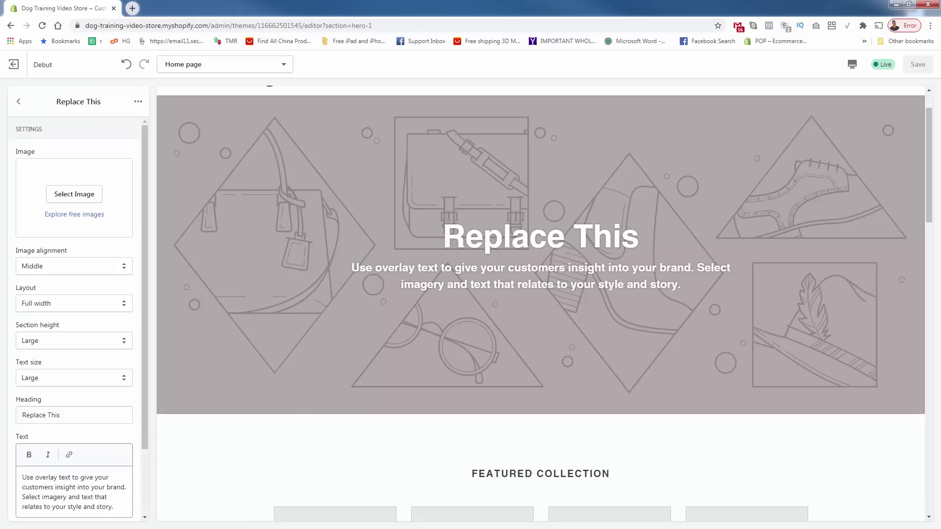
{"action": "left_click_drag", "start_coordinate": [1, 111], "coordinate": [471, 96]}
{"action": "scroll", "coordinate": [471, 222], "scroll_direction": "down", "scroll_amount": 1}
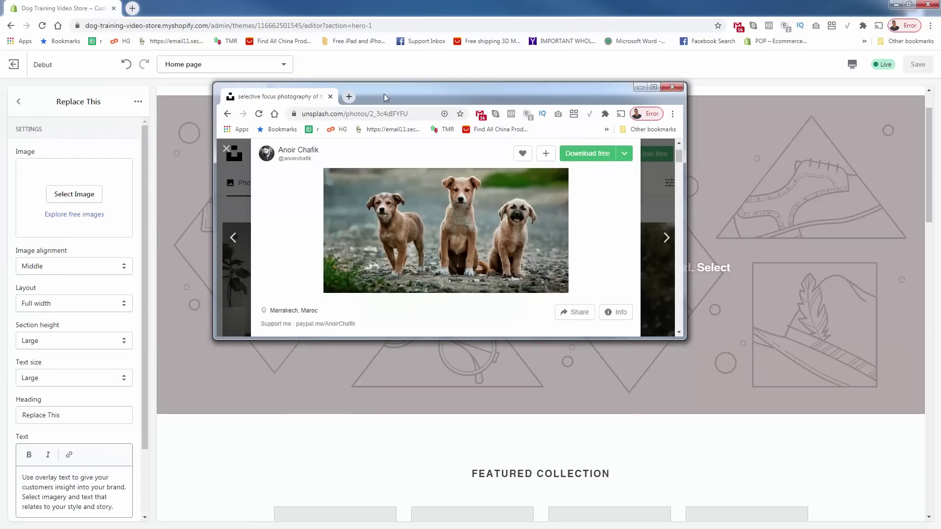
{"action": "left_click_drag", "start_coordinate": [385, 97], "coordinate": [0, 101]}
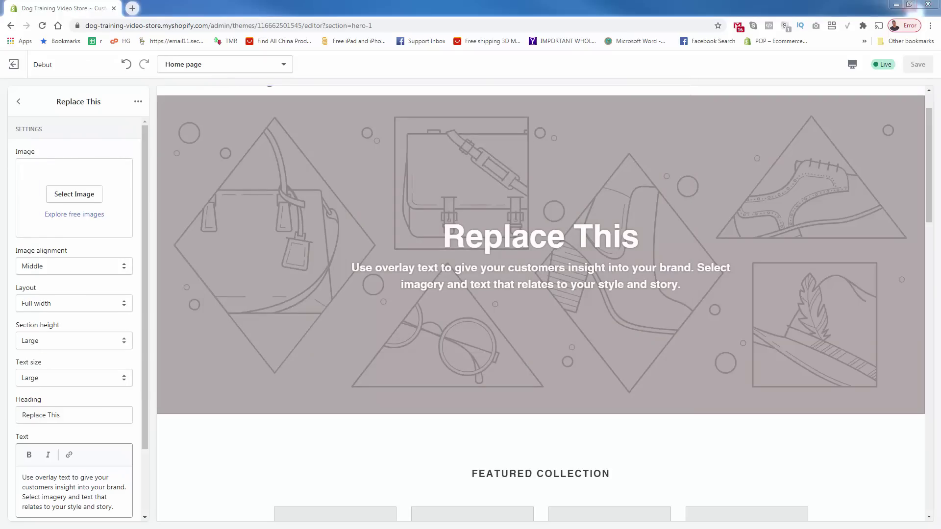
{"action": "left_click_drag", "start_coordinate": [0, 215], "coordinate": [58, 216]}
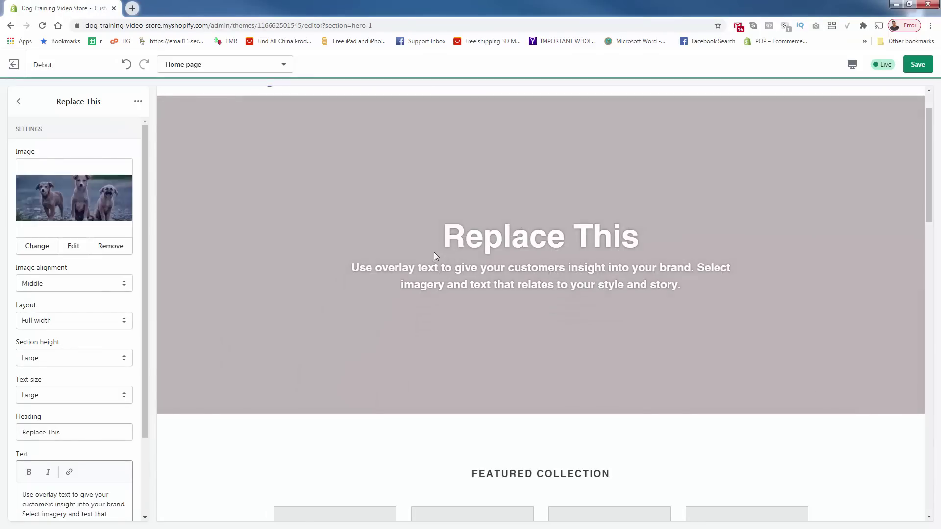
{"action": "scroll", "coordinate": [434, 252], "scroll_direction": "up", "scroll_amount": 2}
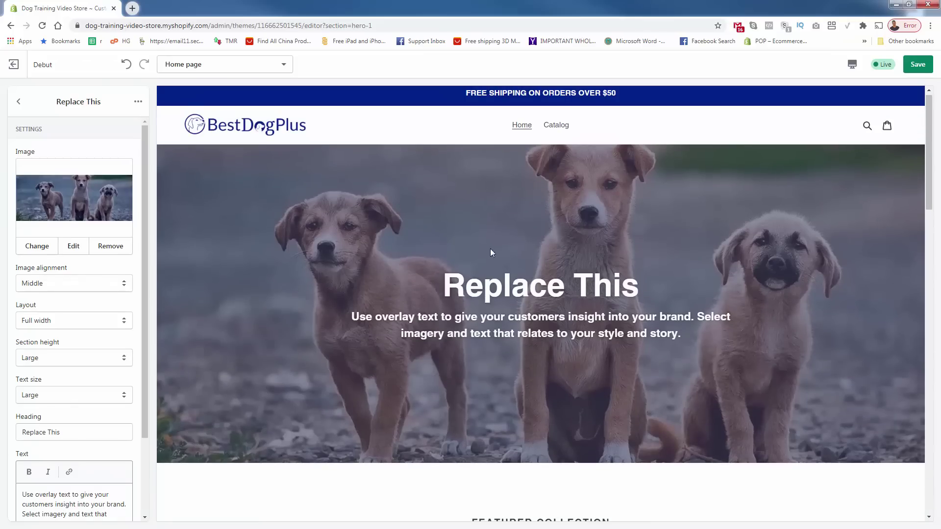
{"action": "scroll", "coordinate": [460, 252], "scroll_direction": "up", "scroll_amount": 1}
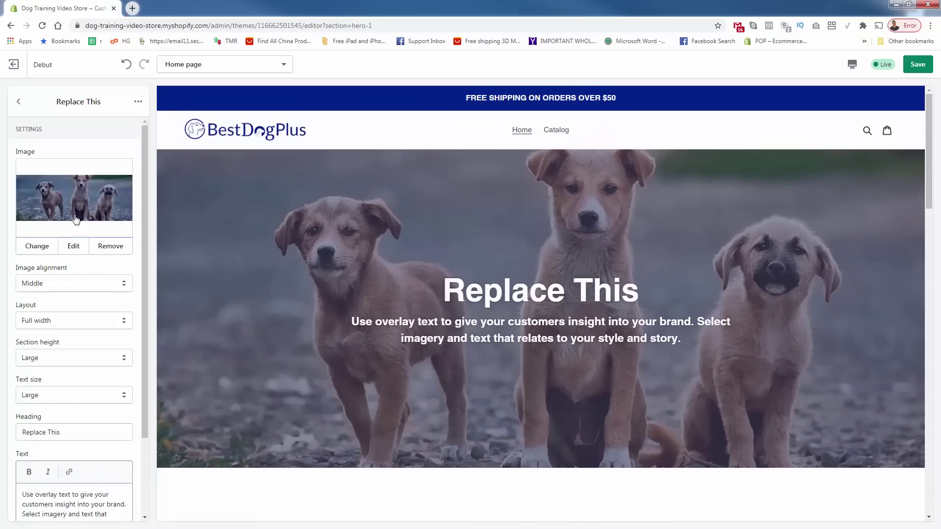
Set the Replace This section's height to Medium and its image alignment to Top
{"action": "scroll", "coordinate": [72, 234], "scroll_direction": "down", "scroll_amount": 1}
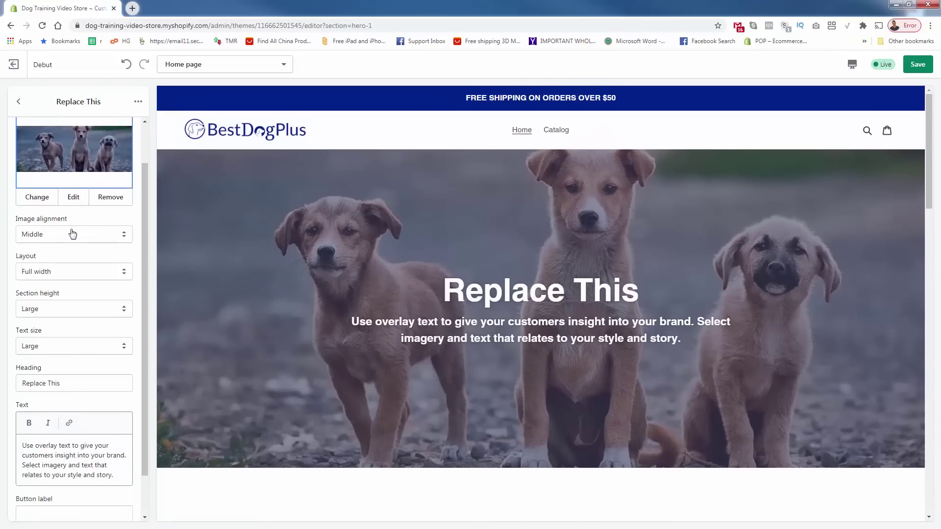
{"action": "left_click", "coordinate": [68, 310]}
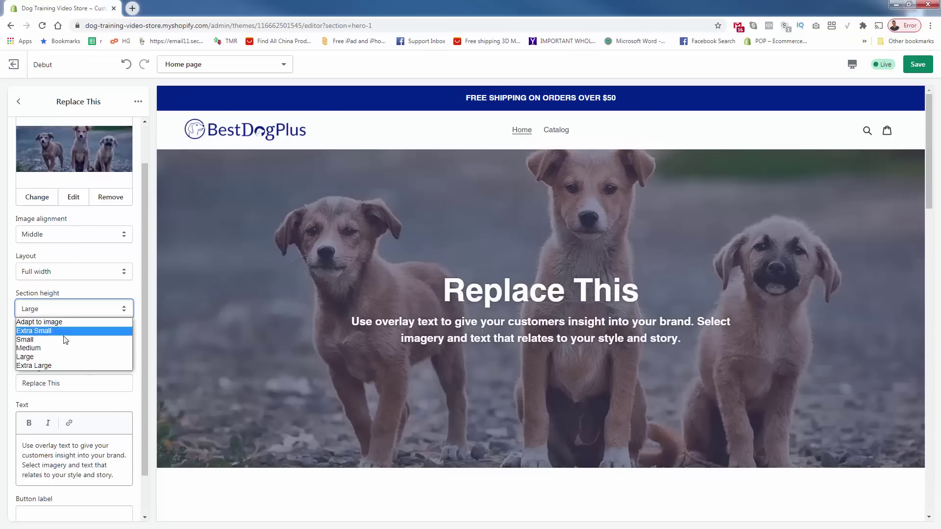
{"action": "left_click", "coordinate": [63, 346]}
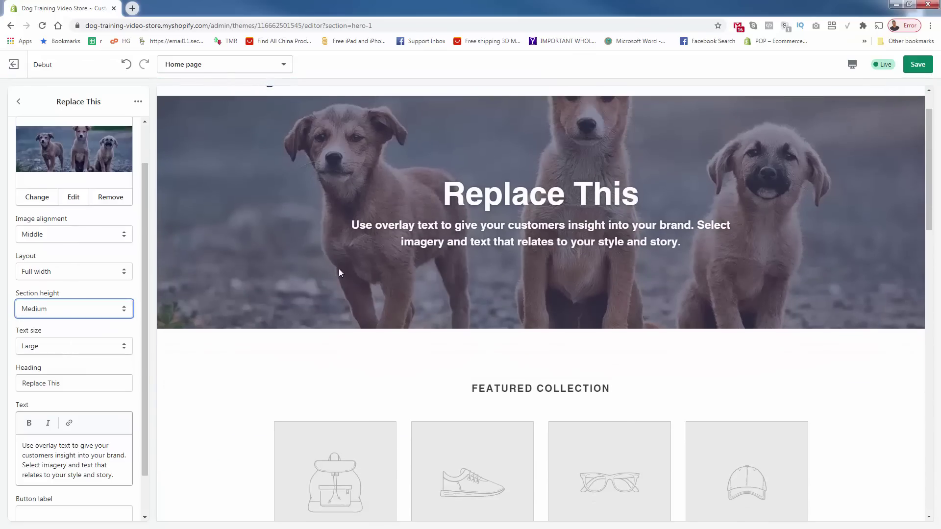
{"action": "scroll", "coordinate": [339, 268], "scroll_direction": "up", "scroll_amount": 1}
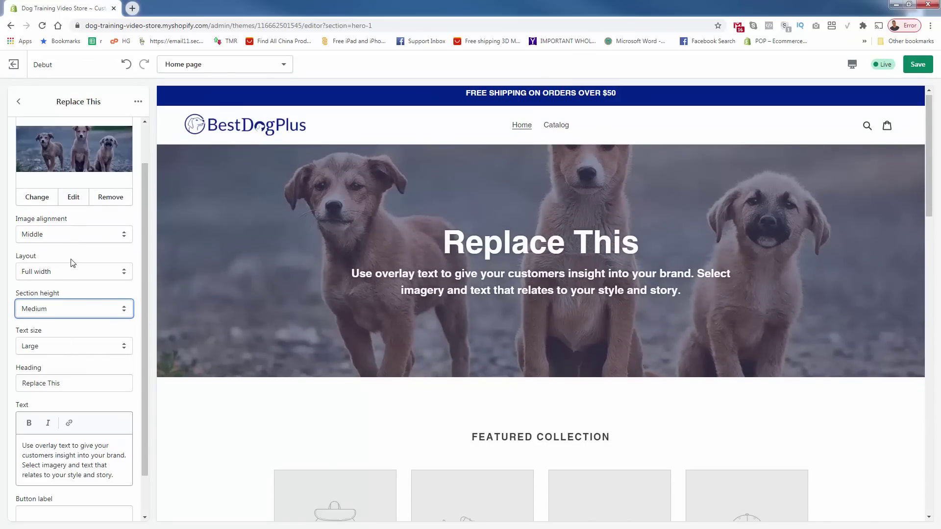
{"action": "scroll", "coordinate": [73, 263], "scroll_direction": "down", "scroll_amount": 1}
{"action": "left_click", "coordinate": [60, 190]}
{"action": "left_click", "coordinate": [62, 197]}
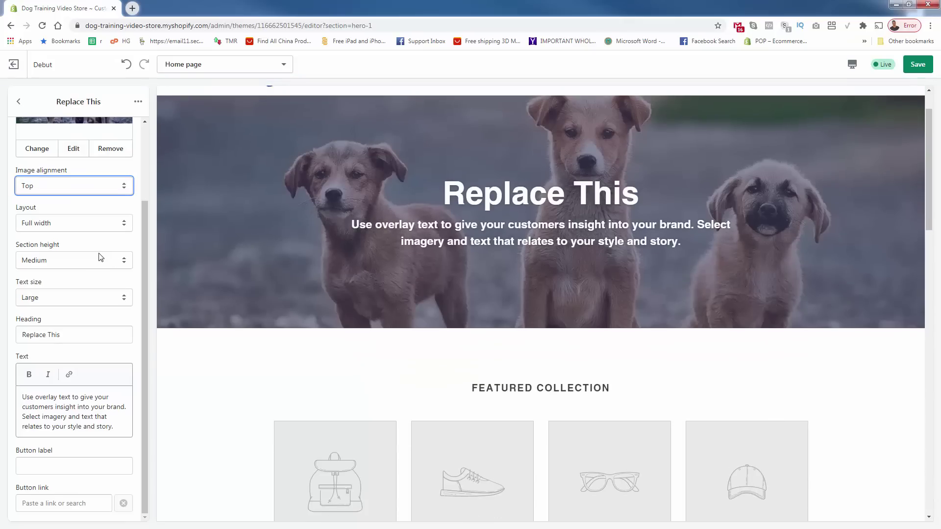
Change the heading of the puppy image section to "Dog Lovers Store"
{"action": "triple_click", "coordinate": [73, 342]}
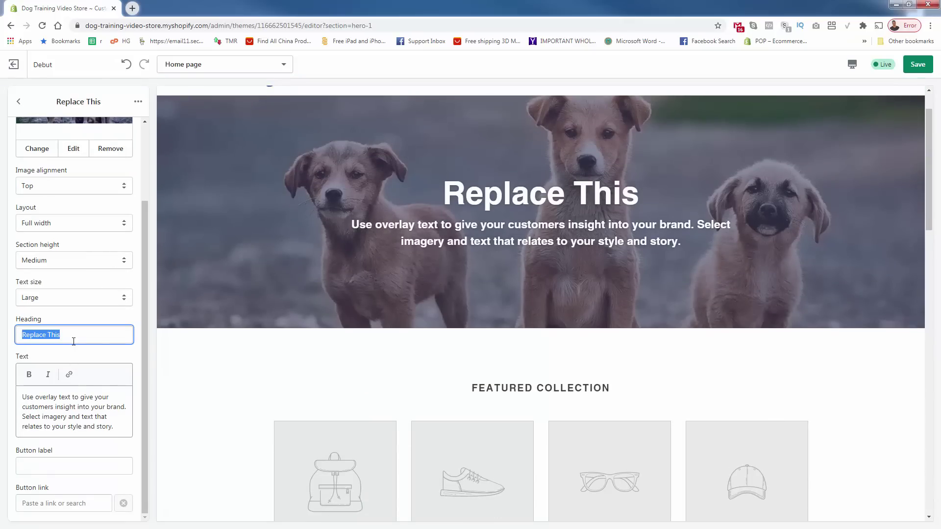
{"action": "type", "text": "Dog Lover T"}
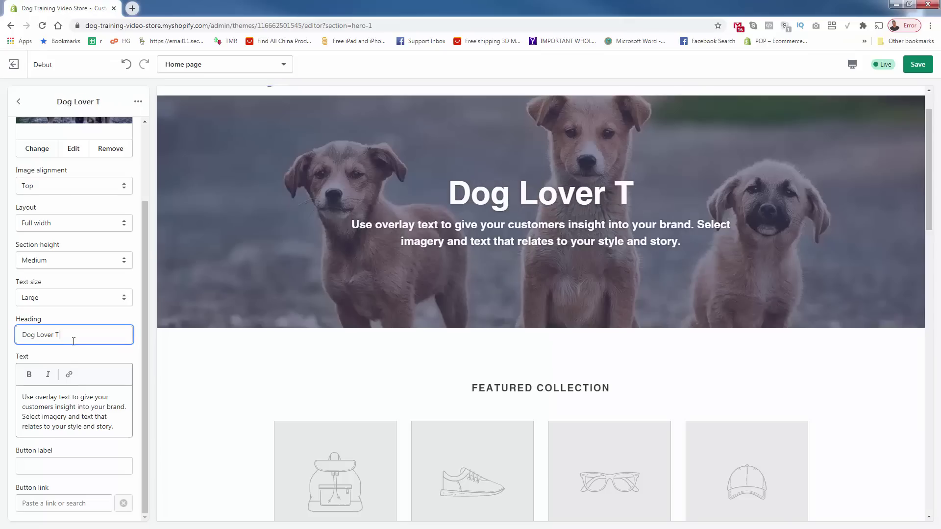
{"action": "key", "text": "BackSpace"}
{"action": "type", "text": "Store"}
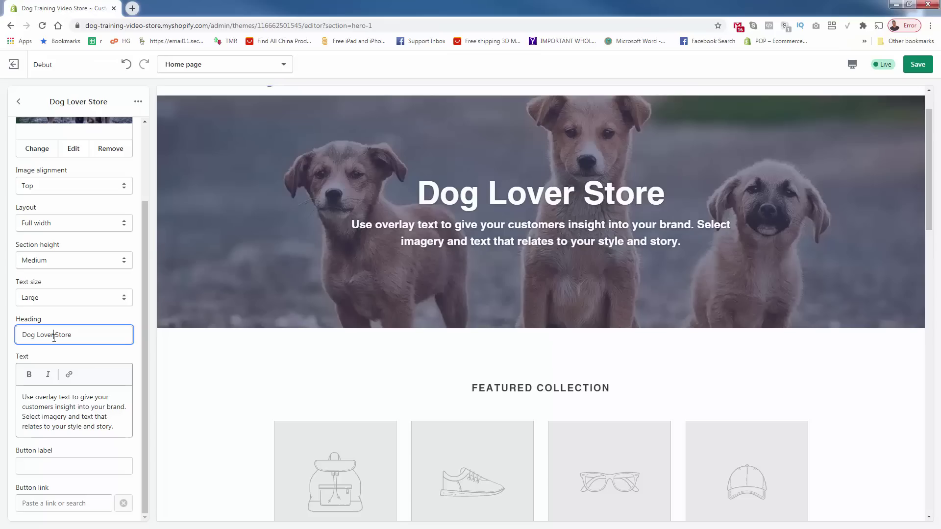
{"action": "type", "text": "s"}
Replace the overlay text under the Dog Lovers Store heading with "The perfect place to shop for dog lovers."
{"action": "triple_click", "coordinate": [77, 401]}
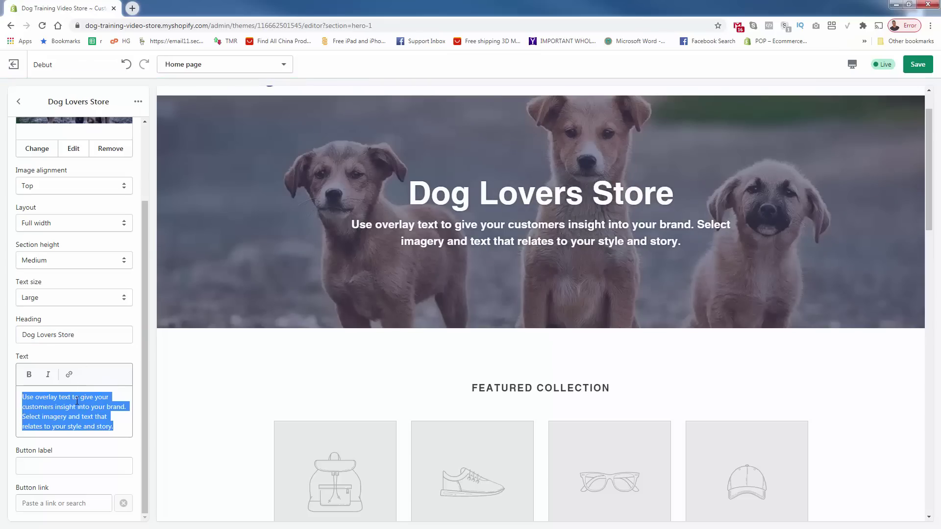
{"action": "type", "text": "The per"}
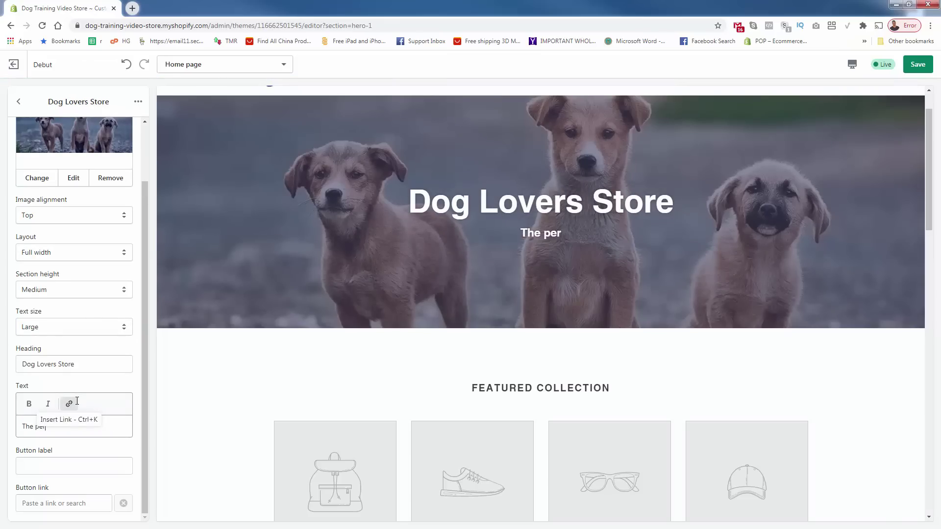
{"action": "type", "text": "fect place to shop for dog lover.s"}
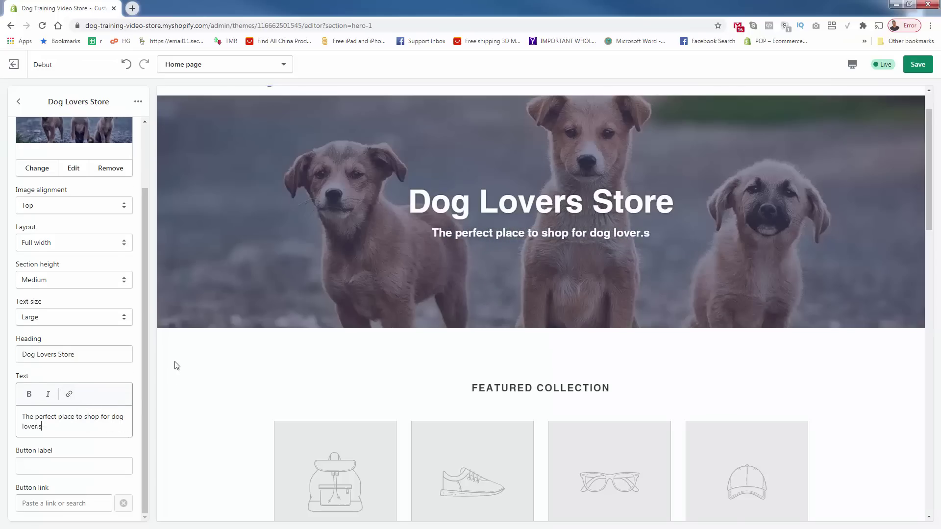
{"action": "key", "text": "BackSpace"}
{"action": "key", "text": "BackSpace"}
{"action": "type", "text": "s."}
Save the Dog Lovers Store section, check the reloaded live storefront, and return to the theme editor
{"action": "scroll", "coordinate": [128, 363], "scroll_direction": "up", "scroll_amount": 3}
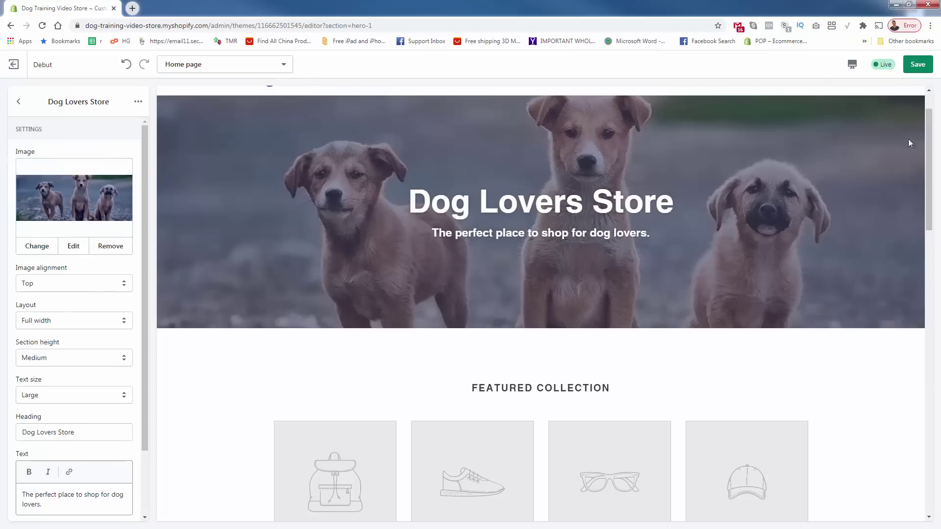
{"action": "left_click", "coordinate": [918, 69]}
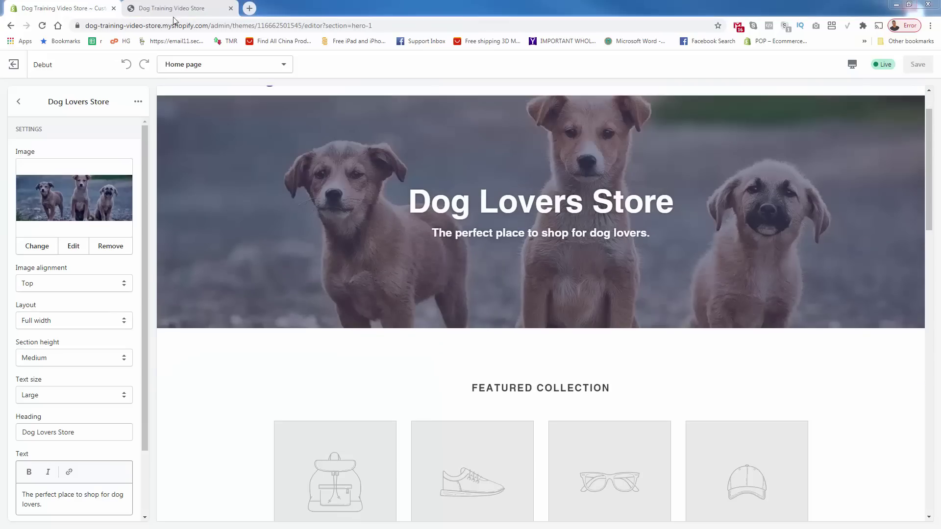
{"action": "left_click", "coordinate": [171, 7]}
{"action": "left_click", "coordinate": [42, 27]}
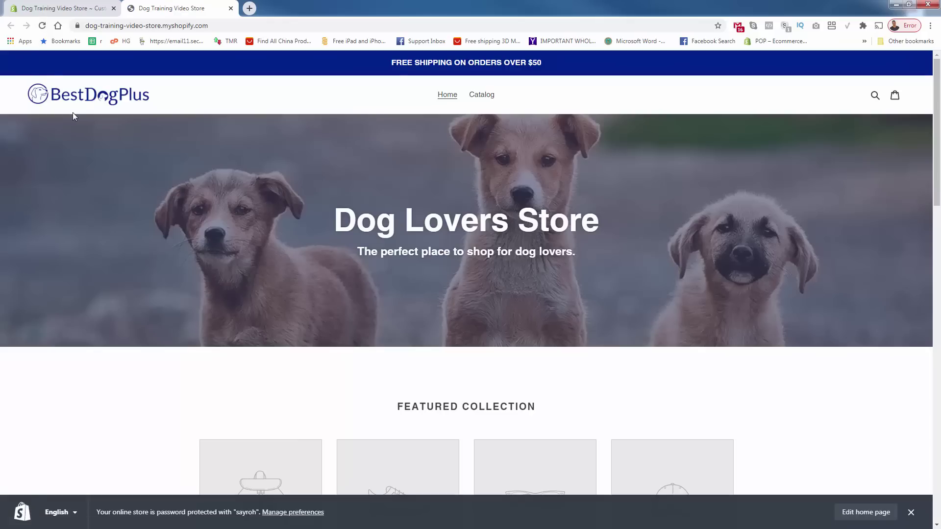
{"action": "left_click", "coordinate": [69, 8]}
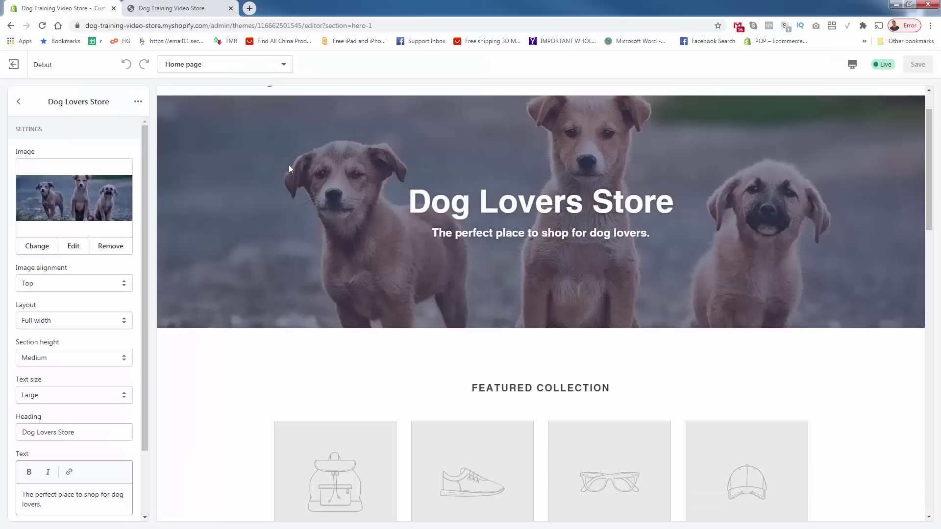
Assign the Home page collection to the Featured collection section
{"action": "left_click", "coordinate": [19, 100]}
{"action": "scroll", "coordinate": [357, 263], "scroll_direction": "down", "scroll_amount": 2}
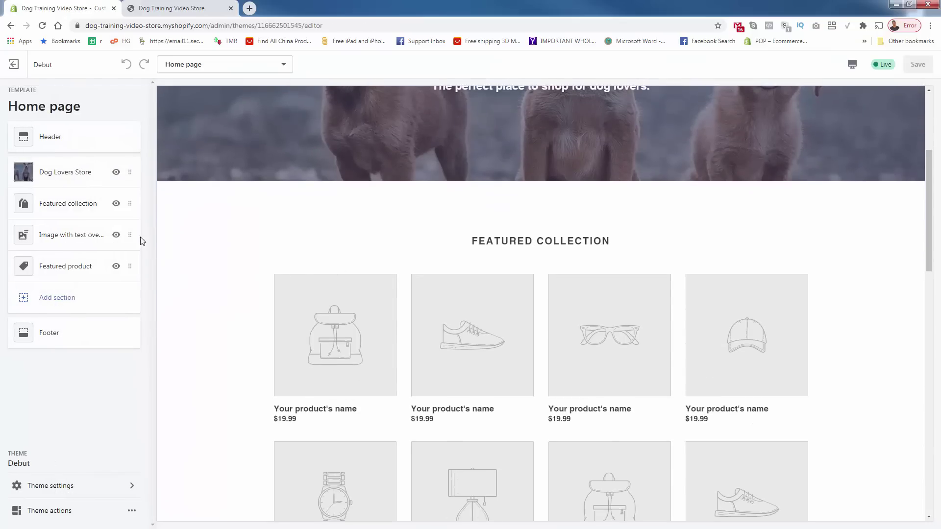
{"action": "left_click", "coordinate": [72, 205]}
{"action": "left_click", "coordinate": [77, 221]}
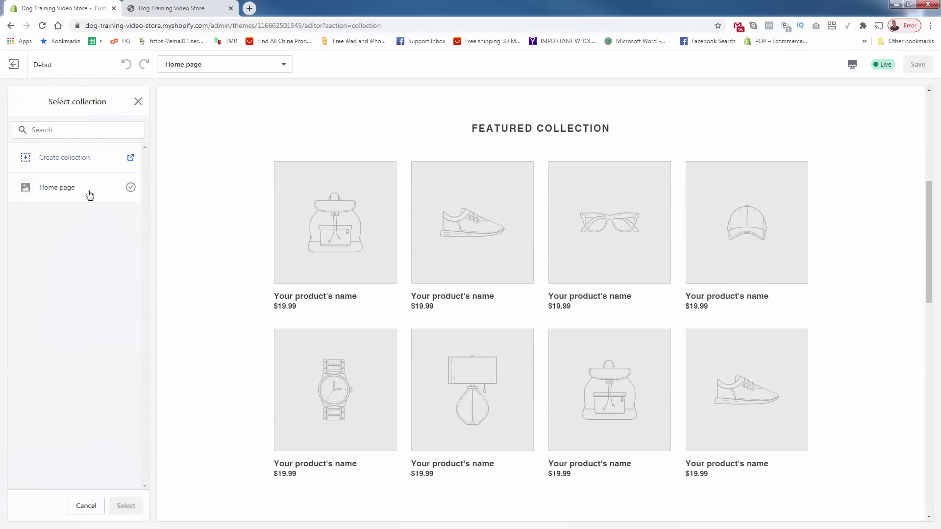
{"action": "left_click", "coordinate": [88, 194]}
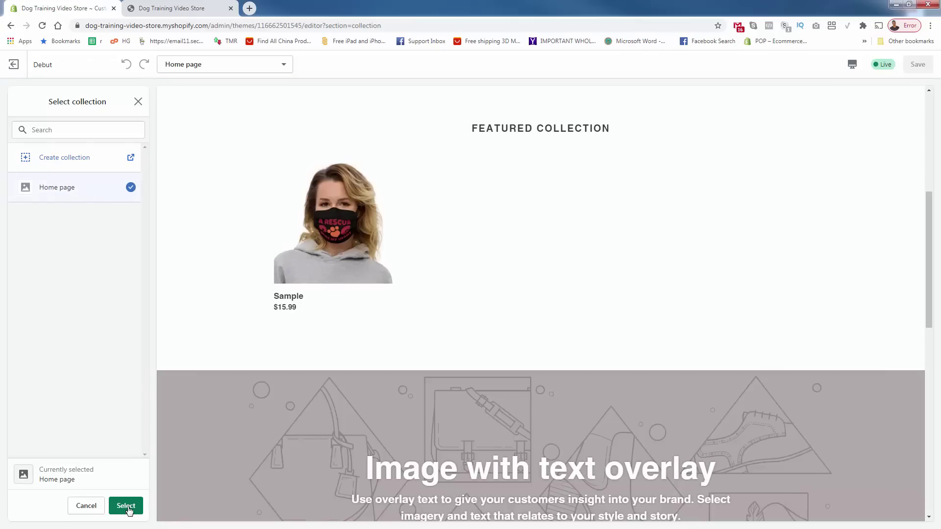
{"action": "left_click", "coordinate": [126, 506]}
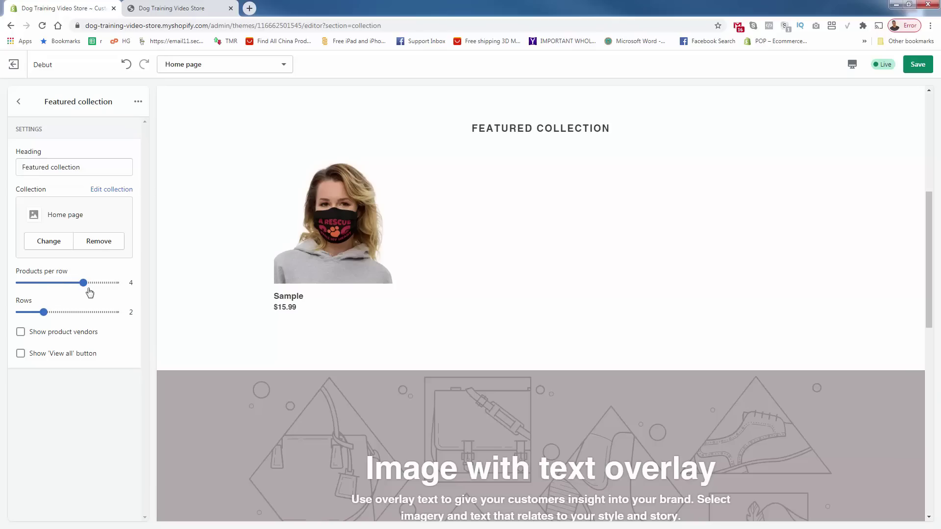
Try out a lower products-per-row setting and the 'View all' button in the Featured collection section, and revert them
{"action": "mouse_move", "coordinate": [83, 284]}
{"action": "left_mouse_down"}
{"action": "mouse_move", "coordinate": [55, 285]}
{"action": "mouse_move", "coordinate": [71, 283]}
{"action": "left_mouse_up"}
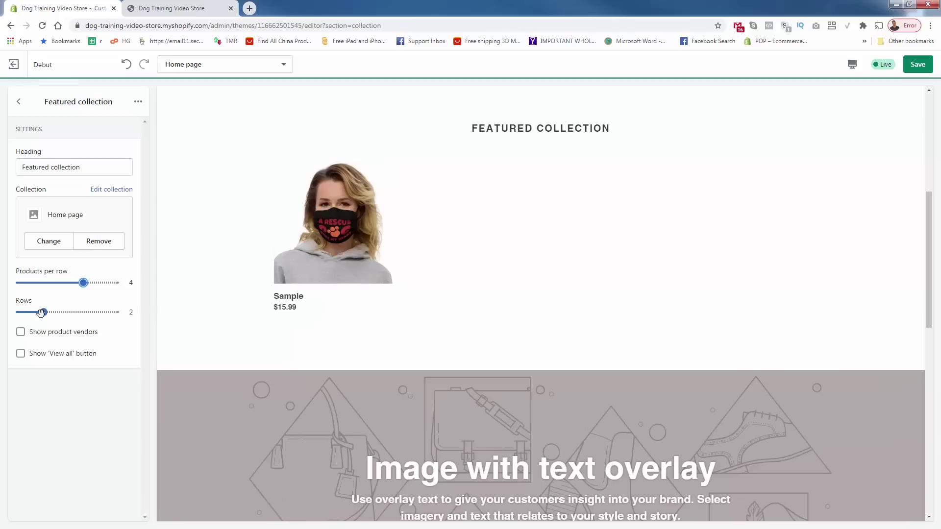
{"action": "left_click", "coordinate": [21, 354]}
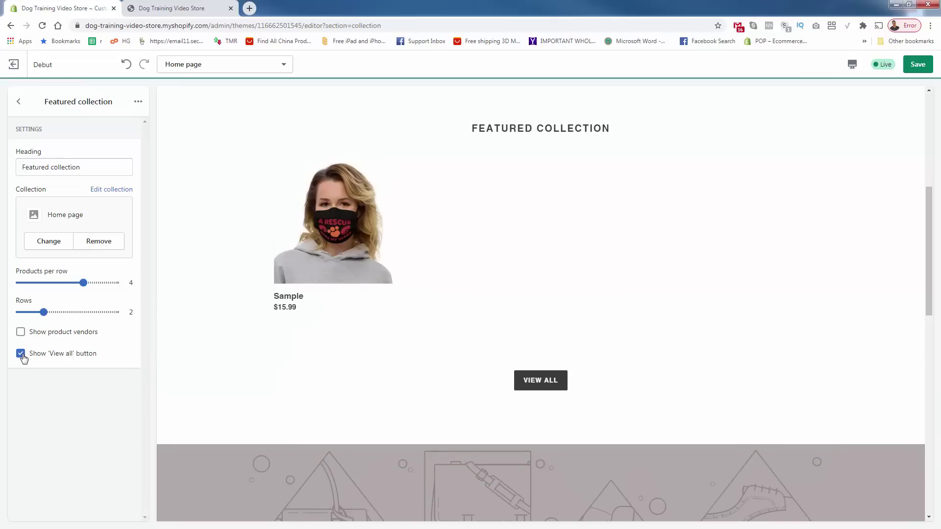
{"action": "left_click", "coordinate": [22, 354]}
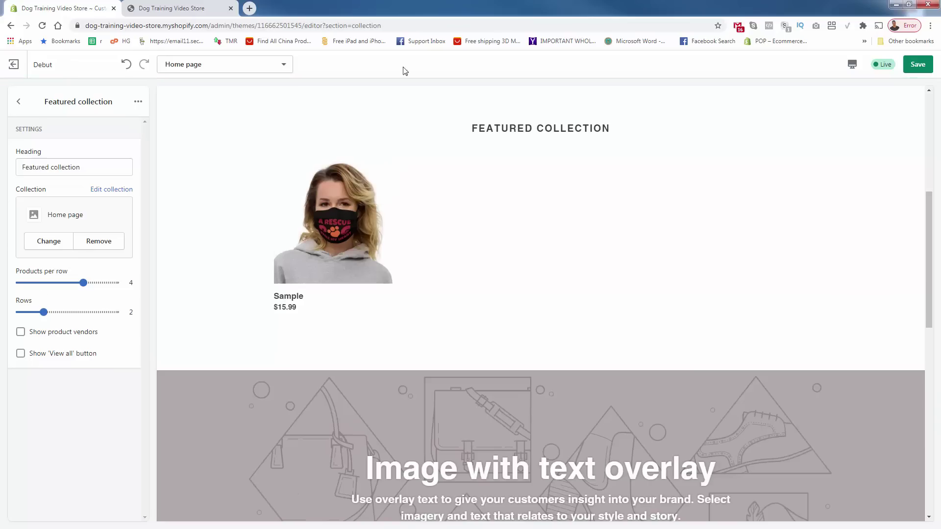
Save the Featured collection changes and open the settings of the Image with text overlay section
{"action": "left_click", "coordinate": [915, 67]}
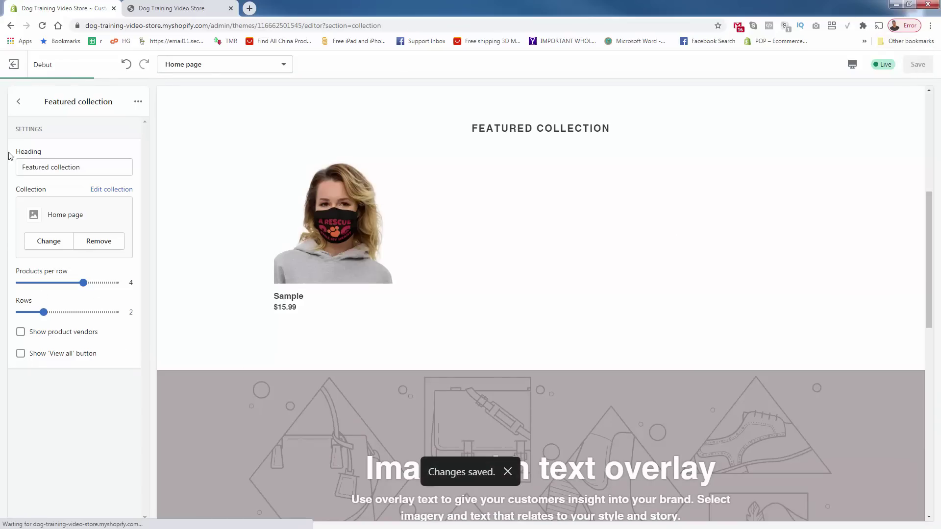
{"action": "left_click", "coordinate": [19, 101]}
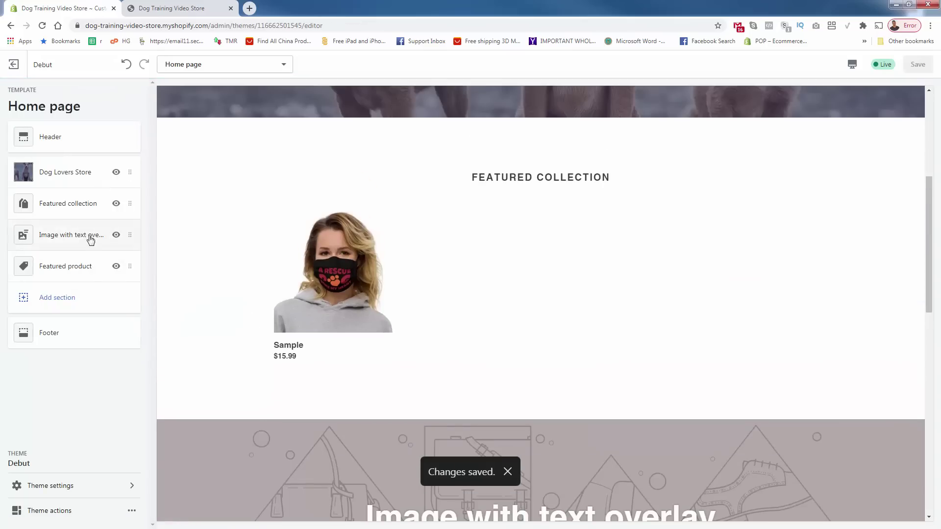
{"action": "scroll", "coordinate": [245, 334], "scroll_direction": "down", "scroll_amount": 3}
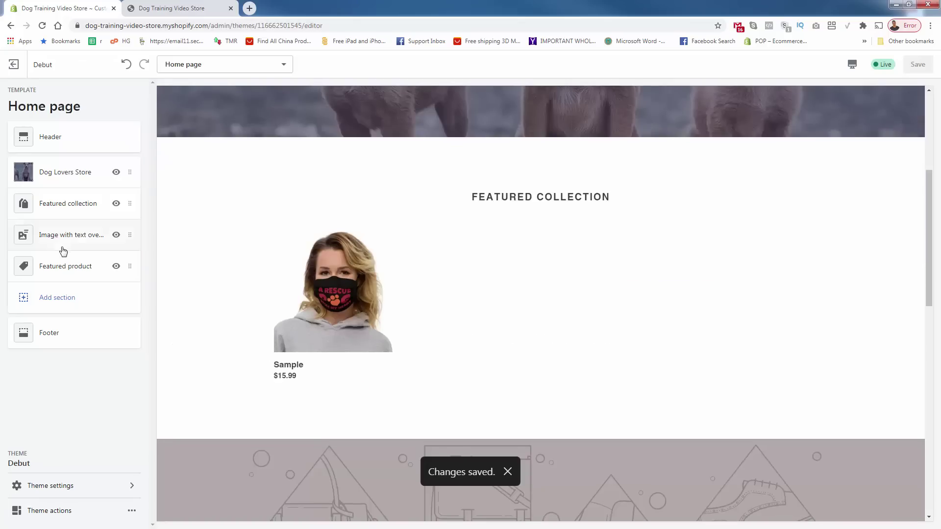
{"action": "left_click", "coordinate": [63, 235]}
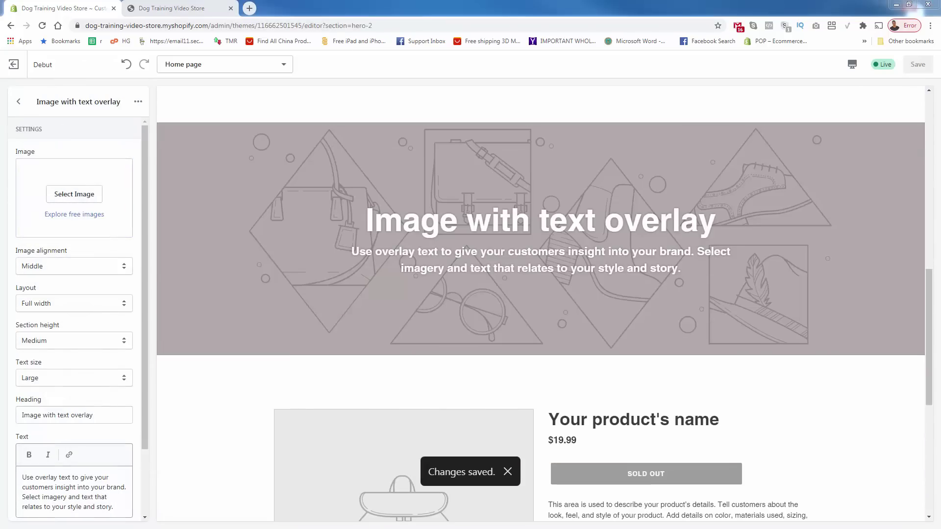
Add the dark-tinted close-up dog face picture as the image of the Image with text overlay section
{"action": "left_click_drag", "start_coordinate": [1, 215], "coordinate": [83, 208]}
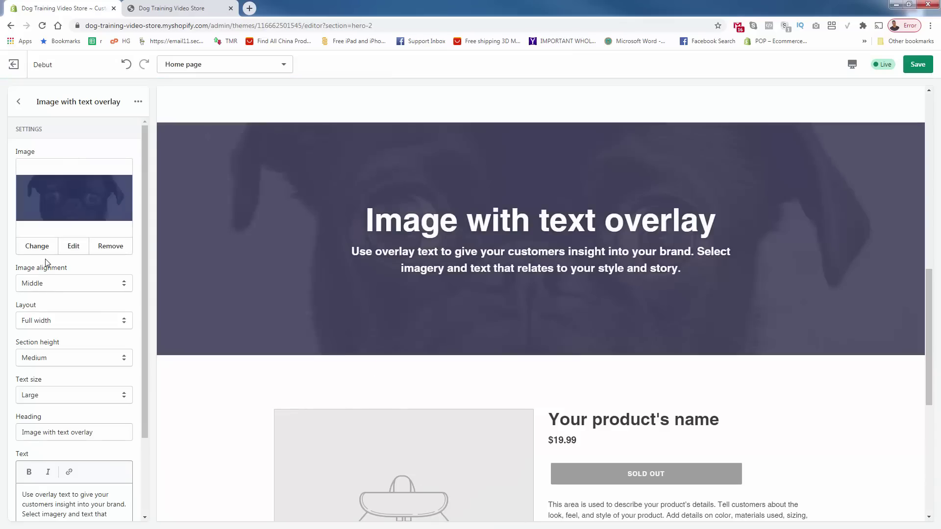
{"action": "scroll", "coordinate": [419, 329], "scroll_direction": "up", "scroll_amount": 2}
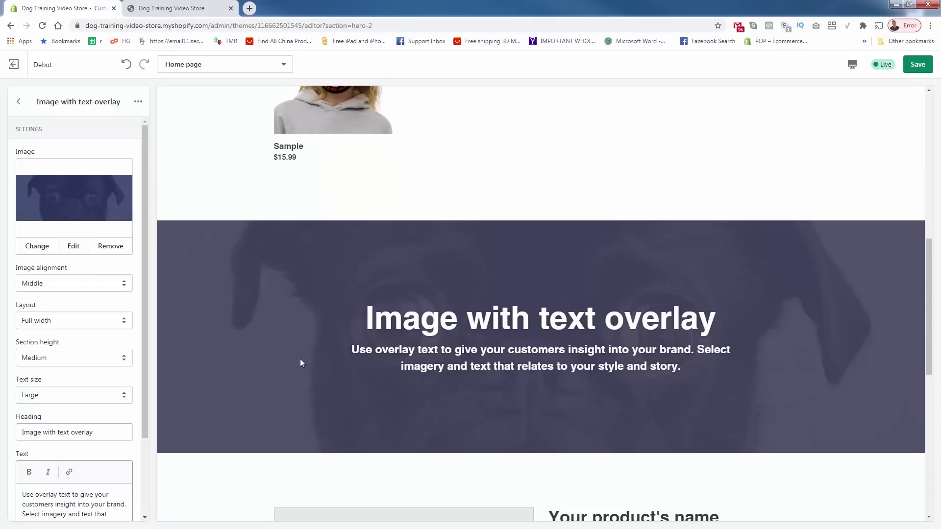
{"action": "scroll", "coordinate": [74, 343], "scroll_direction": "down", "scroll_amount": 2}
Set the image overlay section's heading to "100% Customer Satisfaction Guaranteed"
{"action": "triple_click", "coordinate": [77, 335]}
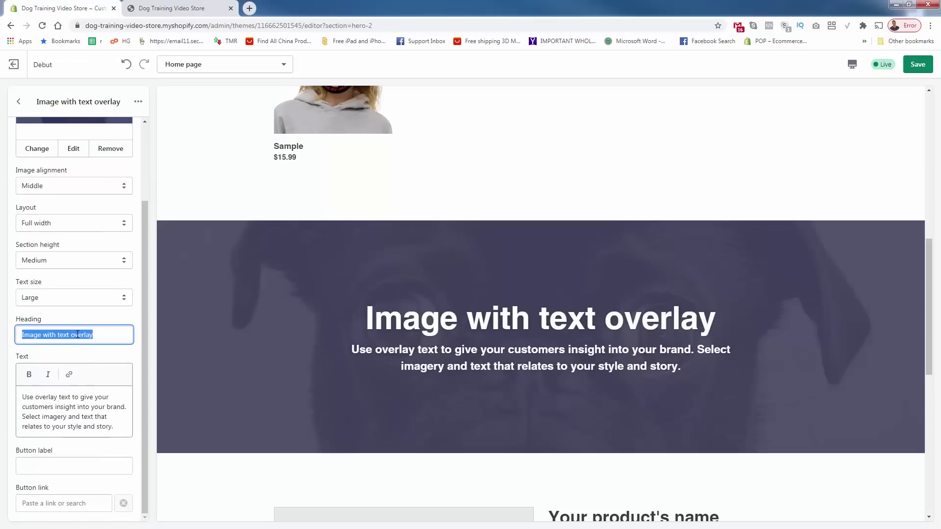
{"action": "type", "text": "100% Cu"}
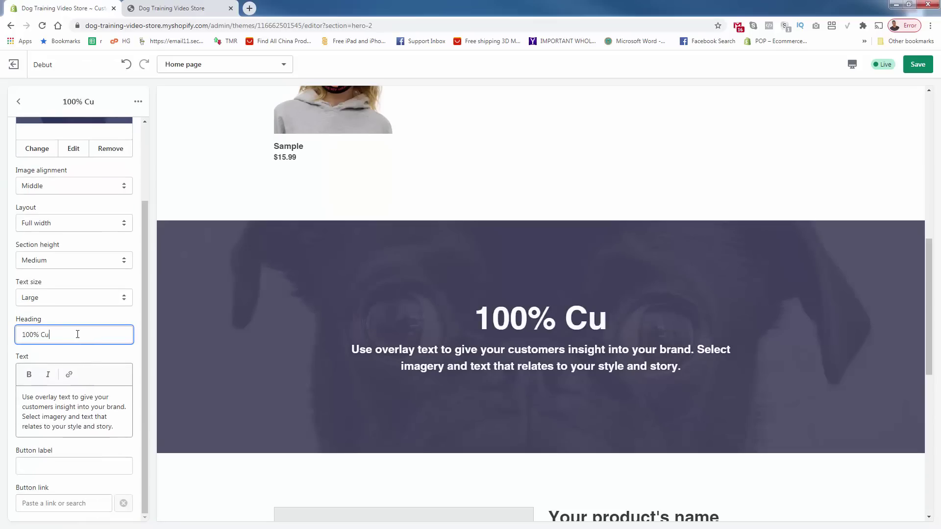
{"action": "type", "text": "stomer Satisfact"}
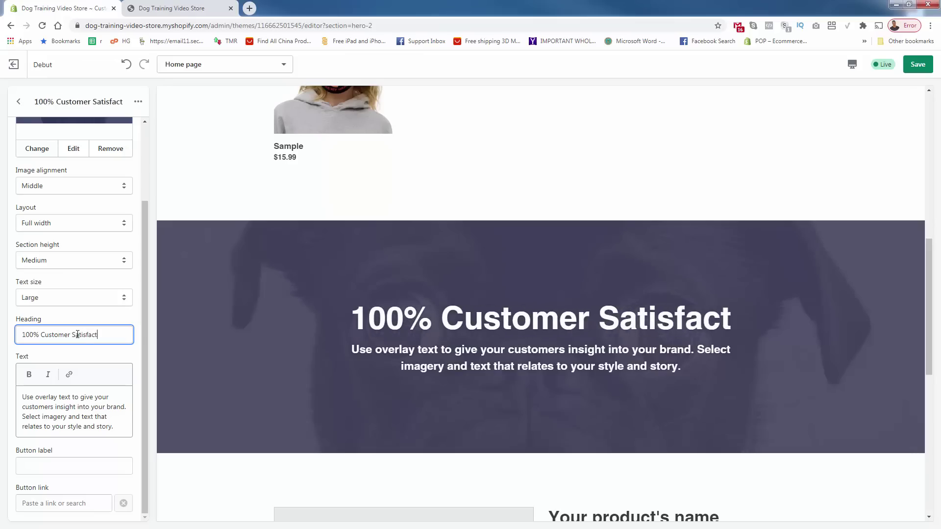
{"action": "type", "text": "ion Guarantee"}
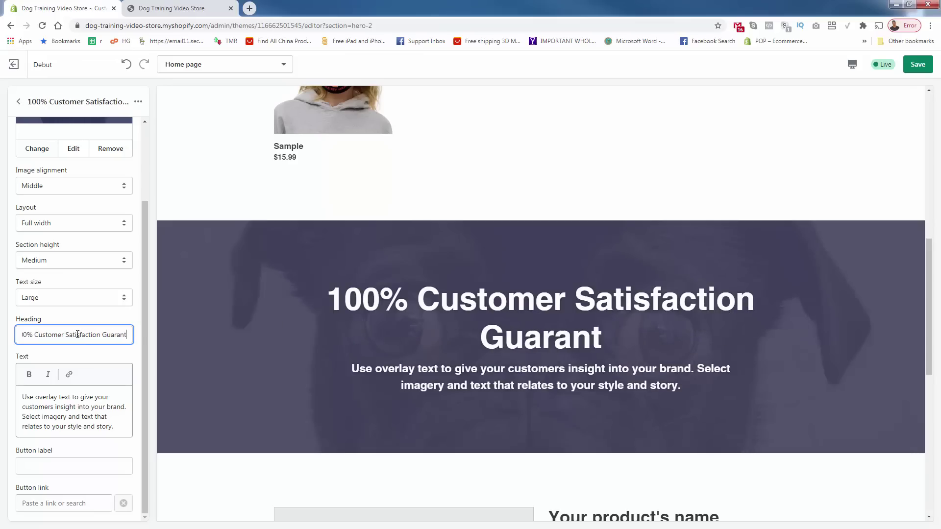
{"action": "type", "text": "d"}
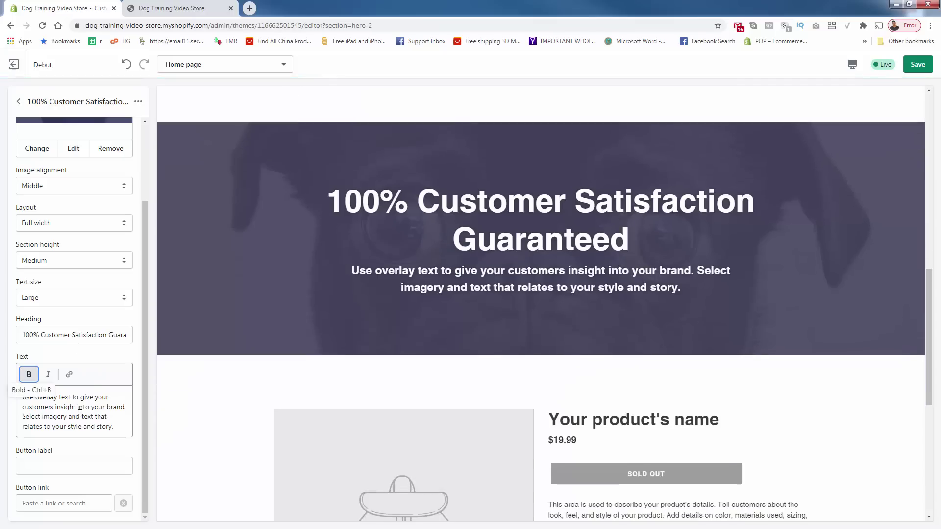
Clear the placeholder body text of the image overlay section and save the changes
{"action": "triple_click", "coordinate": [80, 411]}
{"action": "key", "text": "BackSpace"}
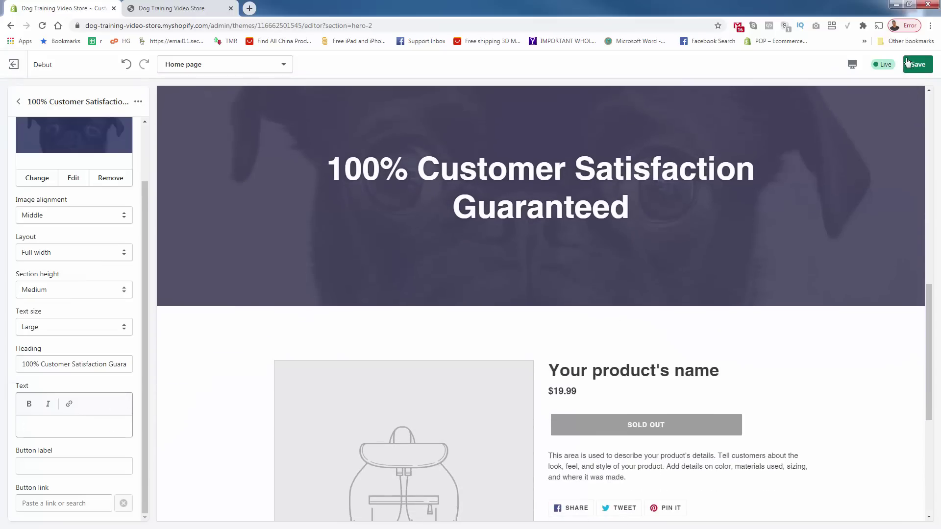
{"action": "left_click", "coordinate": [913, 64]}
Replace the image overlay section's heading with "Fast Shipping Everyday!" and save the changes
{"action": "left_click", "coordinate": [73, 364]}
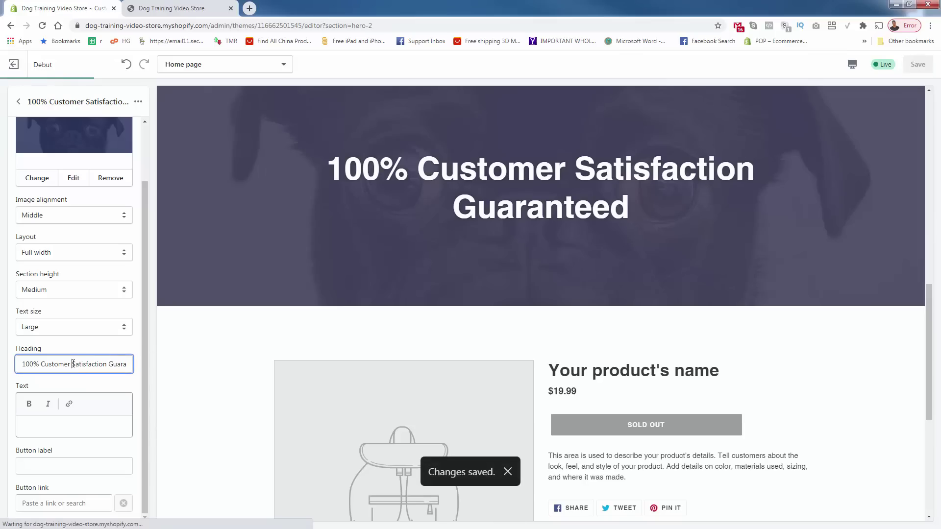
{"action": "key", "text": "ctrl+a"}
{"action": "type", "text": "Free"}
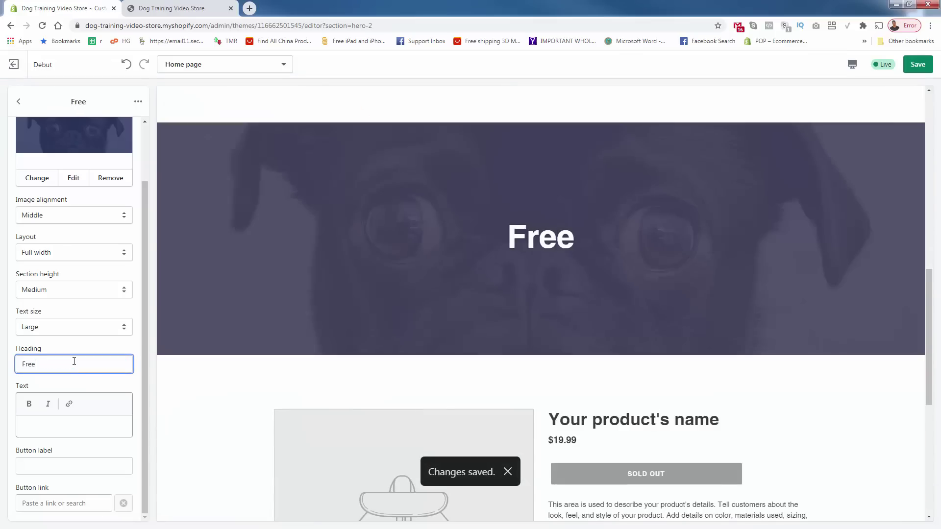
{"action": "key", "text": "ctrl+a"}
{"action": "type", "text": "Fast Shipping Everyday!"}
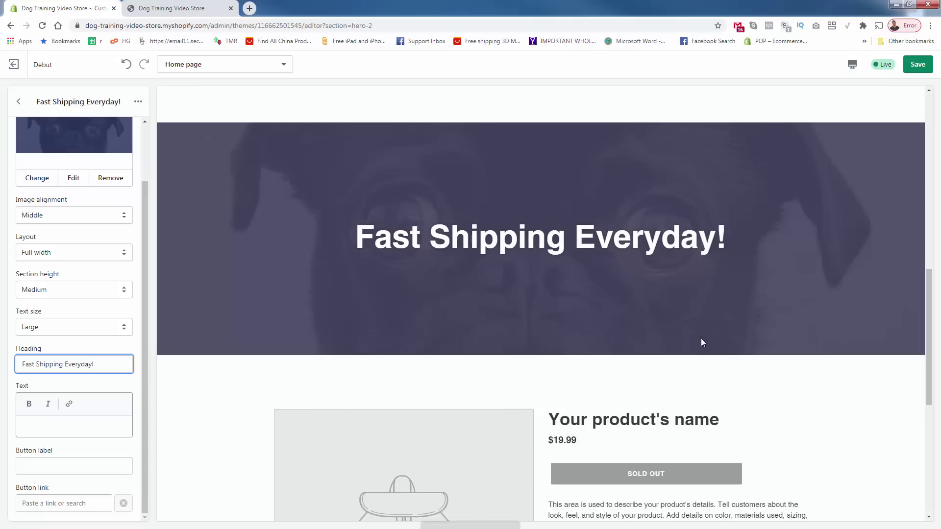
{"action": "left_click", "coordinate": [917, 64]}
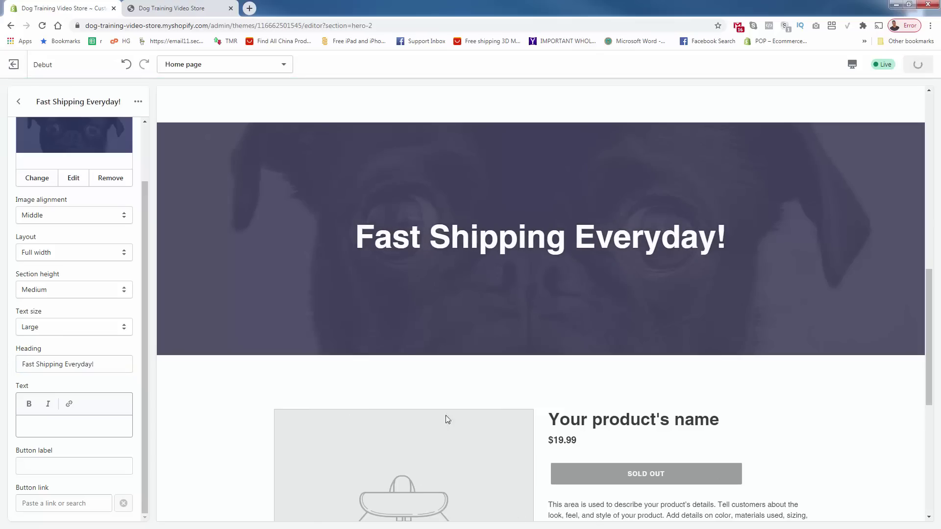
Return to the home page section list and review the page preview from the header banner down to the footer
{"action": "scroll", "coordinate": [21, 143], "scroll_direction": "up", "scroll_amount": 1}
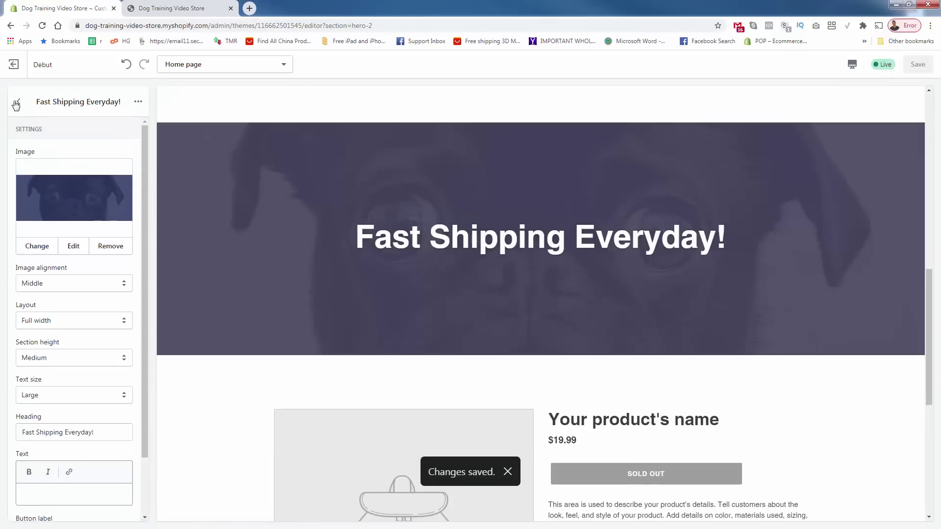
{"action": "left_click", "coordinate": [19, 101]}
{"action": "scroll", "coordinate": [283, 343], "scroll_direction": "up", "scroll_amount": 5}
{"action": "scroll", "coordinate": [283, 343], "scroll_direction": "up", "scroll_amount": 5}
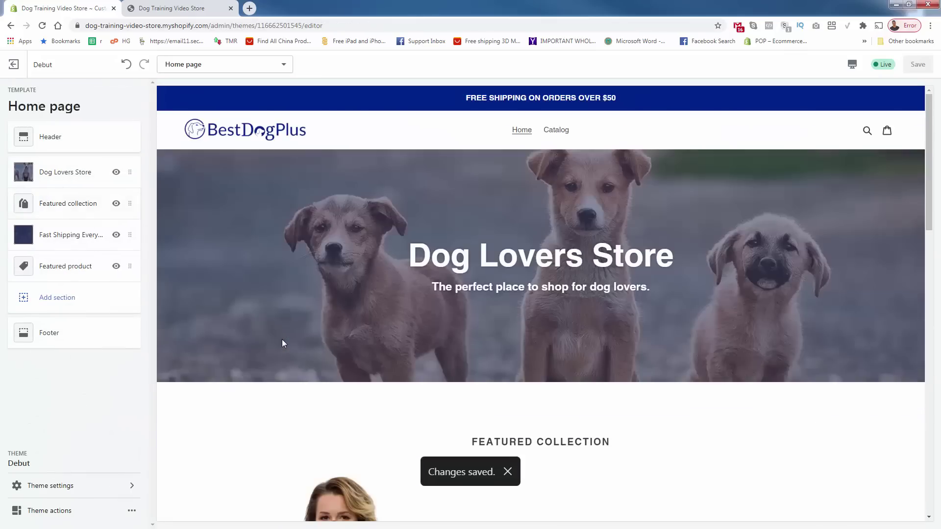
{"action": "scroll", "coordinate": [283, 343], "scroll_direction": "down", "scroll_amount": 15}
{"action": "scroll", "coordinate": [281, 339], "scroll_direction": "down", "scroll_amount": 3}
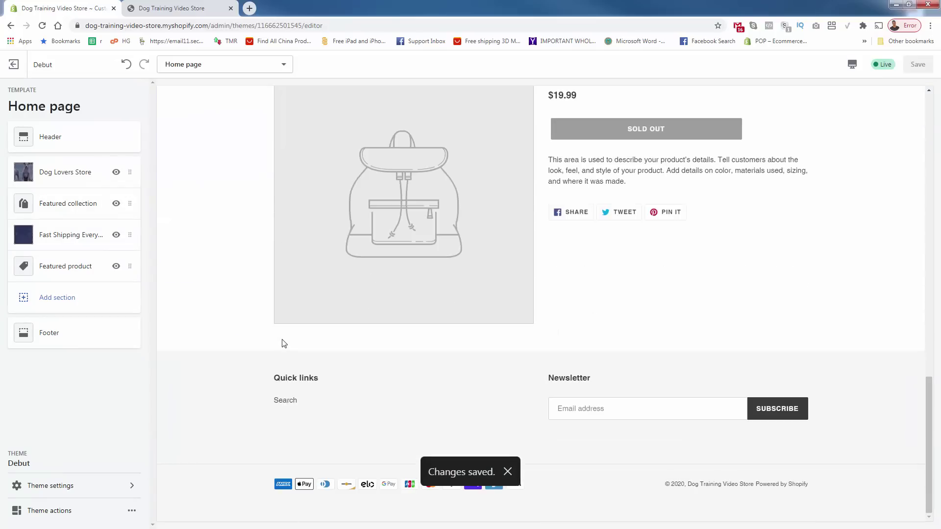
{"action": "scroll", "coordinate": [281, 339], "scroll_direction": "up", "scroll_amount": 3}
{"action": "scroll", "coordinate": [281, 339], "scroll_direction": "down", "scroll_amount": 1}
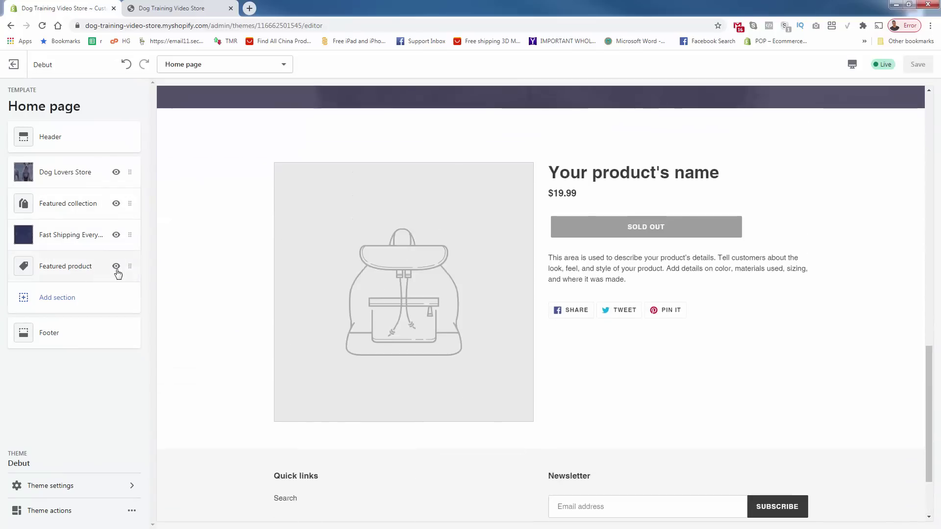
Try hiding the Featured product section, show it again, and browse the available section types without adding one
{"action": "left_click", "coordinate": [116, 268]}
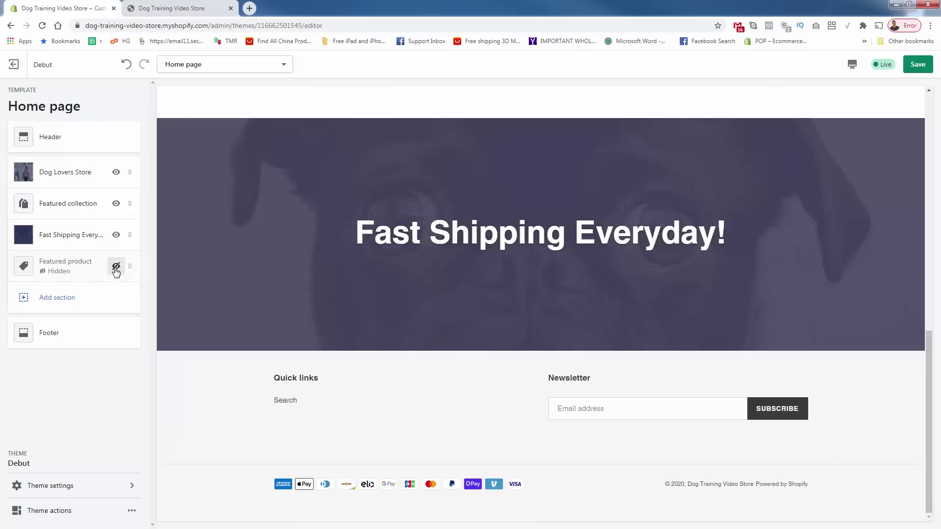
{"action": "left_click", "coordinate": [116, 268]}
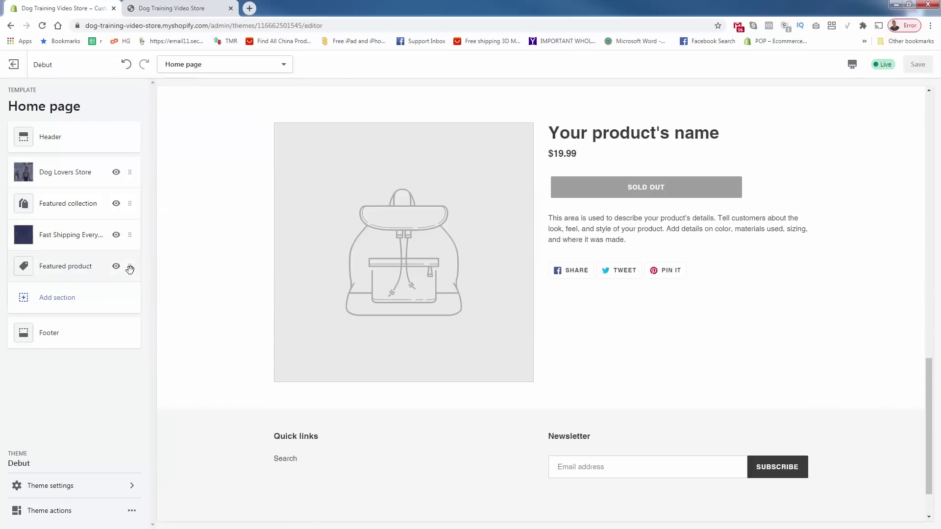
{"action": "left_click", "coordinate": [58, 297]}
{"action": "scroll", "coordinate": [93, 178], "scroll_direction": "down", "scroll_amount": 2}
{"action": "scroll", "coordinate": [93, 178], "scroll_direction": "up", "scroll_amount": 2}
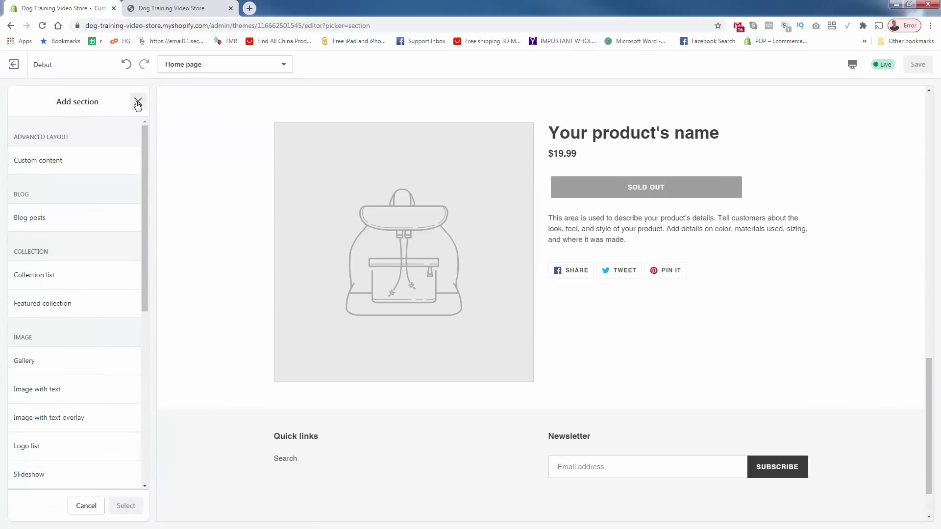
{"action": "left_click", "coordinate": [137, 103]}
Assign the Sample product to the Featured product section, enable its quantity selector, and test the quantity field in the preview
{"action": "left_click", "coordinate": [81, 278]}
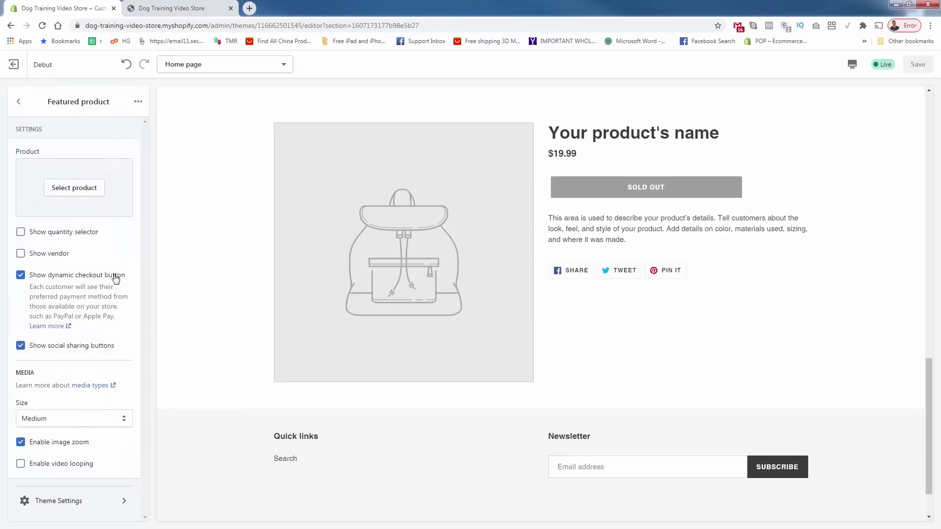
{"action": "left_click", "coordinate": [77, 191]}
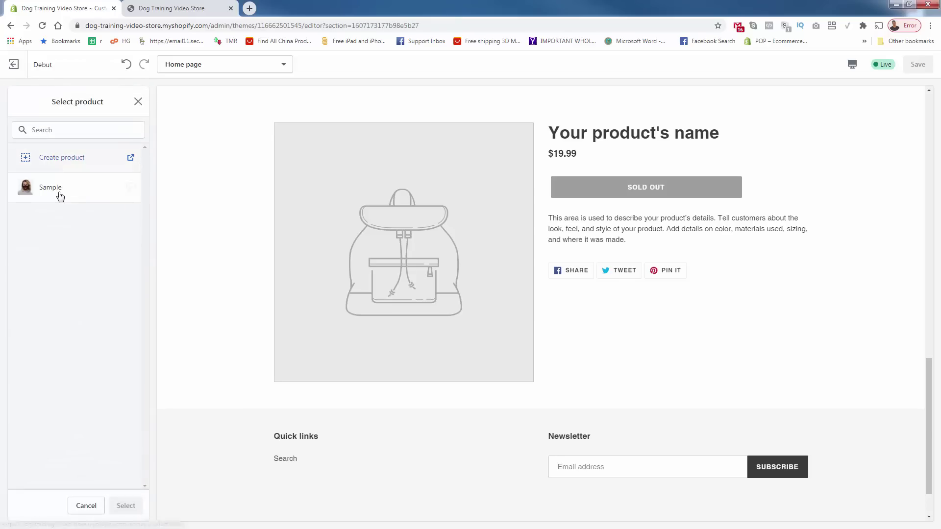
{"action": "left_click", "coordinate": [59, 192]}
{"action": "left_click", "coordinate": [127, 506]}
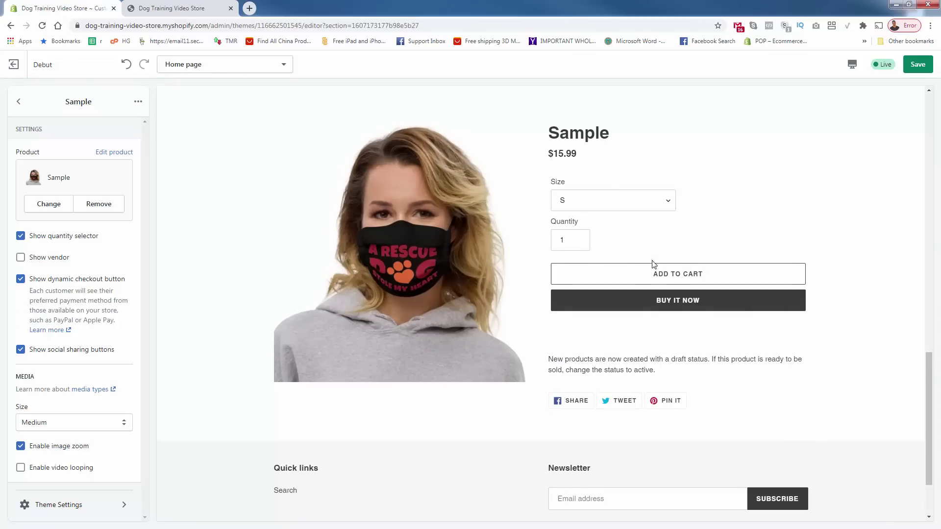
{"action": "double_click", "coordinate": [576, 237]}
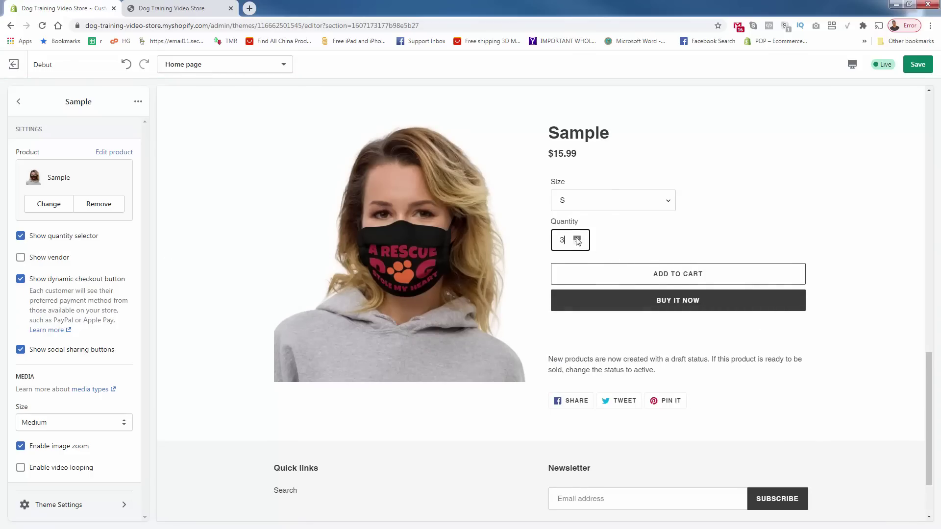
Turn off the social sharing and dynamic checkout buttons for the Sample product section, leave the vendor hidden, and save
{"action": "left_click", "coordinate": [21, 259]}
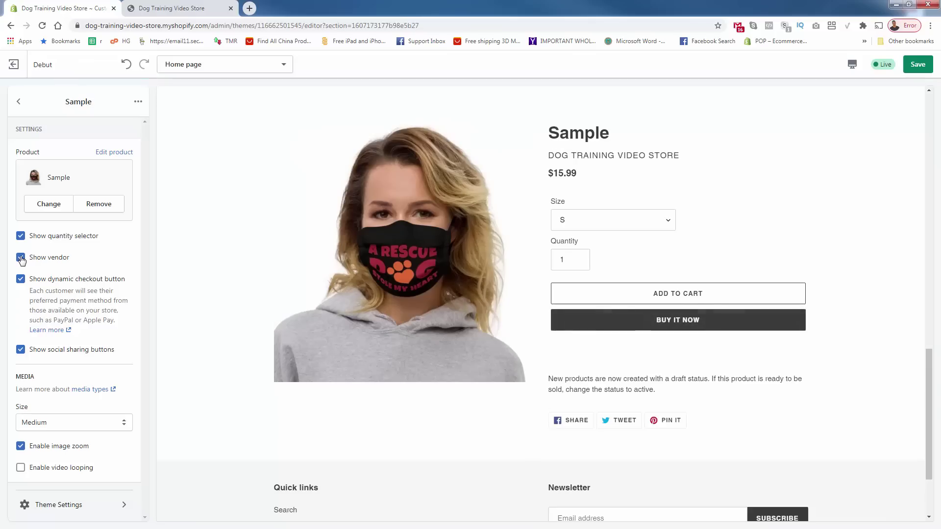
{"action": "left_click", "coordinate": [21, 258]}
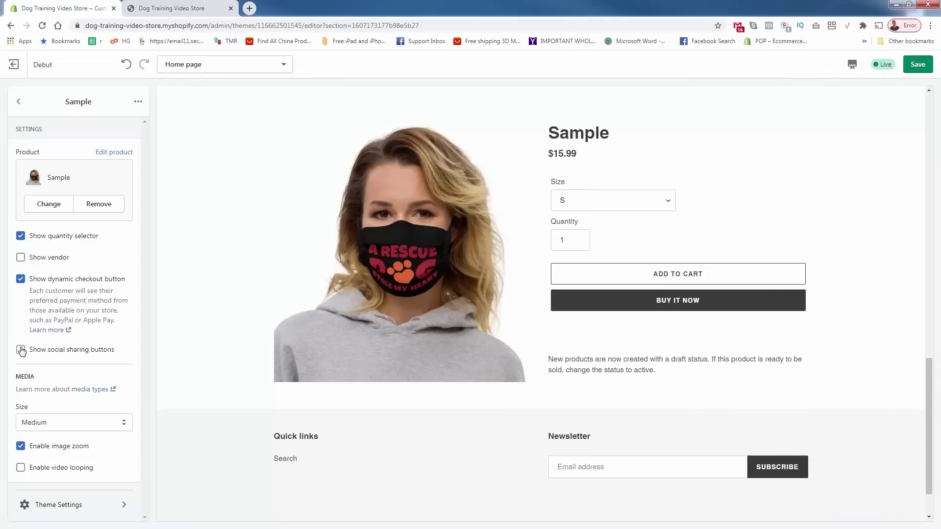
{"action": "left_click", "coordinate": [21, 280]}
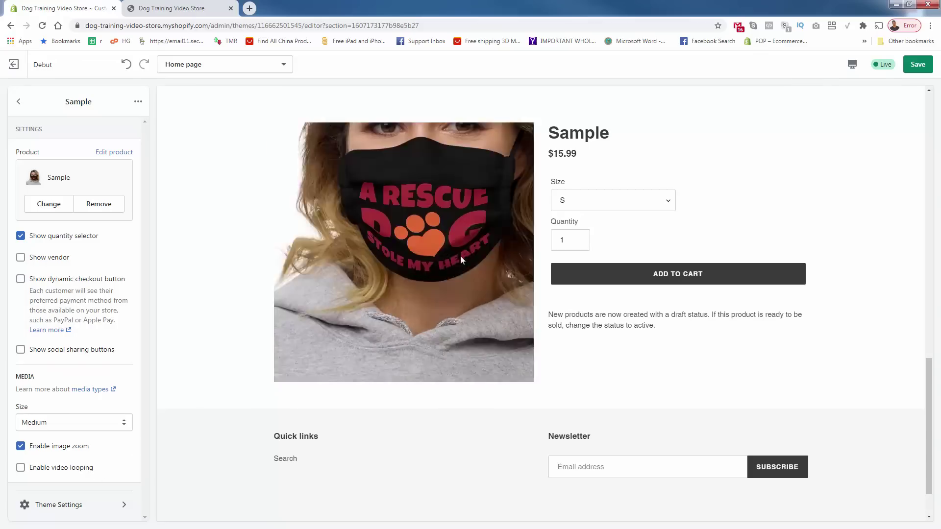
{"action": "left_click", "coordinate": [912, 61]}
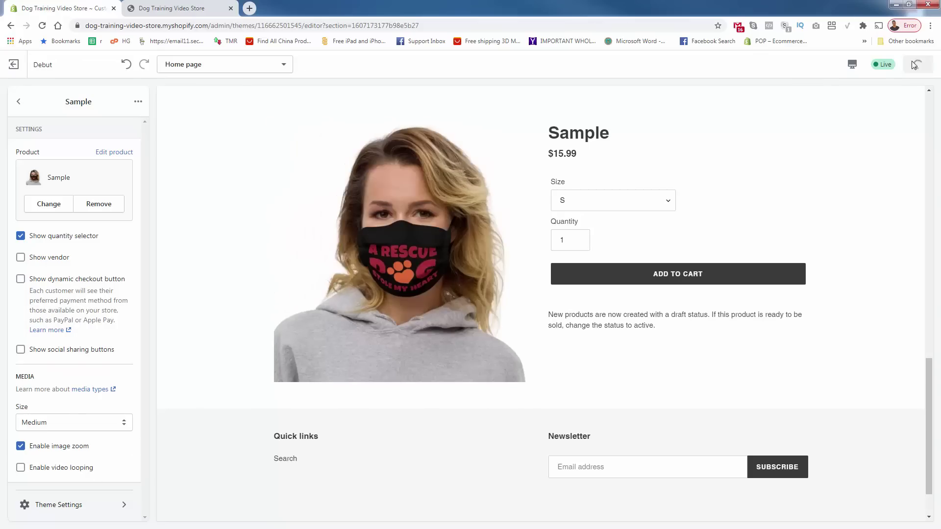
{"action": "left_click", "coordinate": [17, 104]}
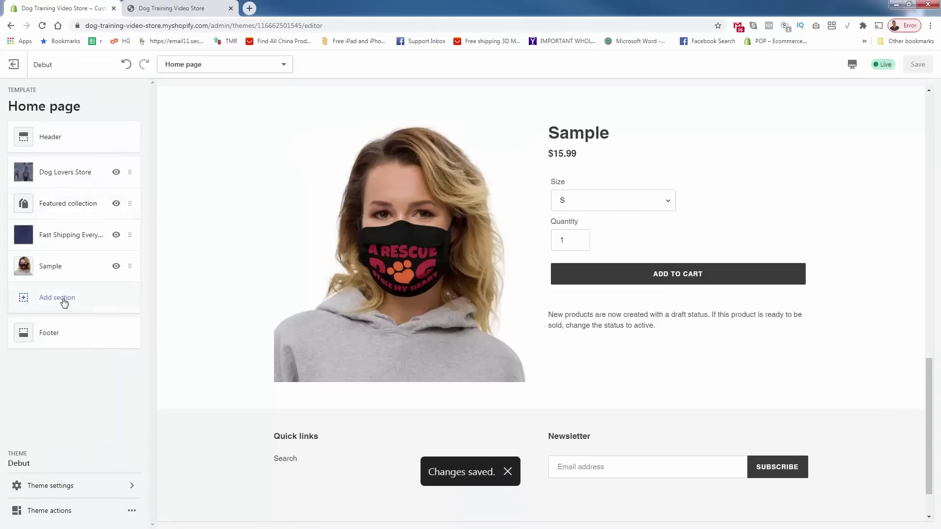
Try adding a text content block to the footer, and remove it again
{"action": "left_click", "coordinate": [65, 335]}
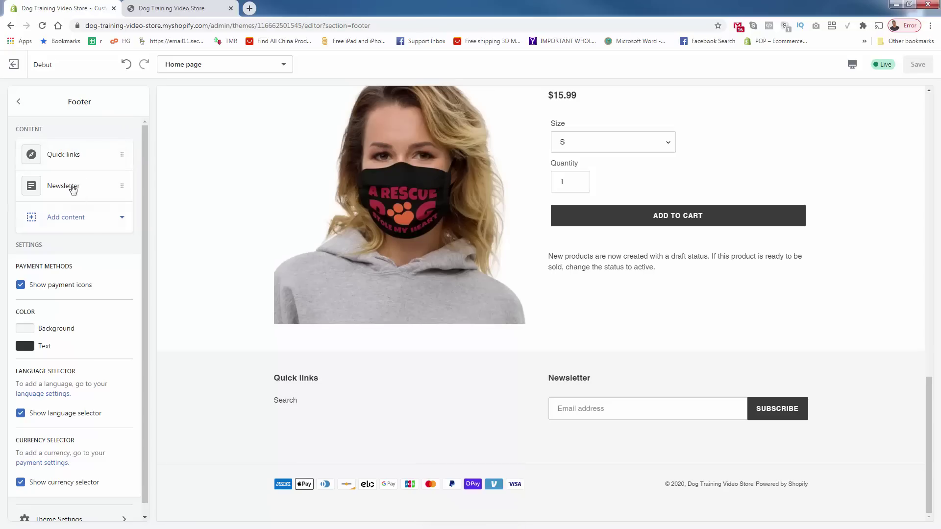
{"action": "left_click", "coordinate": [72, 218]}
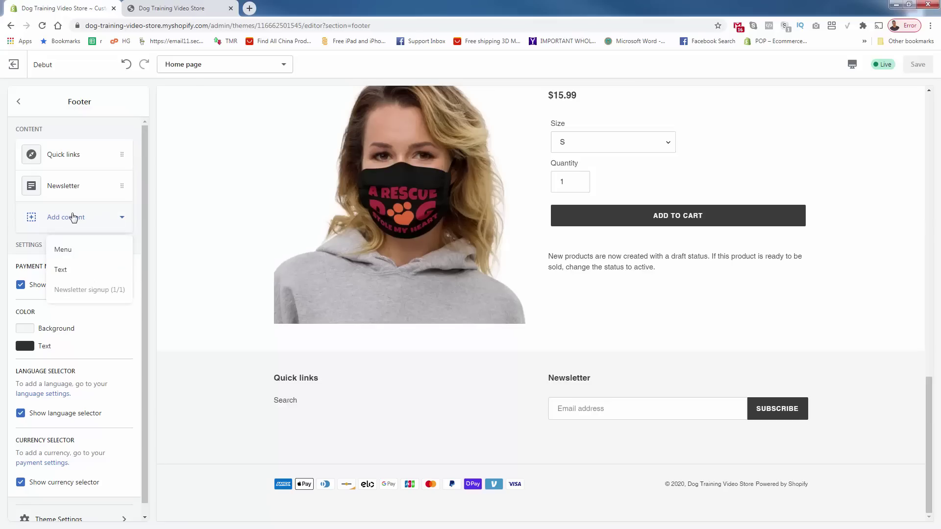
{"action": "left_click", "coordinate": [68, 272]}
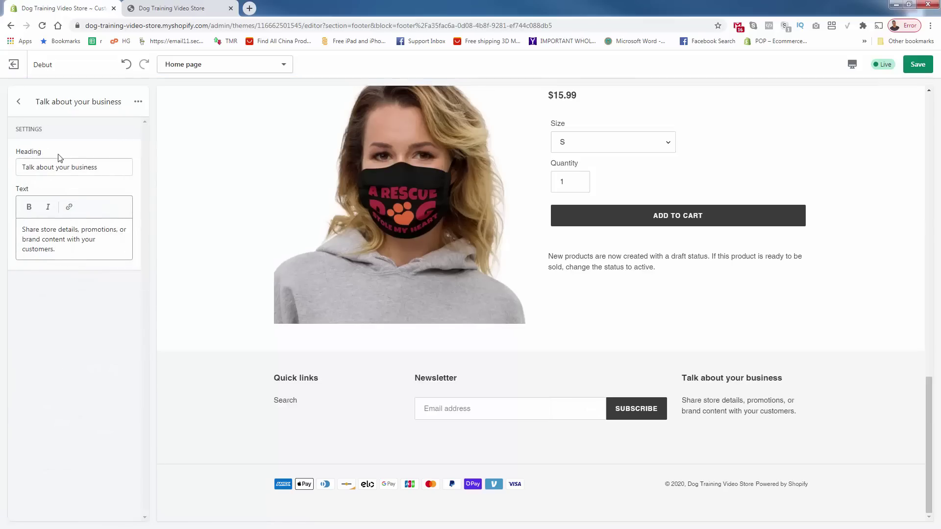
{"action": "left_click", "coordinate": [19, 108]}
{"action": "left_click", "coordinate": [126, 217]}
{"action": "left_click", "coordinate": [138, 101]}
{"action": "left_click", "coordinate": [131, 125]}
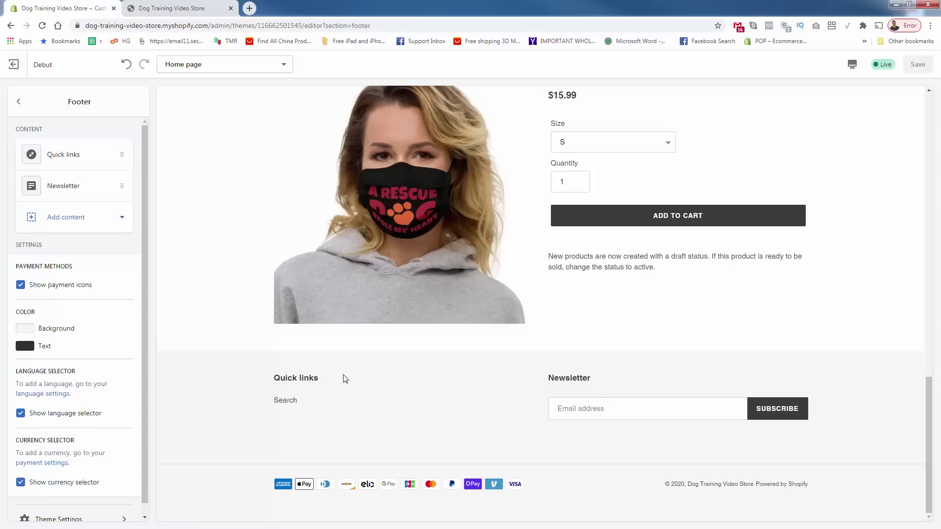
Review the finished home page preview from the footer up to the header and return to the section list
{"action": "scroll", "coordinate": [349, 400], "scroll_direction": "up", "scroll_amount": 3}
{"action": "scroll", "coordinate": [350, 402], "scroll_direction": "down", "scroll_amount": 3}
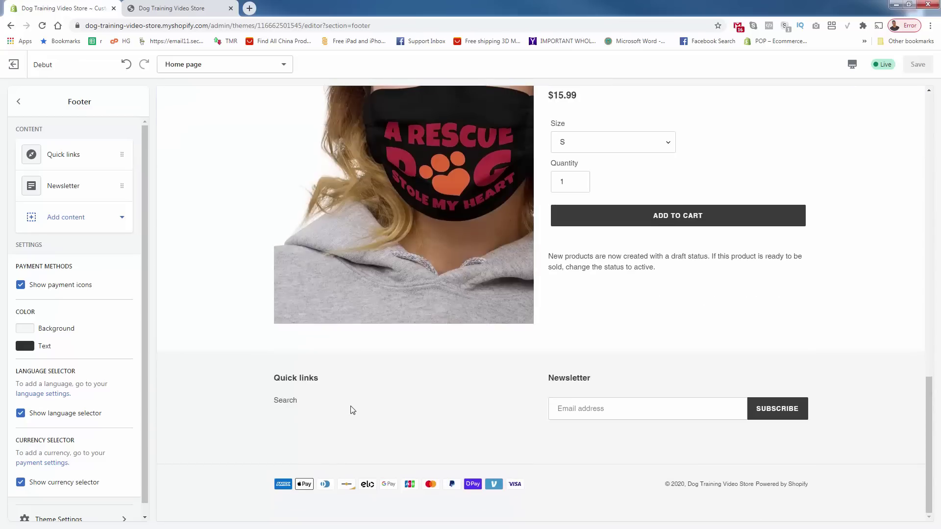
{"action": "scroll", "coordinate": [350, 404], "scroll_direction": "up", "scroll_amount": 13}
{"action": "scroll", "coordinate": [339, 407], "scroll_direction": "up", "scroll_amount": 5}
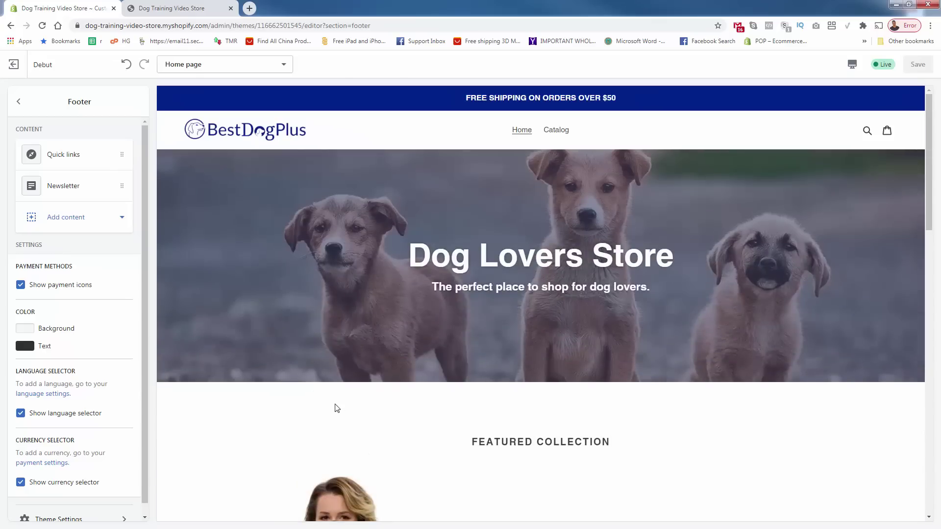
{"action": "left_click", "coordinate": [18, 101]}
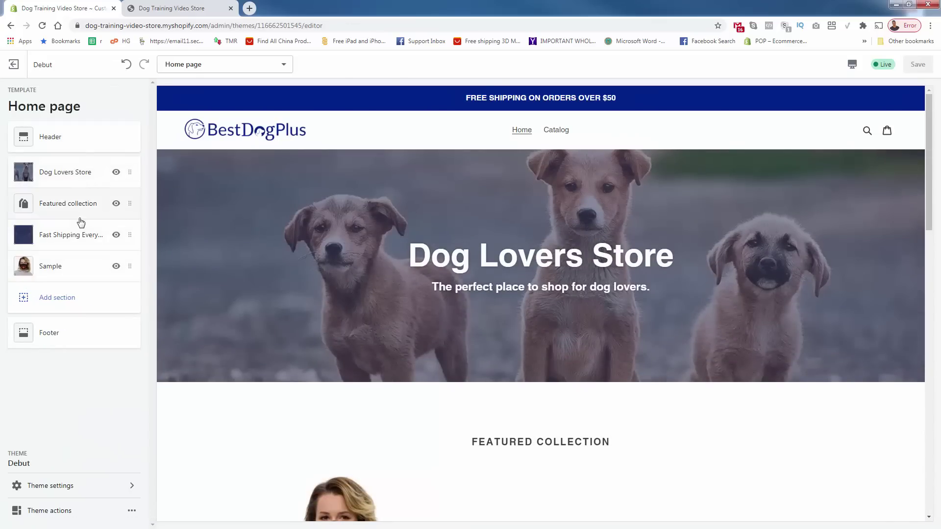
{"action": "scroll", "coordinate": [213, 298], "scroll_direction": "down", "scroll_amount": 15}
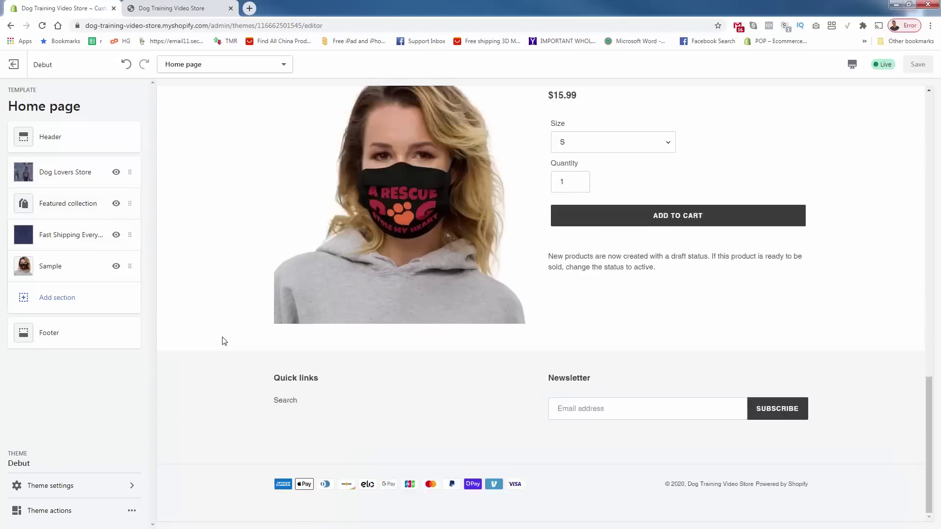
{"action": "scroll", "coordinate": [223, 338], "scroll_direction": "up", "scroll_amount": 10}
{"action": "scroll", "coordinate": [224, 342], "scroll_direction": "up", "scroll_amount": 6}
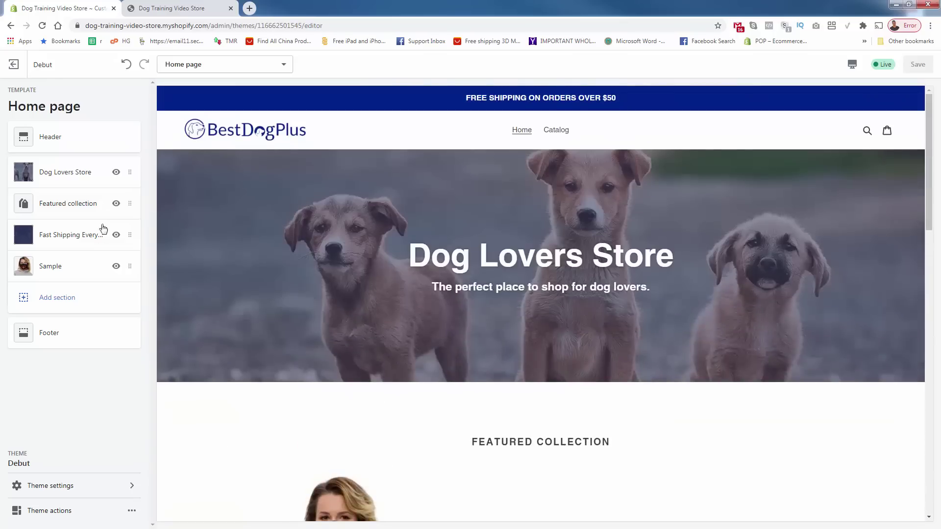
{"action": "scroll", "coordinate": [179, 257], "scroll_direction": "down", "scroll_amount": 8}
{"action": "scroll", "coordinate": [179, 260], "scroll_direction": "down", "scroll_amount": 10}
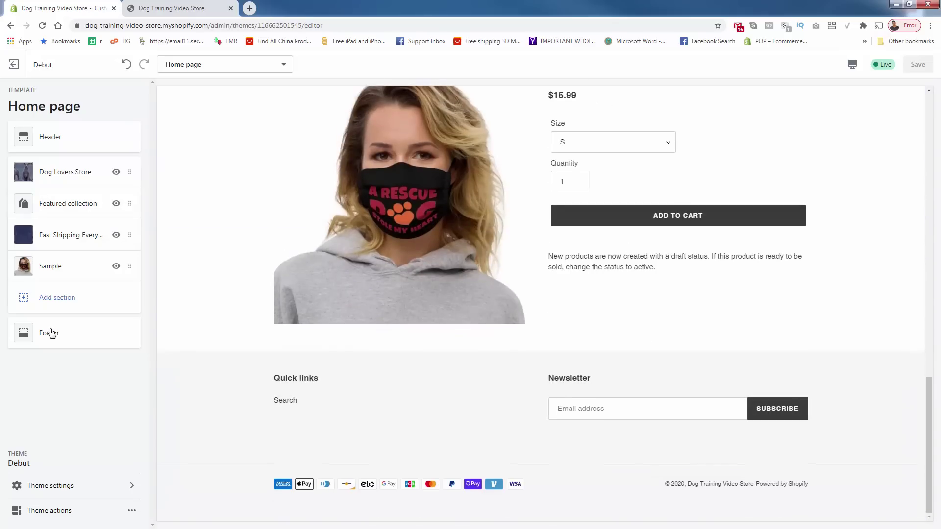
Open the color options in the theme-wide settings
{"action": "left_click", "coordinate": [74, 487]}
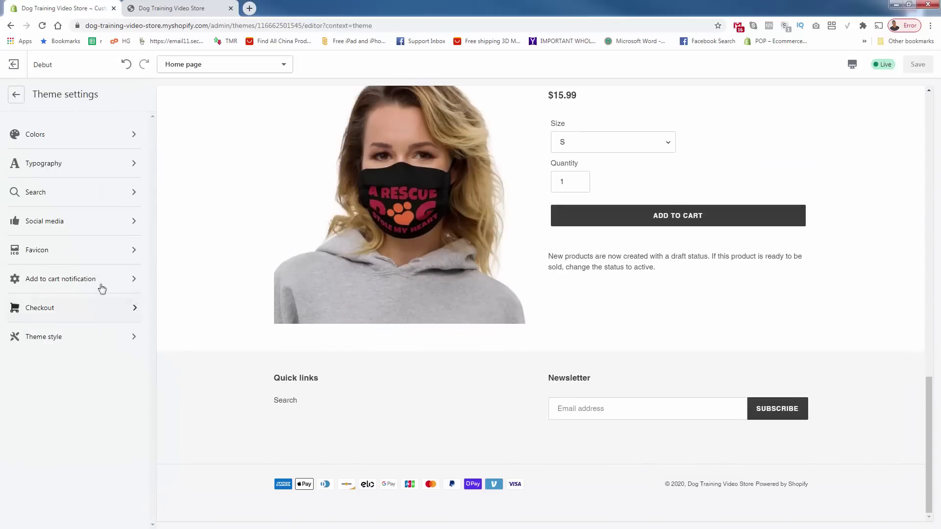
{"action": "left_click", "coordinate": [16, 95]}
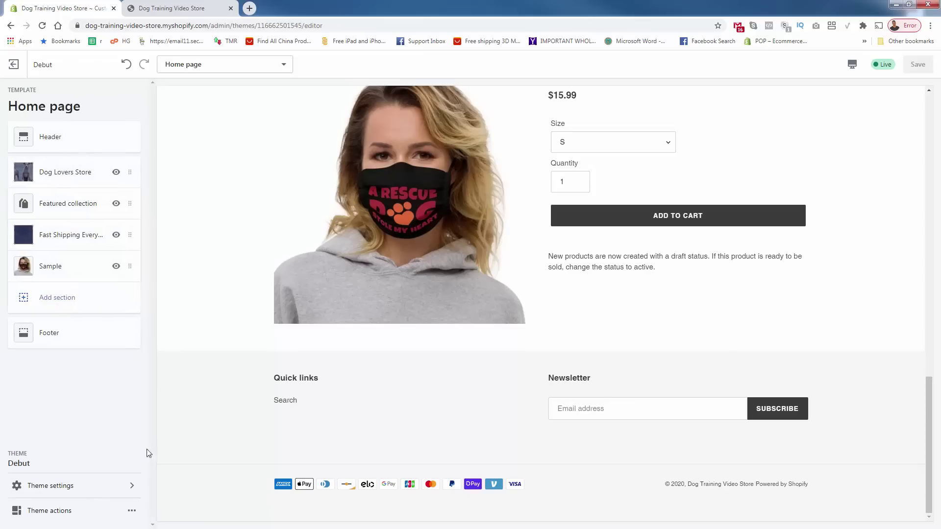
{"action": "left_click", "coordinate": [76, 490]}
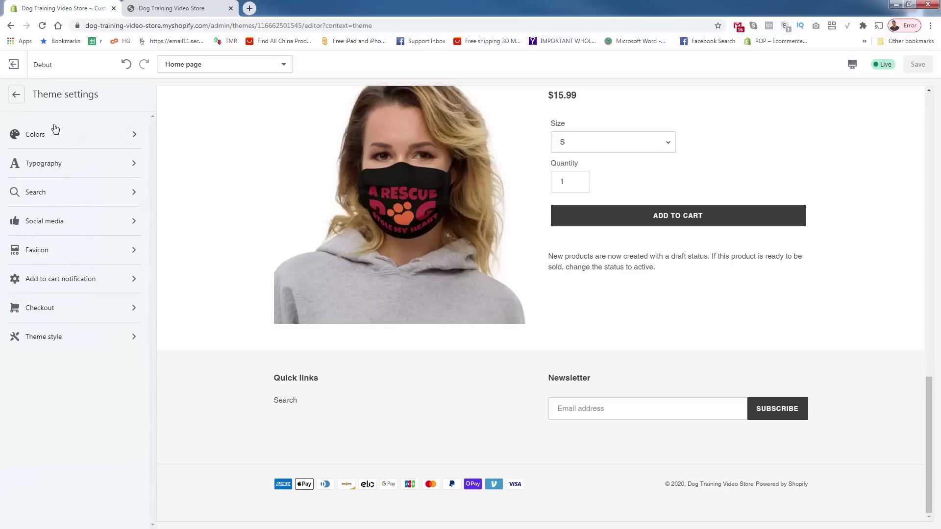
{"action": "left_click", "coordinate": [58, 142]}
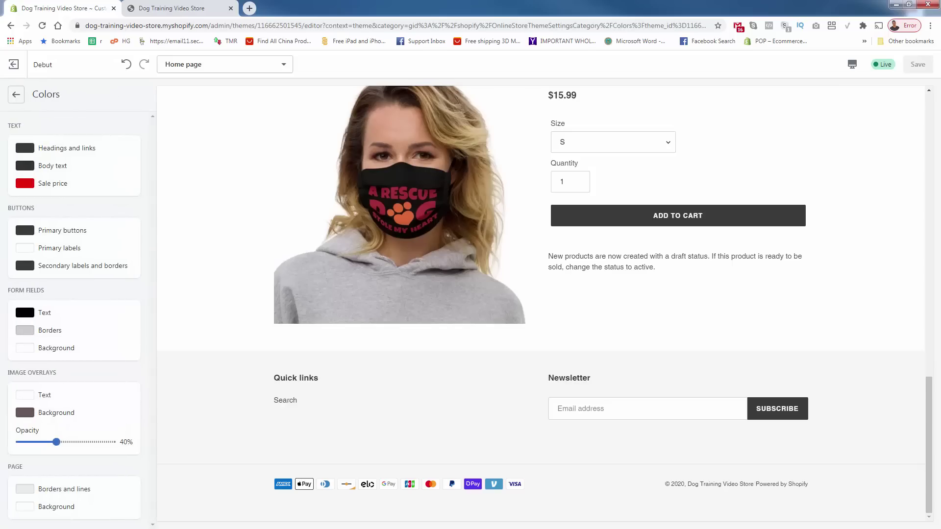
Set the sale price text color to the pasted dark blue #00228A
{"action": "scroll", "coordinate": [205, 326], "scroll_direction": "up", "scroll_amount": 15}
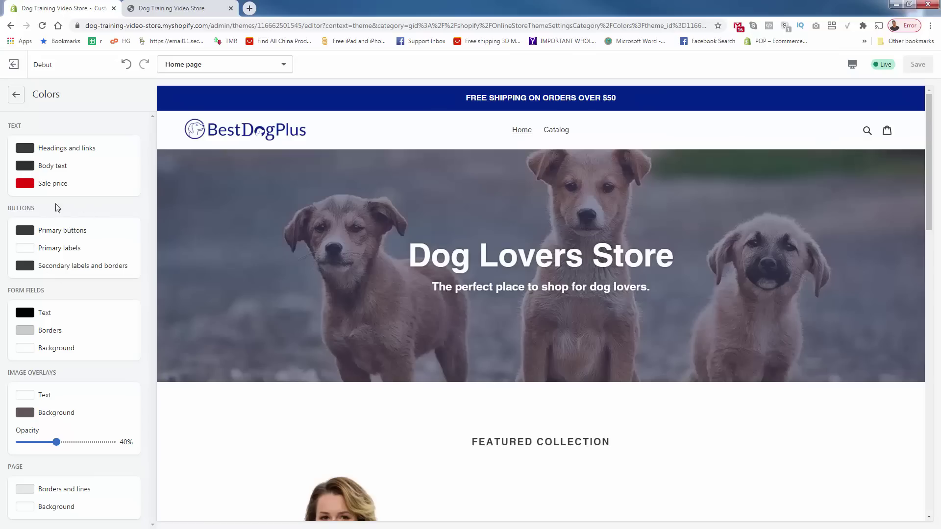
{"action": "left_click", "coordinate": [29, 186]}
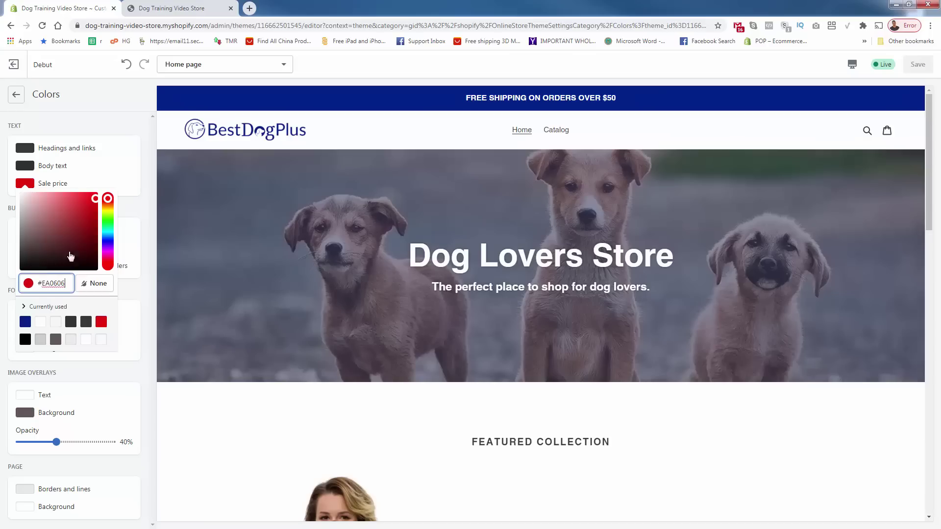
{"action": "double_click", "coordinate": [48, 283]}
{"action": "key", "text": "ctrl+v"}
{"action": "left_click", "coordinate": [143, 374]}
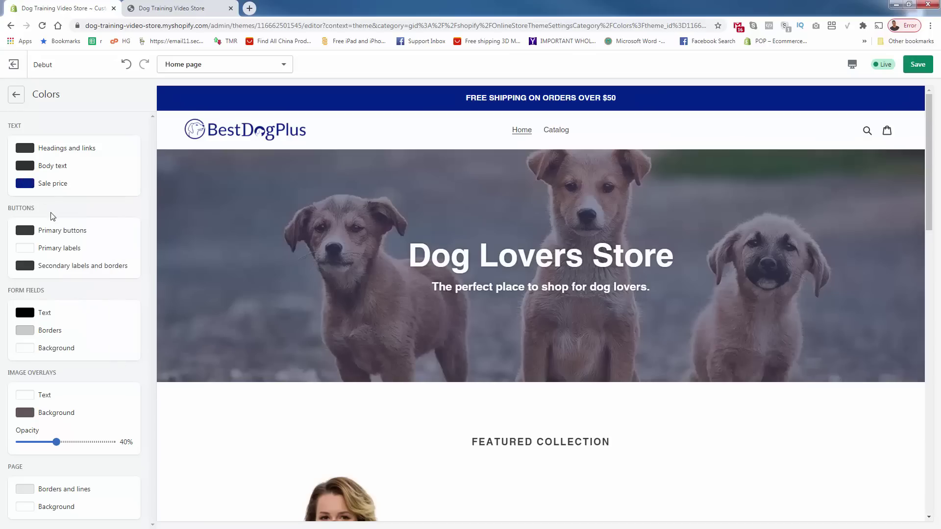
Set the primary button color to #00228A, check the buttons in the home page preview, and save
{"action": "scroll", "coordinate": [361, 342], "scroll_direction": "down", "scroll_amount": 10}
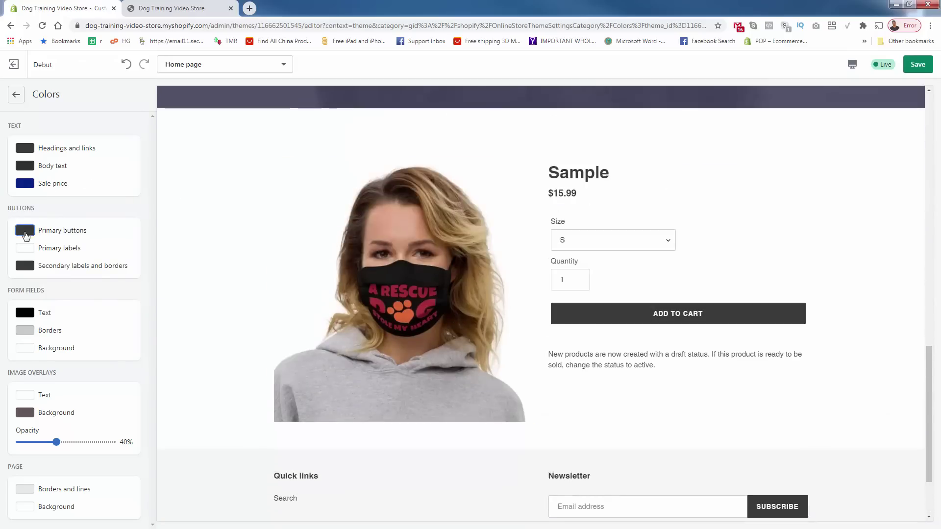
{"action": "left_click", "coordinate": [24, 230]}
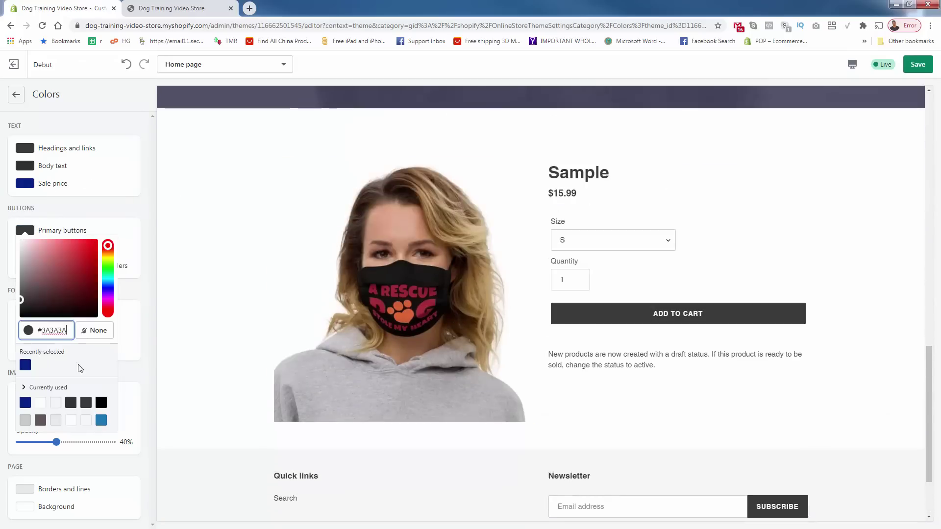
{"action": "left_click", "coordinate": [25, 366]}
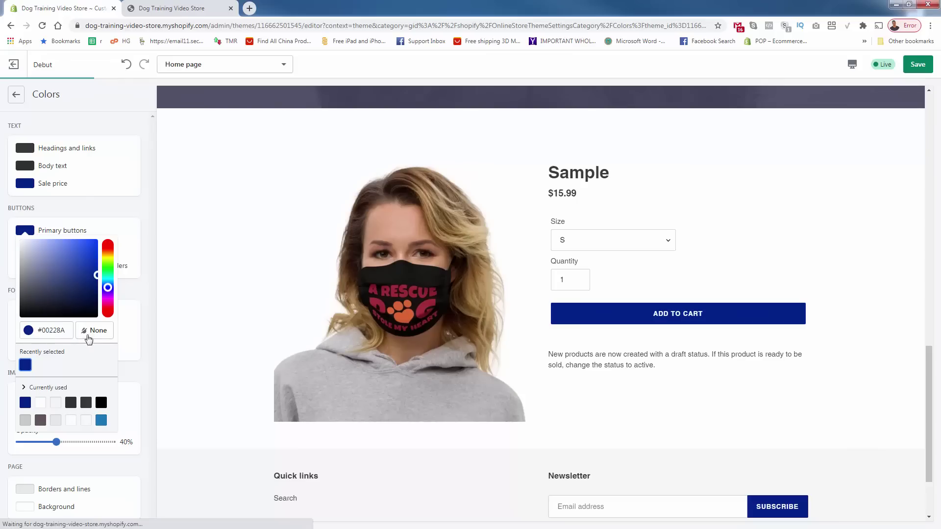
{"action": "left_click", "coordinate": [148, 307]}
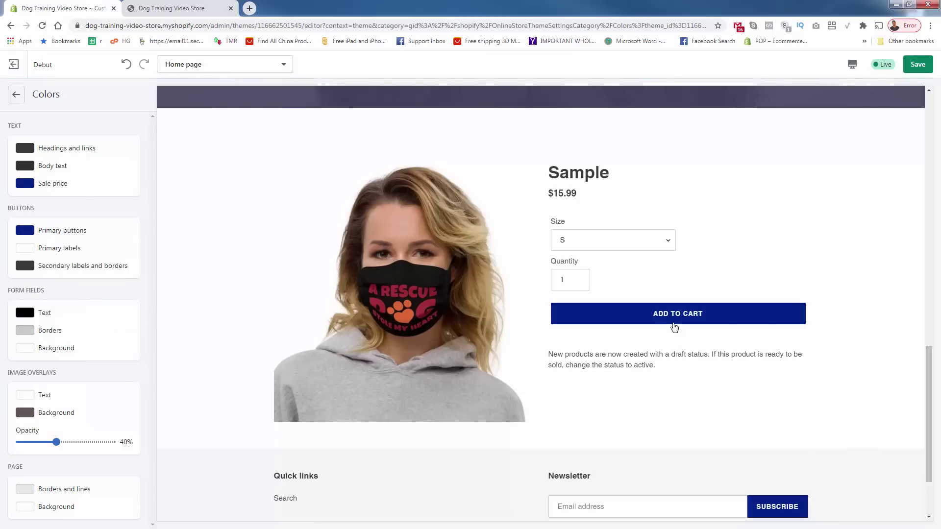
{"action": "scroll", "coordinate": [547, 421], "scroll_direction": "up", "scroll_amount": 8}
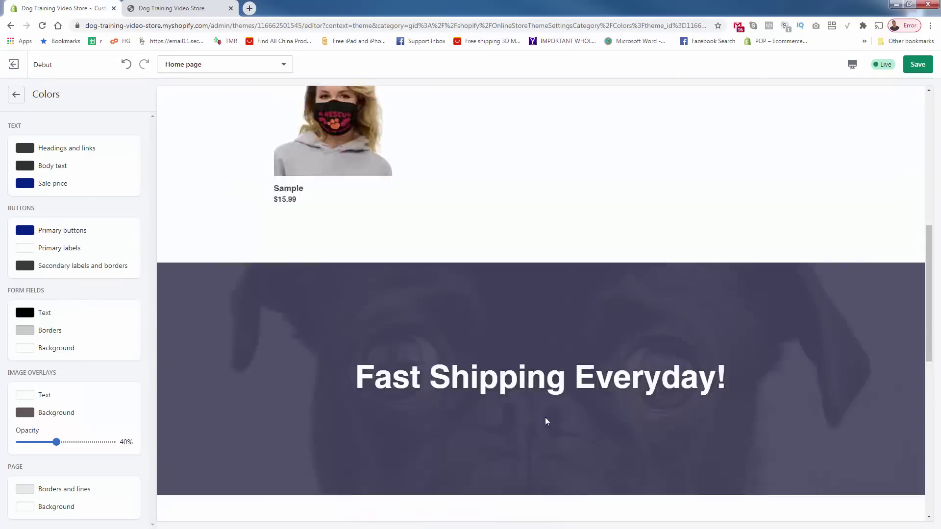
{"action": "scroll", "coordinate": [547, 421], "scroll_direction": "down", "scroll_amount": 8}
{"action": "scroll", "coordinate": [559, 365], "scroll_direction": "up", "scroll_amount": 15}
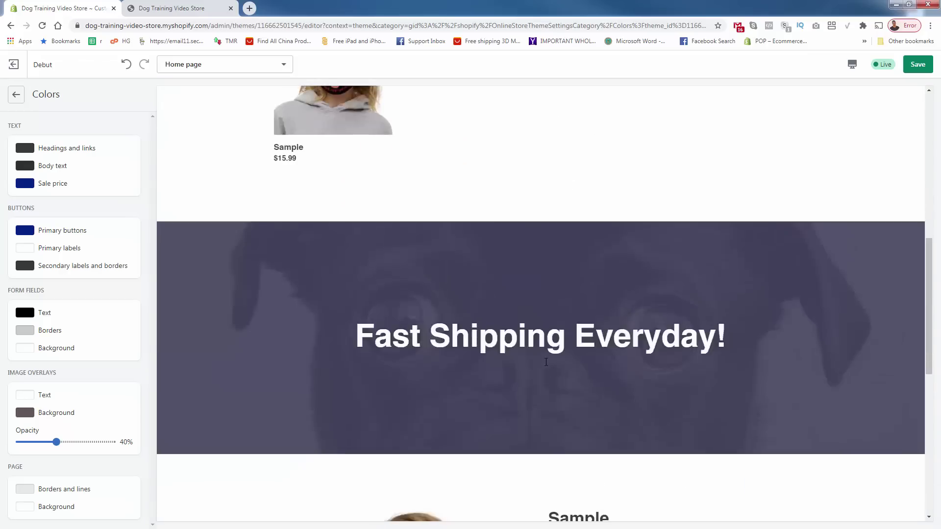
{"action": "scroll", "coordinate": [296, 281], "scroll_direction": "down", "scroll_amount": 15}
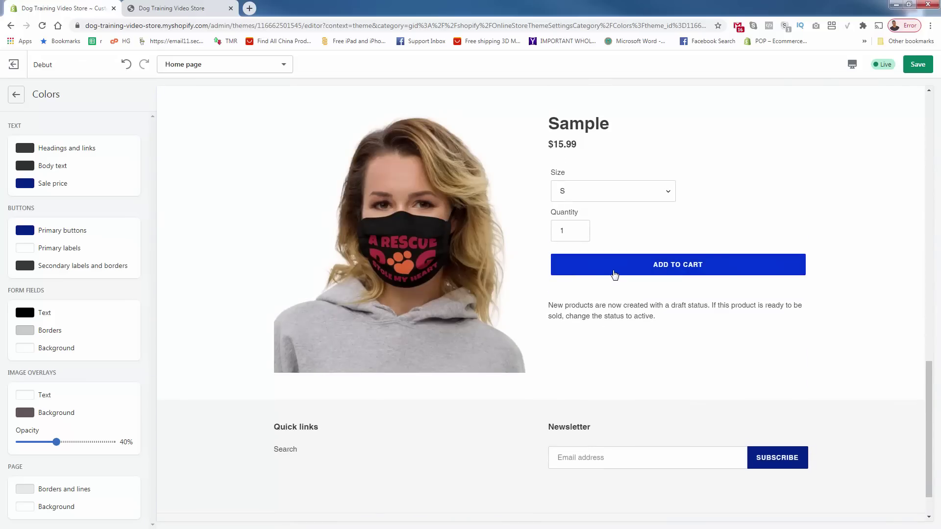
{"action": "left_click", "coordinate": [226, 70]}
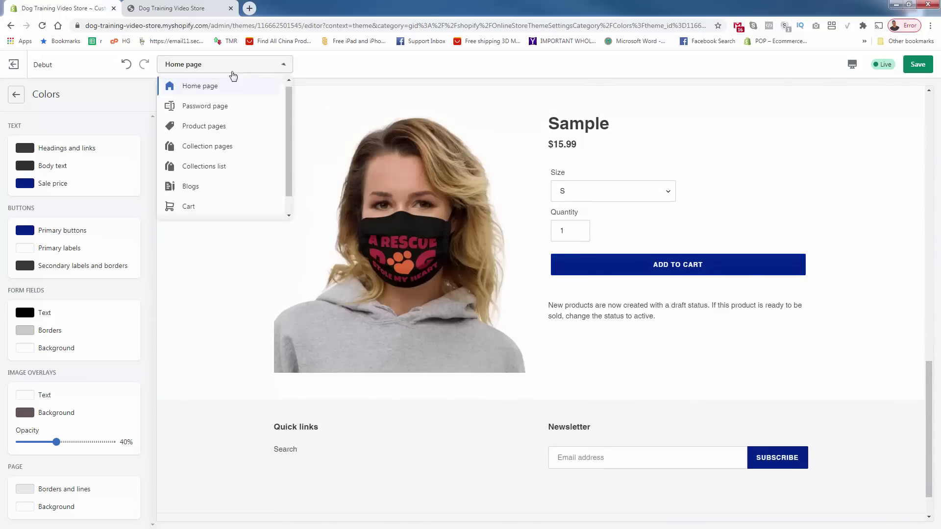
{"action": "left_click", "coordinate": [909, 67]}
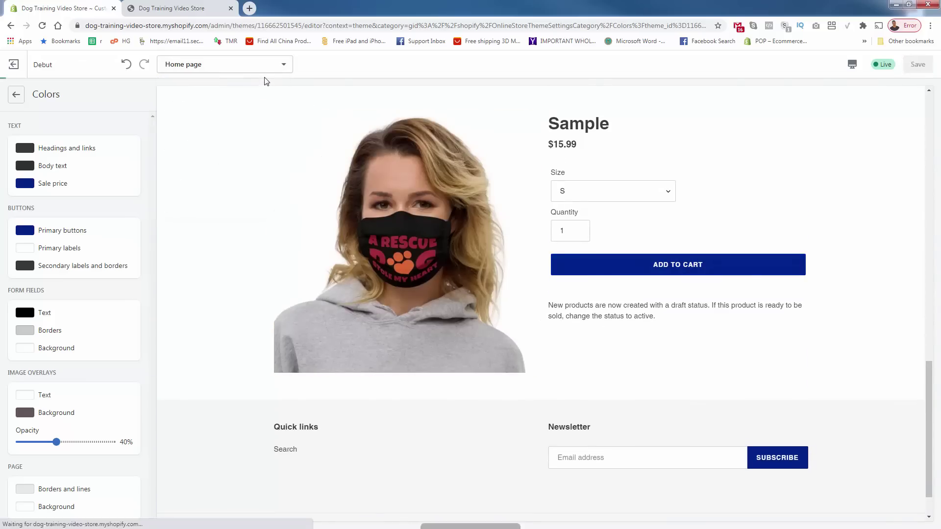
Preview the product page template to check its button colors, and return to the home page preview
{"action": "left_click", "coordinate": [237, 69]}
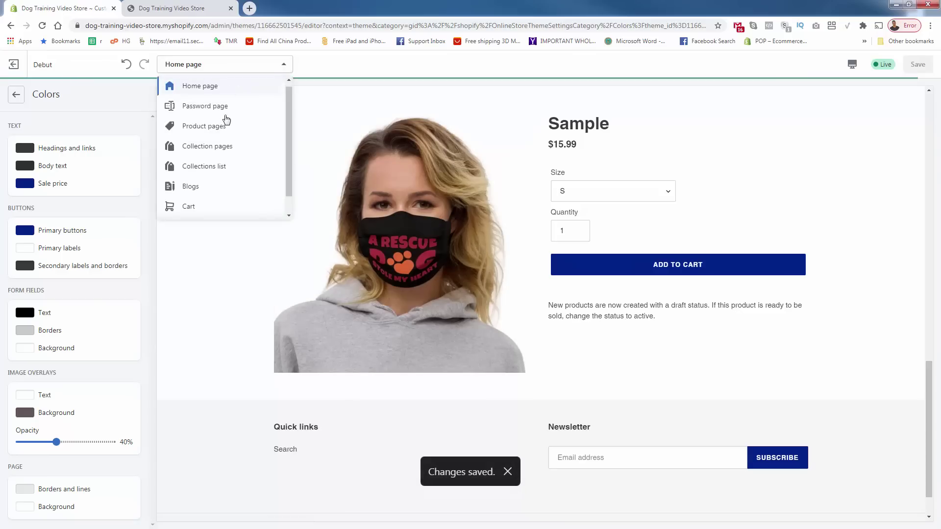
{"action": "left_click", "coordinate": [225, 125]}
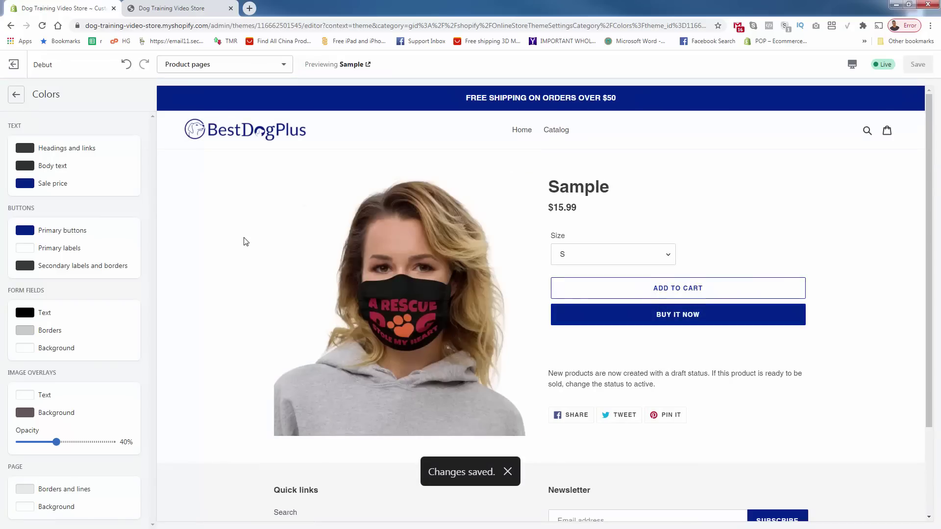
{"action": "left_click", "coordinate": [208, 140]}
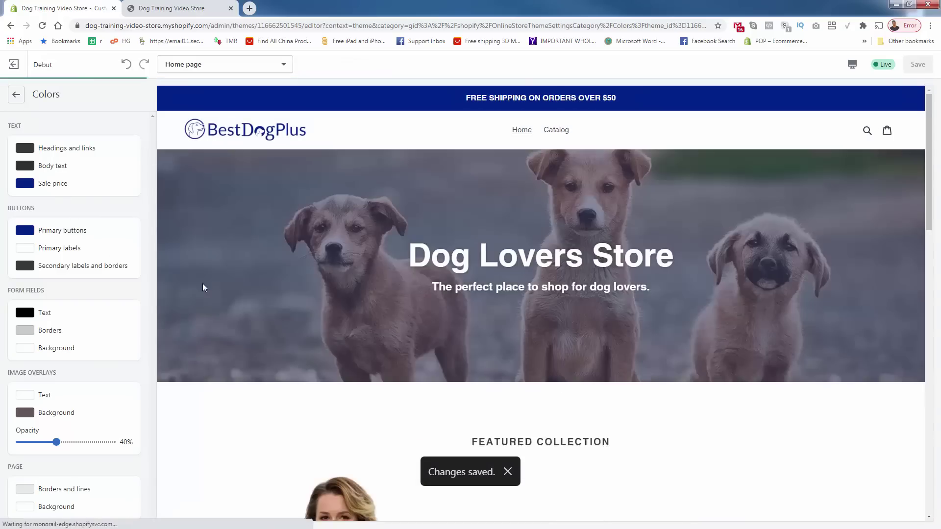
Set the color of secondary button labels and borders to #00228A
{"action": "scroll", "coordinate": [205, 288], "scroll_direction": "down", "scroll_amount": 1}
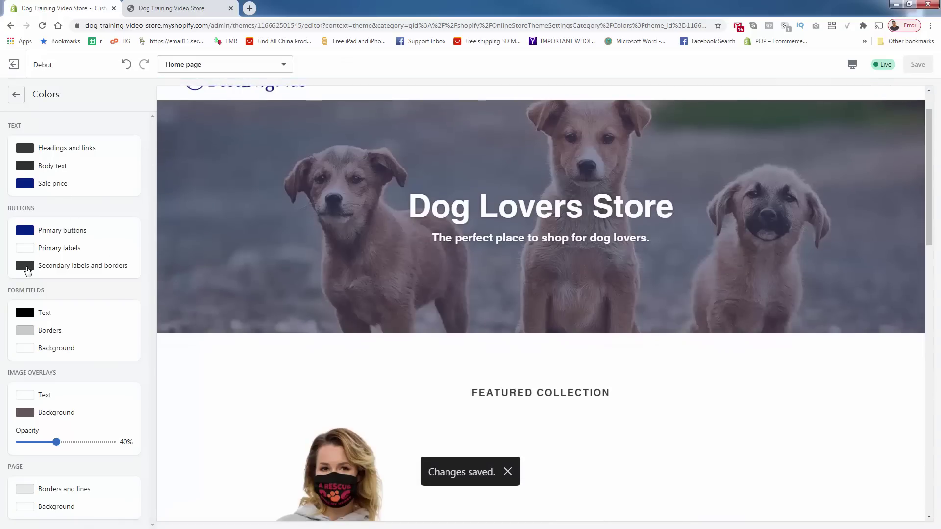
{"action": "left_click", "coordinate": [27, 269]}
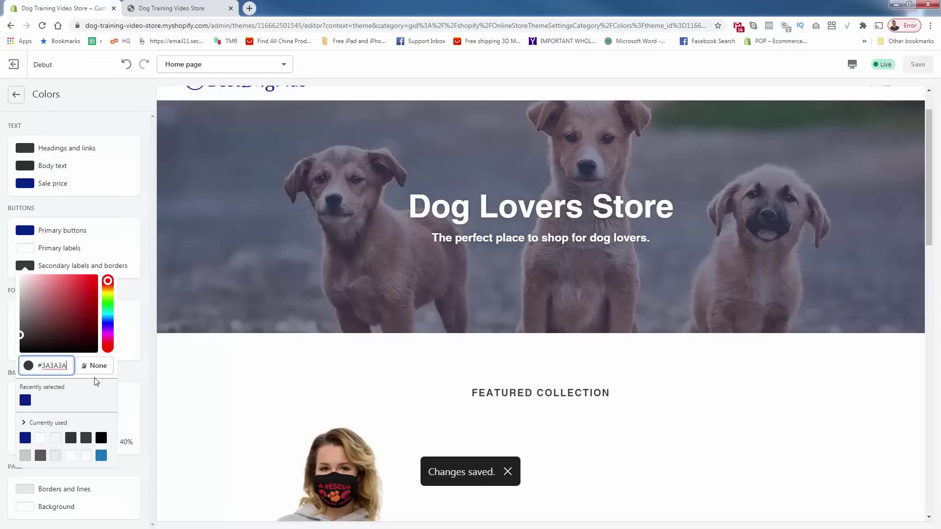
{"action": "triple_click", "coordinate": [57, 362]}
{"action": "type", "text": "#00228A"}
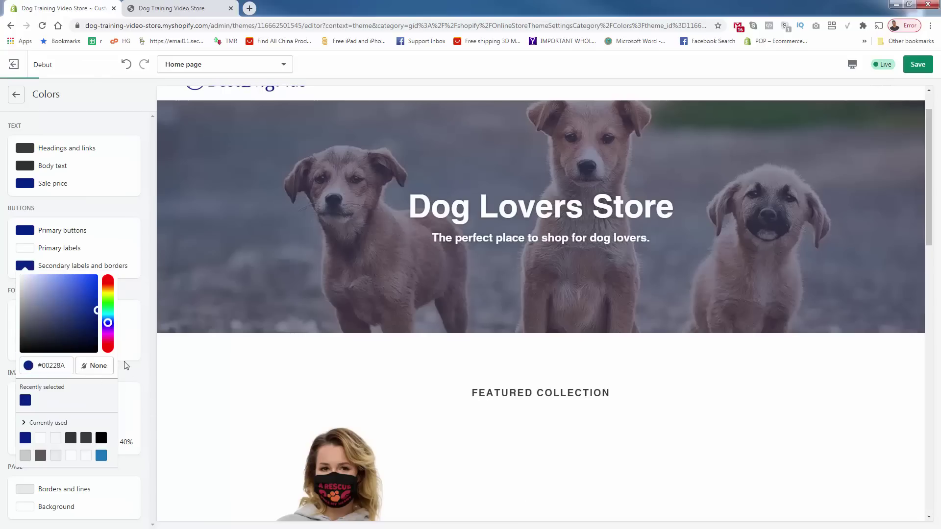
{"action": "left_click", "coordinate": [141, 349]}
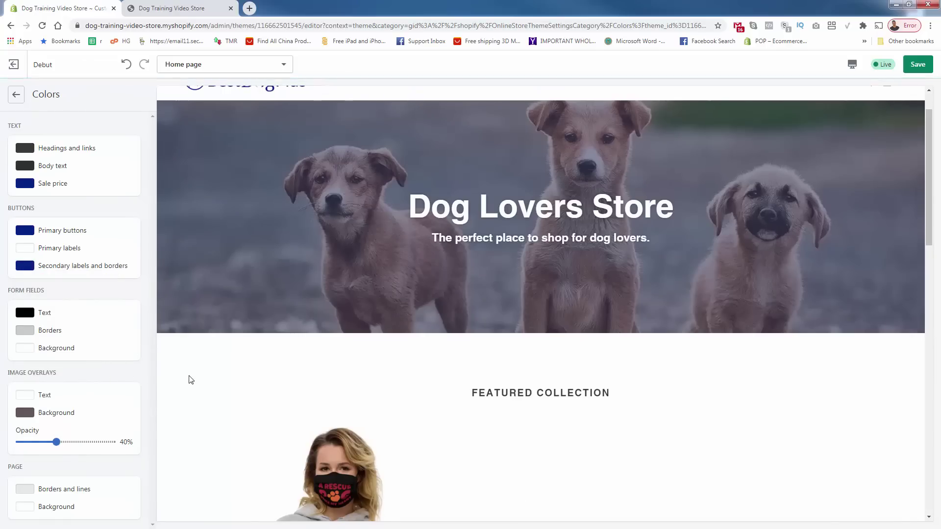
Set the form field border color to #00228A
{"action": "scroll", "coordinate": [191, 380], "scroll_direction": "down", "scroll_amount": 2}
{"action": "left_click", "coordinate": [25, 330]}
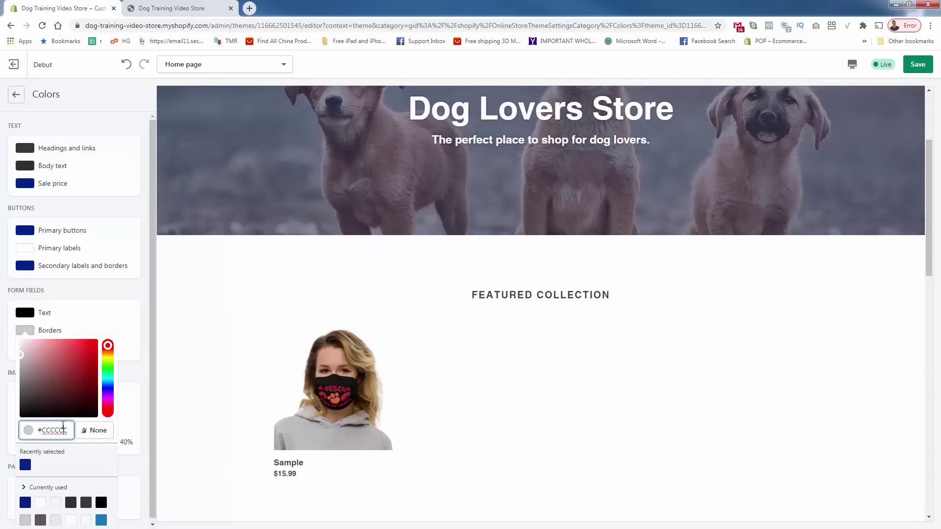
{"action": "triple_click", "coordinate": [54, 430]}
{"action": "type", "text": "#00228A"}
{"action": "left_click", "coordinate": [146, 352]}
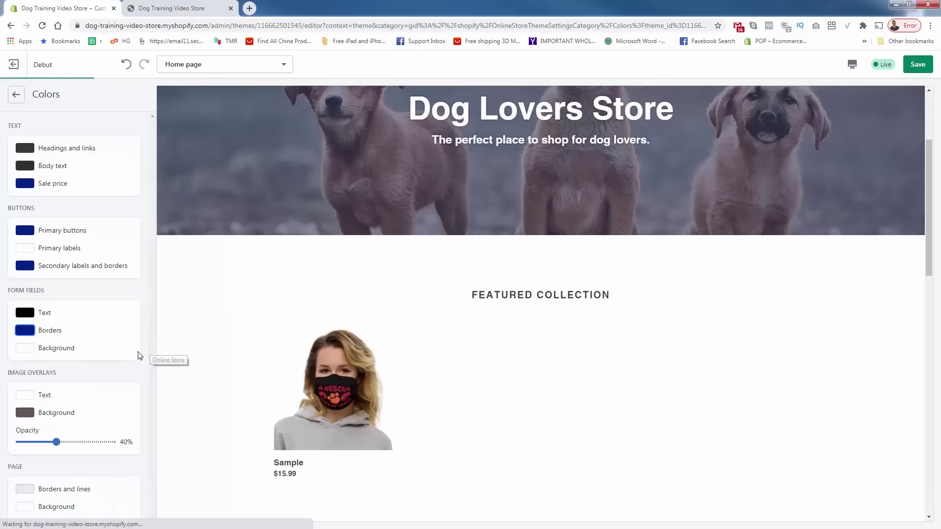
Set the image overlay background color to #00228A and check the tinted banner images in the home page preview
{"action": "left_click", "coordinate": [25, 412]}
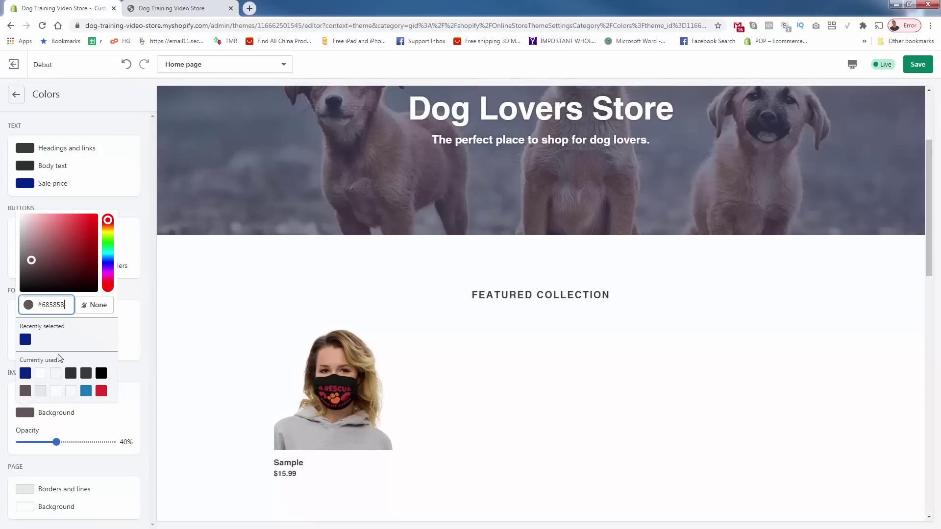
{"action": "triple_click", "coordinate": [50, 297]}
{"action": "type", "text": "#00228A"}
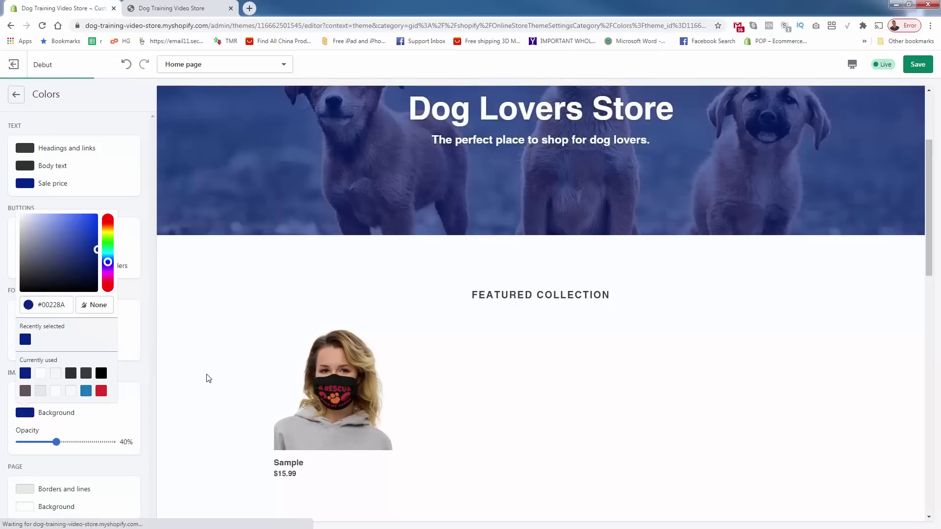
{"action": "scroll", "coordinate": [371, 268], "scroll_direction": "up", "scroll_amount": 2}
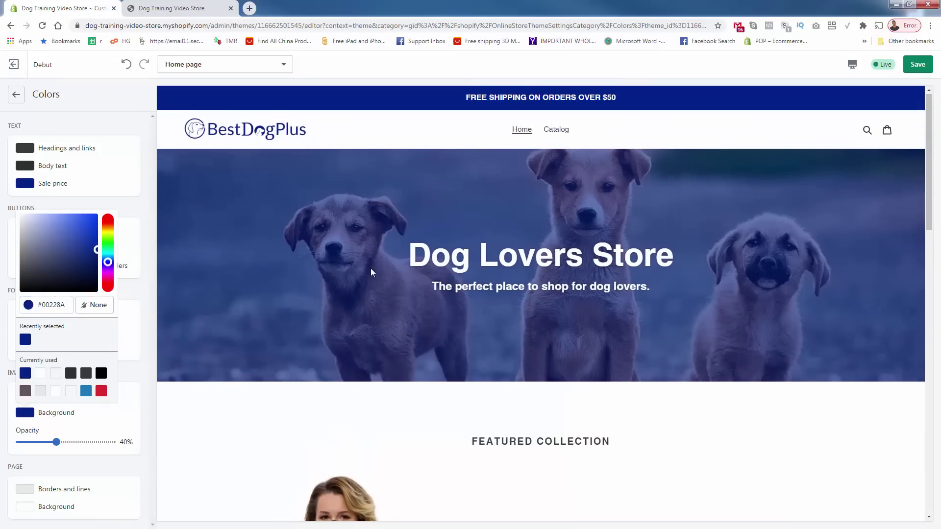
{"action": "scroll", "coordinate": [365, 290], "scroll_direction": "down", "scroll_amount": 10}
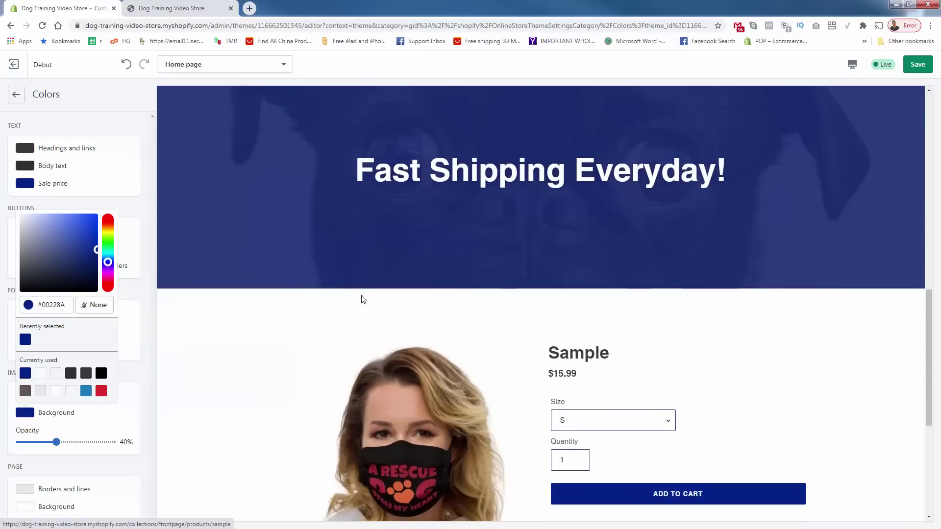
{"action": "scroll", "coordinate": [363, 299], "scroll_direction": "up", "scroll_amount": 5}
{"action": "scroll", "coordinate": [363, 300], "scroll_direction": "up", "scroll_amount": 6}
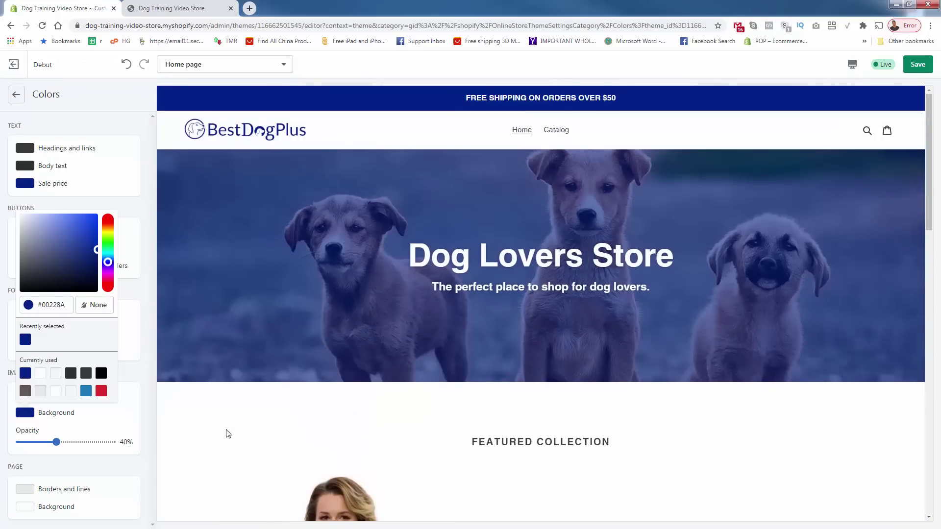
{"action": "left_click", "coordinate": [138, 405]}
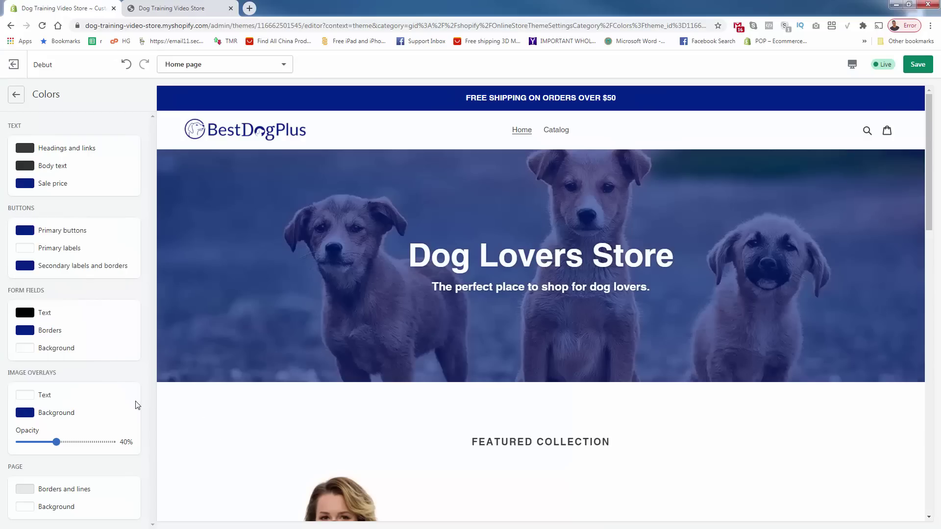
Try dark red #8A0000 as the image overlay background color and set it back to #00228A
{"action": "left_click", "coordinate": [25, 413]}
{"action": "left_click_drag", "start_coordinate": [109, 284], "coordinate": [108, 292]}
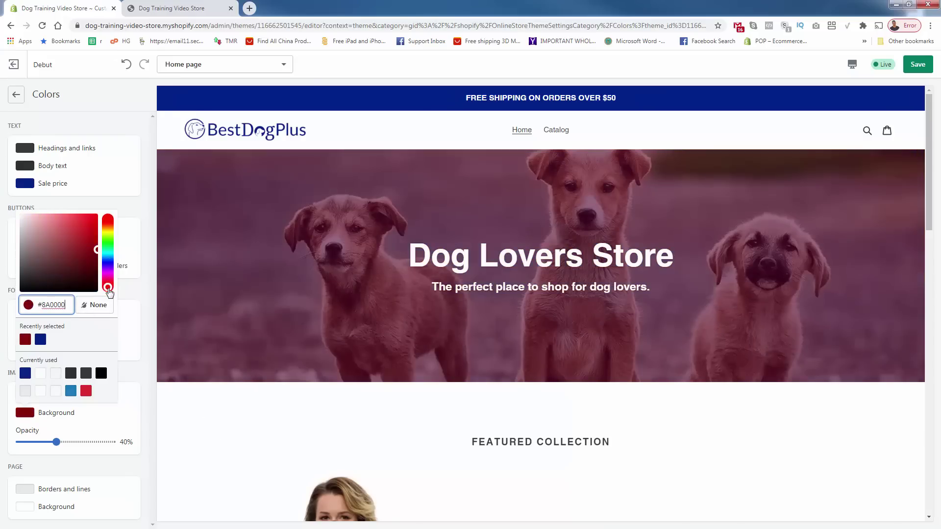
{"action": "left_click", "coordinate": [40, 339]}
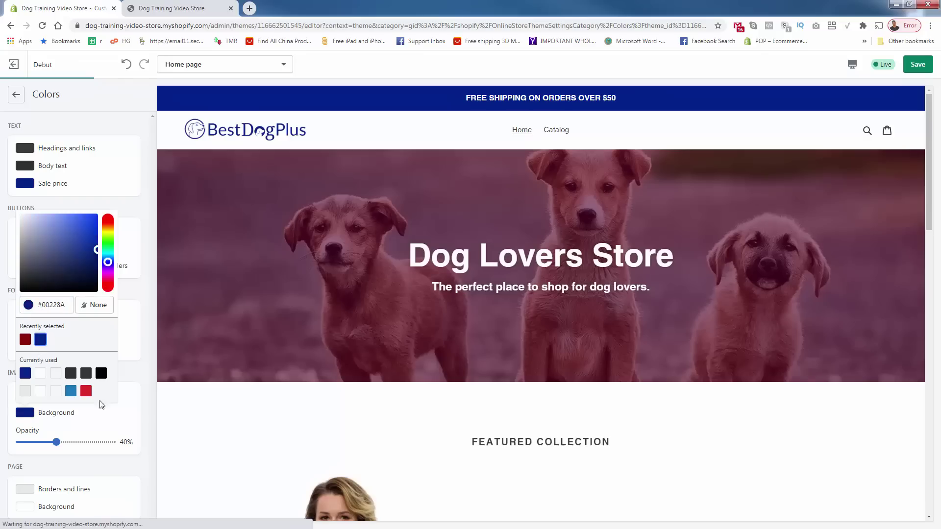
{"action": "left_click", "coordinate": [153, 468]}
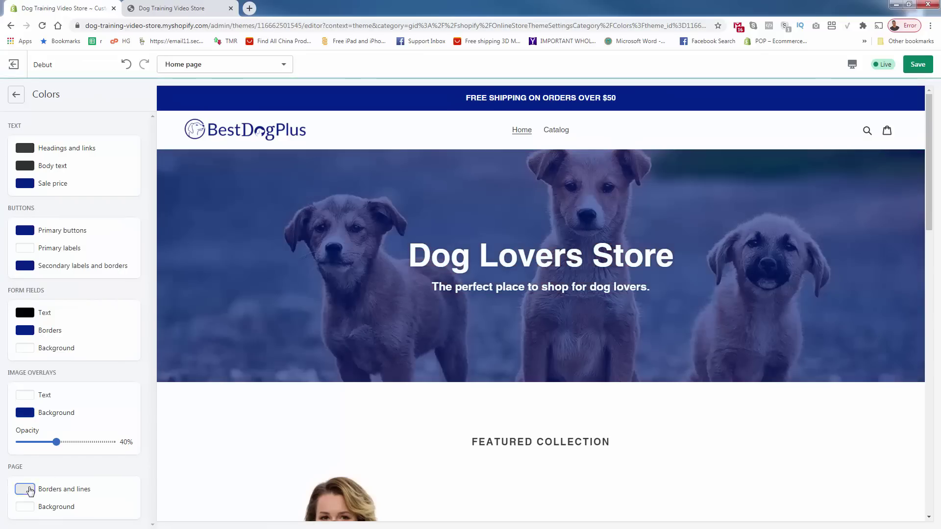
Set the page borders and lines color to #00228A and save the theme changes
{"action": "left_click", "coordinate": [25, 489]}
{"action": "left_click", "coordinate": [41, 417]}
{"action": "left_click", "coordinate": [153, 474]}
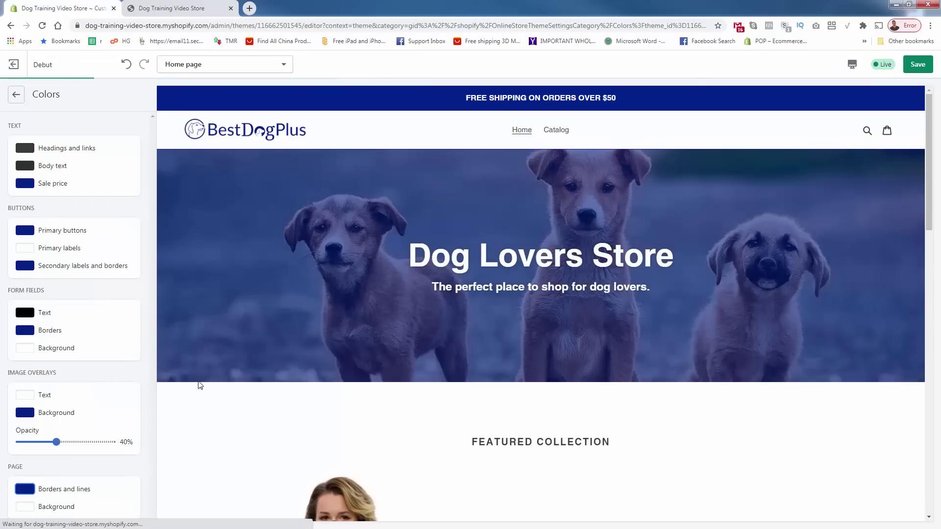
{"action": "left_click", "coordinate": [918, 65]}
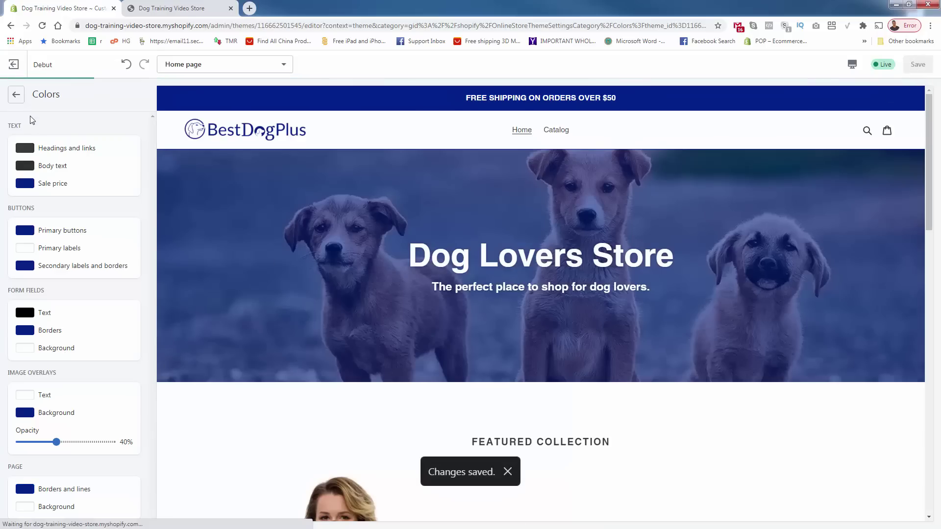
Review the Typography settings for headings, buttons and body text, and return to the theme settings
{"action": "left_click", "coordinate": [17, 94]}
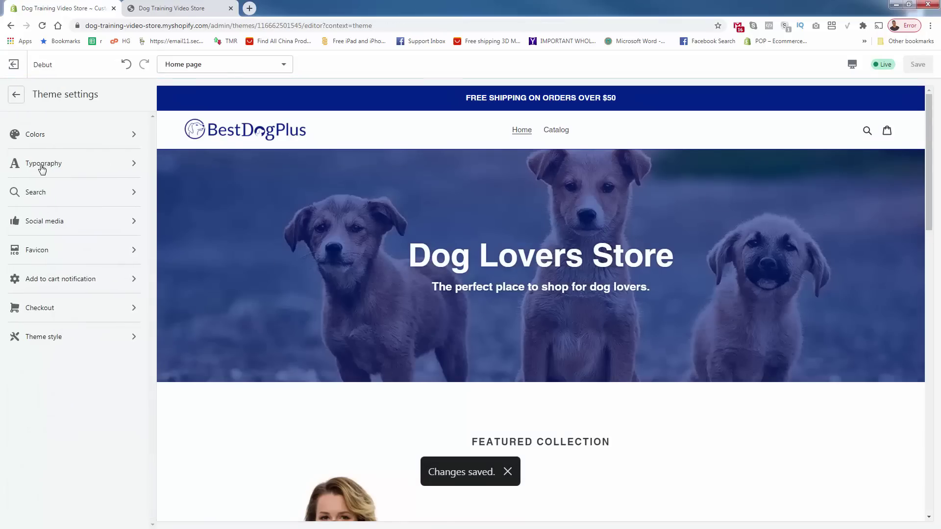
{"action": "left_click", "coordinate": [42, 168]}
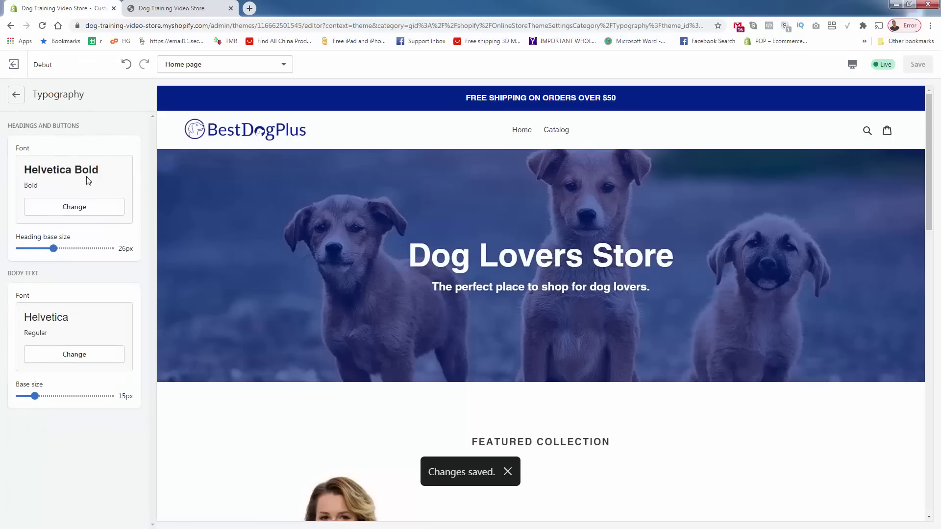
{"action": "left_click", "coordinate": [19, 93]}
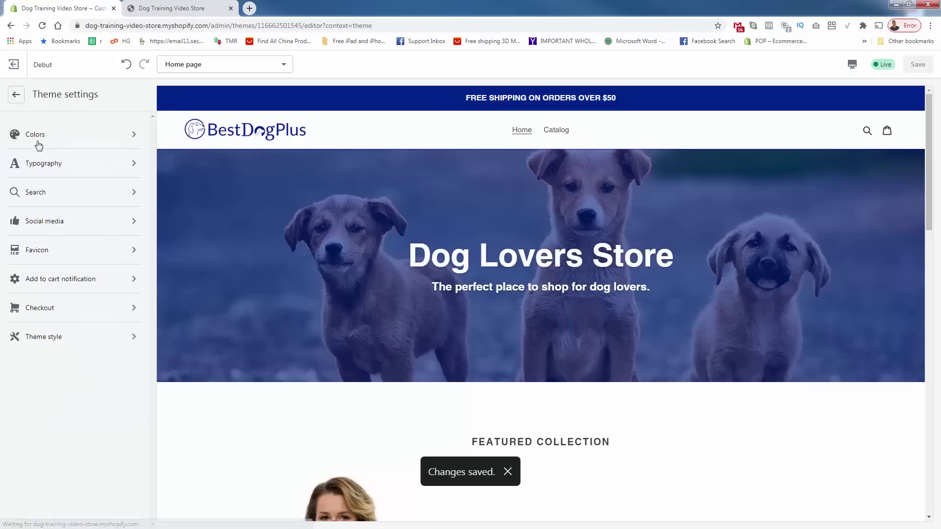
{"action": "left_click", "coordinate": [65, 228]}
{"action": "scroll", "coordinate": [314, 445], "scroll_direction": "down", "scroll_amount": 20}
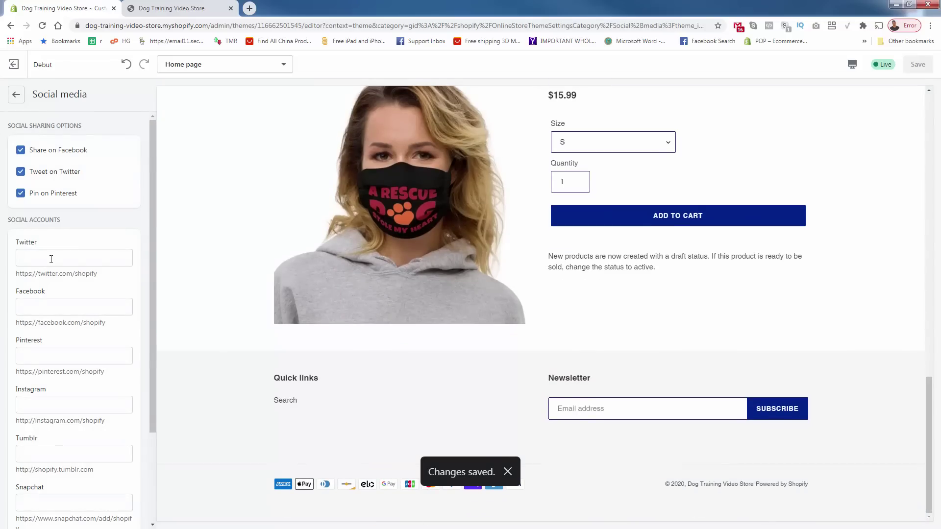
{"action": "triple_click", "coordinate": [53, 323]}
{"action": "left_click_drag", "start_coordinate": [53, 323], "coordinate": [59, 307]}
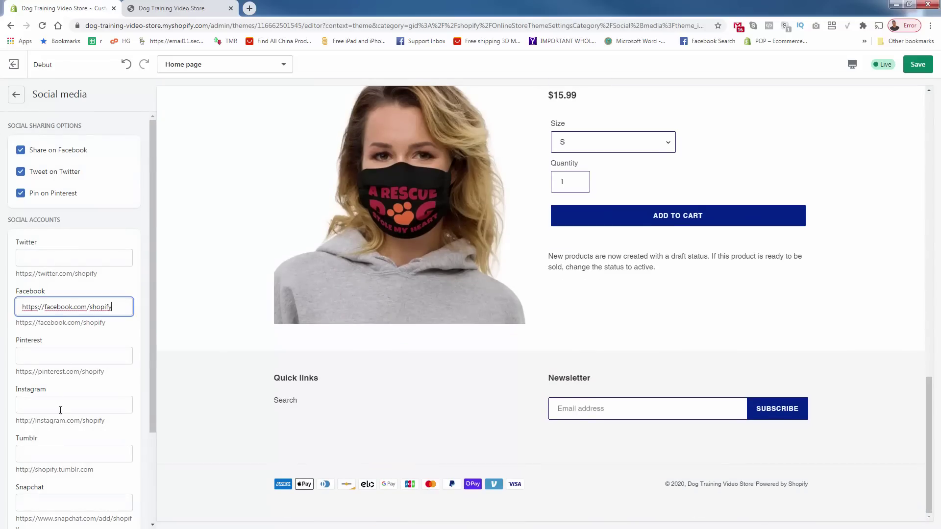
{"action": "double_click", "coordinate": [50, 421]}
{"action": "left_click", "coordinate": [61, 406]}
{"action": "type", "text": "http://instagram.com/shopify"}
{"action": "left_click", "coordinate": [164, 431]}
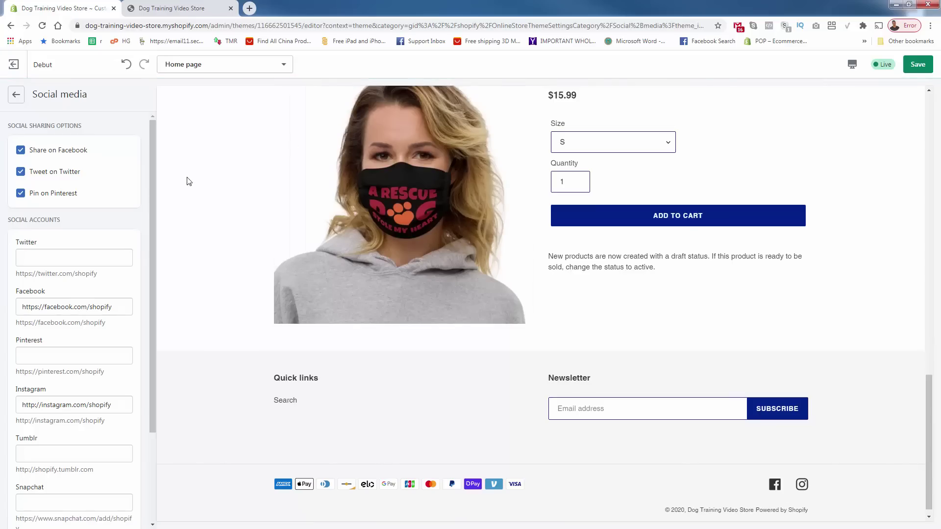
{"action": "left_click", "coordinate": [916, 64]}
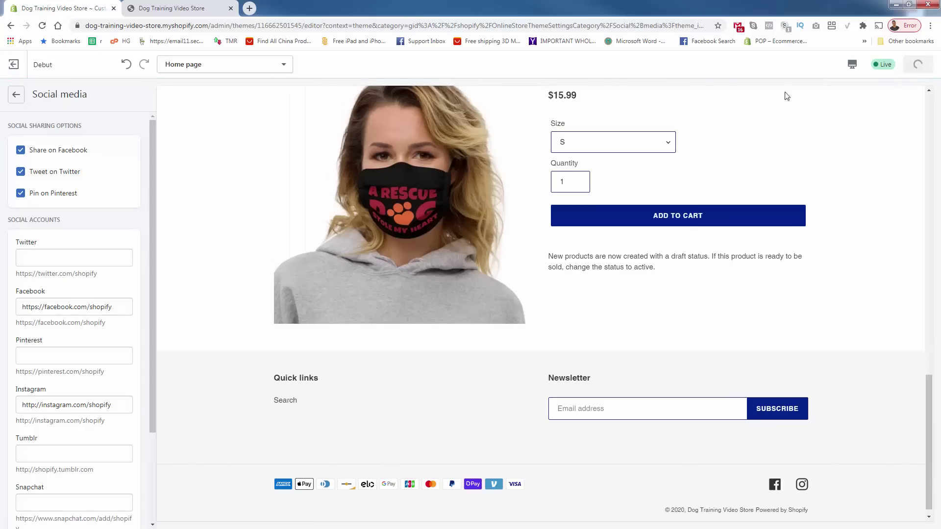
In the Checkout settings, add the BestDogPlus logo as the custom logo image
{"action": "left_click", "coordinate": [18, 100]}
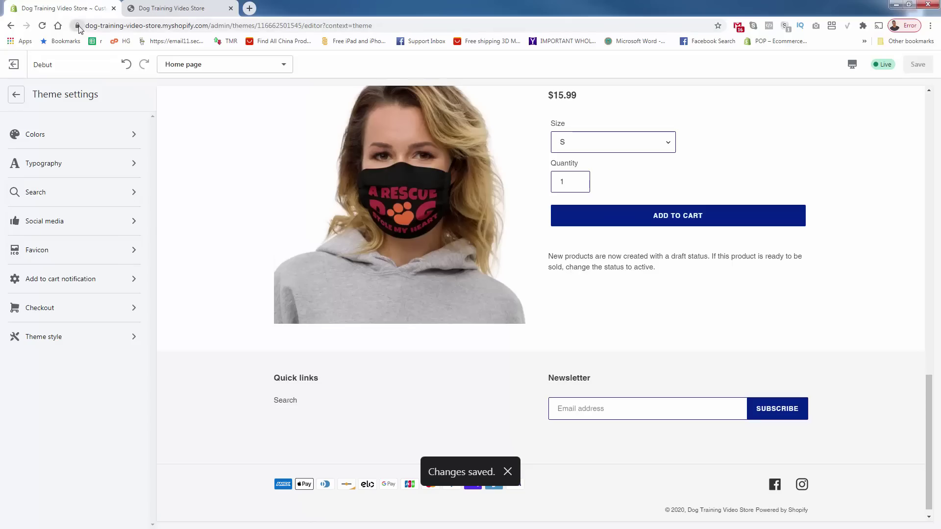
{"action": "left_click", "coordinate": [54, 309]}
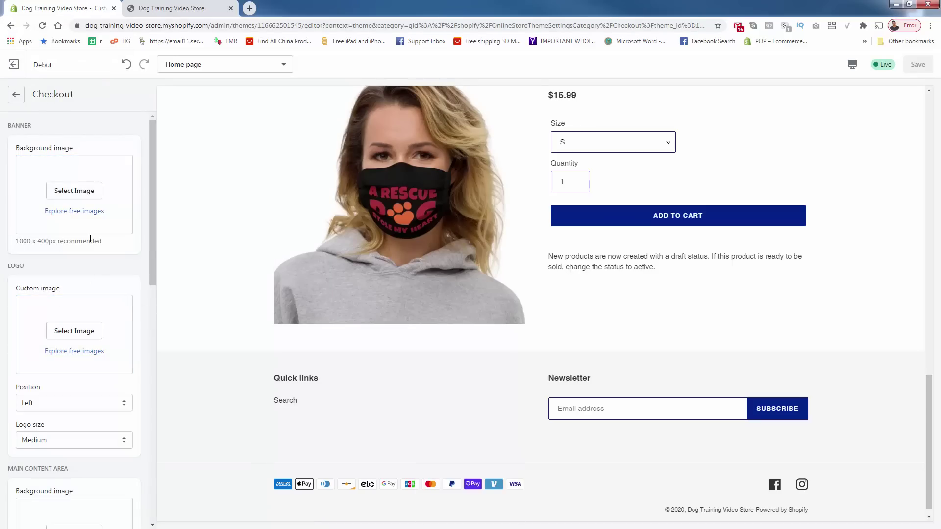
{"action": "scroll", "coordinate": [90, 239], "scroll_direction": "down", "scroll_amount": 2}
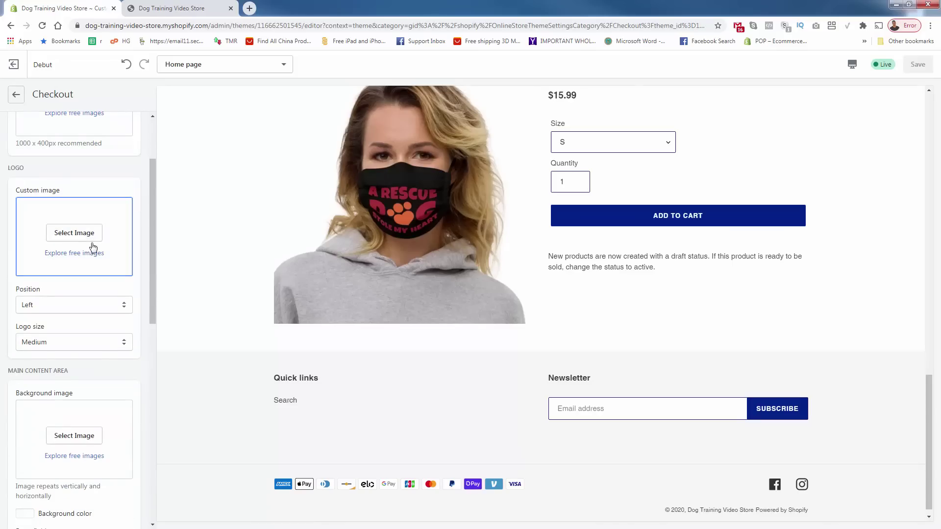
{"action": "left_click_drag", "start_coordinate": [0, 343], "coordinate": [53, 272]}
{"action": "scroll", "coordinate": [88, 308], "scroll_direction": "down", "scroll_amount": 1}
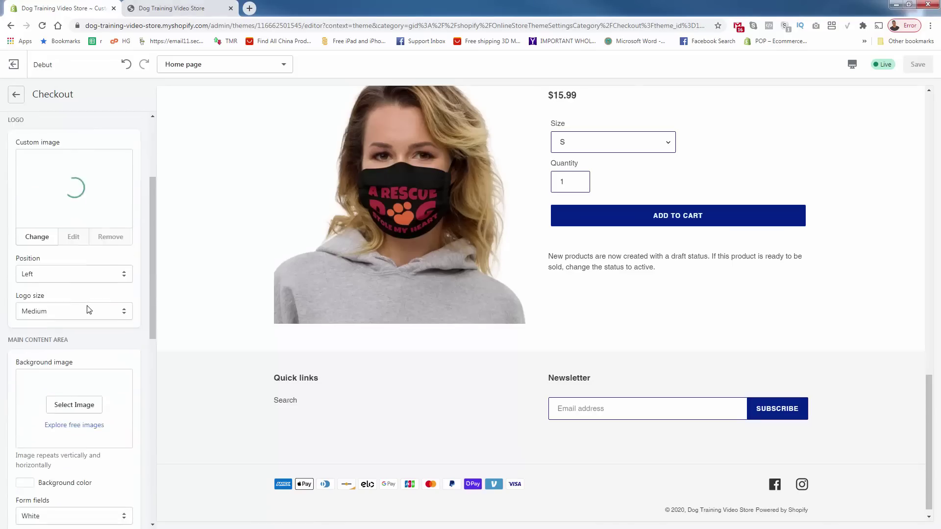
Set the checkout accents and buttons colors to #00228A and save the theme
{"action": "scroll", "coordinate": [88, 309], "scroll_direction": "down", "scroll_amount": 5}
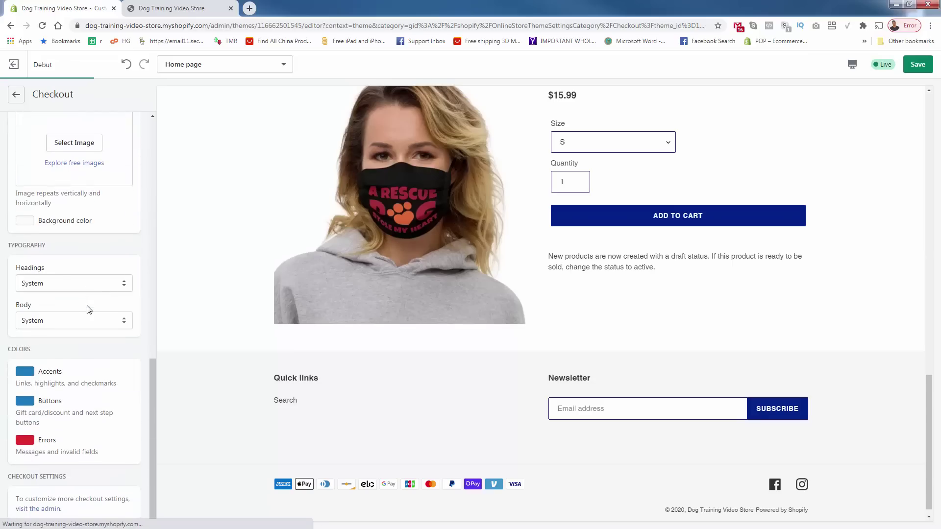
{"action": "left_click", "coordinate": [25, 371]}
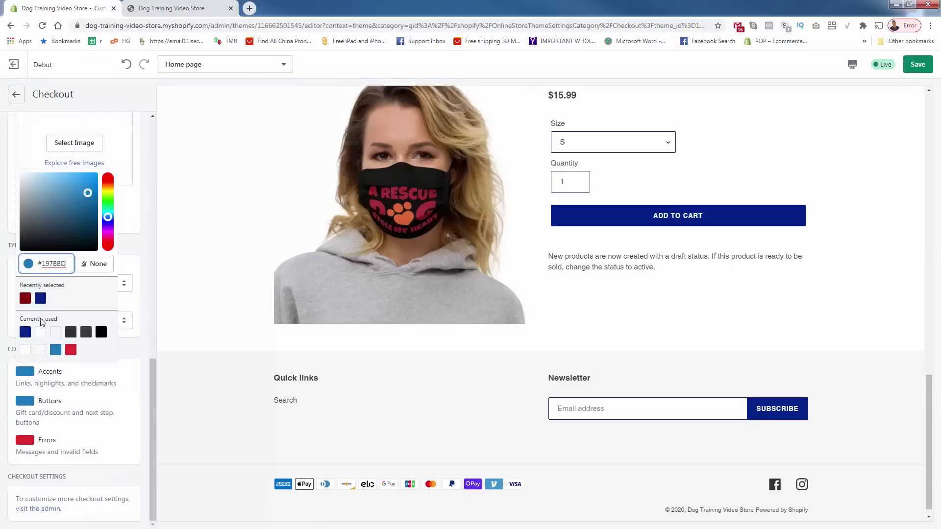
{"action": "left_click", "coordinate": [41, 298]}
{"action": "left_click", "coordinate": [25, 401]}
{"action": "left_click", "coordinate": [40, 325]}
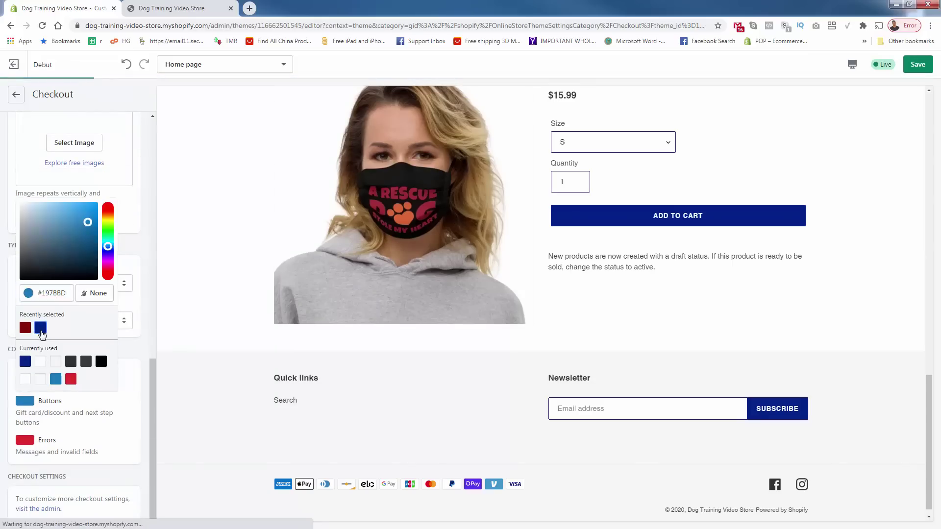
{"action": "left_click", "coordinate": [112, 450]}
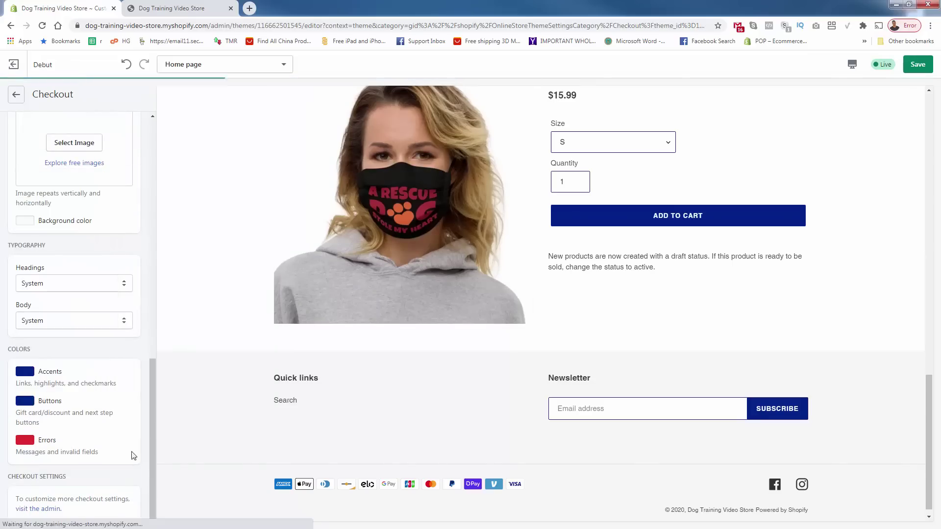
{"action": "scroll", "coordinate": [130, 452], "scroll_direction": "up", "scroll_amount": 10}
{"action": "scroll", "coordinate": [108, 434], "scroll_direction": "down", "scroll_amount": 7}
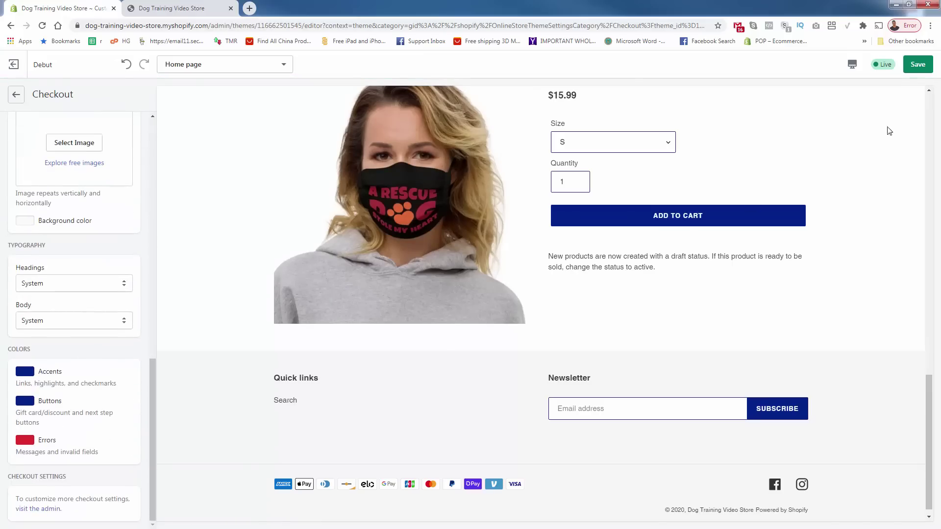
{"action": "left_click", "coordinate": [918, 64]}
{"action": "left_click", "coordinate": [206, 75]}
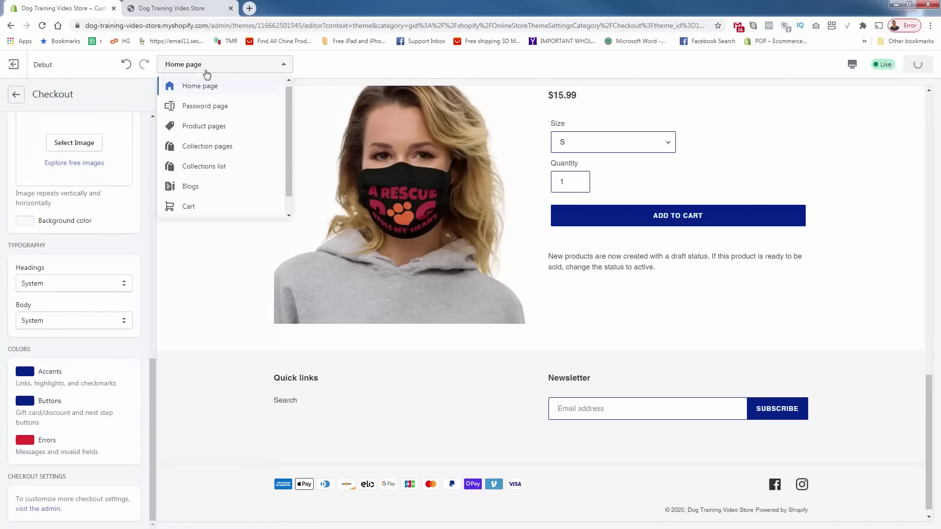
{"action": "scroll", "coordinate": [210, 137], "scroll_direction": "down", "scroll_amount": 2}
{"action": "scroll", "coordinate": [218, 140], "scroll_direction": "up", "scroll_amount": 2}
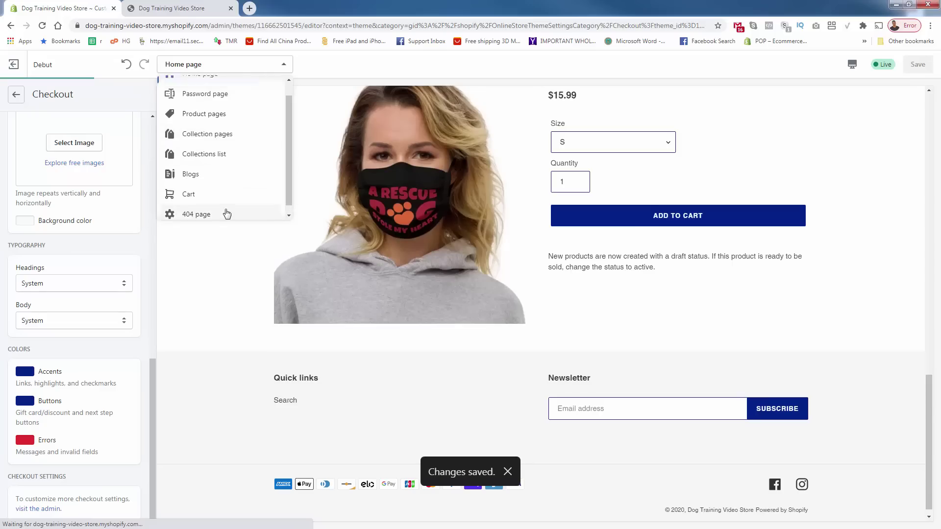
{"action": "left_click", "coordinate": [169, 294]}
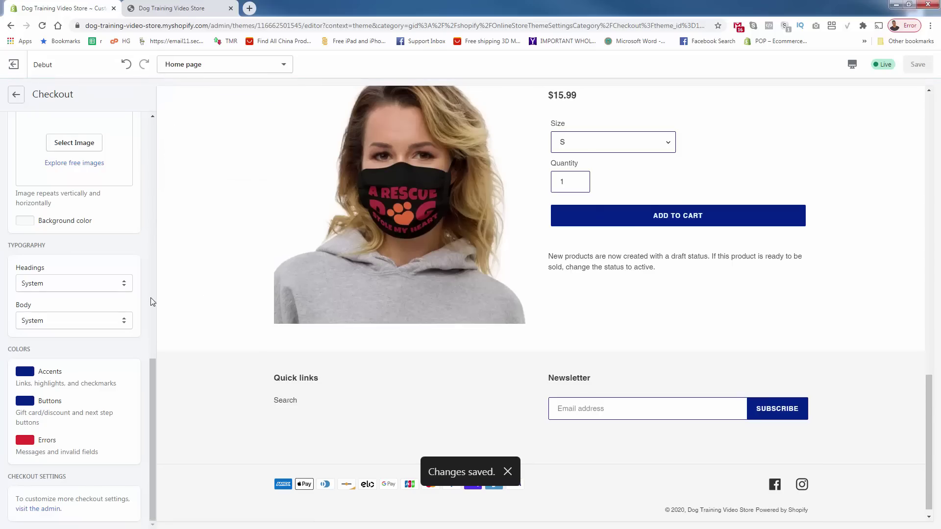
Check the Theme style and Add to cart notification settings, and return to the home page's section list
{"action": "scroll", "coordinate": [84, 250], "scroll_direction": "up", "scroll_amount": 6}
{"action": "scroll", "coordinate": [96, 260], "scroll_direction": "up", "scroll_amount": 6}
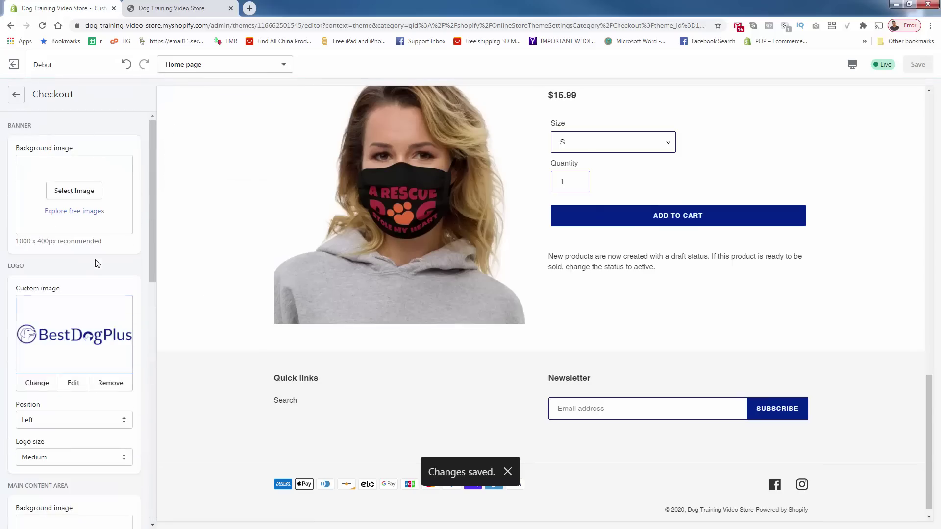
{"action": "left_click", "coordinate": [15, 97]}
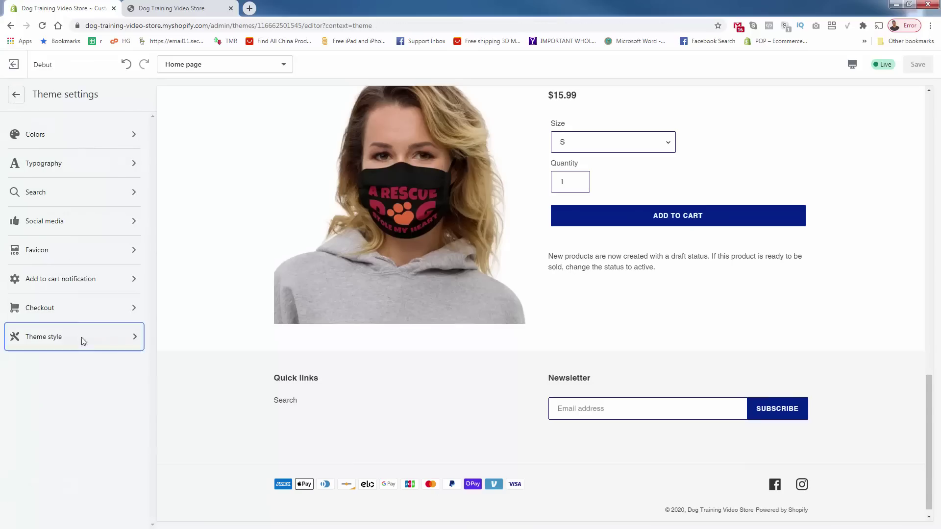
{"action": "left_click", "coordinate": [83, 336]}
{"action": "left_click", "coordinate": [138, 102]}
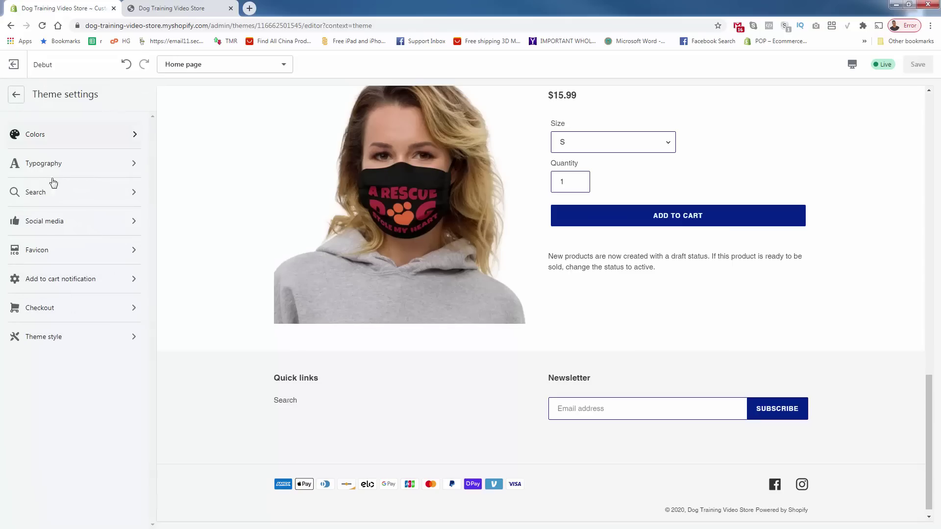
{"action": "left_click", "coordinate": [58, 278]}
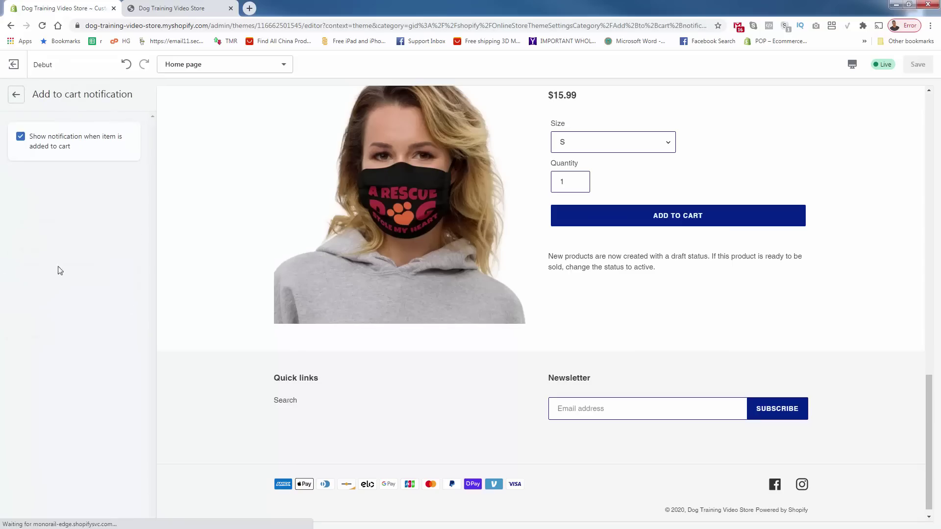
{"action": "left_click", "coordinate": [20, 97]}
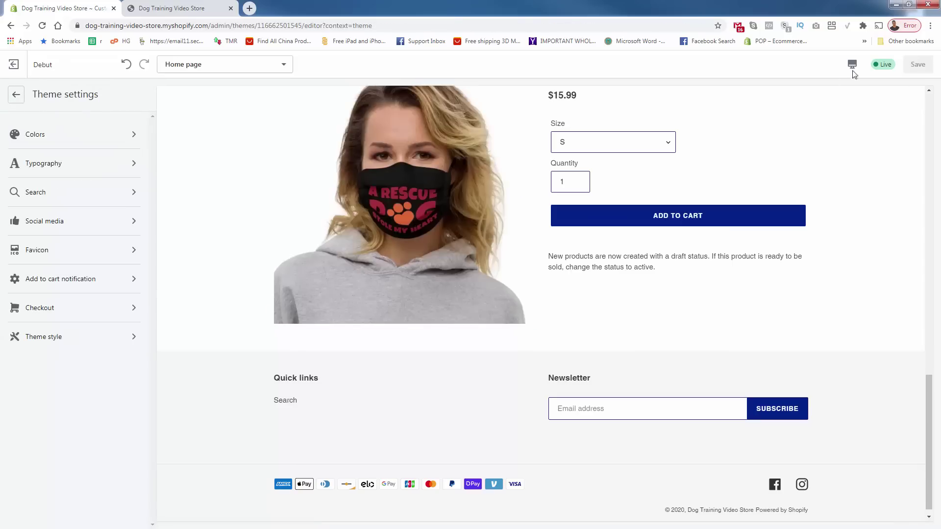
{"action": "left_click", "coordinate": [16, 95]}
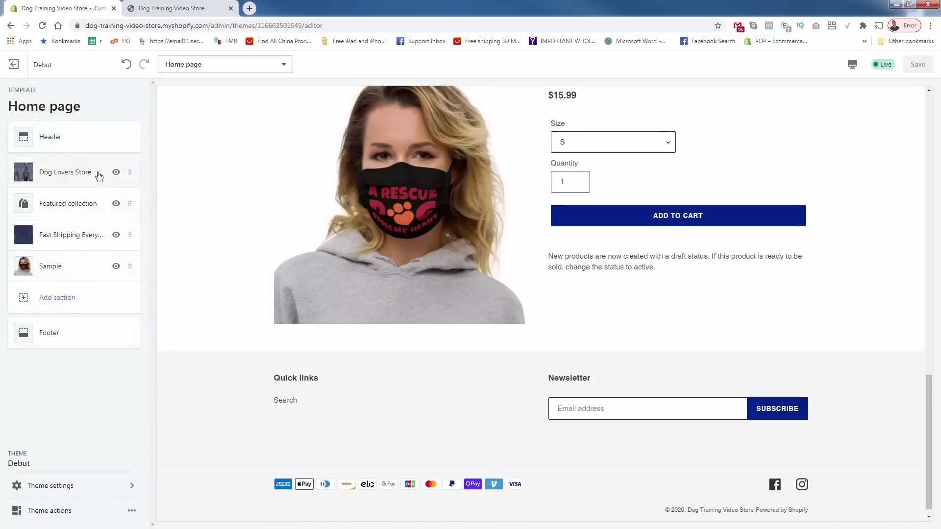
Switch to the live storefront and review its home page from the dog banner down to the footer
{"action": "scroll", "coordinate": [221, 291], "scroll_direction": "up", "scroll_amount": 20}
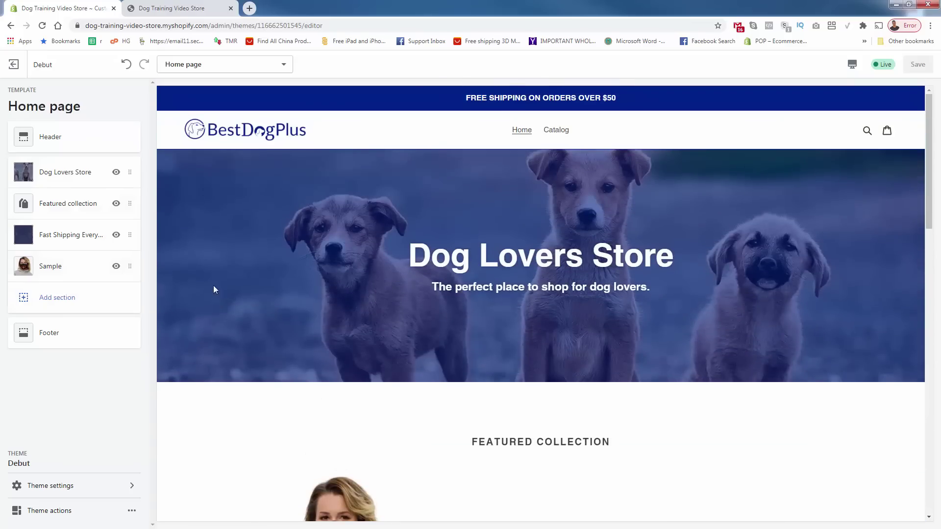
{"action": "left_click", "coordinate": [170, 8]}
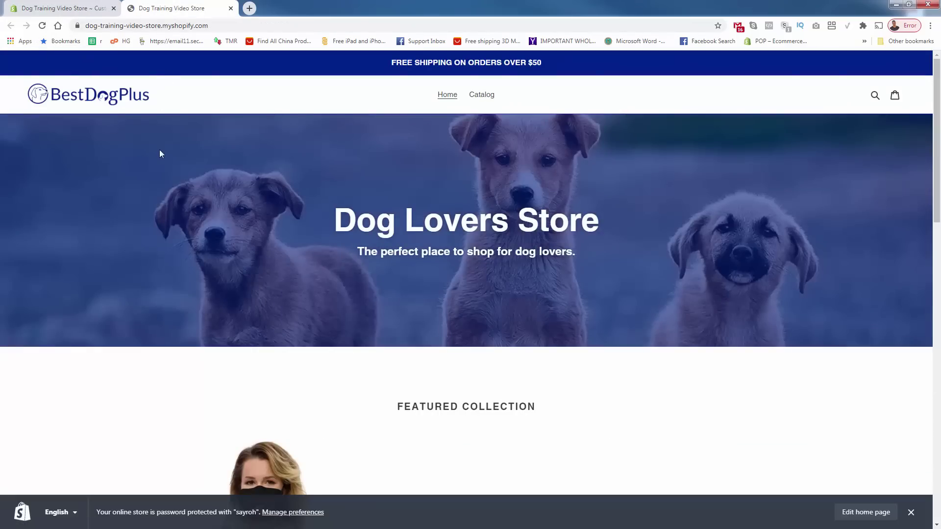
{"action": "scroll", "coordinate": [158, 155], "scroll_direction": "down", "scroll_amount": 1}
{"action": "scroll", "coordinate": [156, 172], "scroll_direction": "down", "scroll_amount": 3}
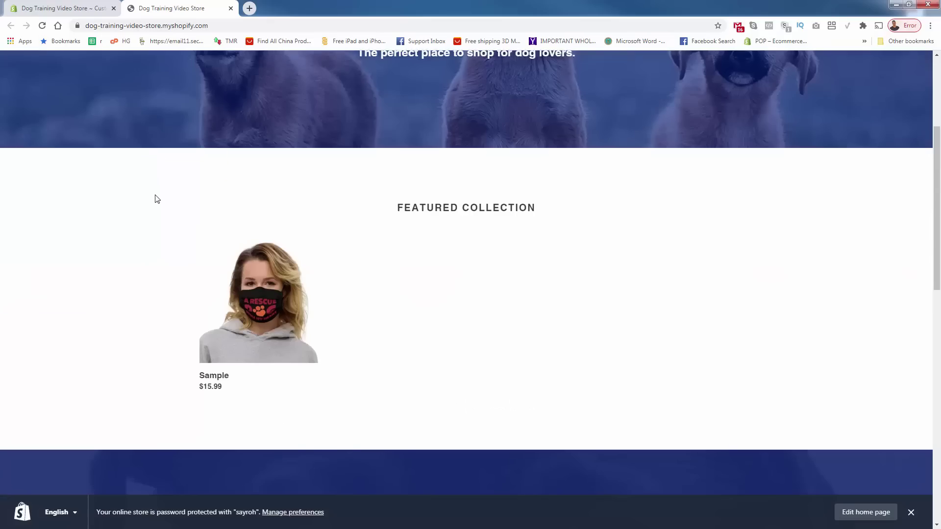
{"action": "scroll", "coordinate": [154, 199], "scroll_direction": "down", "scroll_amount": 15}
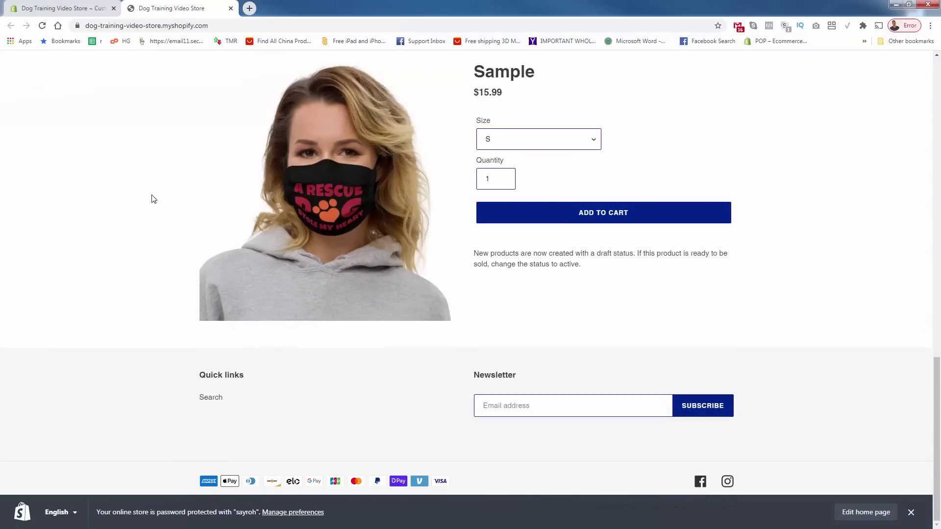
{"action": "scroll", "coordinate": [149, 211], "scroll_direction": "up", "scroll_amount": 20}
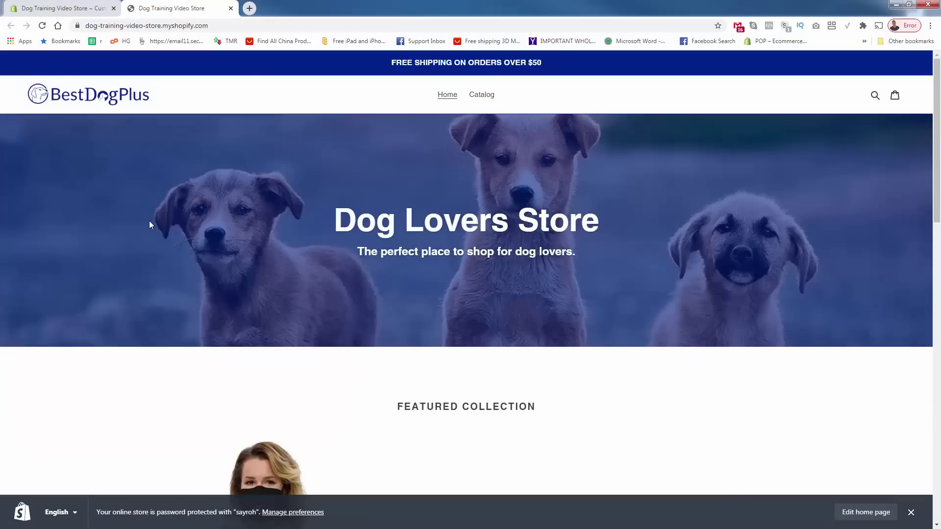
View the Sample product page on the live storefront and in the theme editor's preview
{"action": "scroll", "coordinate": [149, 225], "scroll_direction": "down", "scroll_amount": 3}
{"action": "left_click", "coordinate": [246, 419]}
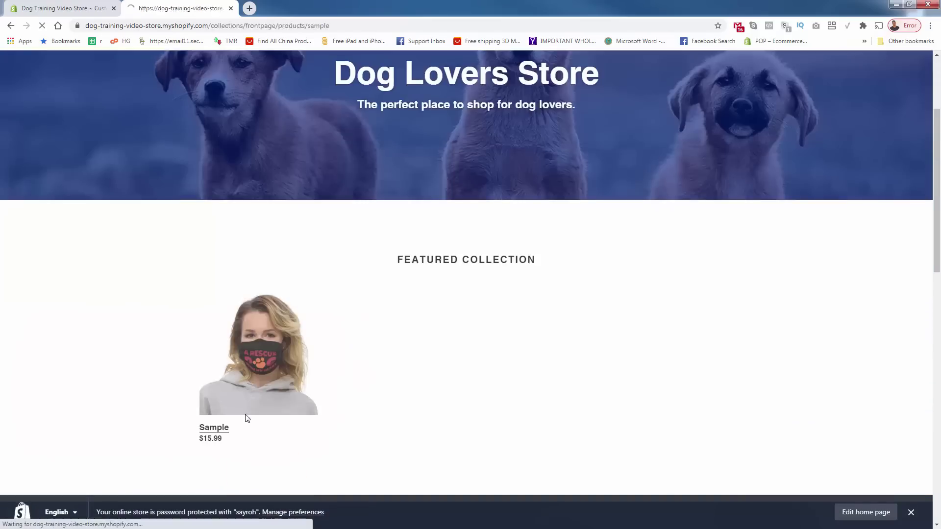
{"action": "key", "text": "ctrl+shift+Tab"}
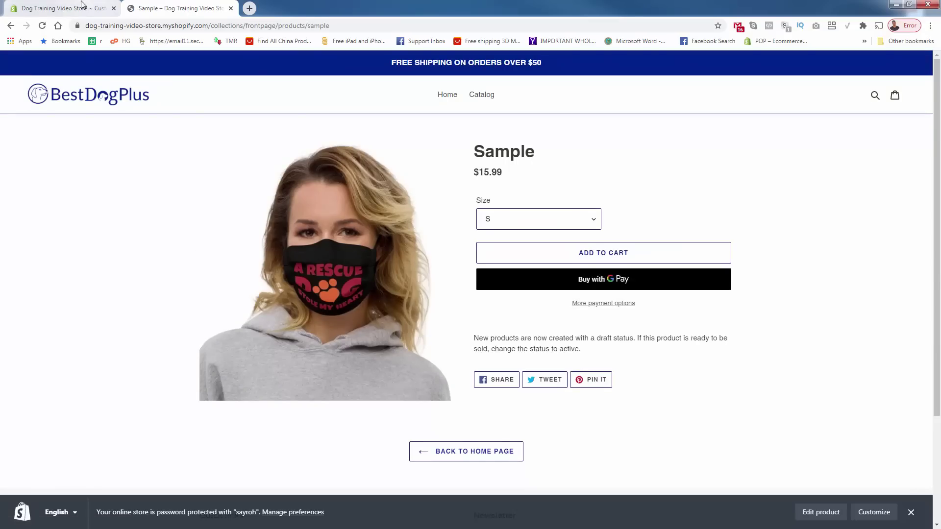
{"action": "scroll", "coordinate": [340, 322], "scroll_direction": "down", "scroll_amount": 3}
{"action": "left_click", "coordinate": [339, 382]}
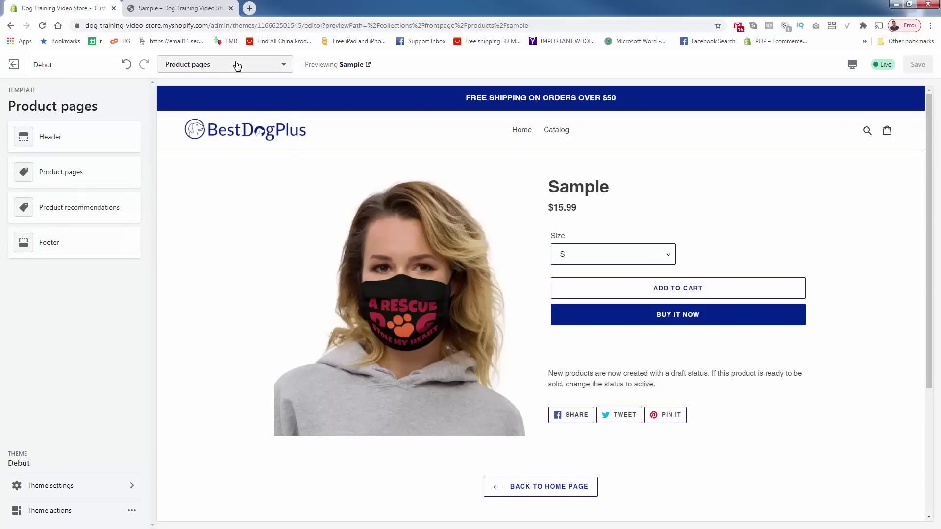
Preview the Cart template and the Collection pages template in the theme editor
{"action": "left_click", "coordinate": [234, 67]}
{"action": "scroll", "coordinate": [231, 172], "scroll_direction": "down", "scroll_amount": 1}
{"action": "left_click", "coordinate": [205, 193]}
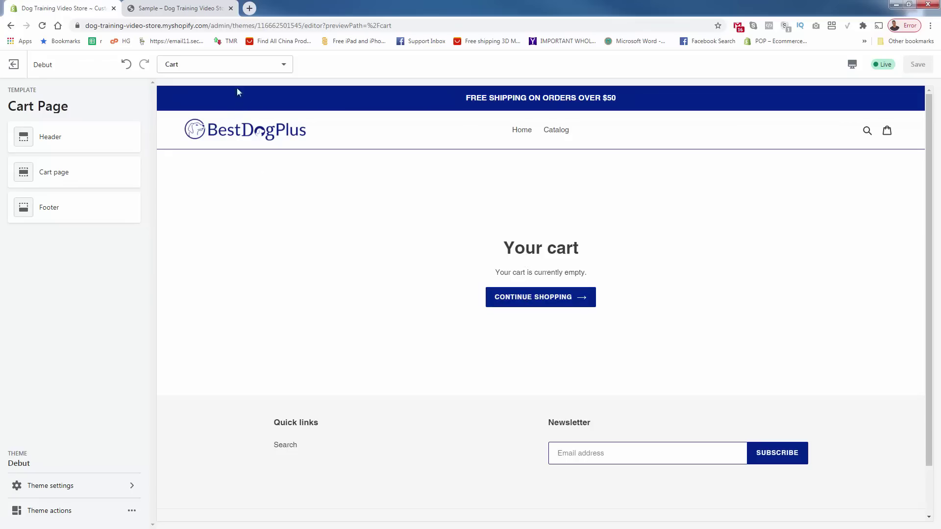
{"action": "left_click", "coordinate": [185, 68]}
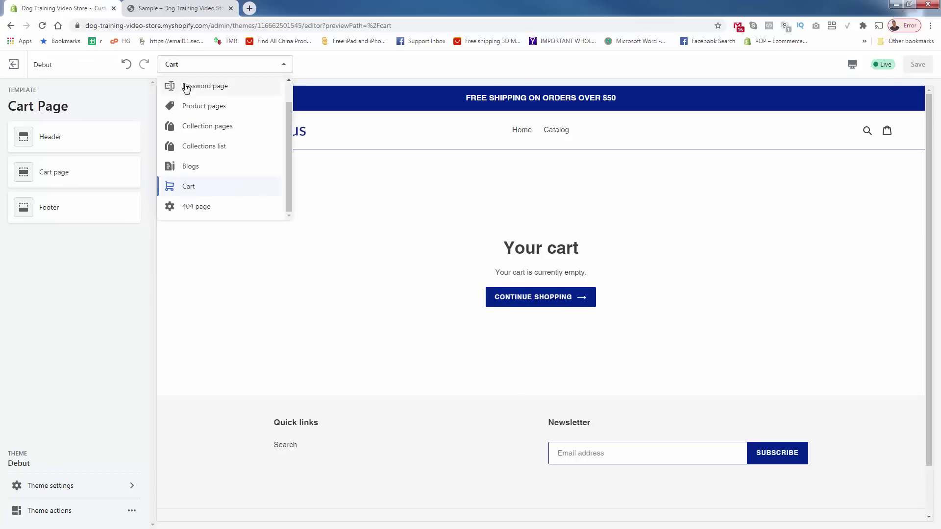
{"action": "left_click", "coordinate": [197, 129]}
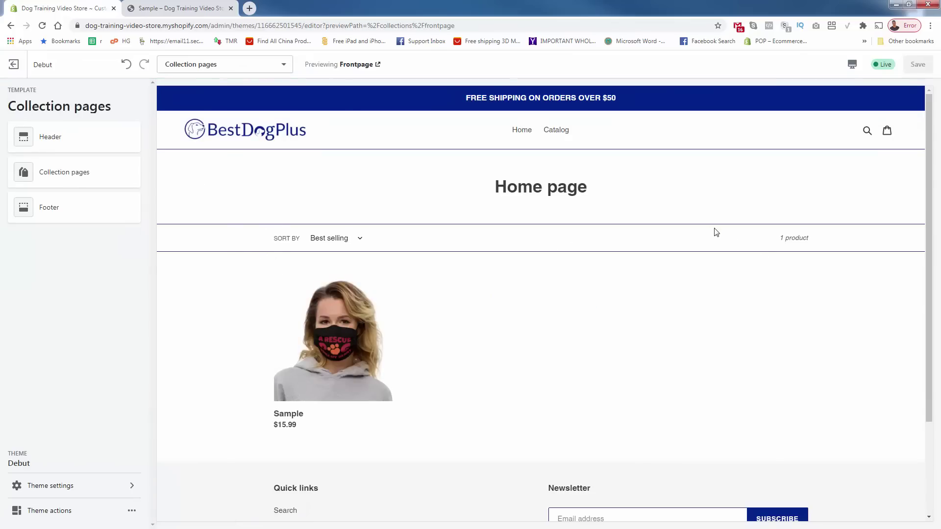
{"action": "double_click", "coordinate": [521, 191]}
{"action": "left_click", "coordinate": [531, 210]}
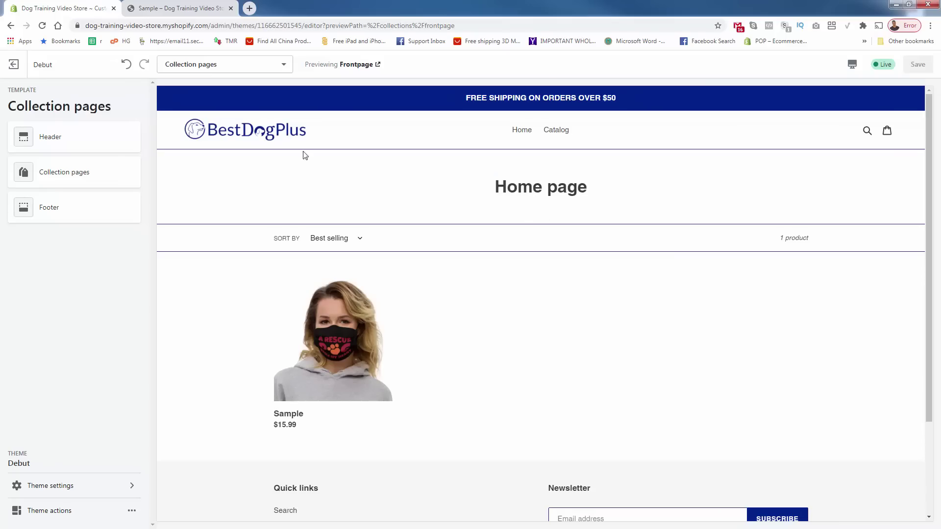
On the Sample product page, show the quantity selector and turn off the dynamic checkout button in the Product pages settings
{"action": "left_click", "coordinate": [266, 142]}
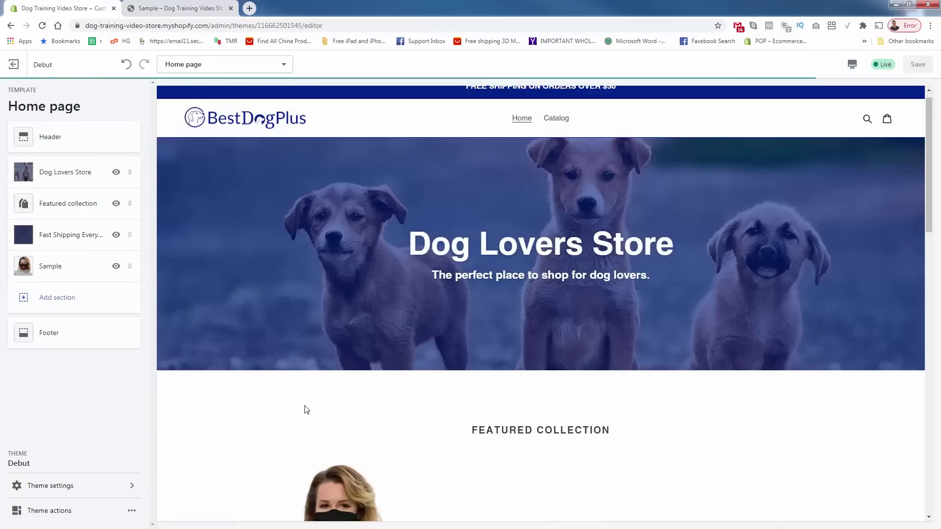
{"action": "scroll", "coordinate": [319, 431], "scroll_direction": "down", "scroll_amount": 2}
{"action": "left_click", "coordinate": [336, 447]}
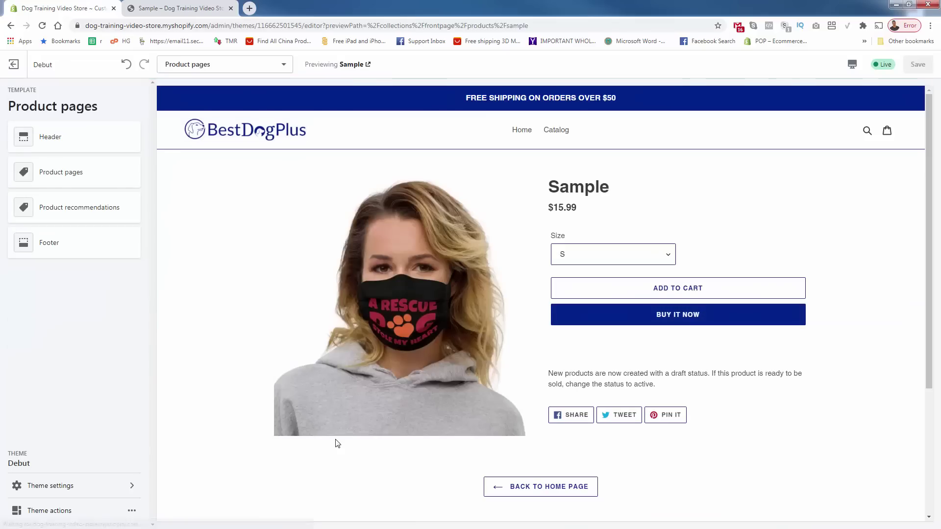
{"action": "left_click", "coordinate": [69, 180]}
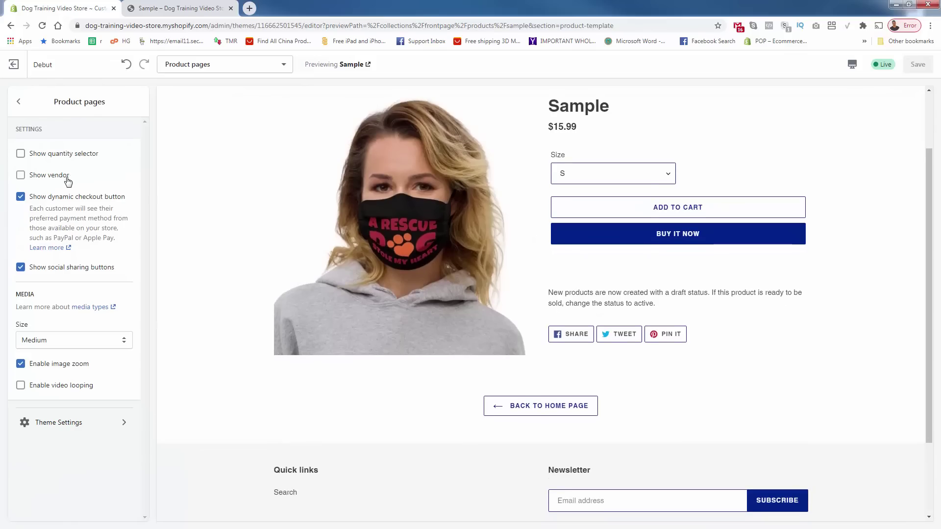
{"action": "left_click", "coordinate": [69, 160]}
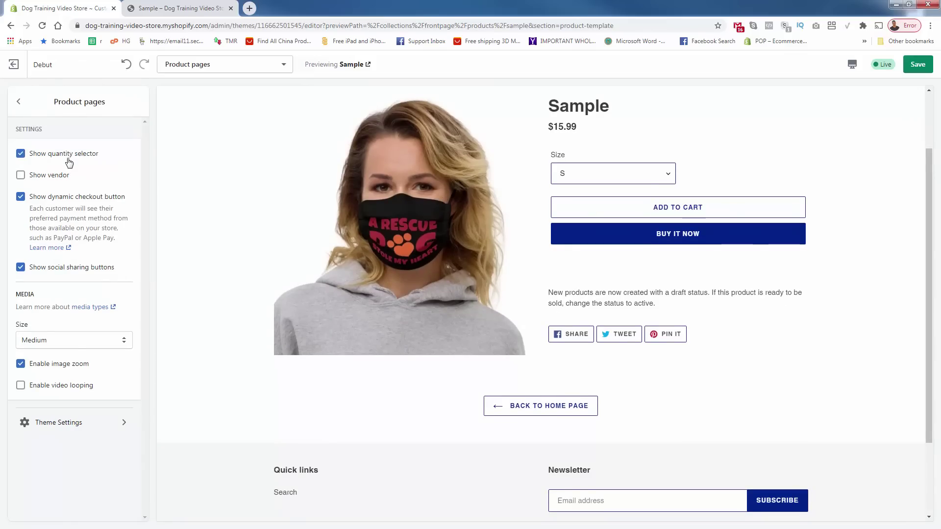
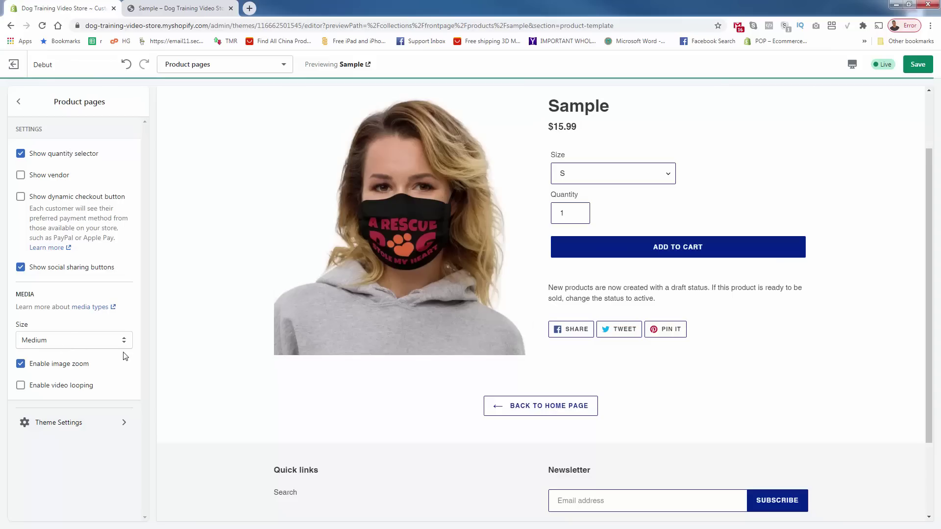
{"action": "scroll", "coordinate": [196, 320], "scroll_direction": "up", "scroll_amount": 1}
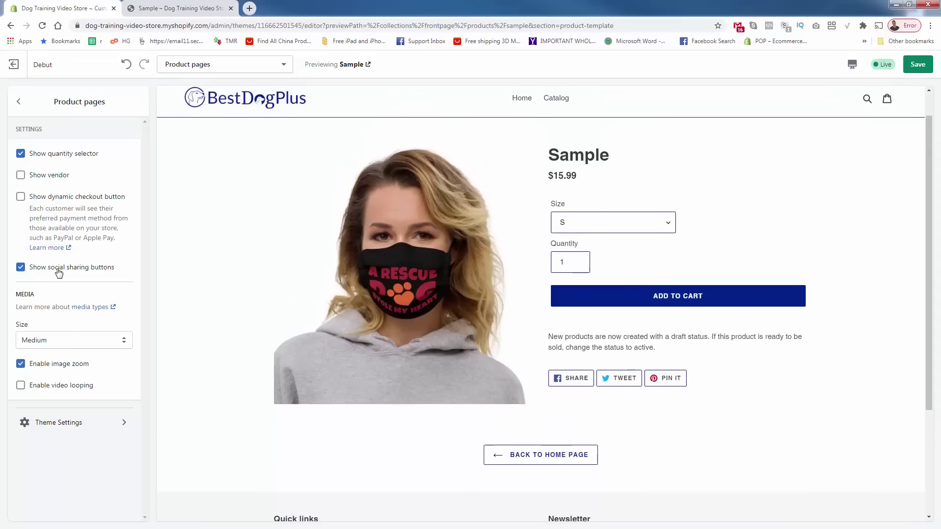
{"action": "left_click", "coordinate": [59, 272]}
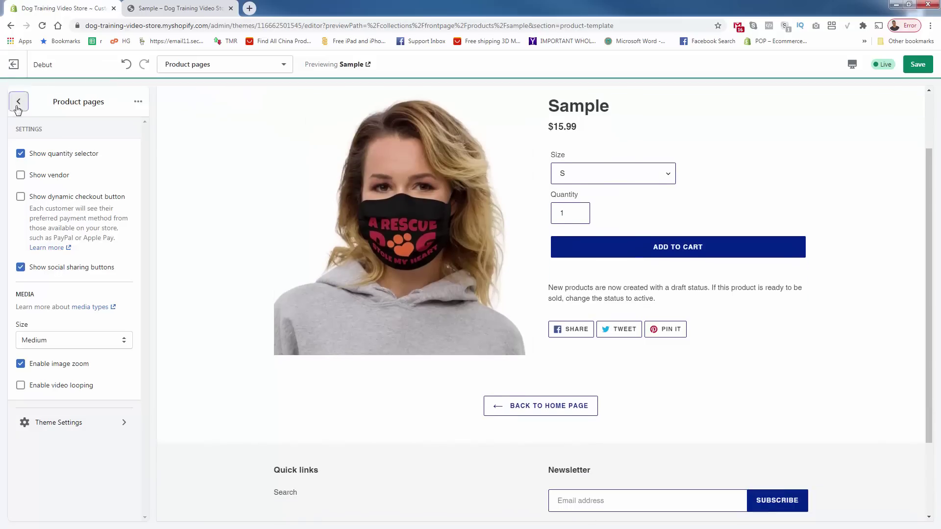
{"action": "left_click", "coordinate": [19, 102]}
Set the Product recommendations heading to "Related Products" and save the theme
{"action": "left_click", "coordinate": [59, 209]}
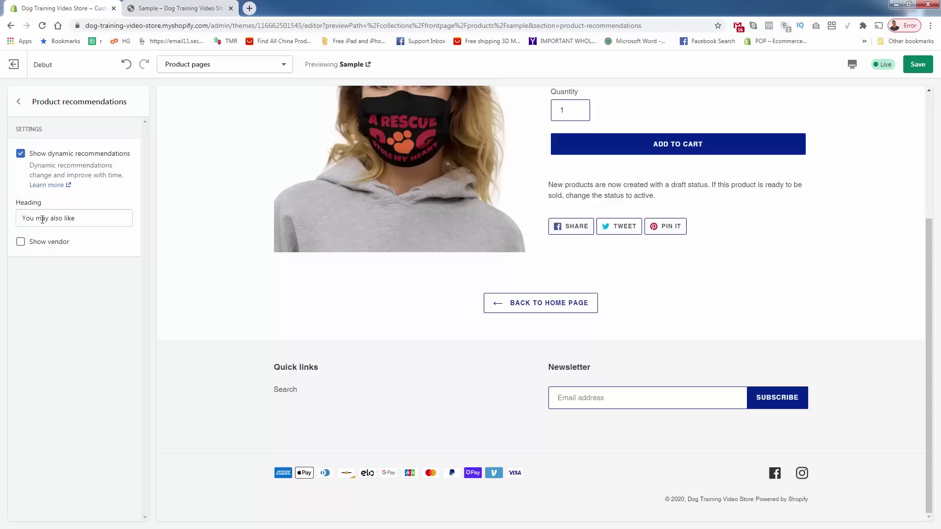
{"action": "left_click", "coordinate": [28, 212]}
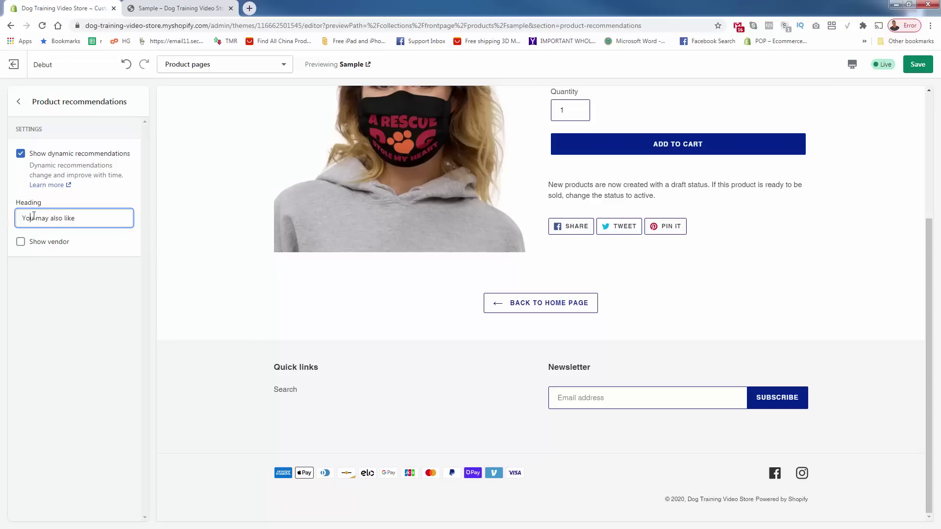
{"action": "triple_click", "coordinate": [35, 215]}
{"action": "type", "text": "Related Products"}
{"action": "left_click", "coordinate": [918, 64]}
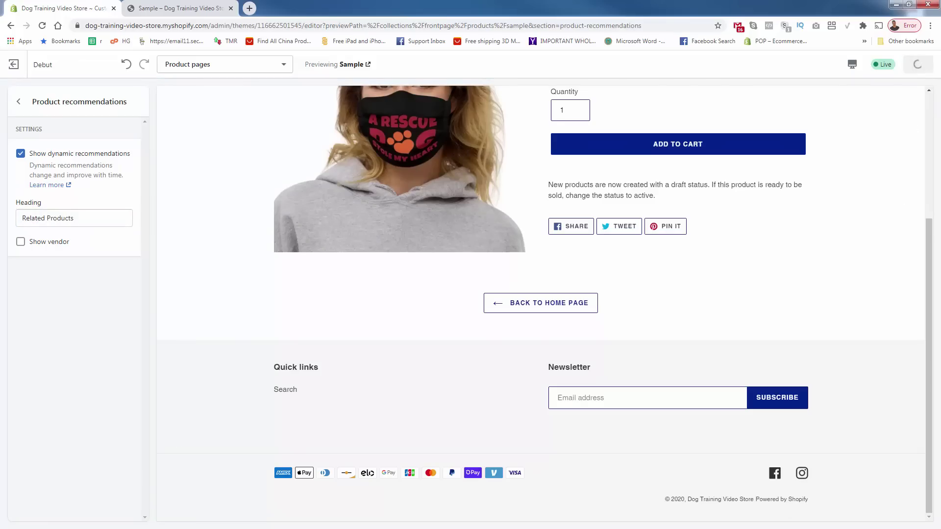
Reload the live Sample product page and compare it with the theme editor's preview
{"action": "key", "text": "ctrl+Tab"}
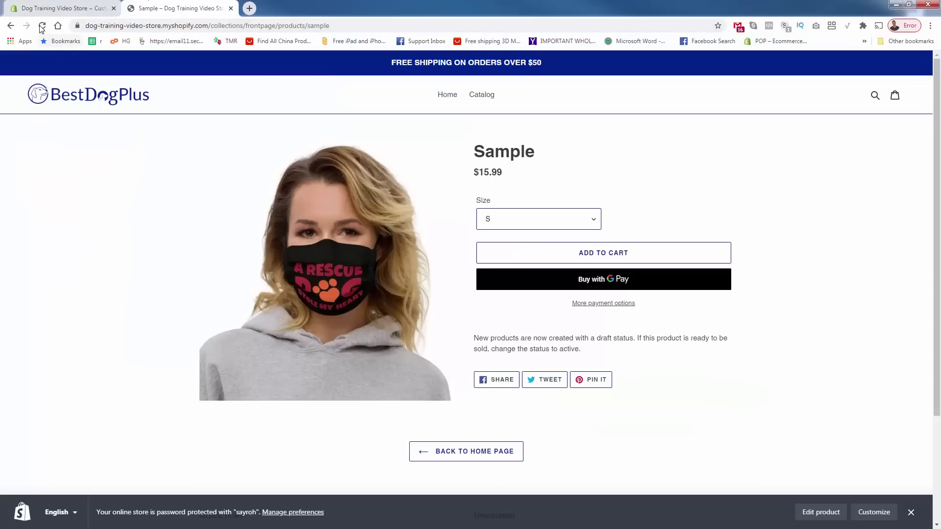
{"action": "key", "text": "F5"}
{"action": "left_click", "coordinate": [63, 7]}
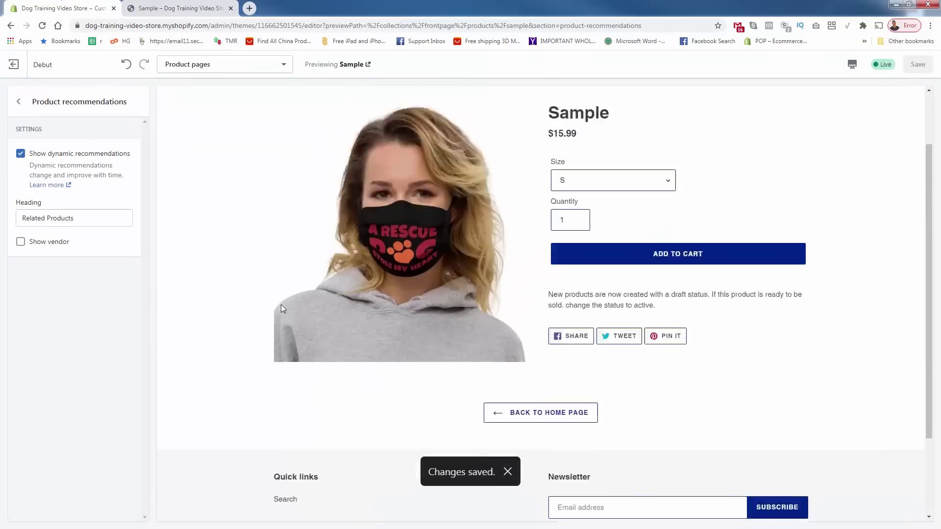
{"action": "left_click", "coordinate": [172, 6]}
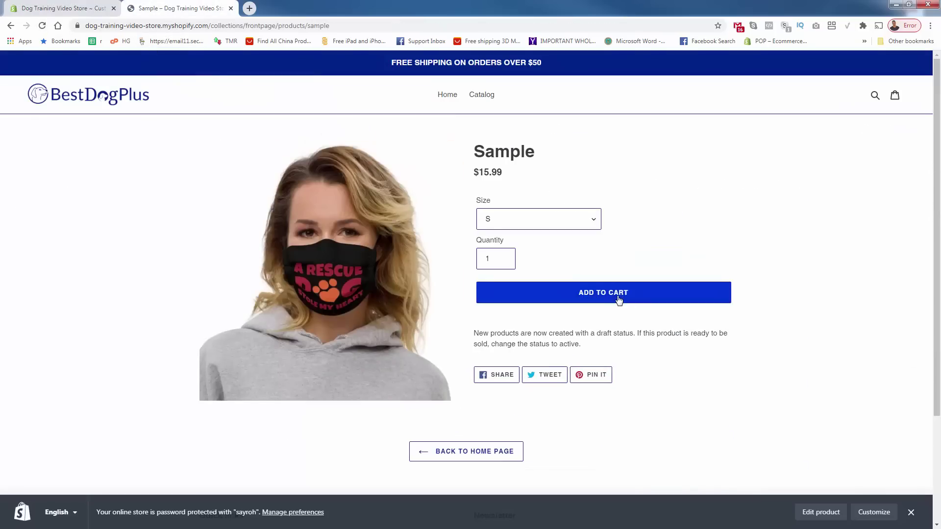
Add 5 units of the Sample product to the cart, review the cart page and return to the storefront's home page
{"action": "left_click", "coordinate": [500, 258]}
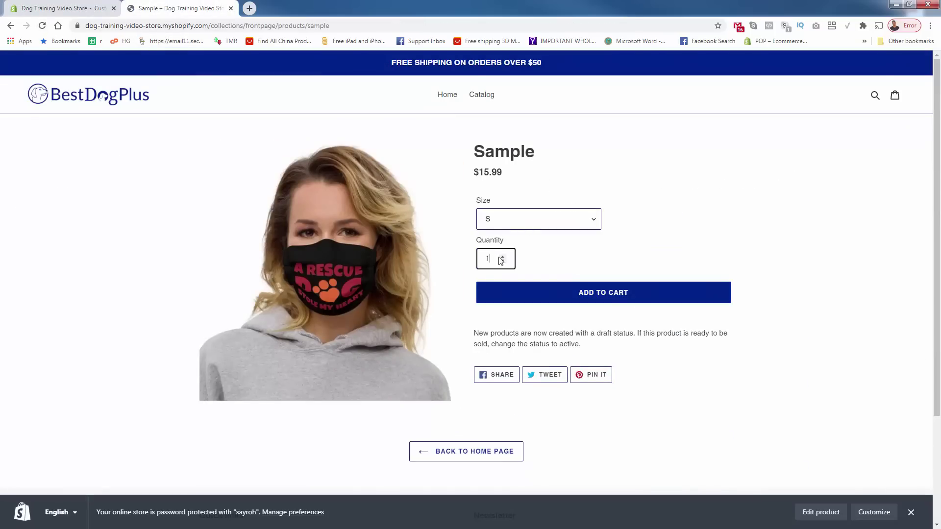
{"action": "left_click", "coordinate": [501, 257]}
{"action": "left_click", "coordinate": [501, 257]}
{"action": "left_click", "coordinate": [595, 298]}
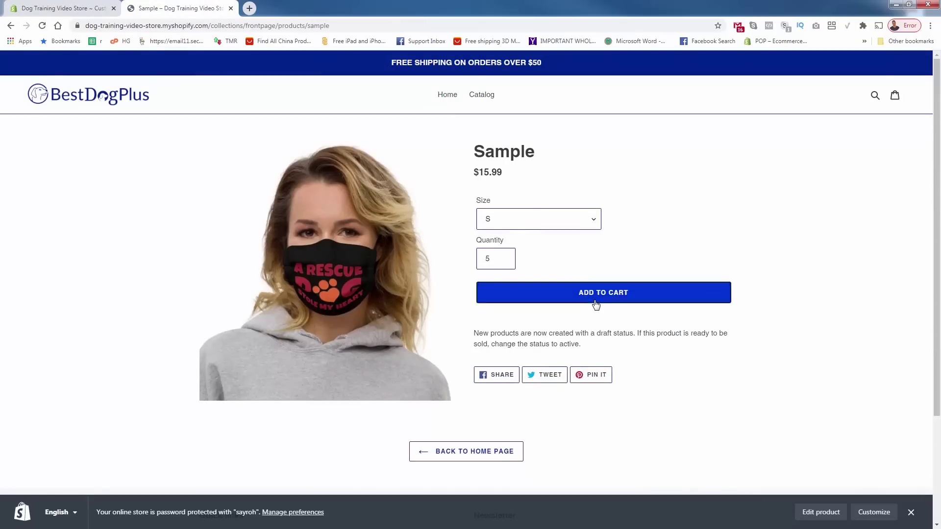
{"action": "left_click", "coordinate": [834, 128]}
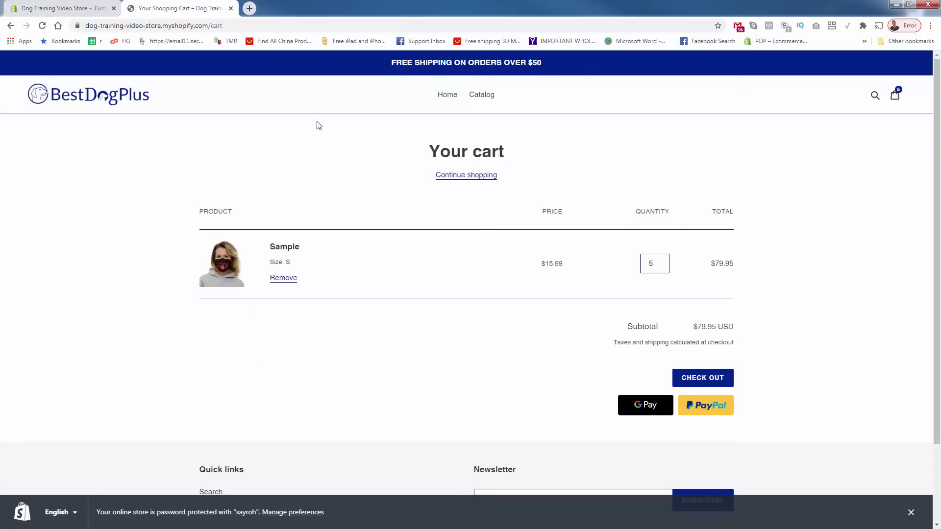
{"action": "scroll", "coordinate": [313, 276], "scroll_direction": "down", "scroll_amount": 2}
{"action": "scroll", "coordinate": [314, 277], "scroll_direction": "up", "scroll_amount": 3}
{"action": "left_click", "coordinate": [60, 89]}
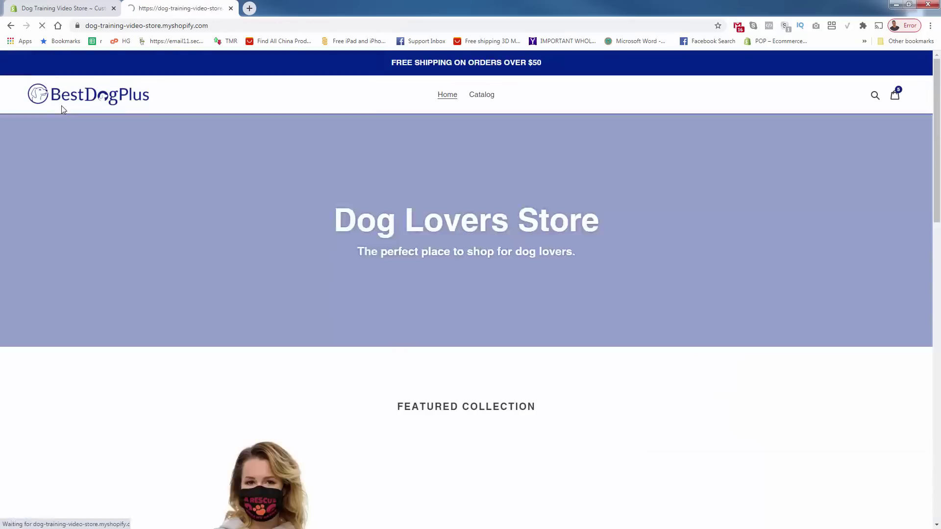
Exit the theme editor and reload the live storefront's home page
{"action": "left_click", "coordinate": [59, 6]}
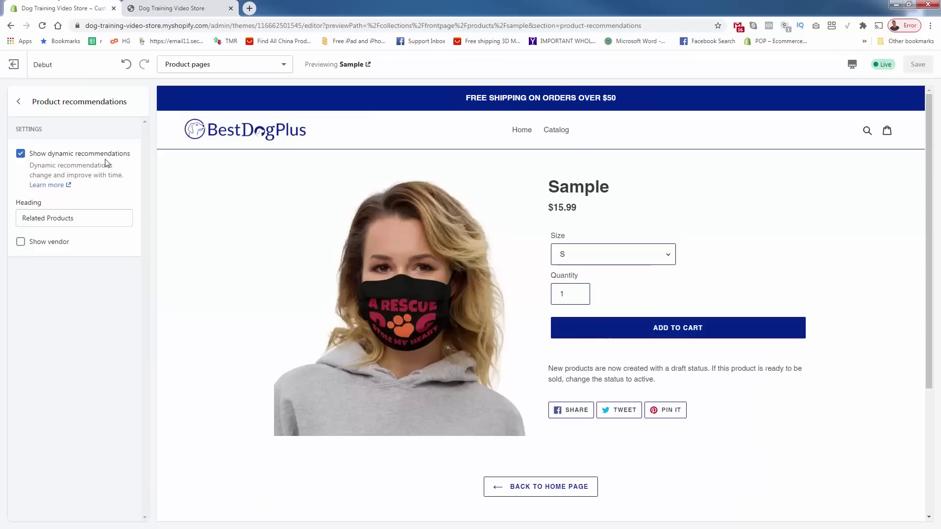
{"action": "left_click", "coordinate": [19, 102]}
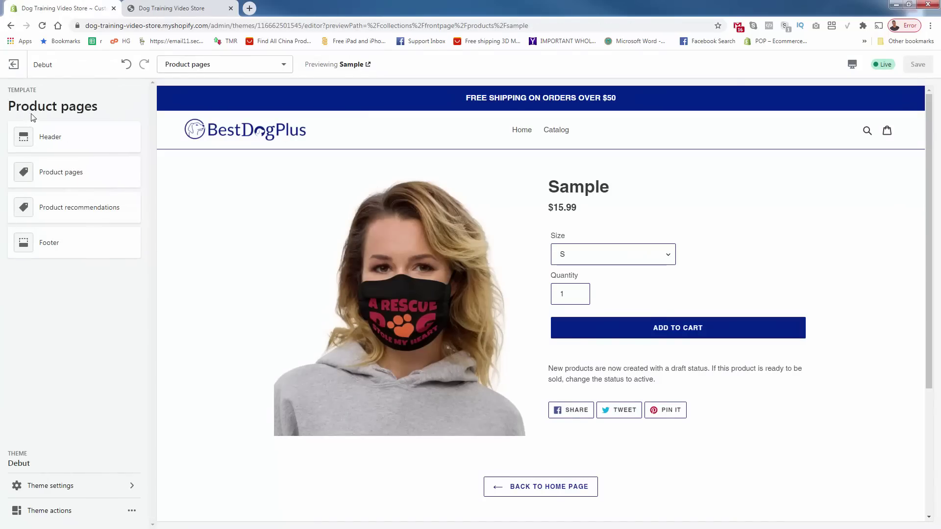
{"action": "left_click", "coordinate": [15, 65]}
{"action": "left_click", "coordinate": [162, 8]}
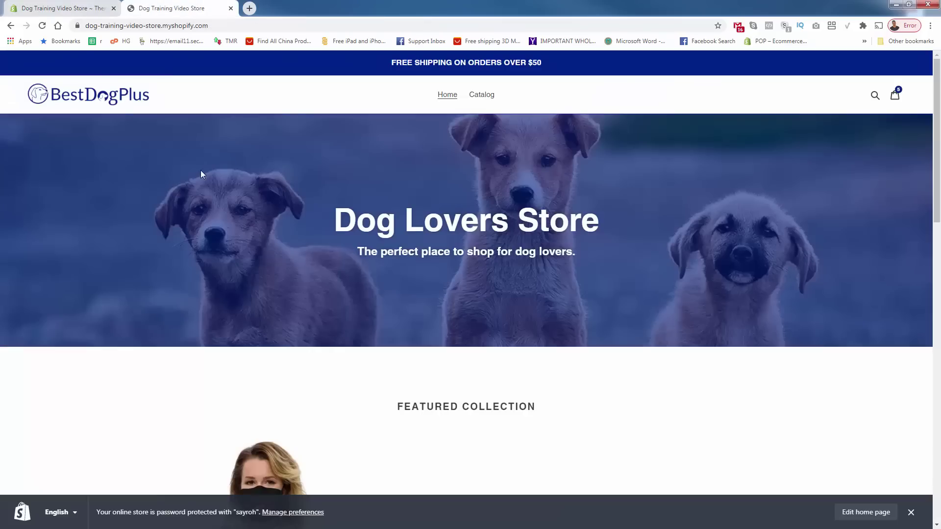
{"action": "left_click", "coordinate": [42, 25]}
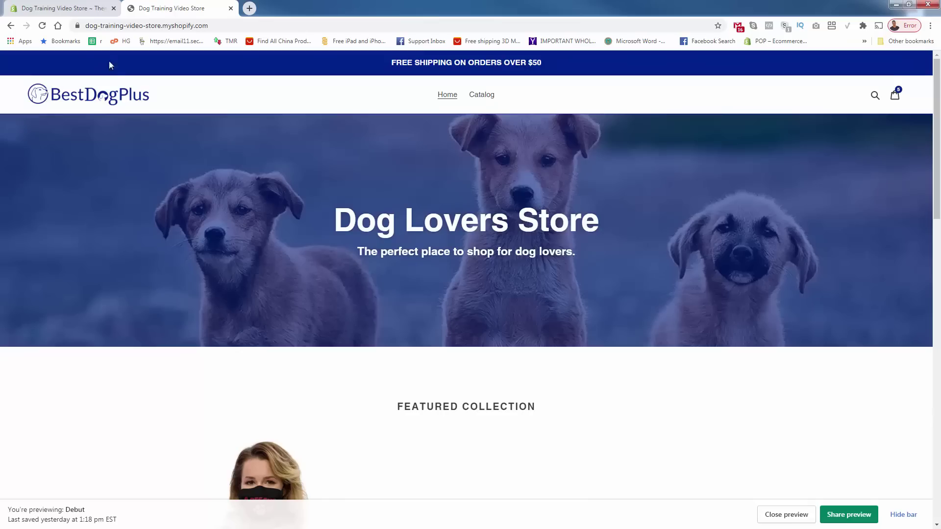
Reopen the Debut theme in the theme editor and review the home page in the mobile preview
{"action": "left_click", "coordinate": [101, 8]}
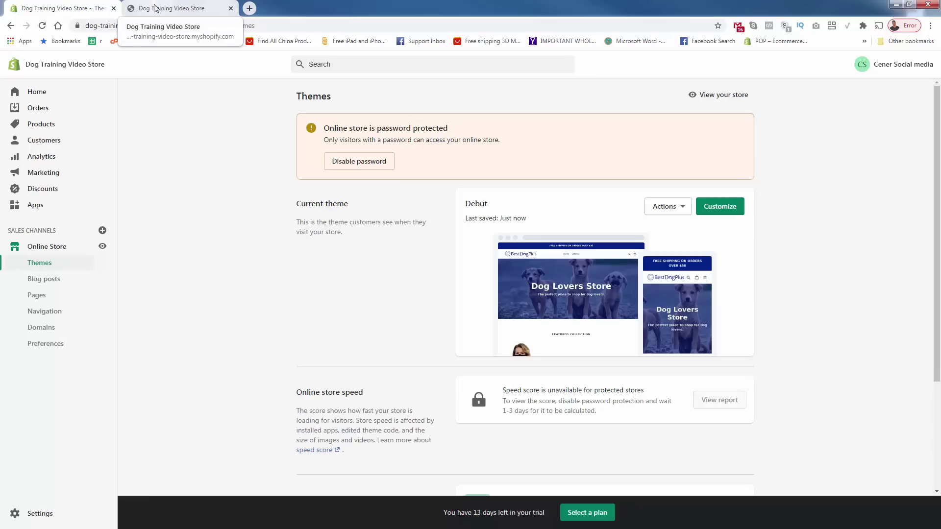
{"action": "left_click", "coordinate": [732, 210]}
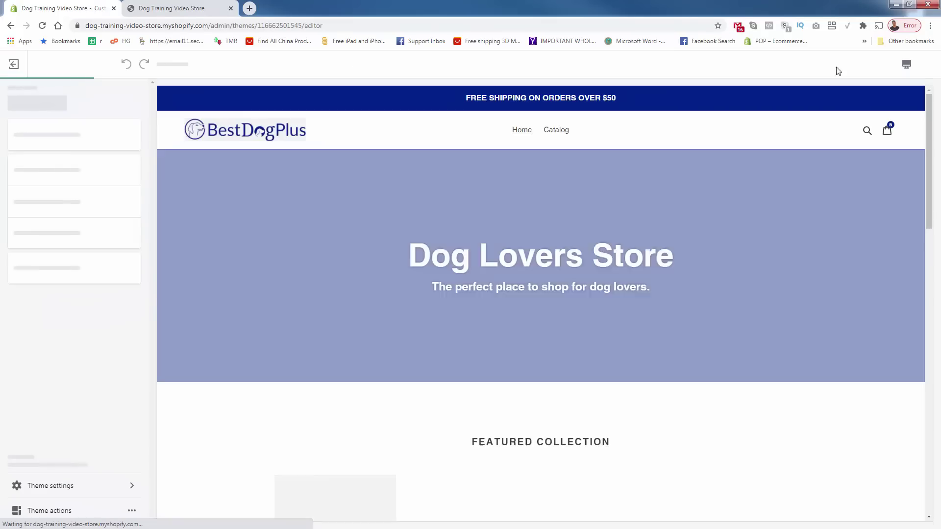
{"action": "left_click", "coordinate": [852, 64]}
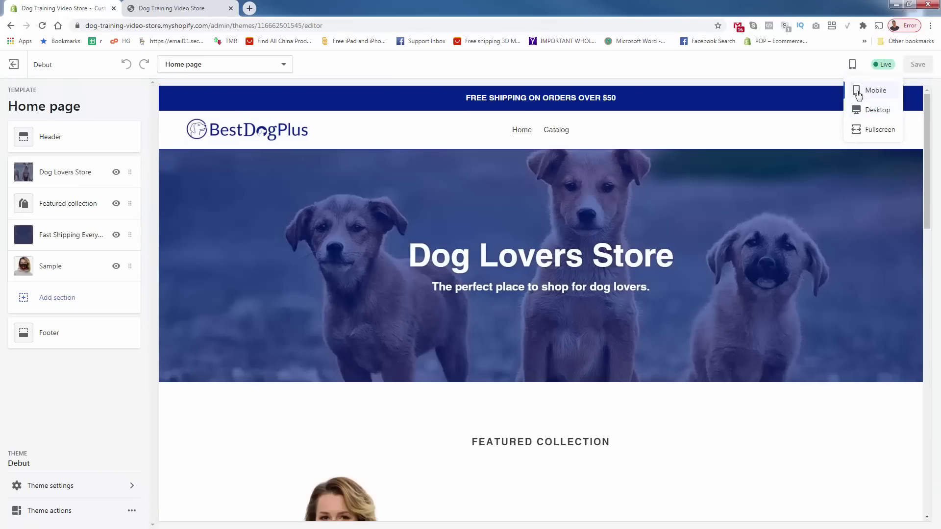
{"action": "left_click", "coordinate": [858, 93]}
{"action": "scroll", "coordinate": [514, 253], "scroll_direction": "down", "scroll_amount": 6}
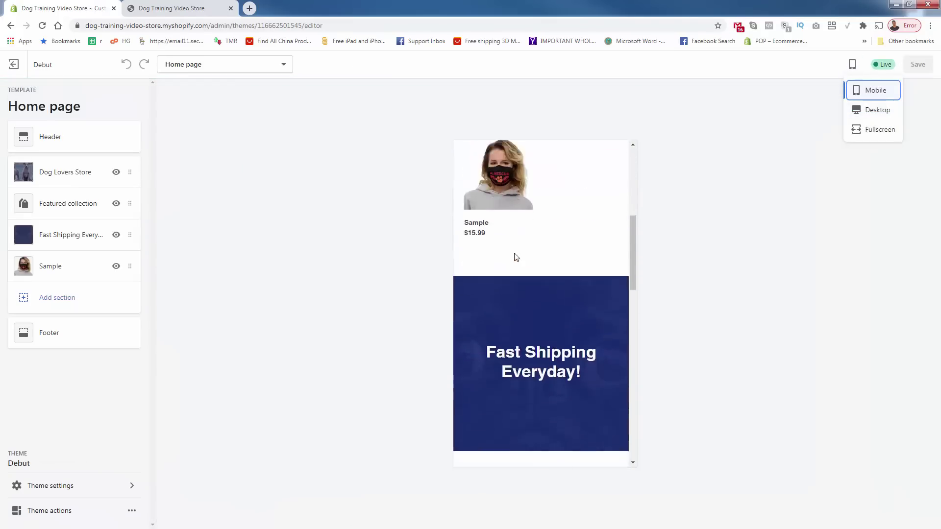
{"action": "scroll", "coordinate": [517, 257], "scroll_direction": "down", "scroll_amount": 10}
{"action": "scroll", "coordinate": [522, 293], "scroll_direction": "up", "scroll_amount": 5}
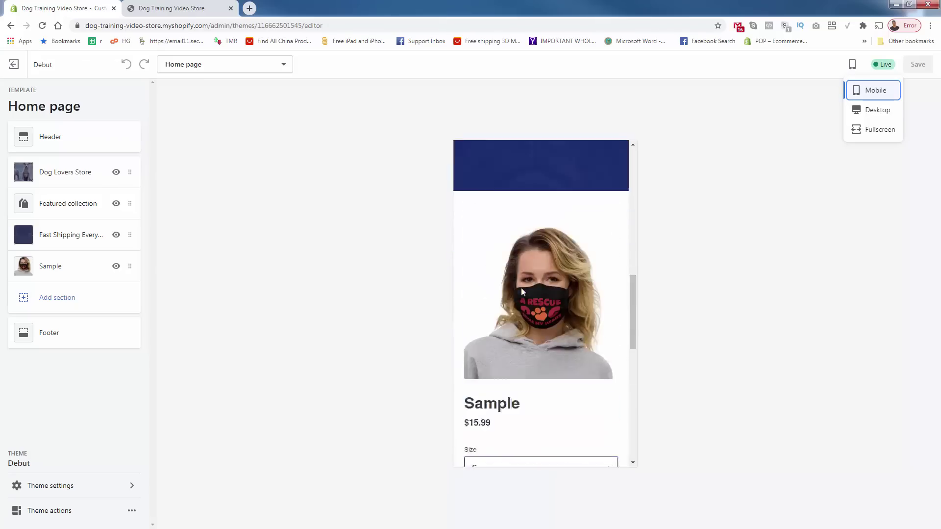
{"action": "scroll", "coordinate": [537, 356], "scroll_direction": "down", "scroll_amount": 3}
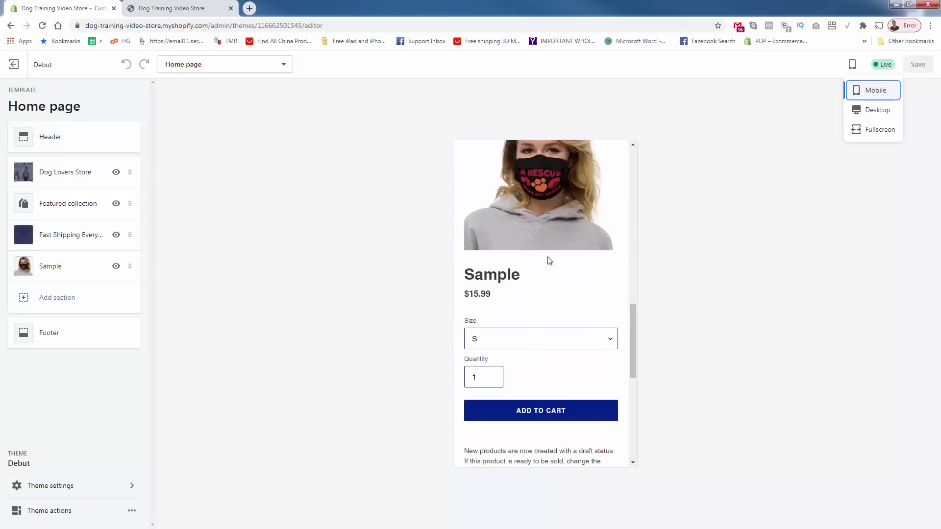
{"action": "left_click", "coordinate": [548, 238]}
{"action": "scroll", "coordinate": [531, 287], "scroll_direction": "up", "scroll_amount": 13}
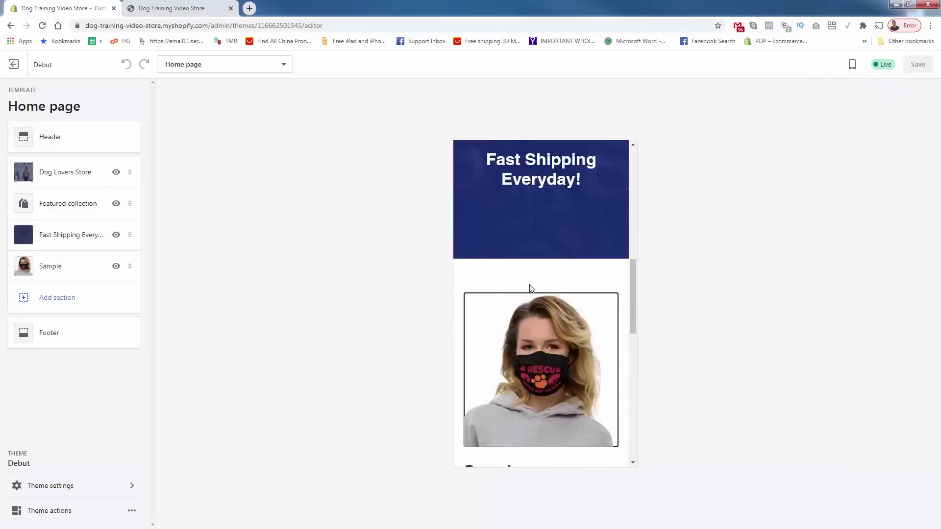
Open the Sample product from the home page in the mobile preview and review its product page down to the footer
{"action": "left_click", "coordinate": [506, 415]}
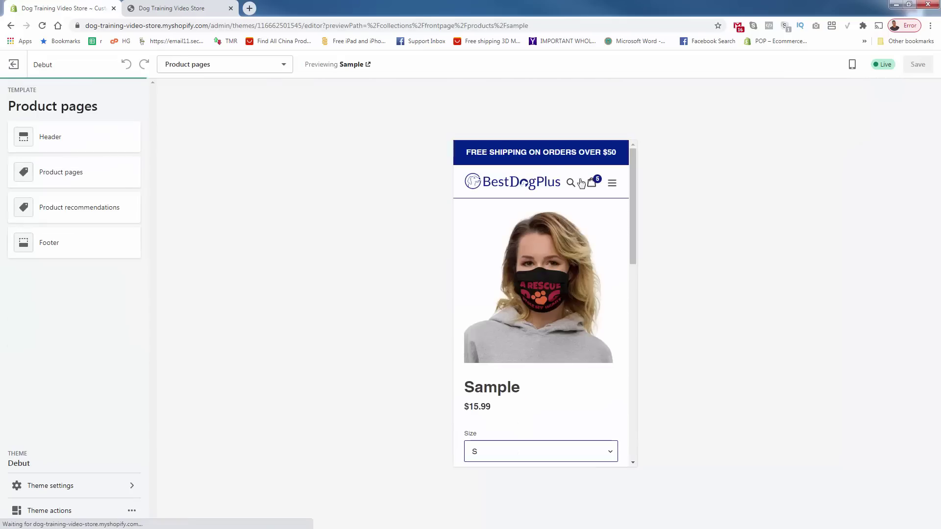
{"action": "scroll", "coordinate": [567, 213], "scroll_direction": "down", "scroll_amount": 6}
{"action": "scroll", "coordinate": [567, 280], "scroll_direction": "down", "scroll_amount": 5}
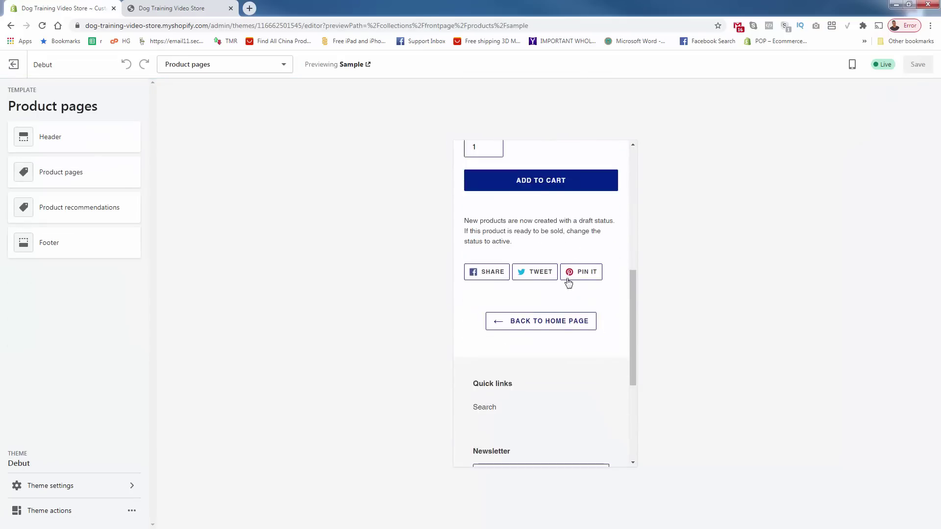
{"action": "scroll", "coordinate": [567, 431], "scroll_direction": "up", "scroll_amount": 11}
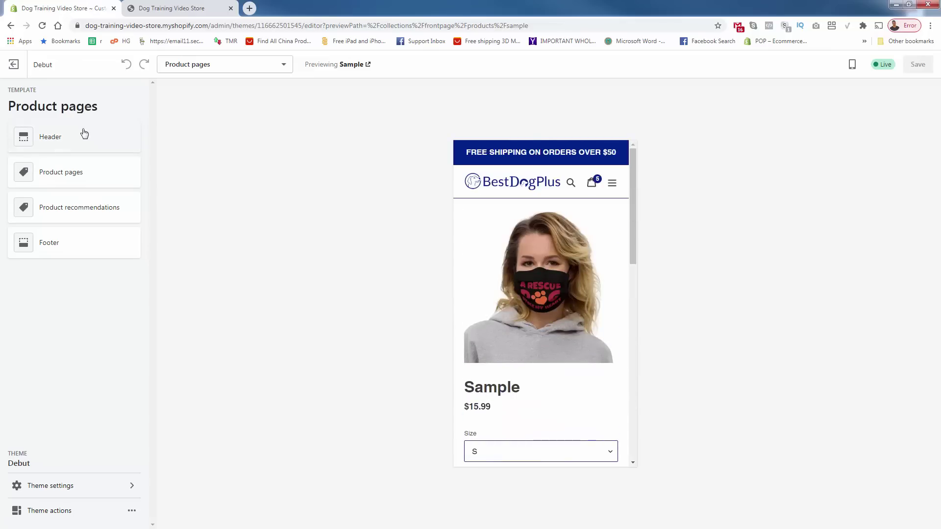
Return the theme editor to the Home page template and set the preview to Desktop
{"action": "left_click", "coordinate": [250, 69]}
{"action": "left_click", "coordinate": [225, 91]}
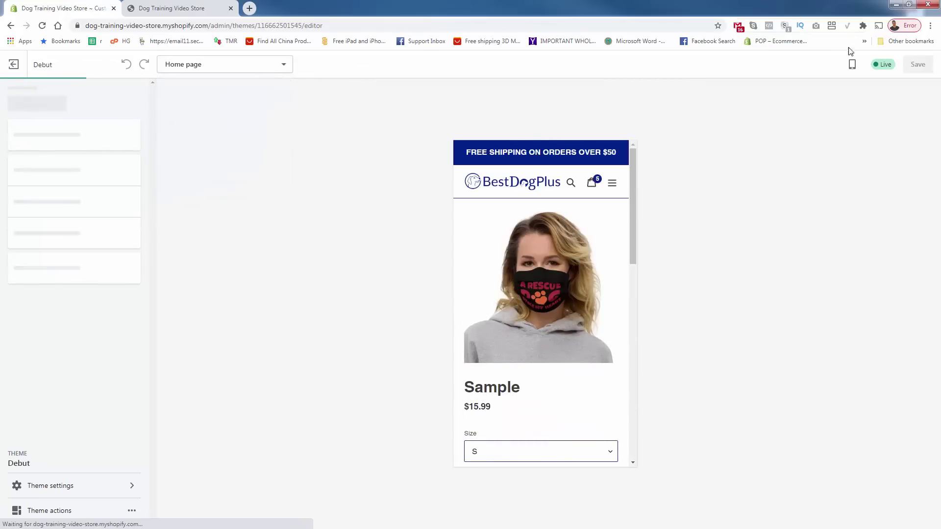
{"action": "left_click", "coordinate": [847, 73]}
{"action": "left_click", "coordinate": [859, 110]}
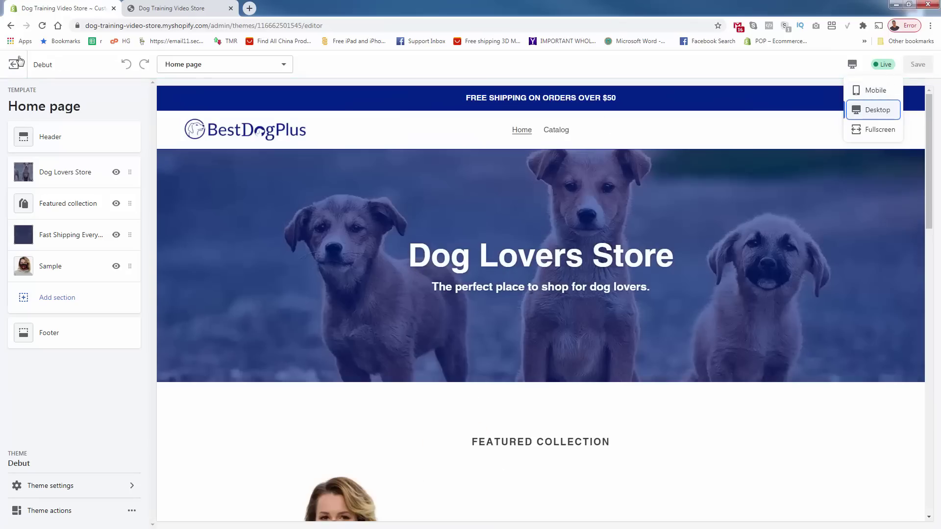
Exit the theme editor and read the online store's password protection notice on the Themes page
{"action": "left_click", "coordinate": [12, 65]}
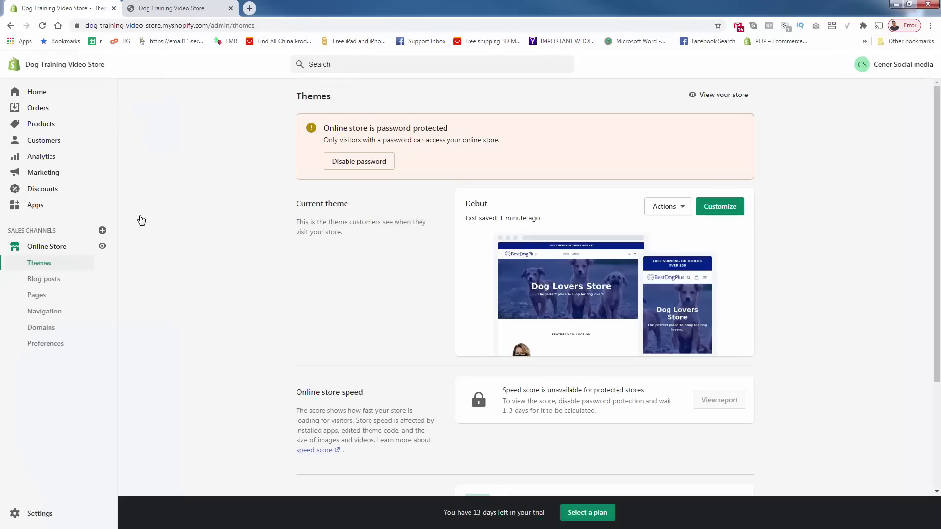
{"action": "triple_click", "coordinate": [376, 129]}
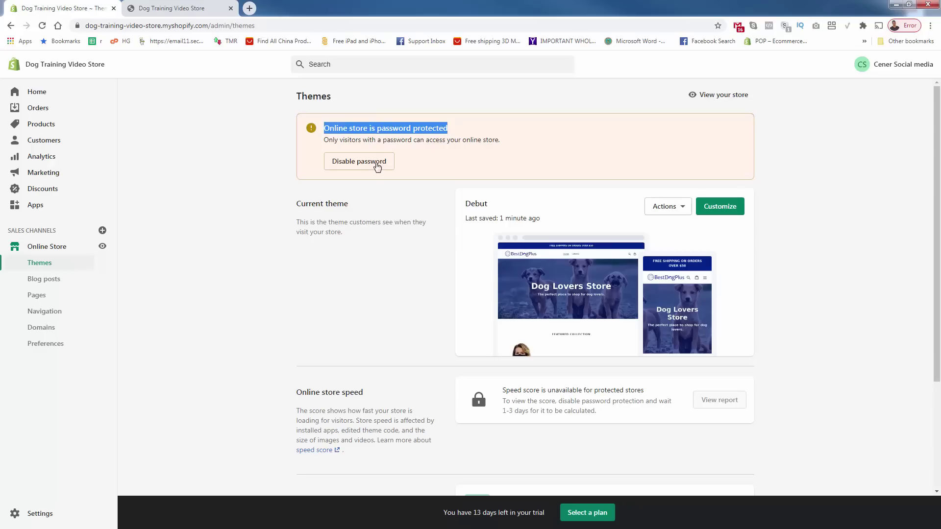
{"action": "left_click", "coordinate": [214, 245]}
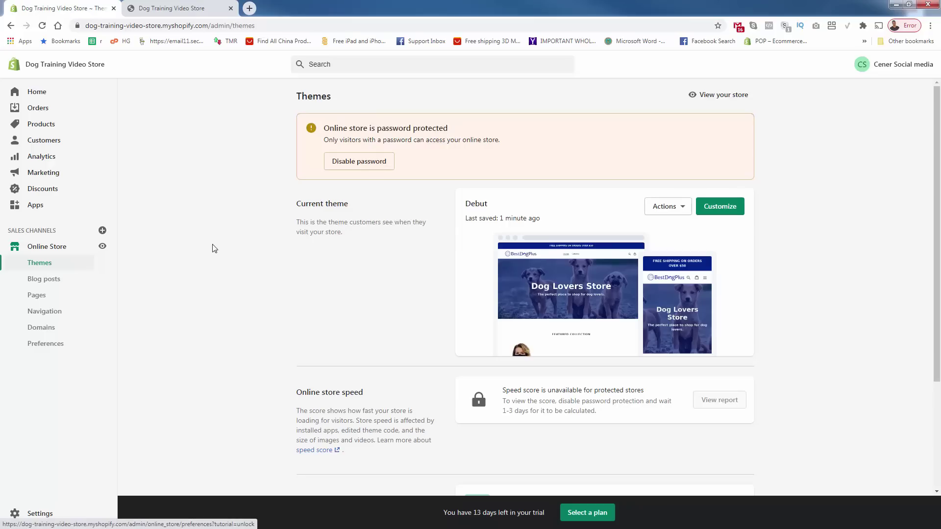
{"action": "triple_click", "coordinate": [371, 129]}
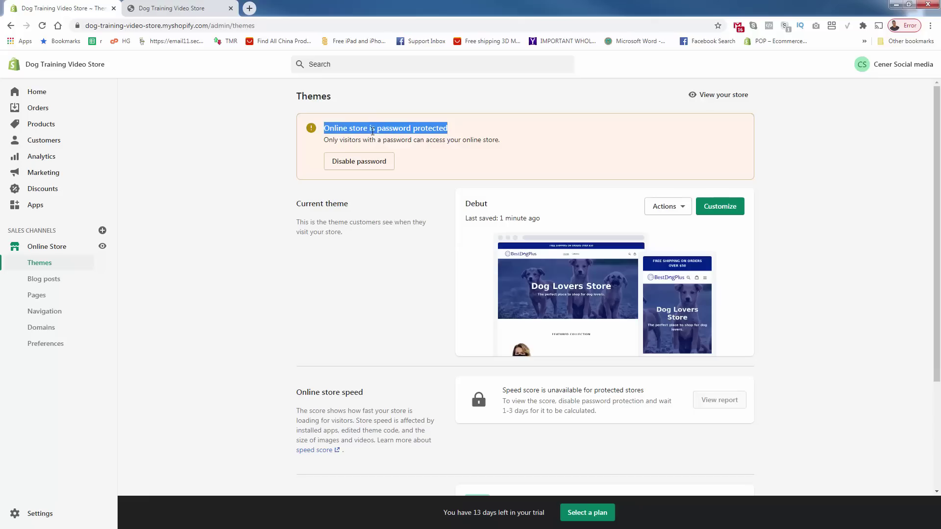
{"action": "left_click", "coordinate": [372, 131]}
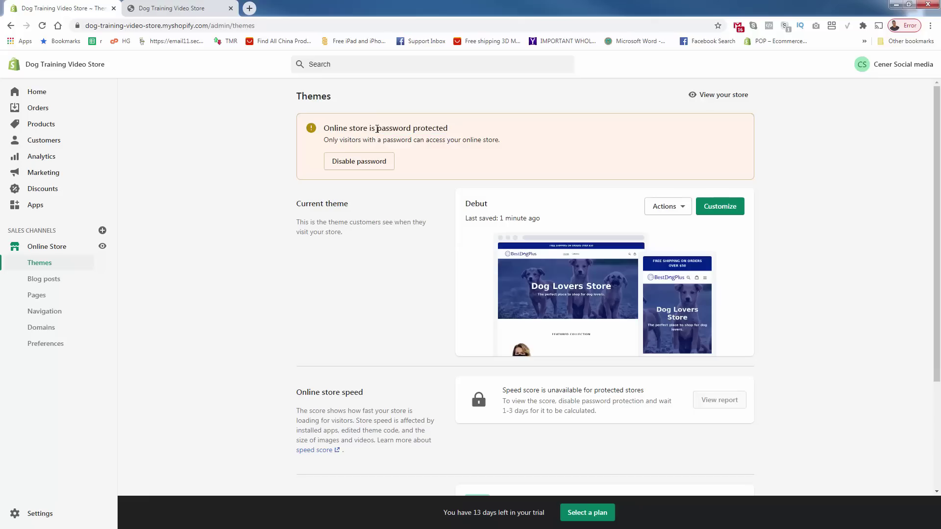
Open the store's Pages section, review the Catalog page and its URL on the live storefront, and return to the storefront's home page
{"action": "left_click", "coordinate": [47, 297]}
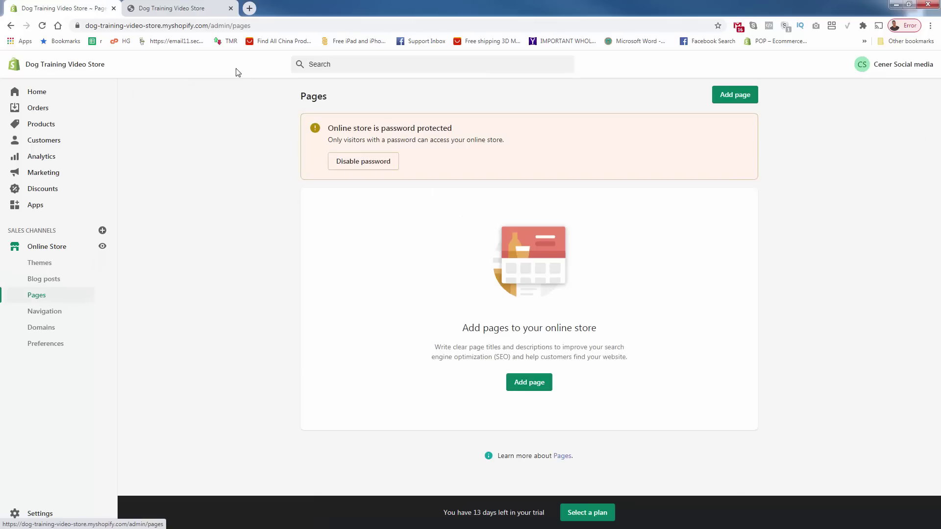
{"action": "left_click", "coordinate": [184, 10]}
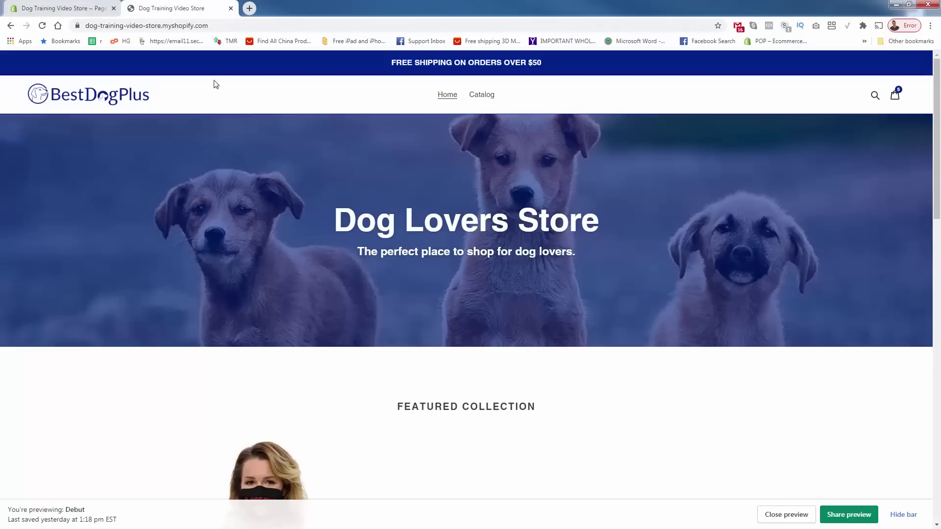
{"action": "left_click", "coordinate": [481, 95]}
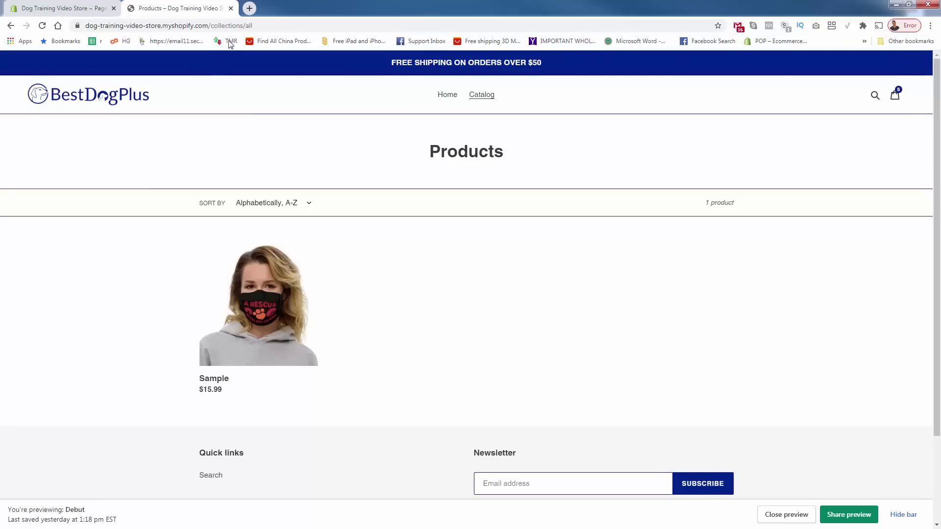
{"action": "left_click_drag", "start_coordinate": [265, 25], "coordinate": [287, 26]}
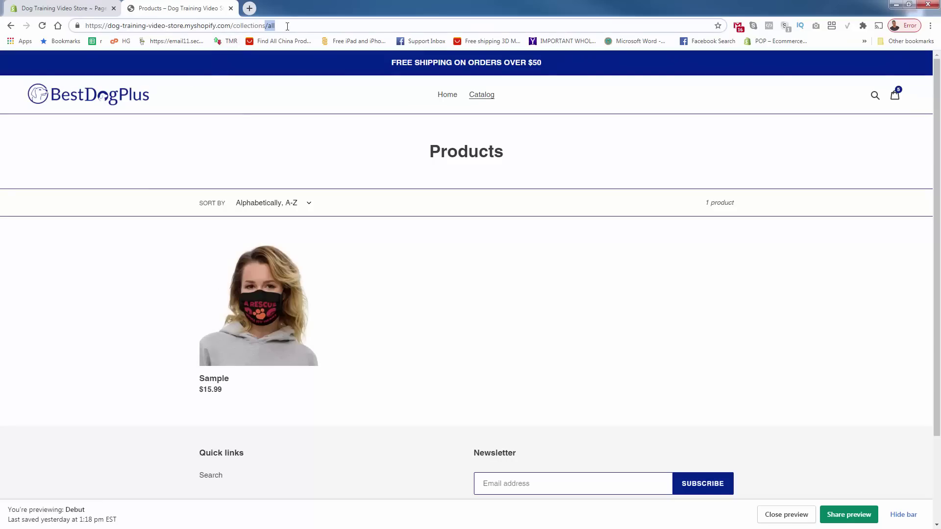
{"action": "left_click", "coordinate": [467, 289]}
{"action": "left_click", "coordinate": [11, 27]}
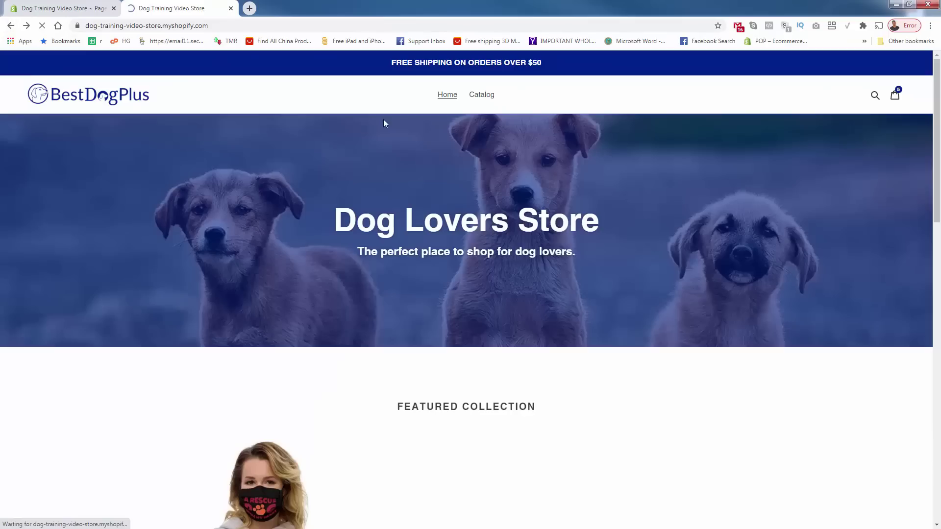
Create and save a visible page titled "Contact Us" in the store admin using the page.contact template
{"action": "left_click", "coordinate": [36, 4]}
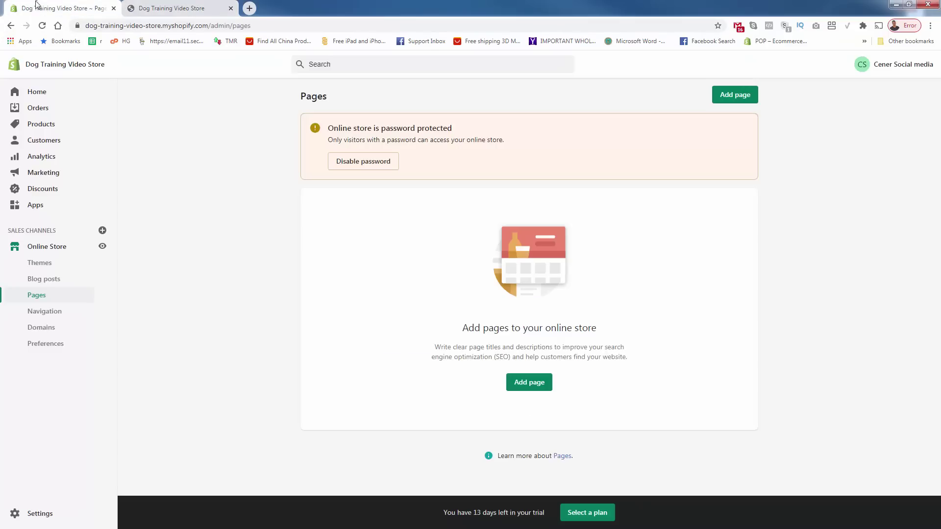
{"action": "left_click", "coordinate": [523, 387]}
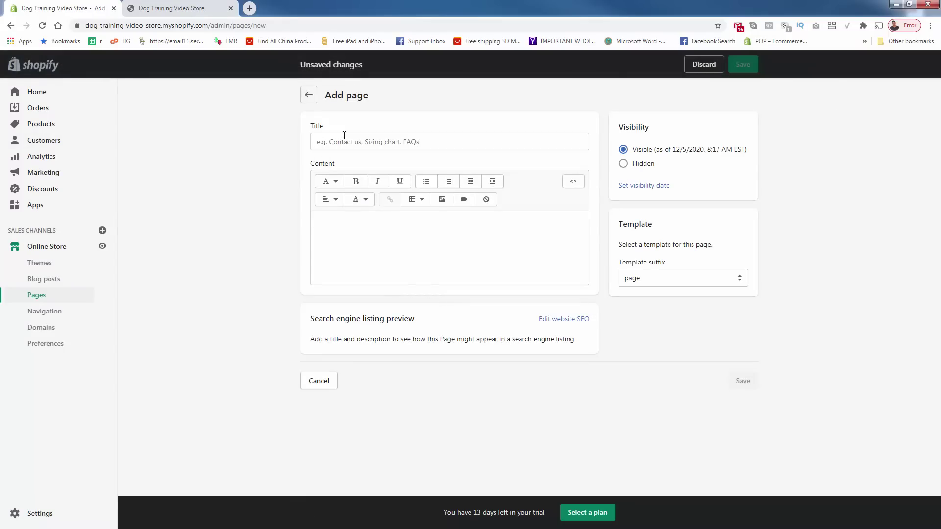
{"action": "left_click", "coordinate": [345, 141]}
{"action": "type", "text": "Contact Us"}
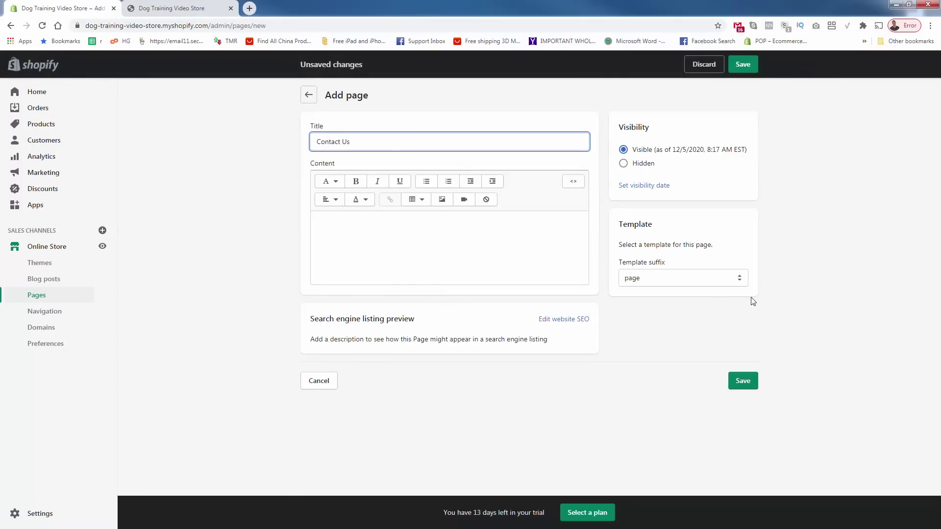
{"action": "left_click", "coordinate": [738, 284]}
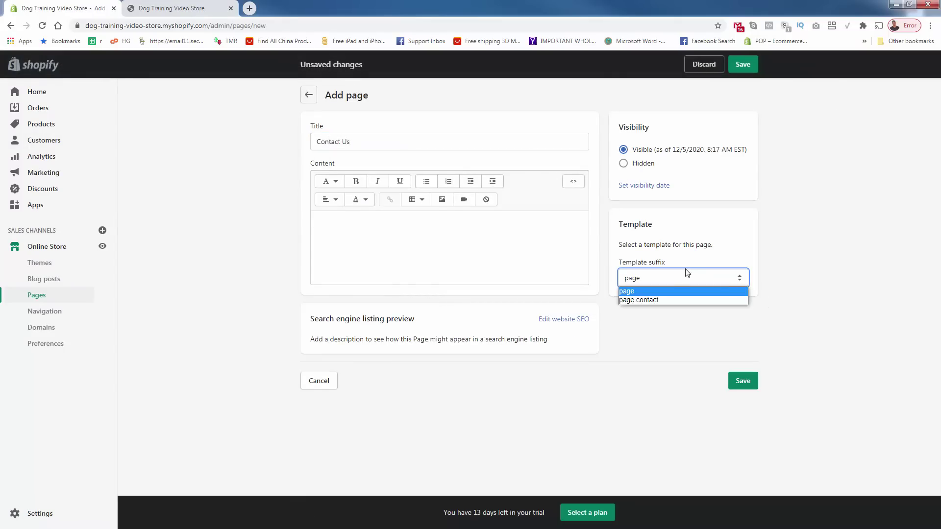
{"action": "left_click", "coordinate": [692, 300]}
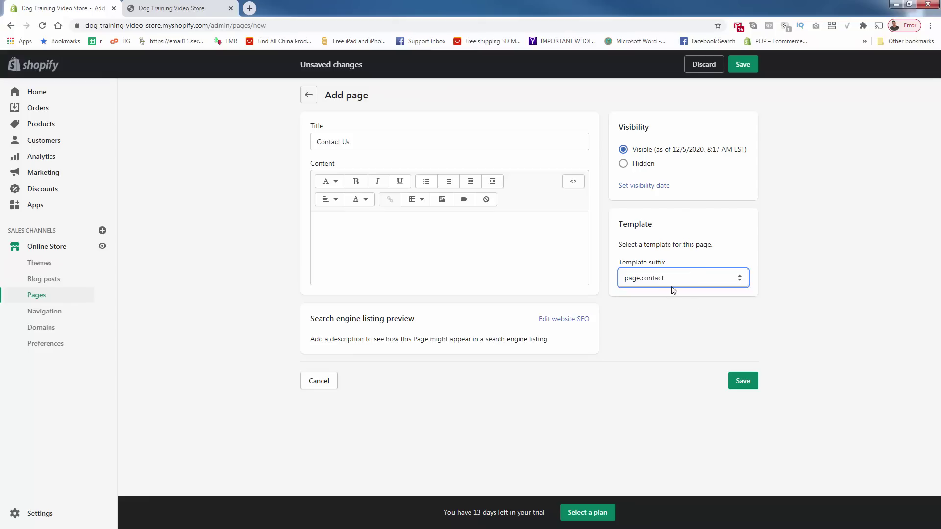
{"action": "left_click", "coordinate": [739, 381]}
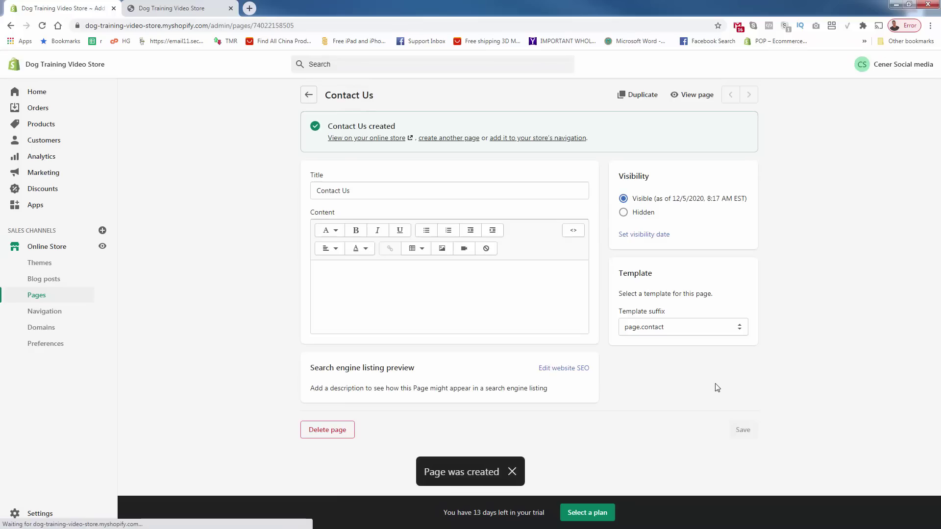
View the new Contact Us page on the online store, review its contact form, and close it
{"action": "left_click", "coordinate": [382, 139]}
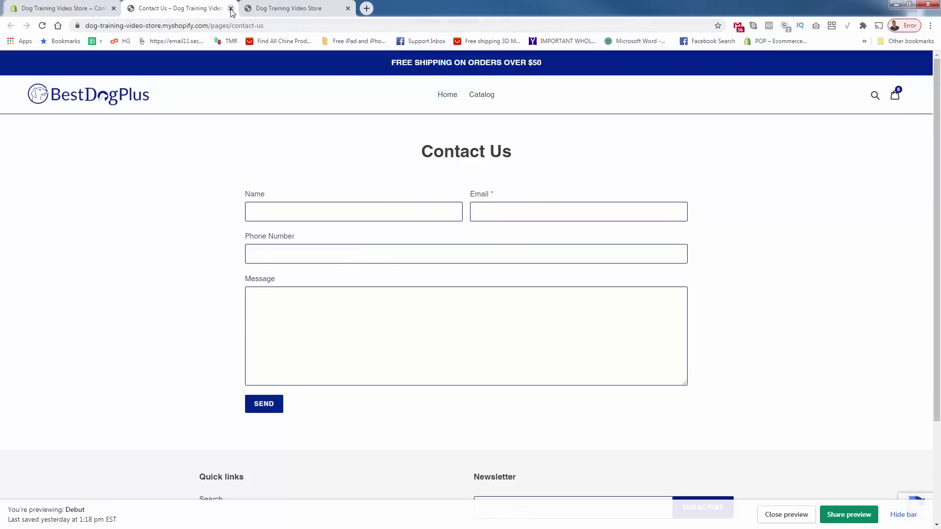
{"action": "scroll", "coordinate": [394, 412], "scroll_direction": "down", "scroll_amount": 3}
{"action": "scroll", "coordinate": [390, 443], "scroll_direction": "up", "scroll_amount": 3}
{"action": "left_click", "coordinate": [231, 8]}
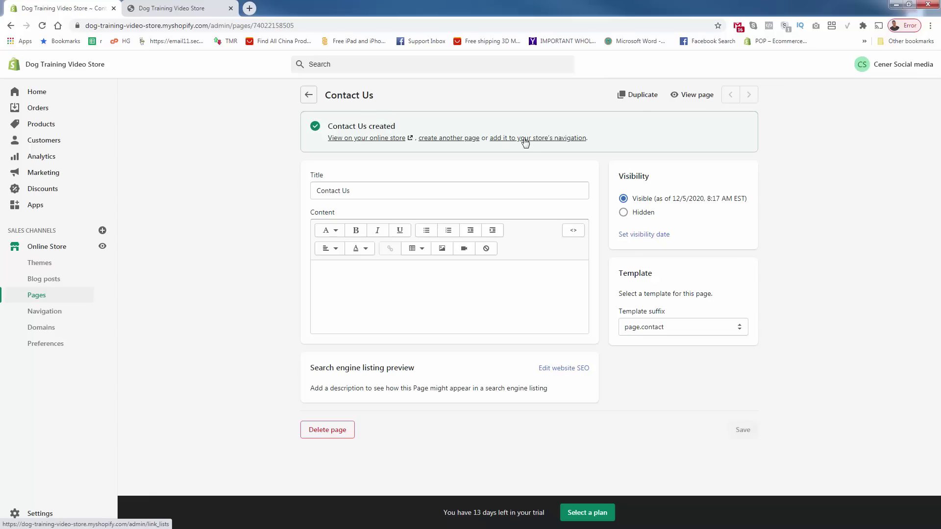
Open the store's Navigation settings and compare the listed menus with the live storefront's header and footer links
{"action": "left_click", "coordinate": [52, 314]}
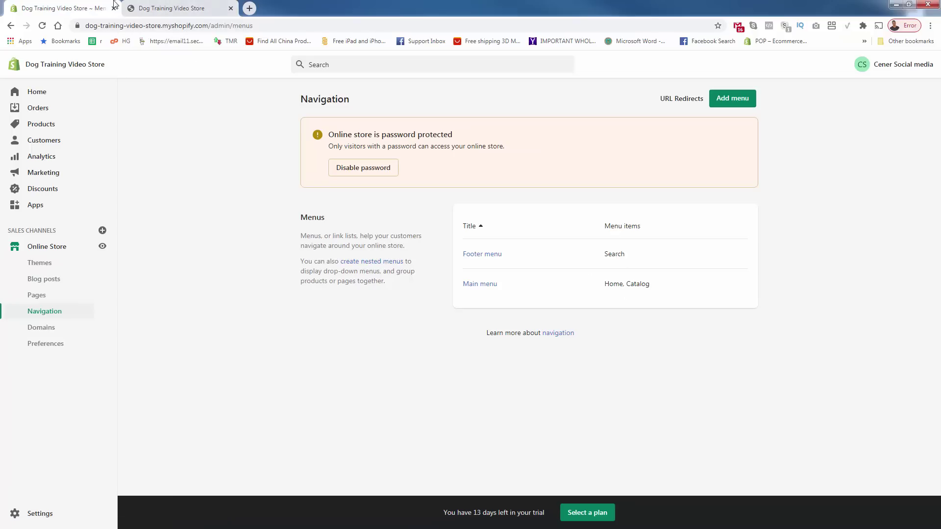
{"action": "left_click", "coordinate": [153, 8]}
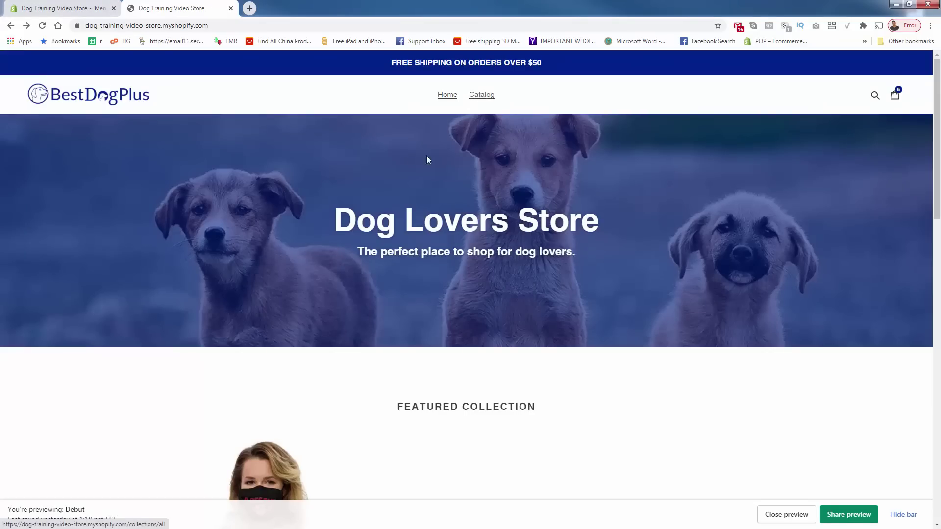
{"action": "scroll", "coordinate": [262, 327], "scroll_direction": "down", "scroll_amount": 15}
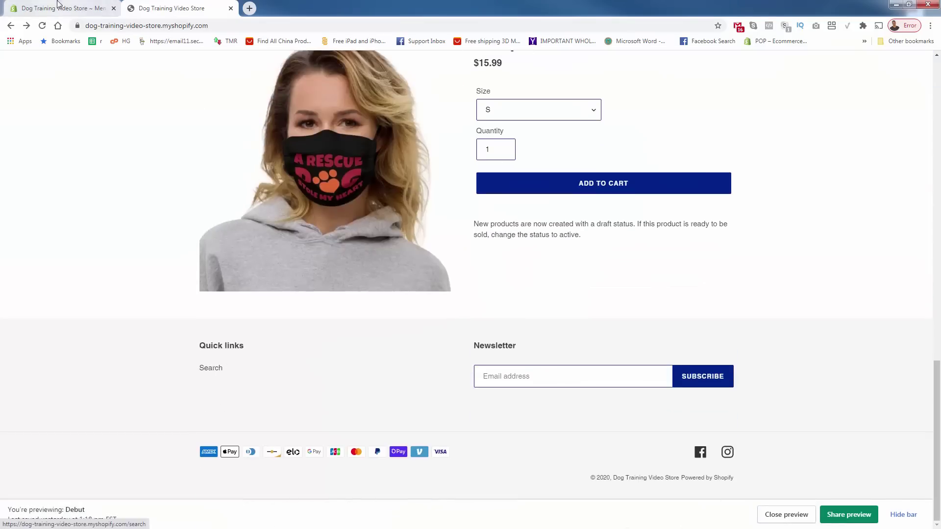
{"action": "left_click", "coordinate": [61, 7]}
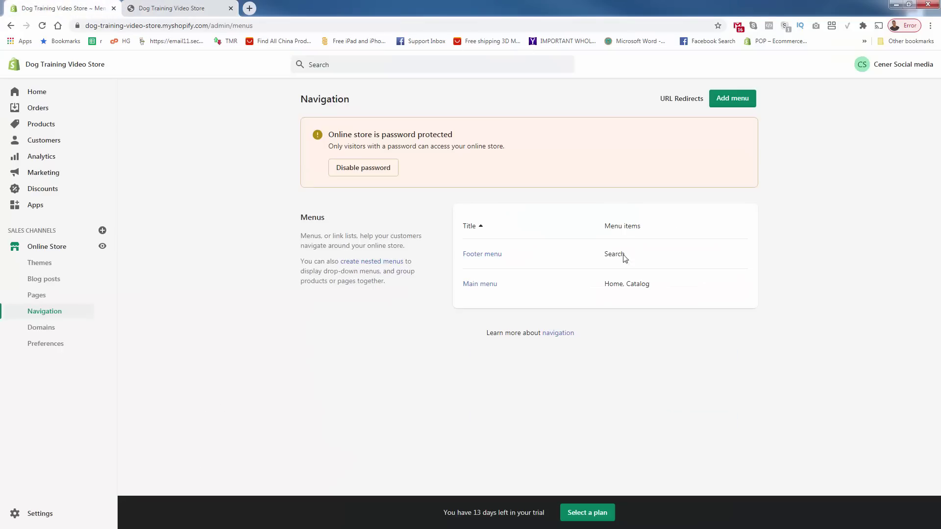
Add a "Contact Us" item linked to the Contact Us page to the Main menu and save the menu
{"action": "left_click", "coordinate": [477, 289]}
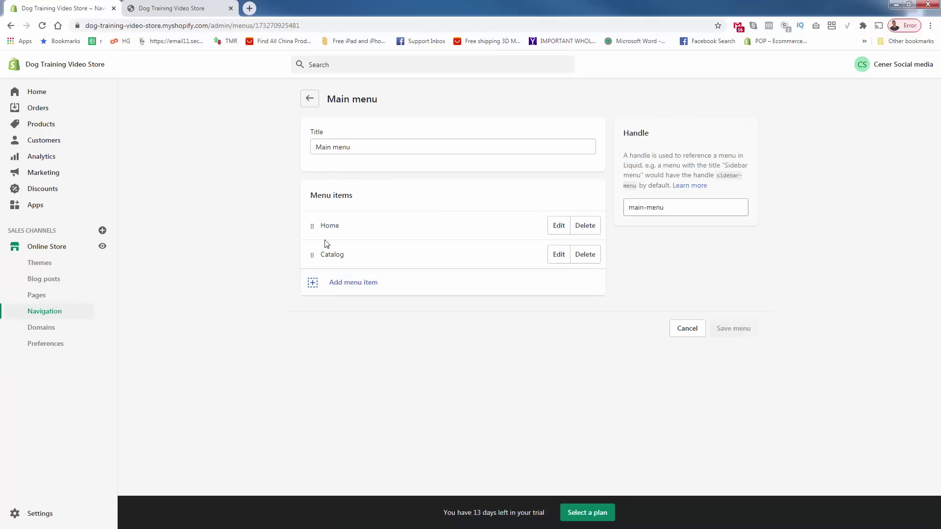
{"action": "mouse_move", "coordinate": [316, 256]}
{"action": "left_mouse_down"}
{"action": "mouse_move", "coordinate": [315, 227]}
{"action": "mouse_move", "coordinate": [315, 256]}
{"action": "left_mouse_up"}
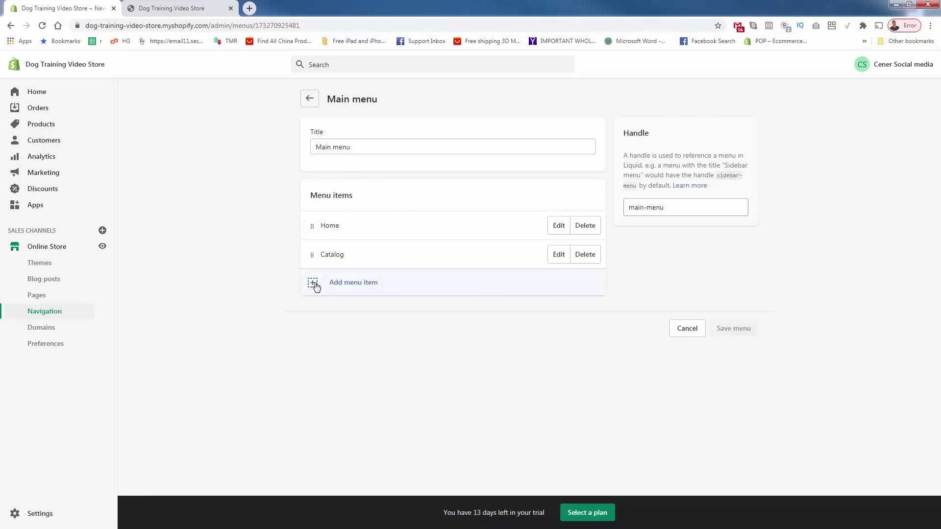
{"action": "left_click", "coordinate": [316, 284]}
{"action": "left_click", "coordinate": [370, 333]}
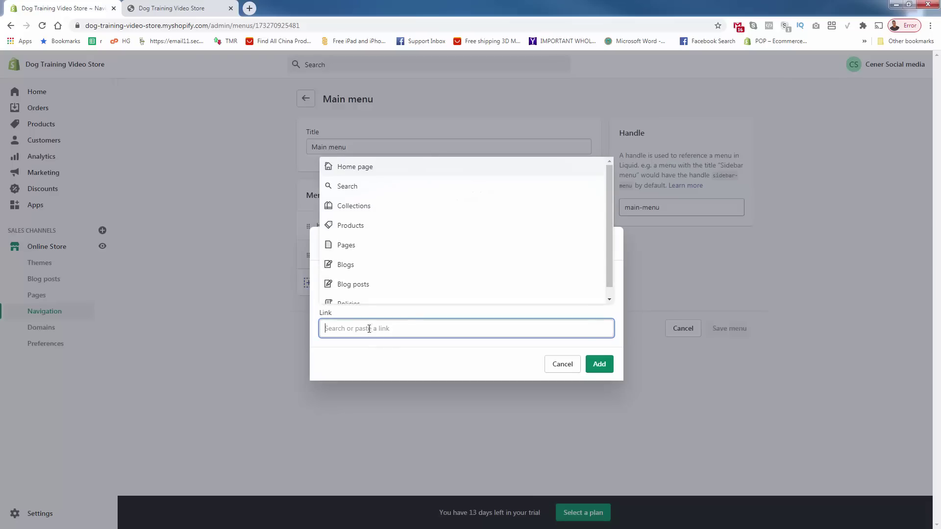
{"action": "left_click", "coordinate": [362, 251]}
{"action": "left_click", "coordinate": [370, 294]}
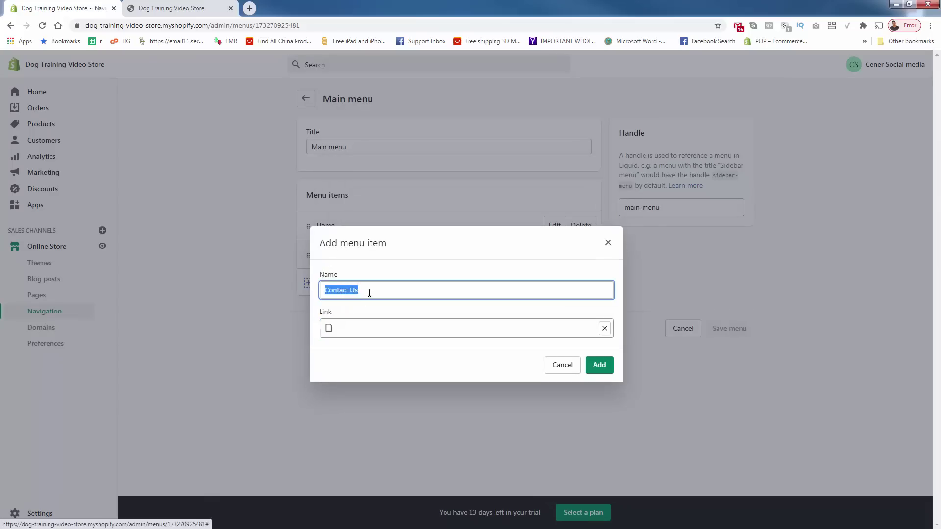
{"action": "left_click", "coordinate": [599, 363]}
{"action": "left_click", "coordinate": [752, 360]}
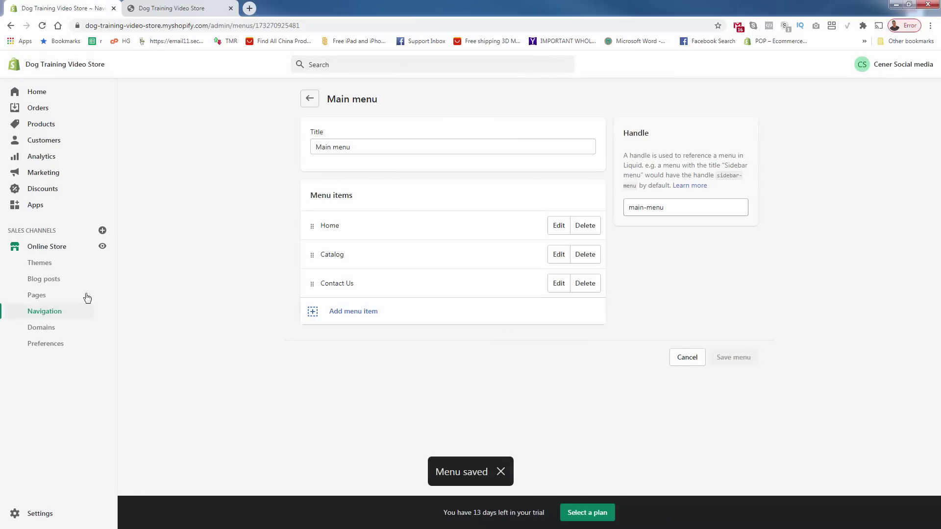
Create and save a visible page titled "FAQs" with the content "Sample"
{"action": "left_click", "coordinate": [40, 296]}
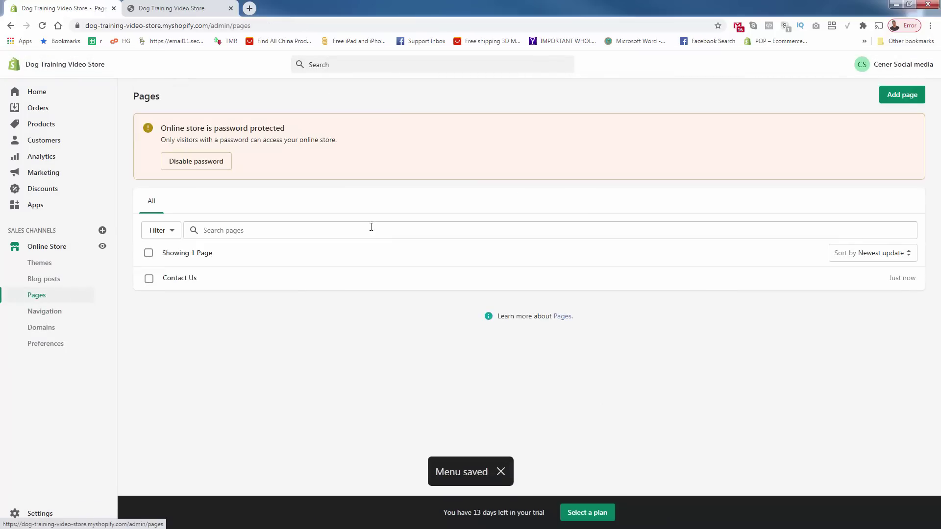
{"action": "left_click", "coordinate": [902, 94]}
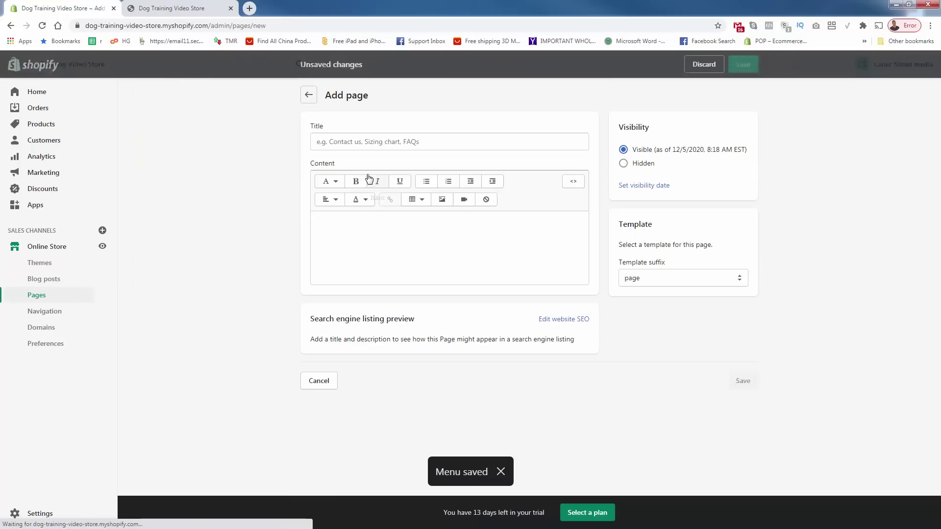
{"action": "type", "text": "FAQs"}
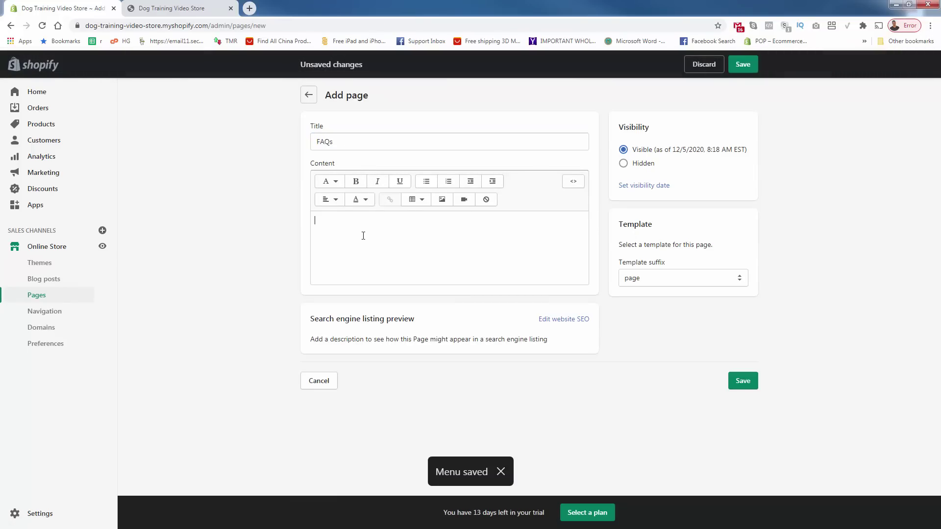
{"action": "left_click", "coordinate": [365, 234]}
{"action": "type", "text": "Sample"}
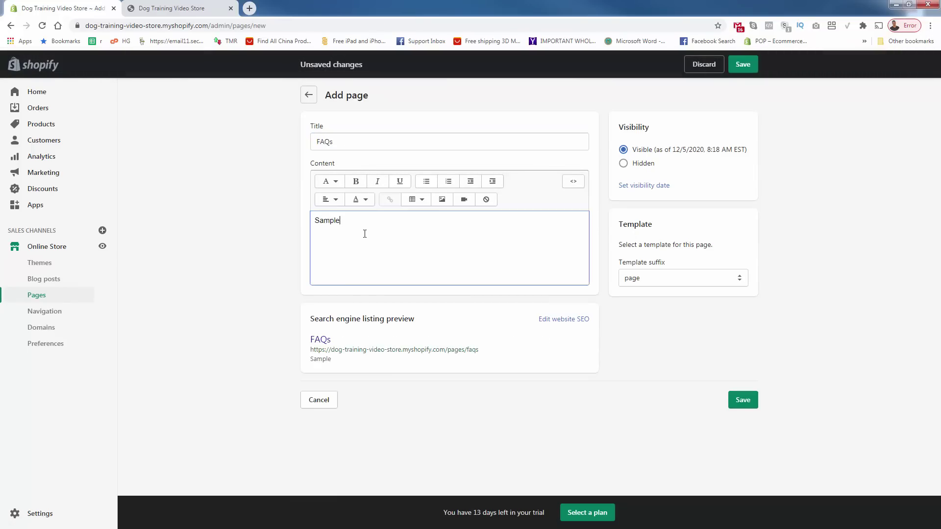
{"action": "left_click", "coordinate": [753, 403]}
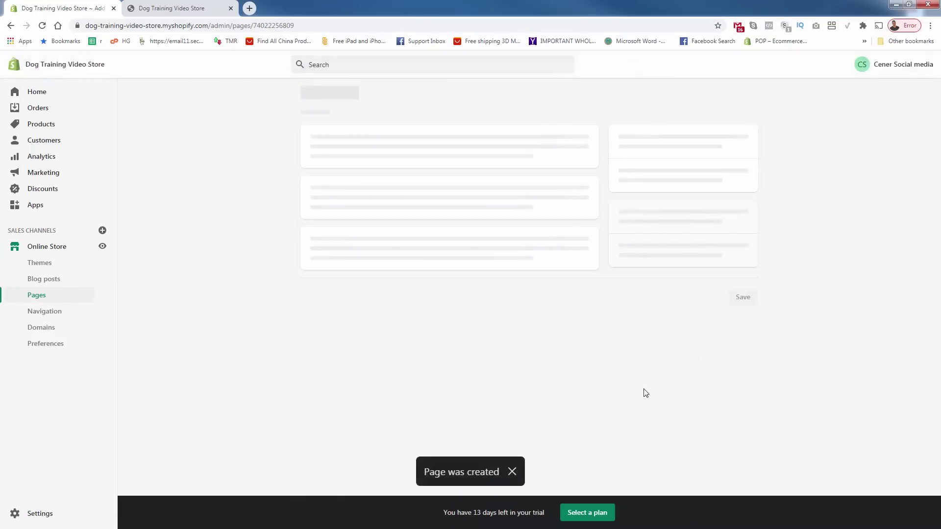
Start a new item in the Main menu and list the store's pages as link targets
{"action": "left_click", "coordinate": [533, 139]}
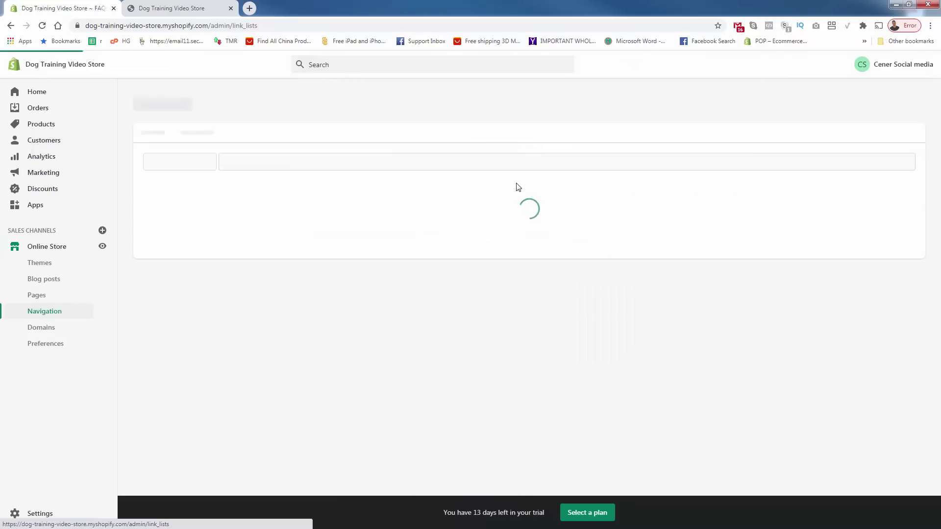
{"action": "left_click", "coordinate": [489, 288]}
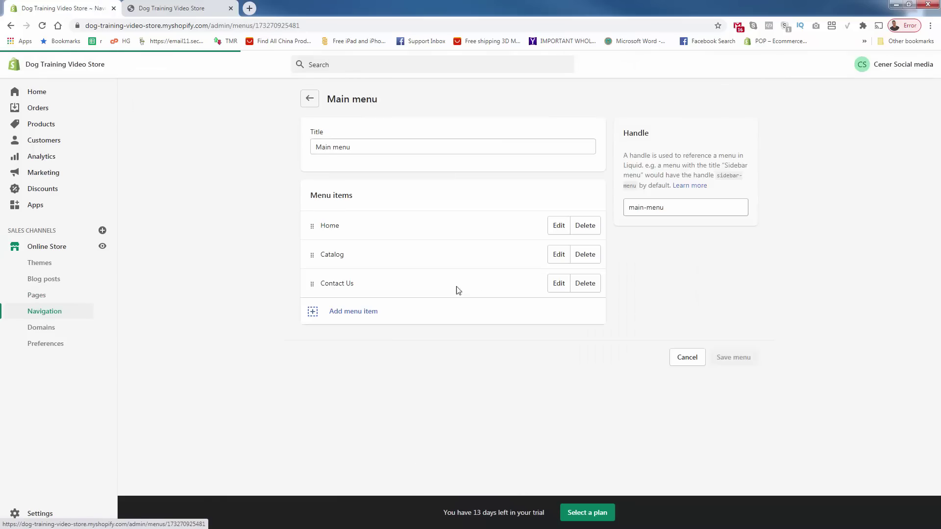
{"action": "left_click", "coordinate": [337, 313]}
{"action": "left_click", "coordinate": [353, 328]}
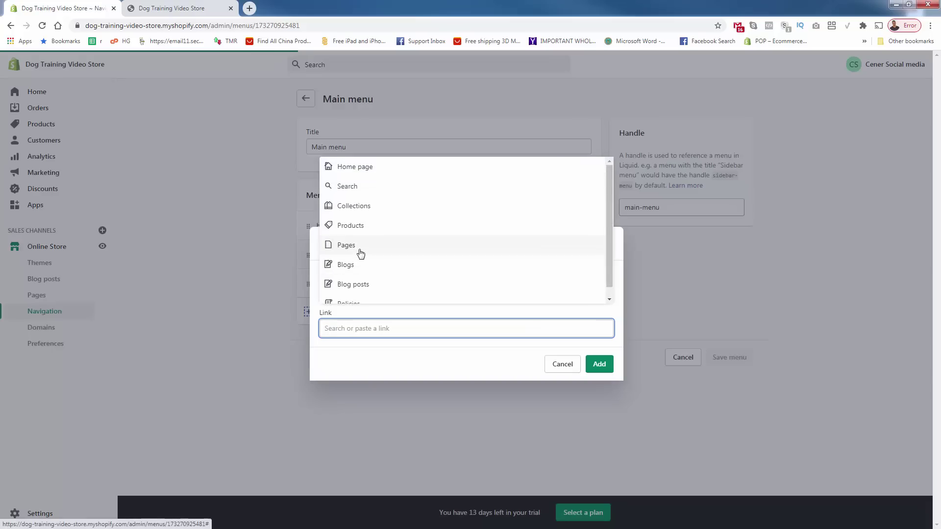
{"action": "left_click", "coordinate": [359, 249]}
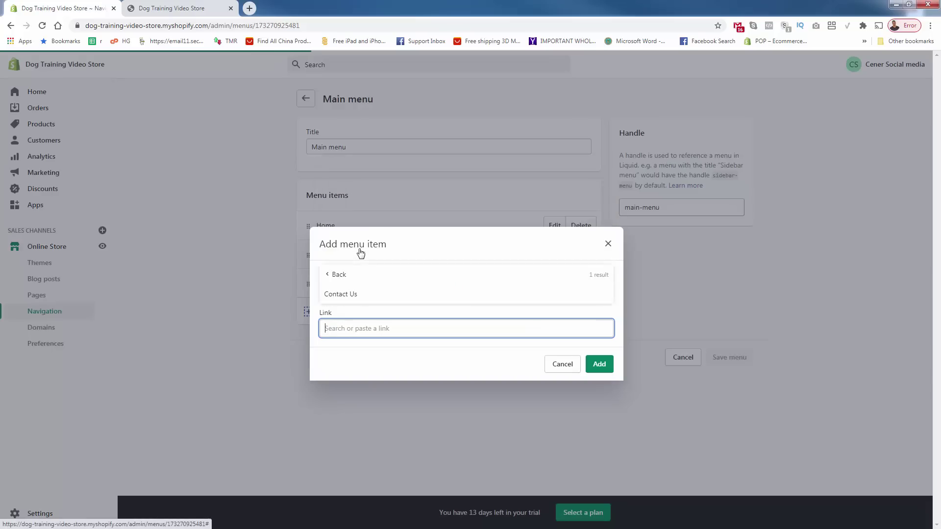
Add the FAQs page as a main menu item, place it above Contact Us, and save the menu
{"action": "left_click", "coordinate": [356, 276]}
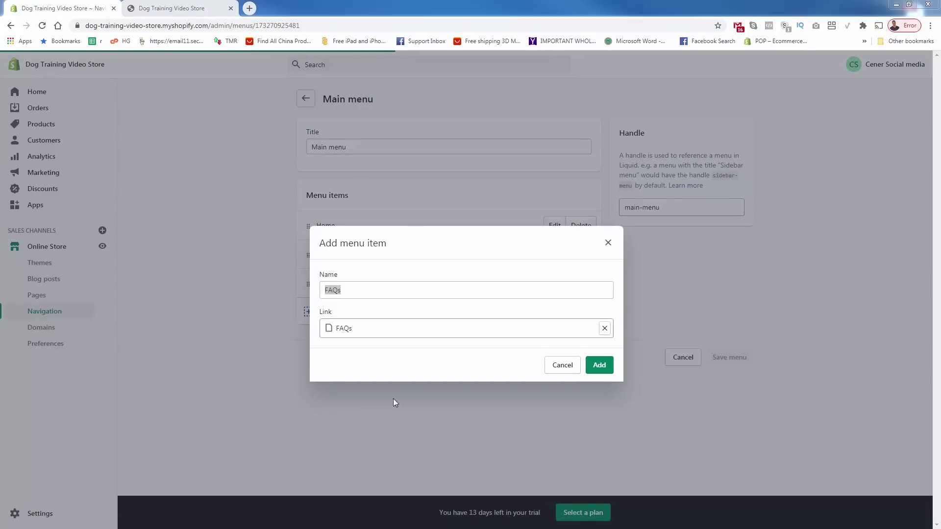
{"action": "left_click", "coordinate": [596, 366]}
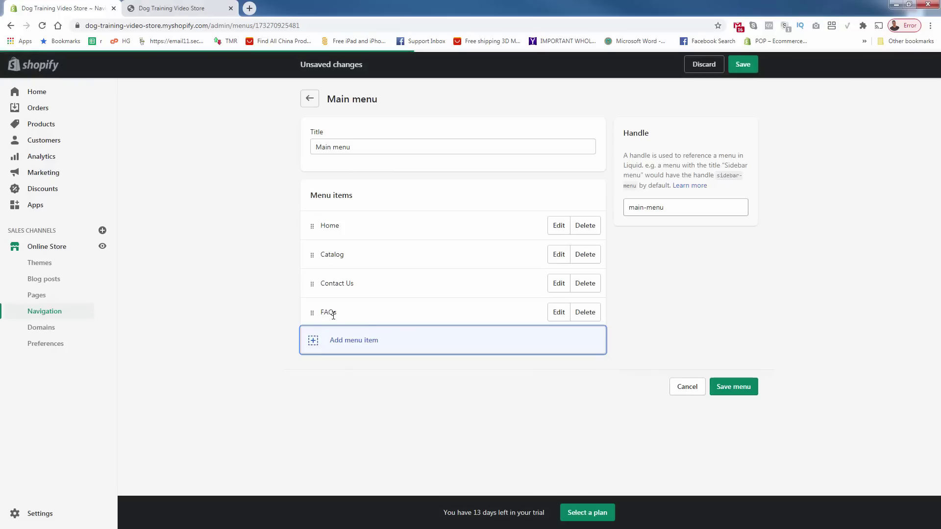
{"action": "left_click_drag", "start_coordinate": [312, 312], "coordinate": [314, 272]}
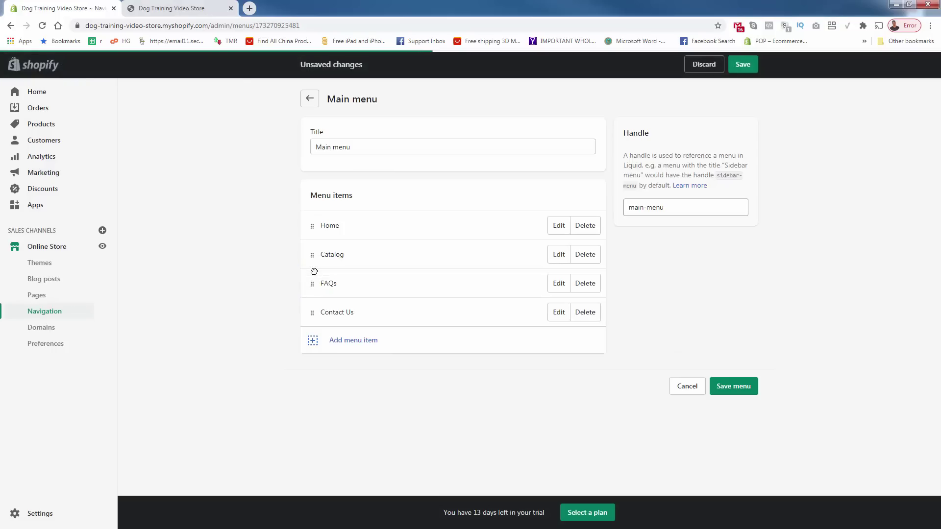
{"action": "left_click", "coordinate": [744, 387]}
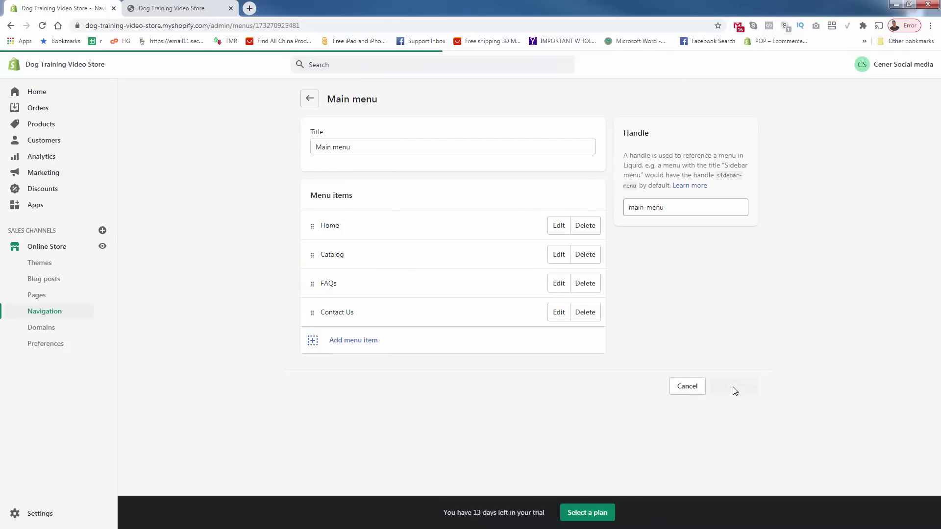
Add a main menu item named Featured Product that links to the Sample product
{"action": "left_click", "coordinate": [364, 344]}
{"action": "left_click", "coordinate": [350, 293]}
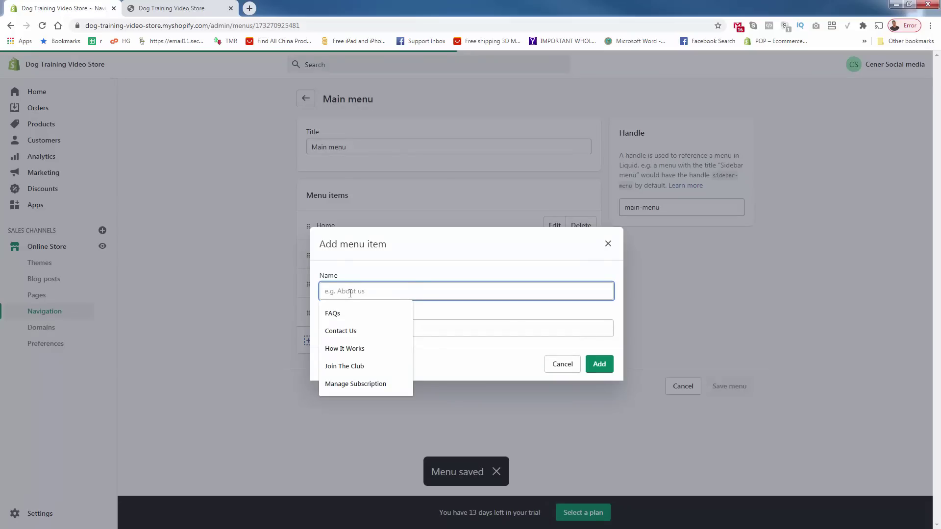
{"action": "type", "text": "Featured r"}
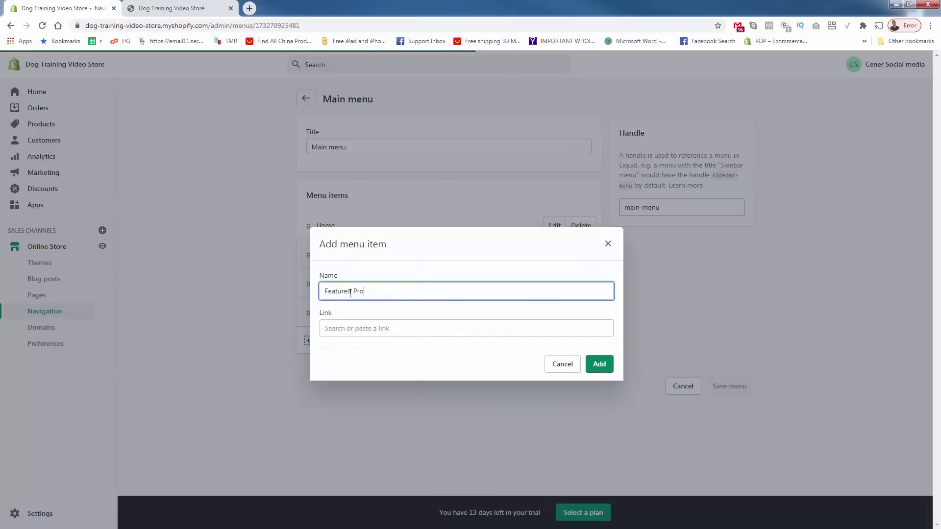
{"action": "left_click", "coordinate": [358, 327]}
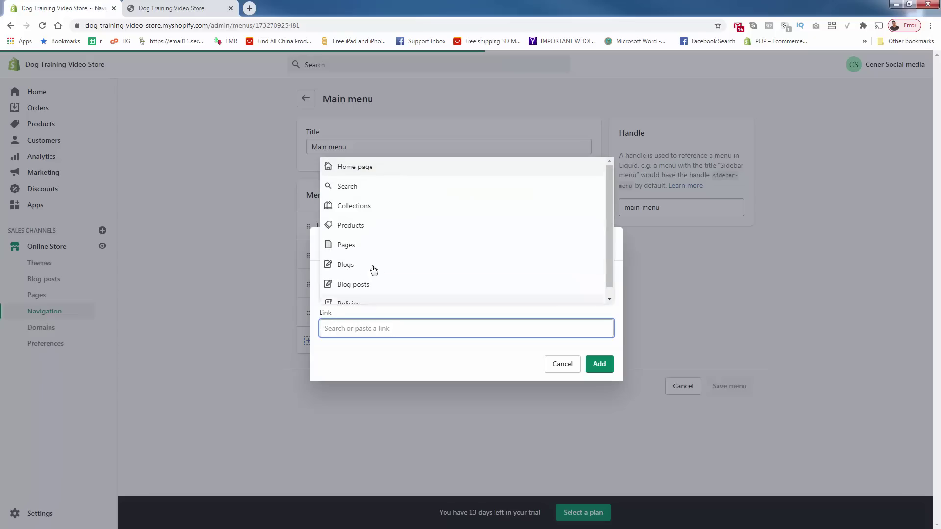
{"action": "left_click", "coordinate": [375, 234]}
{"action": "left_click", "coordinate": [376, 291]}
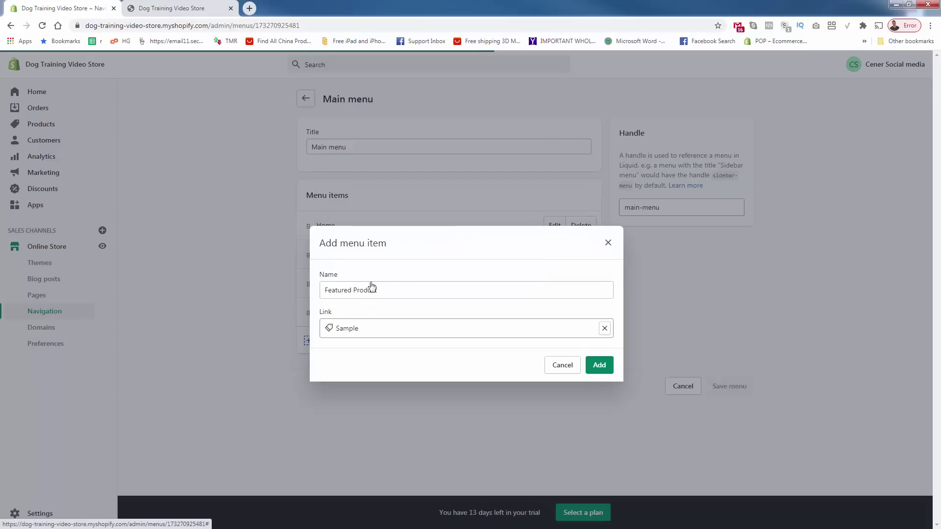
{"action": "left_click", "coordinate": [599, 365]}
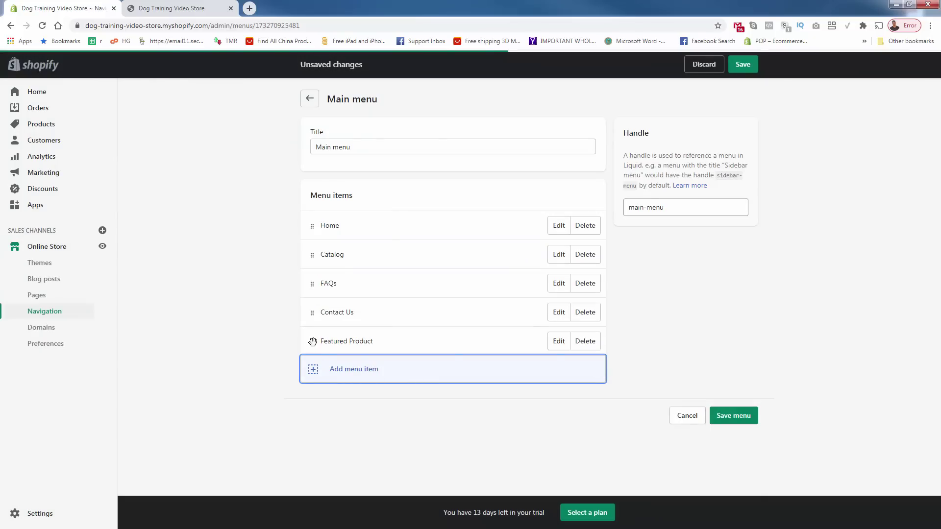
Place the Featured Product item between Catalog and FAQs in the main menu and save the menu
{"action": "left_click_drag", "start_coordinate": [313, 342], "coordinate": [312, 284]}
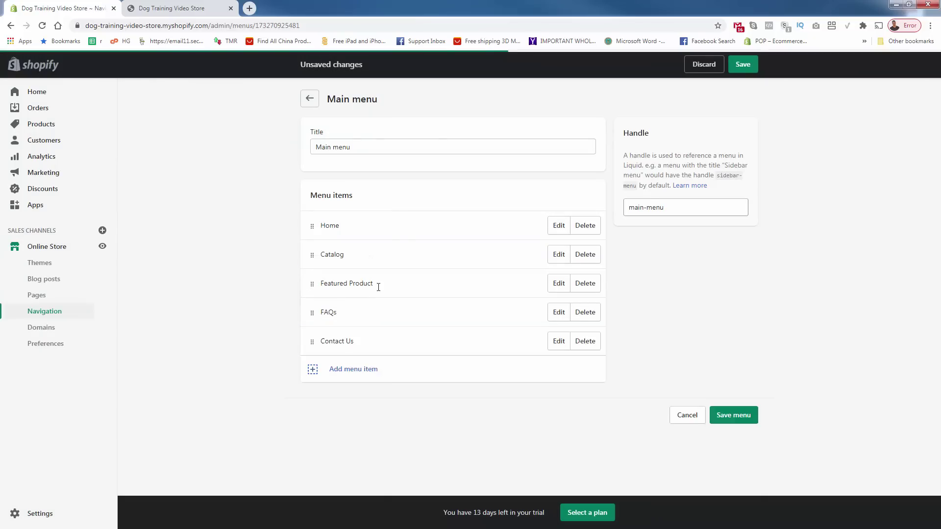
{"action": "left_click", "coordinate": [737, 419]}
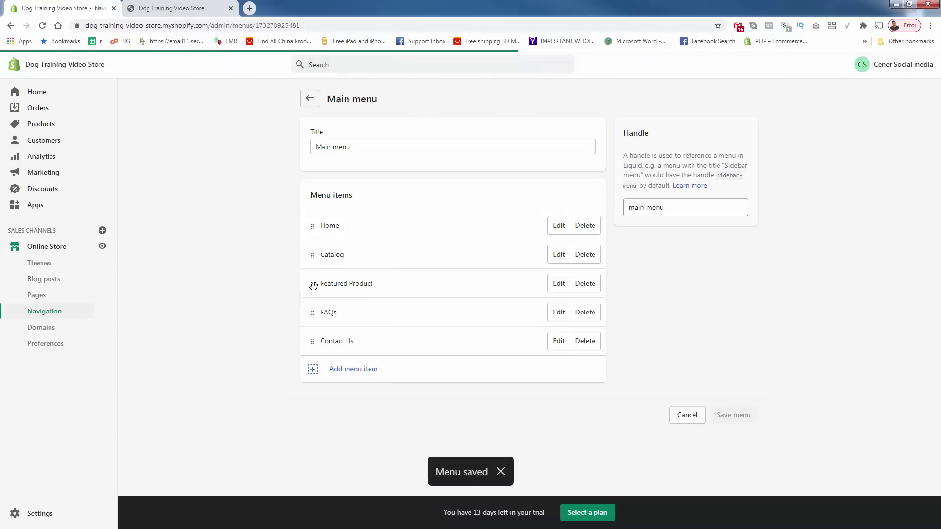
{"action": "left_click_drag", "start_coordinate": [313, 286], "coordinate": [311, 244]}
{"action": "left_click", "coordinate": [734, 415]}
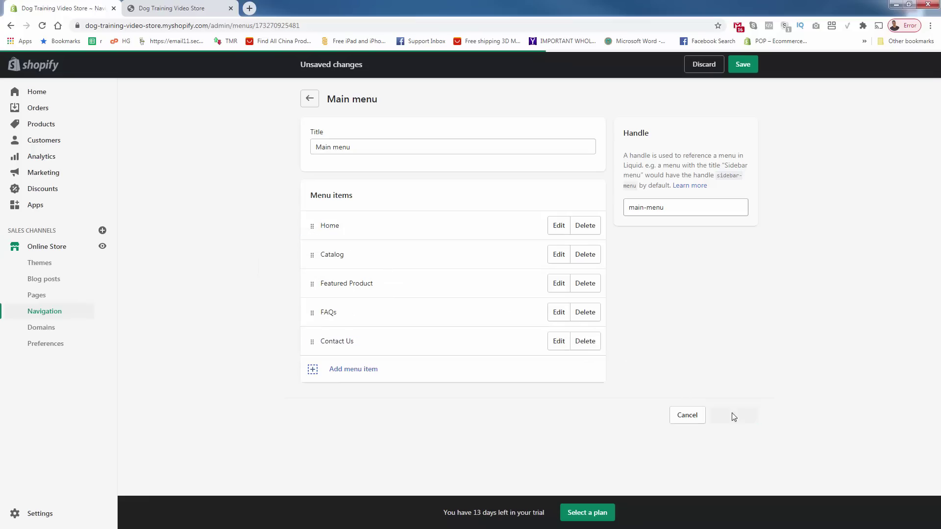
Switch to the storefront preview and reload its home page to check the updated navigation menu
{"action": "left_click", "coordinate": [208, 7]}
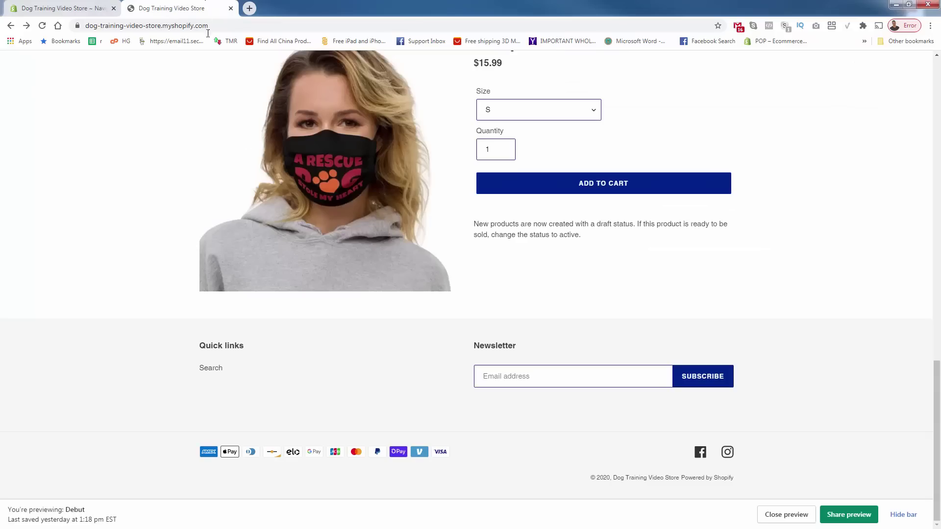
{"action": "scroll", "coordinate": [151, 266], "scroll_direction": "up", "scroll_amount": 15}
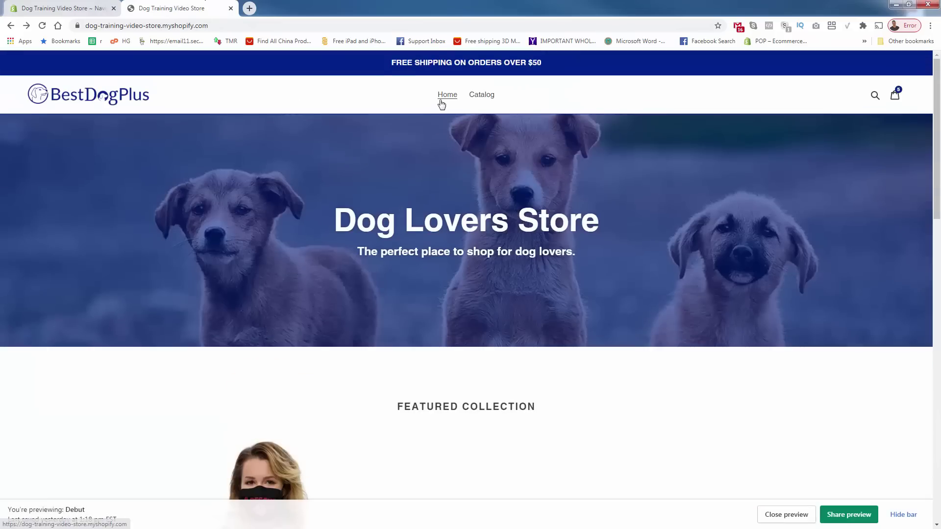
{"action": "left_click", "coordinate": [443, 101]}
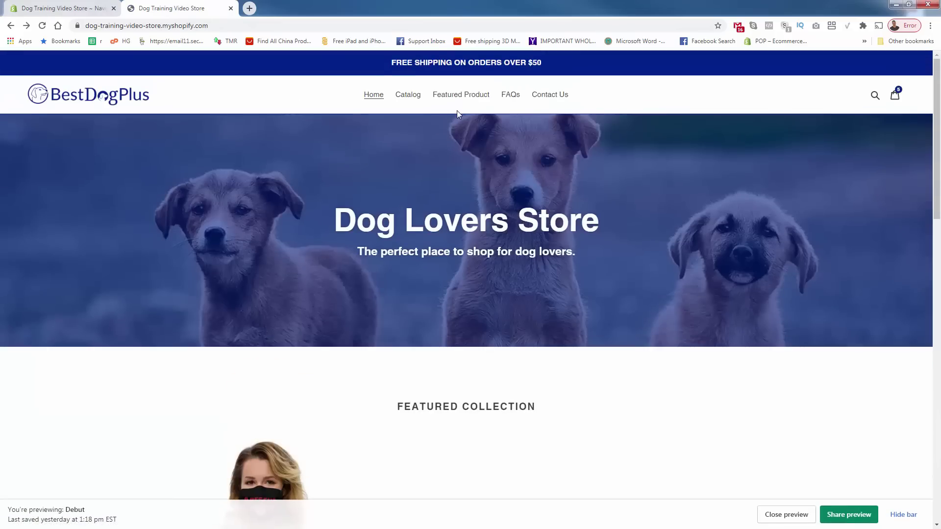
Check the storefront's Featured Product, Catalog, FAQs and Contact Us pages, and look over the home page
{"action": "left_click", "coordinate": [482, 98]}
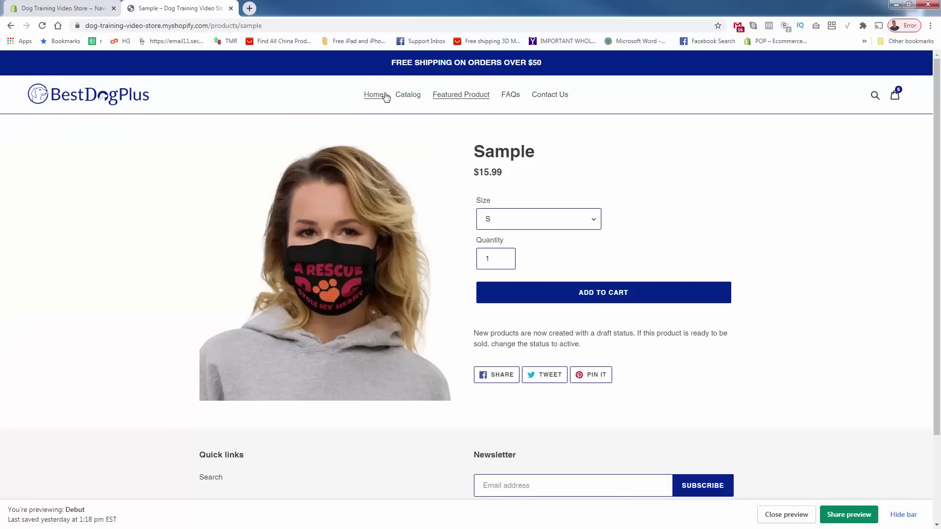
{"action": "left_click", "coordinate": [407, 95]}
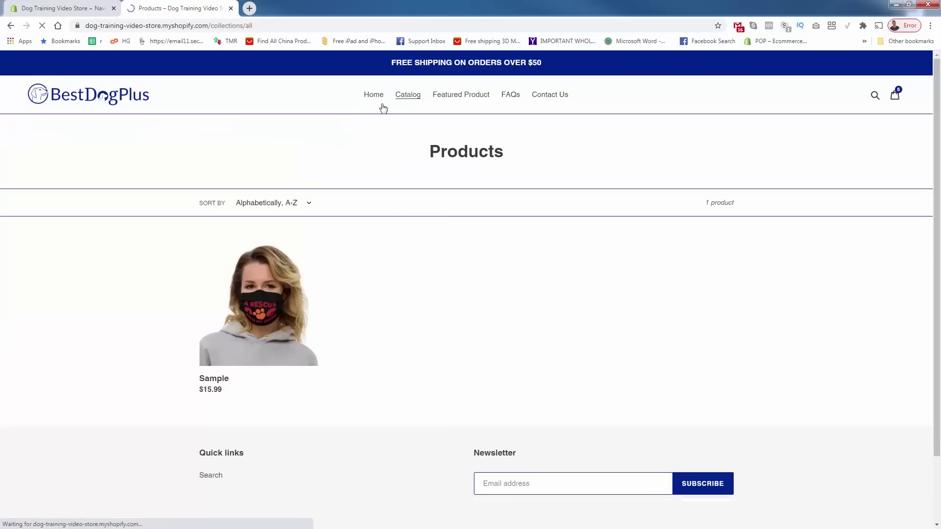
{"action": "left_click", "coordinate": [502, 100]}
{"action": "double_click", "coordinate": [272, 195]}
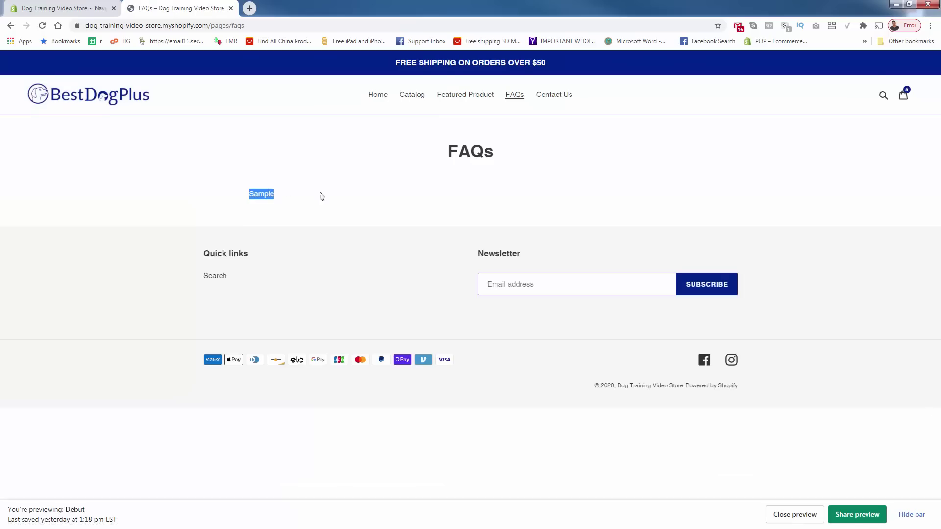
{"action": "left_click", "coordinate": [558, 98]}
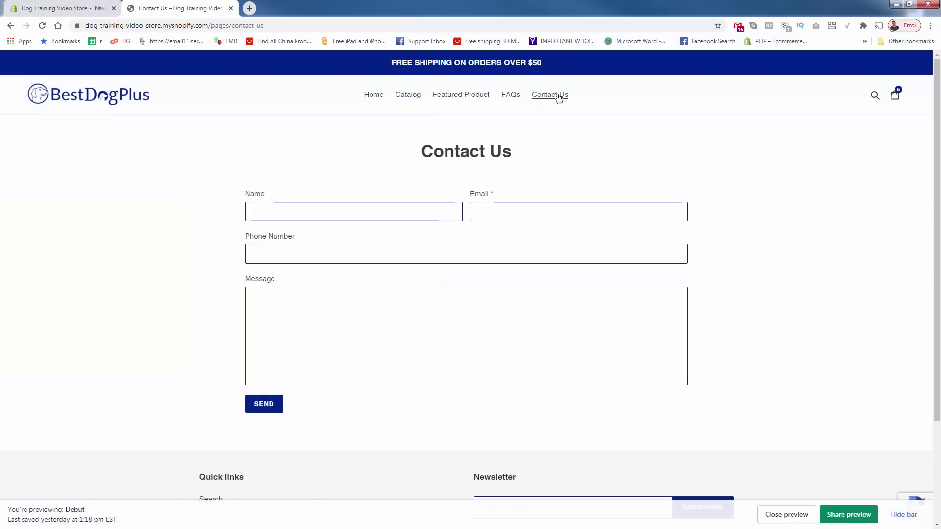
{"action": "left_click", "coordinate": [381, 96]}
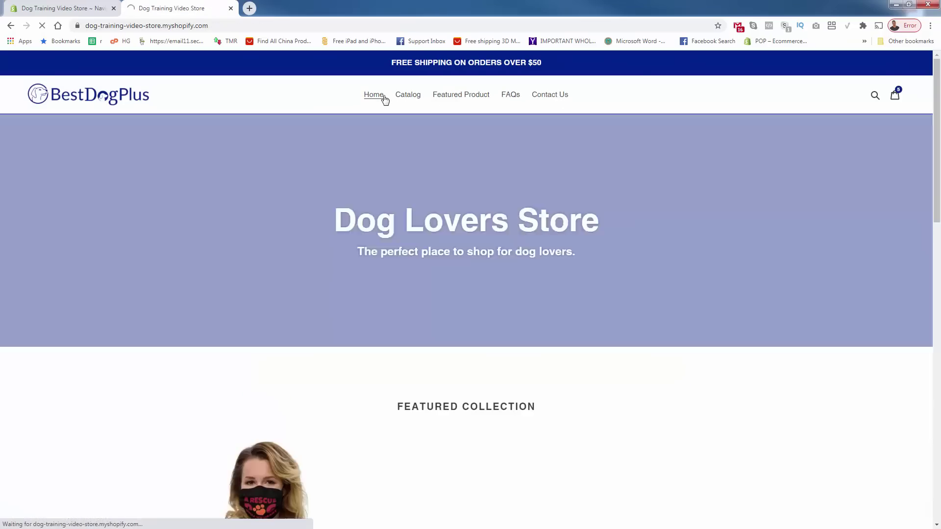
{"action": "scroll", "coordinate": [386, 289], "scroll_direction": "down", "scroll_amount": 1}
{"action": "scroll", "coordinate": [387, 289], "scroll_direction": "down", "scroll_amount": 19}
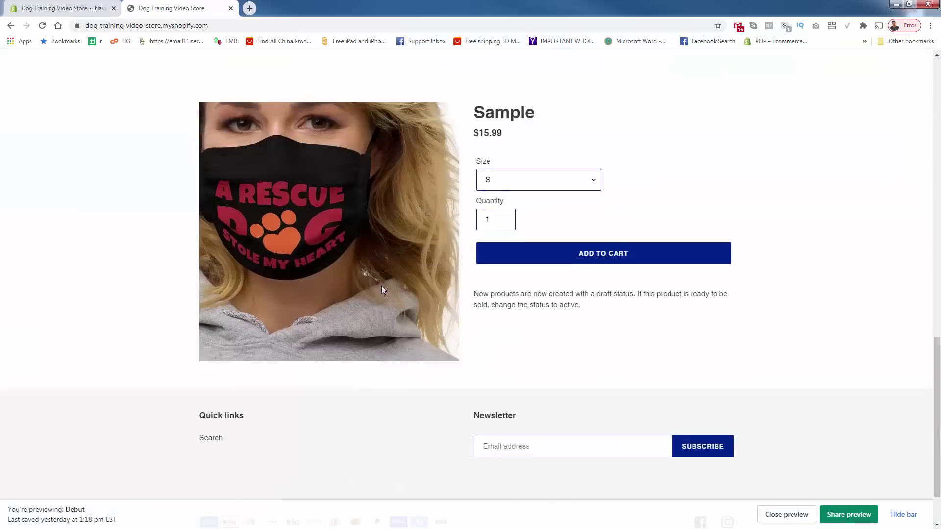
{"action": "scroll", "coordinate": [380, 328], "scroll_direction": "up", "scroll_amount": 15}
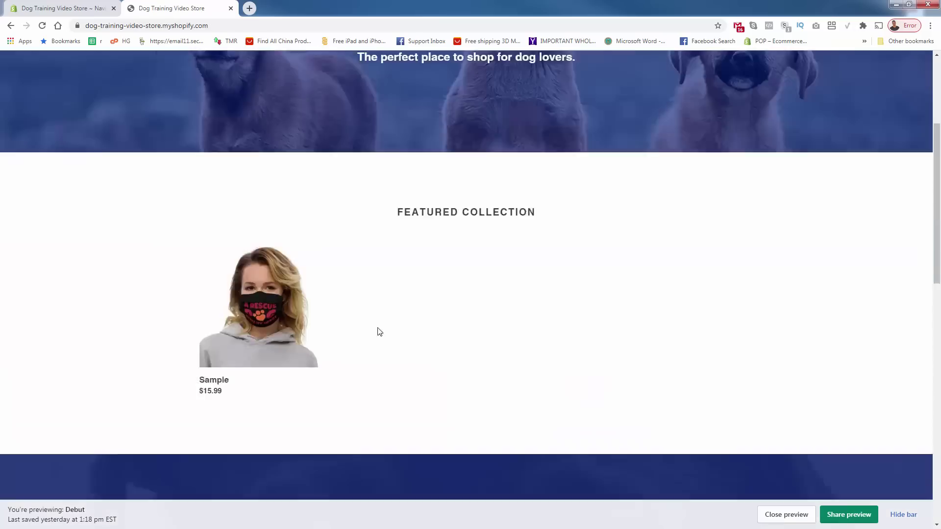
Open the store's Domains settings in the admin and compare the primary domain with the storefront's web address
{"action": "left_click", "coordinate": [93, 8]}
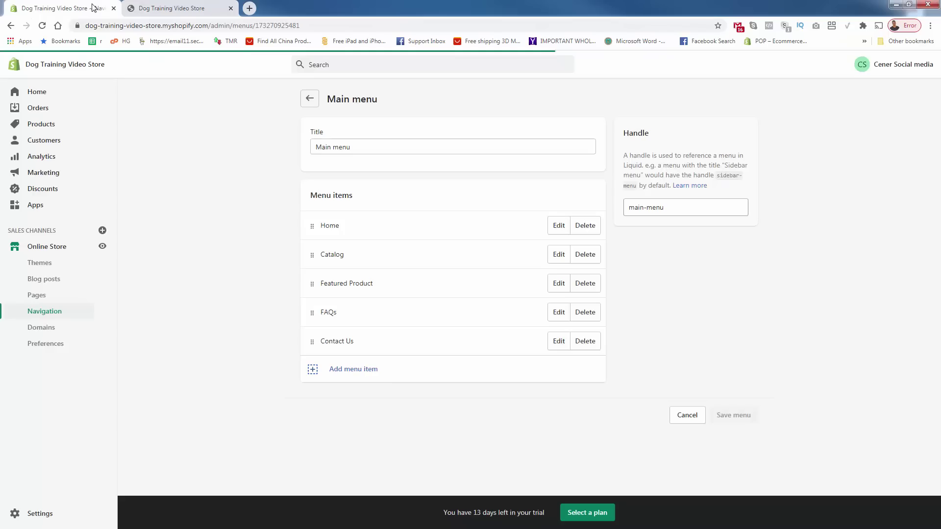
{"action": "left_click", "coordinate": [42, 326]}
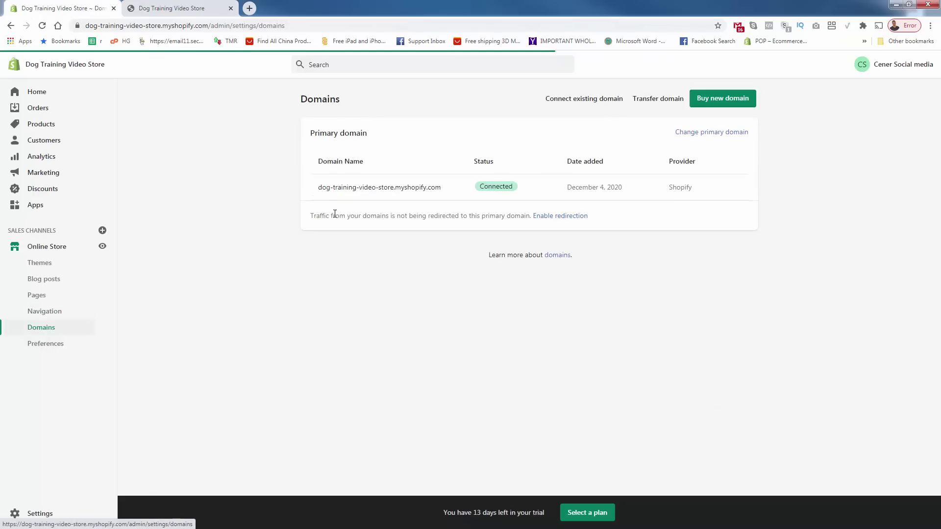
{"action": "triple_click", "coordinate": [385, 189]}
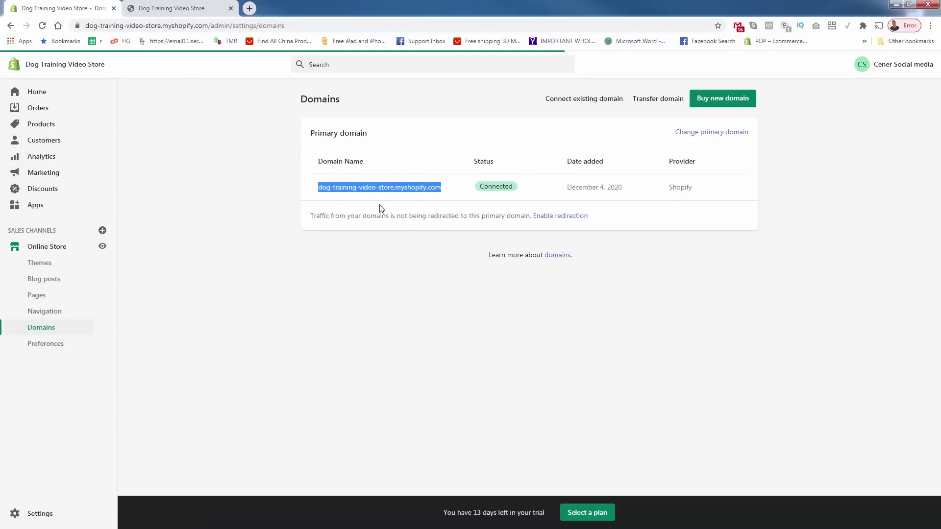
{"action": "left_click", "coordinate": [162, 8]}
{"action": "left_click", "coordinate": [154, 26]}
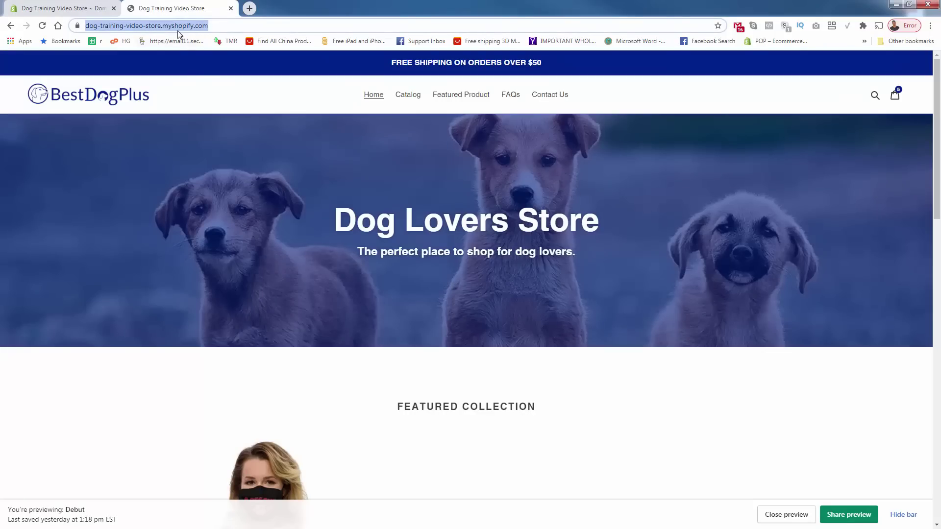
{"action": "left_click", "coordinate": [96, 7]}
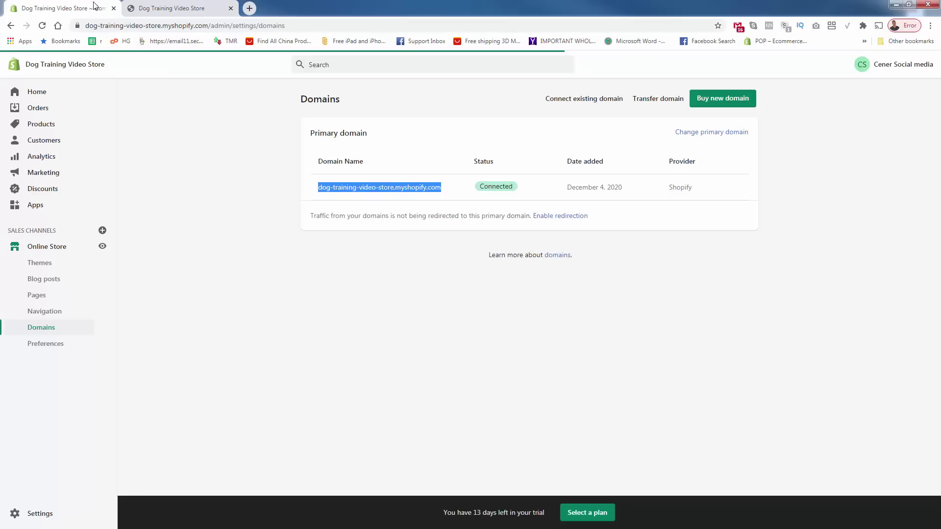
Open the new domain purchase page and search for the domain name bestdogplus
{"action": "left_click", "coordinate": [718, 106]}
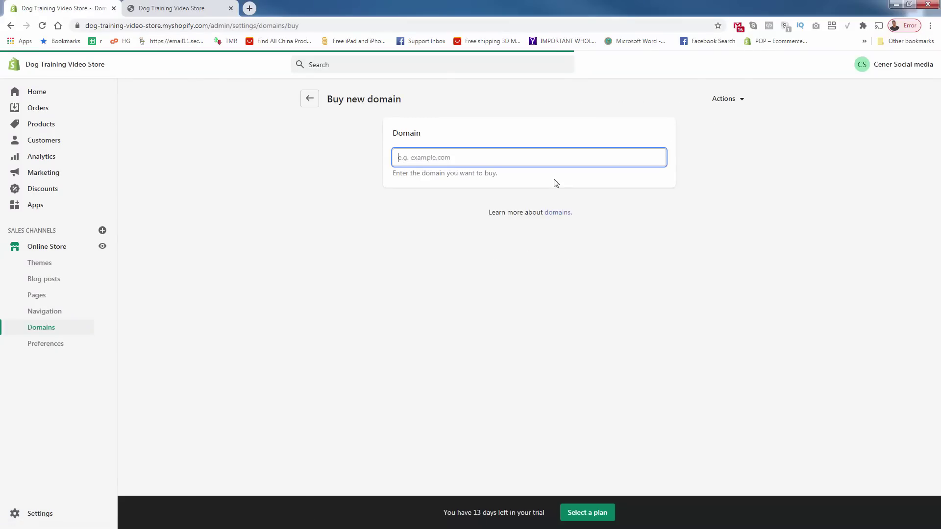
{"action": "left_click", "coordinate": [203, 6]}
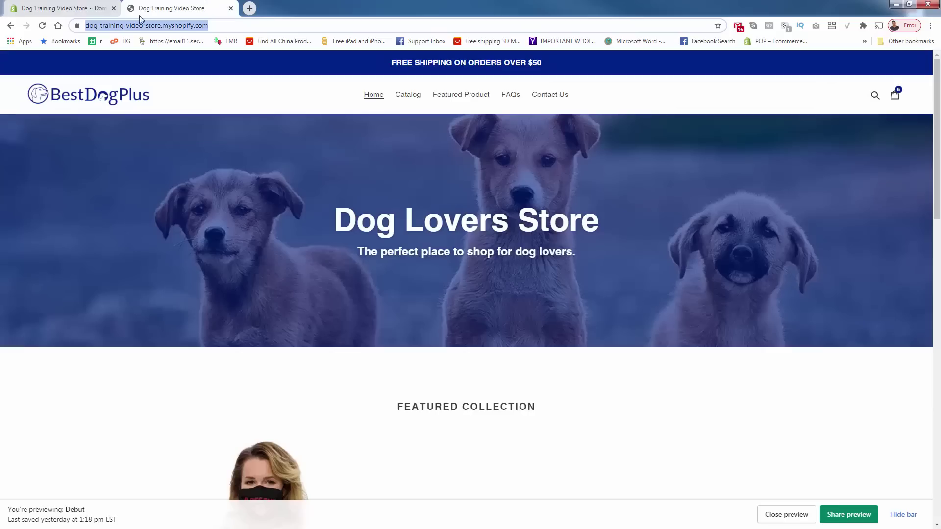
{"action": "left_click", "coordinate": [64, 8]}
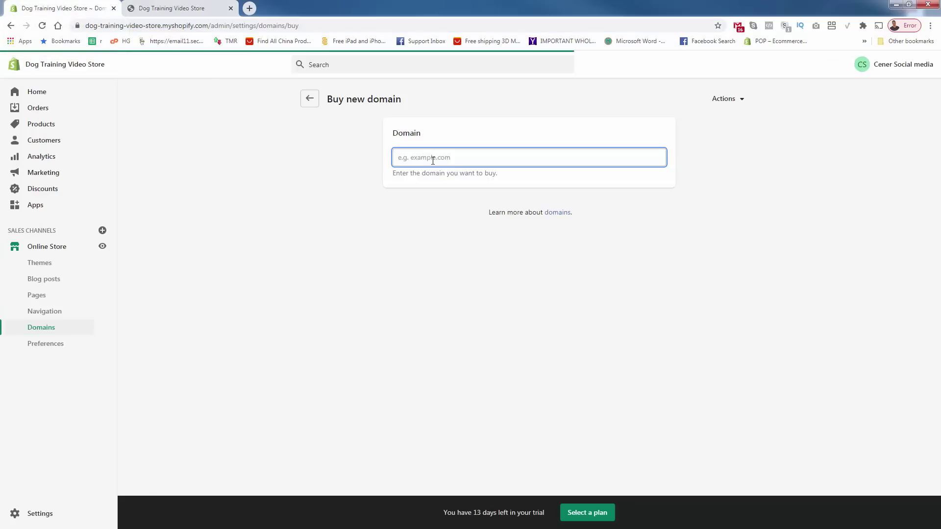
{"action": "type", "text": "bestdogplu"}
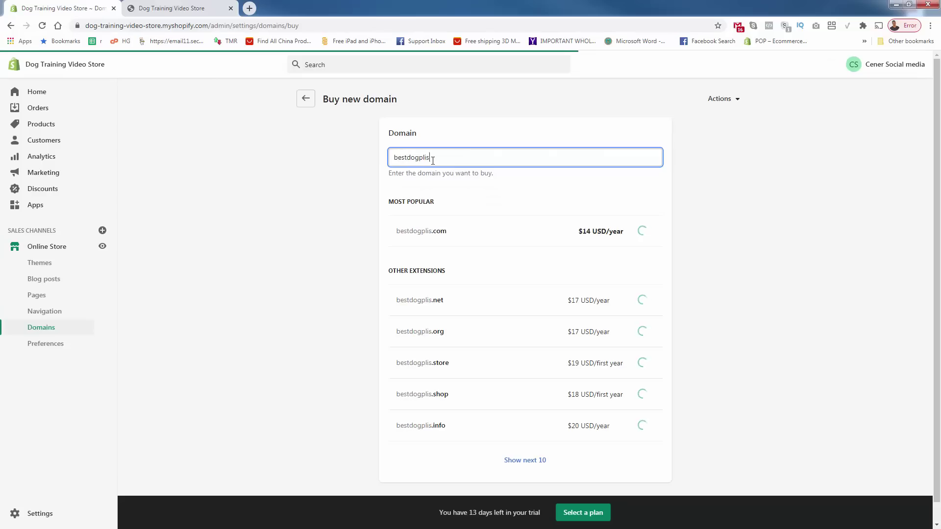
{"action": "type", "text": "s"}
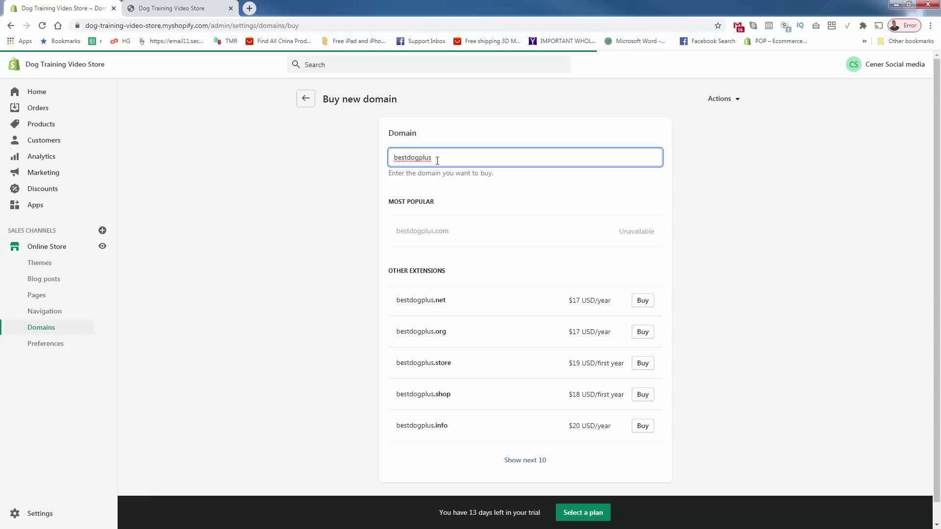
Search for the alternative domain names bestdogplusstore and bestdogplusshop
{"action": "type", "text": "store"}
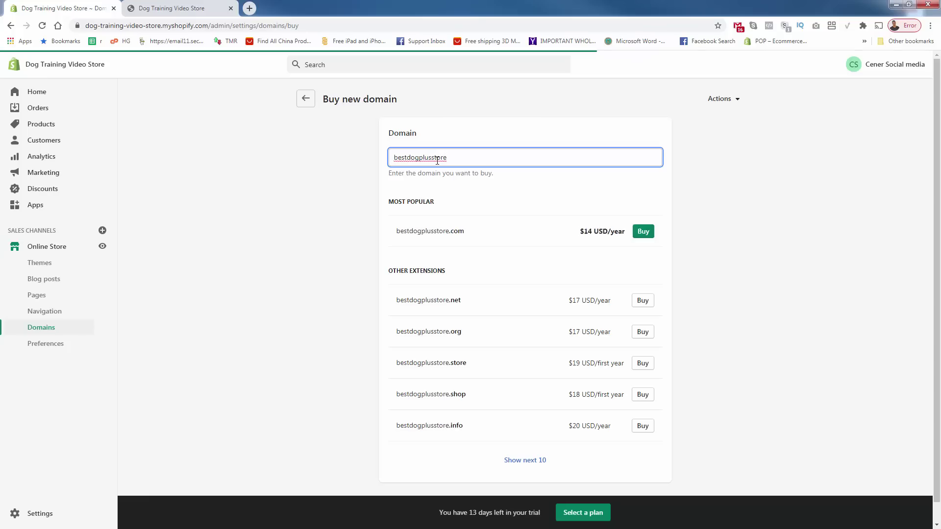
{"action": "key", "text": "BackSpace"}
{"action": "key", "text": "BackSpace"}
{"action": "key", "text": "BackSpace"}
{"action": "key", "text": "BackSpace"}
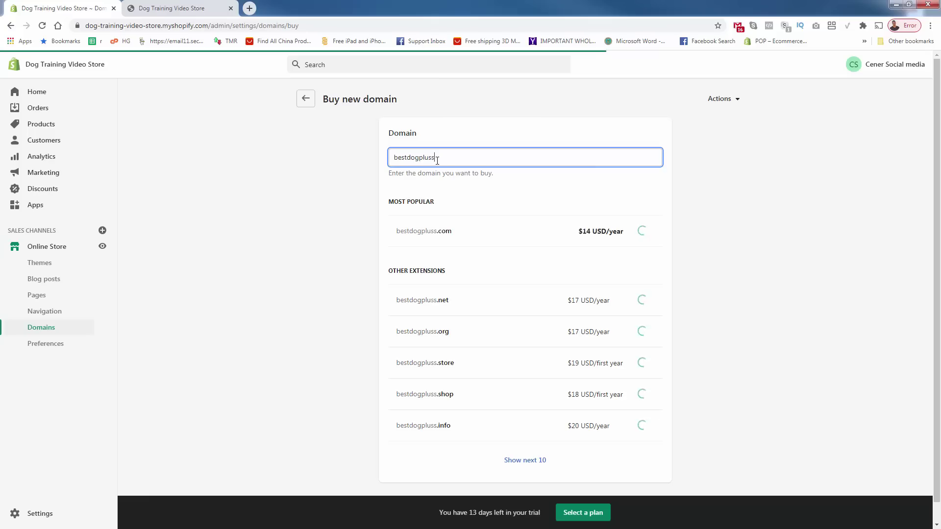
{"action": "type", "text": "hop"}
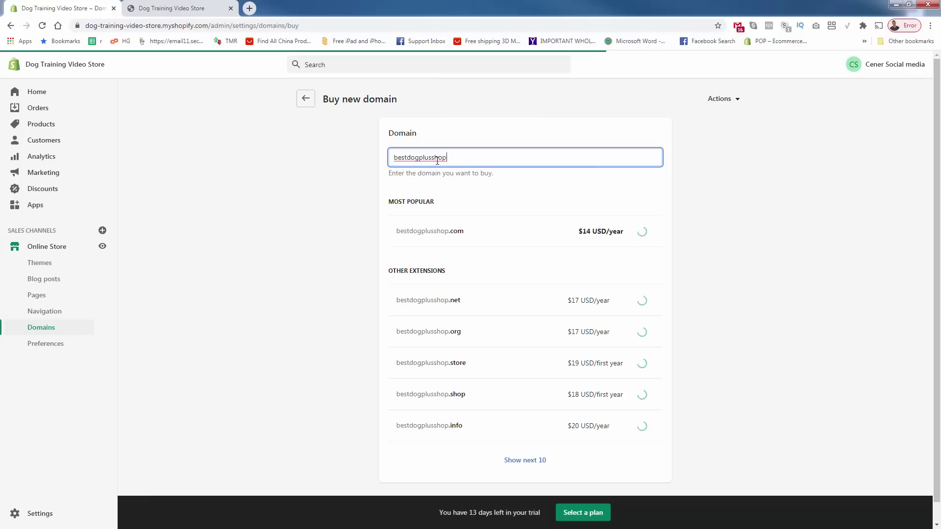
Search for the alternative domain name bestdogplusbrand
{"action": "key", "text": "BackSpace"}
{"action": "key", "text": "BackSpace"}
{"action": "key", "text": "BackSpace"}
{"action": "key", "text": "BackSpace"}
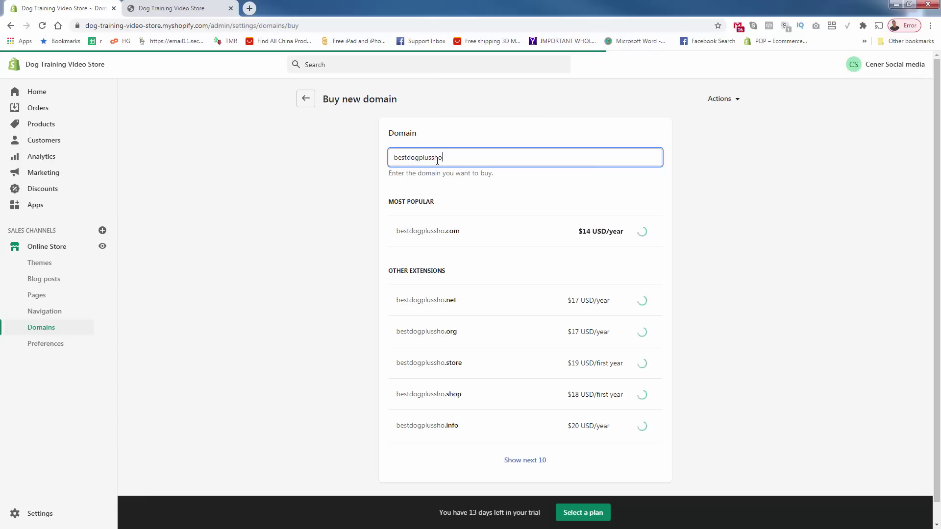
{"action": "type", "text": "brand"}
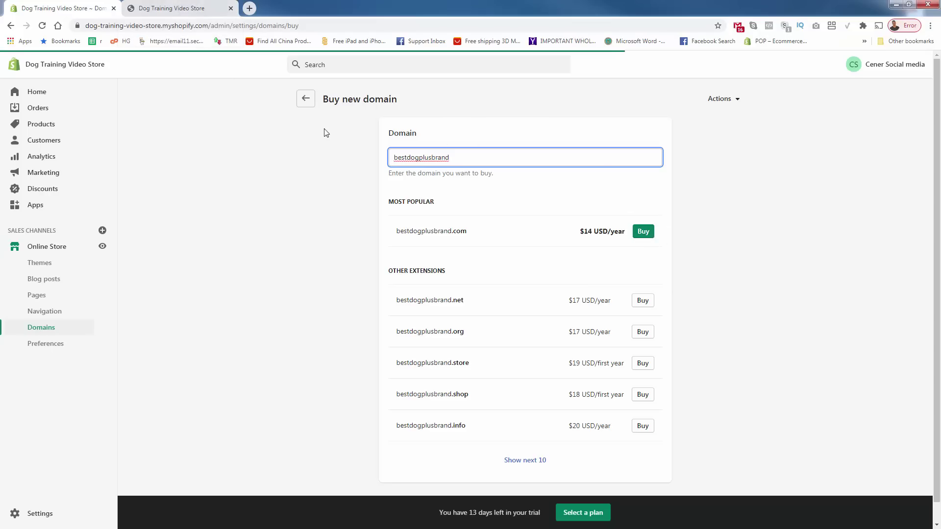
Return to the Domains overview without buying and compare the primary domain with the storefront's web address again
{"action": "left_click", "coordinate": [311, 103]}
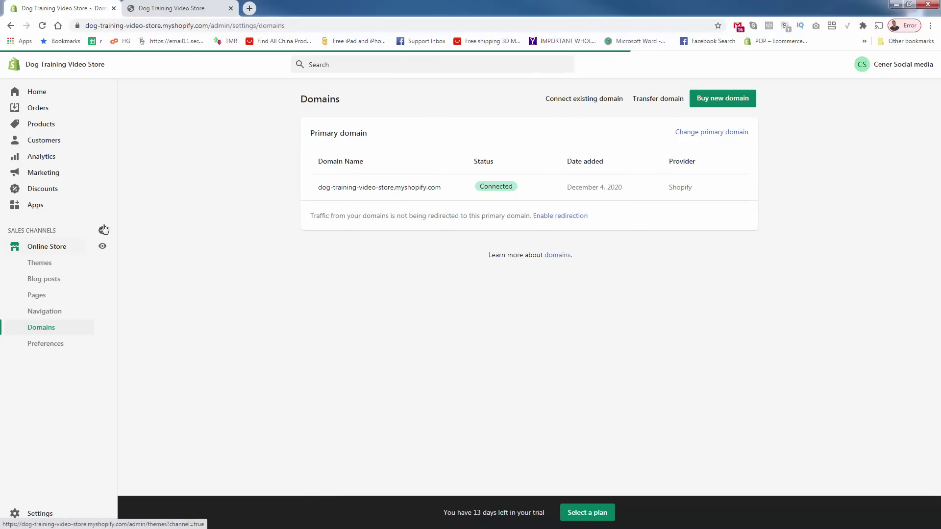
{"action": "left_click", "coordinate": [358, 187]}
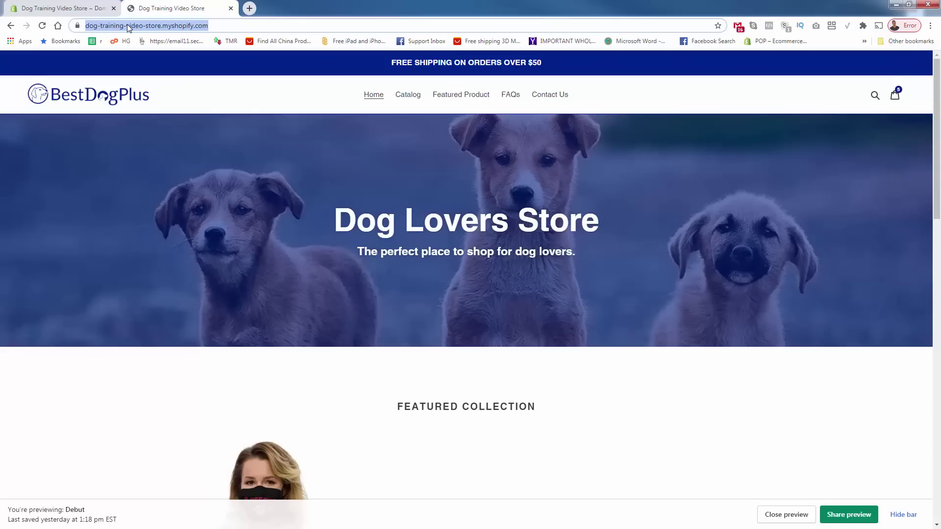
{"action": "left_click", "coordinate": [83, 5]}
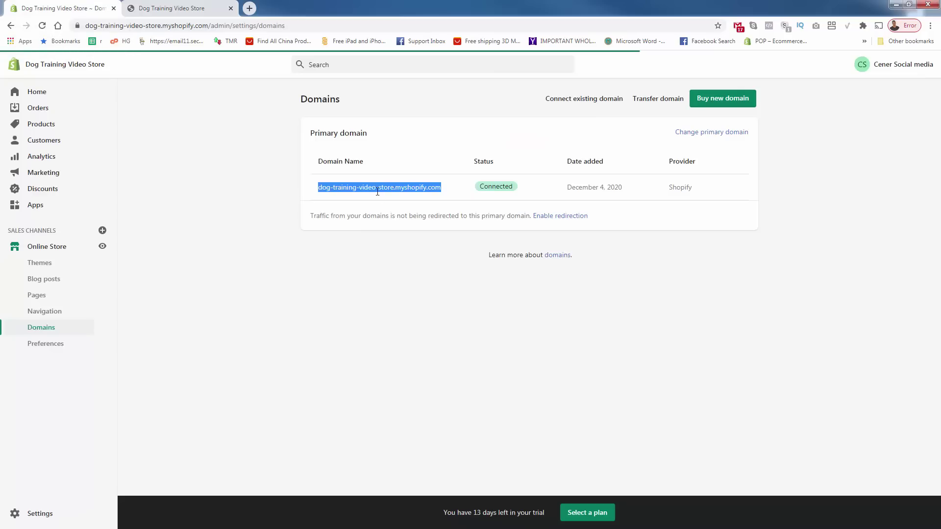
Open the online store's Preferences and set the homepage title to "Best Dog Plus - The Ultimate Dog Lovers Store"
{"action": "left_click", "coordinate": [46, 344]}
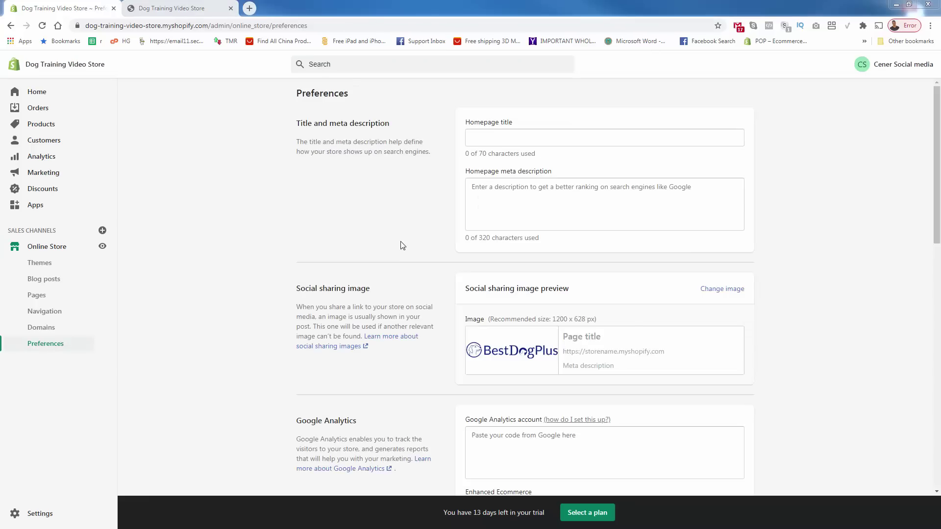
{"action": "left_click", "coordinate": [531, 133]}
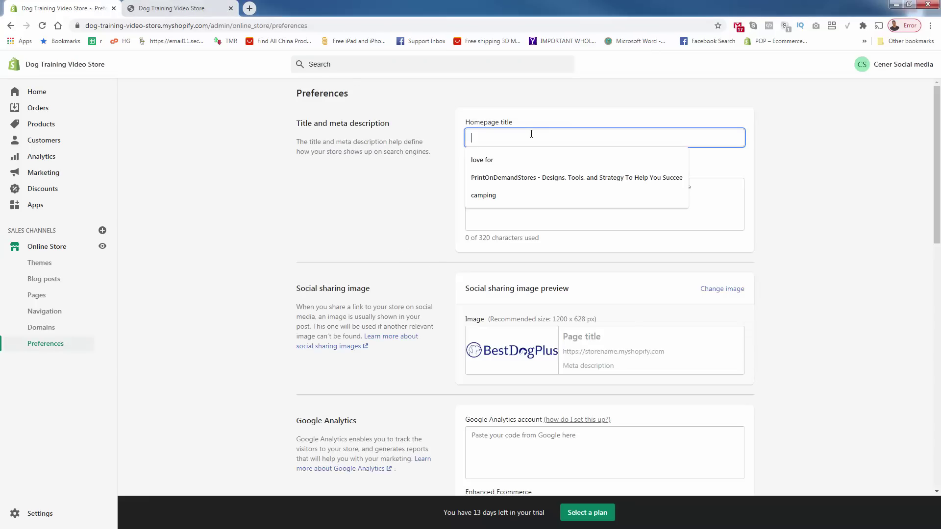
{"action": "key", "text": "ctrl+Tab"}
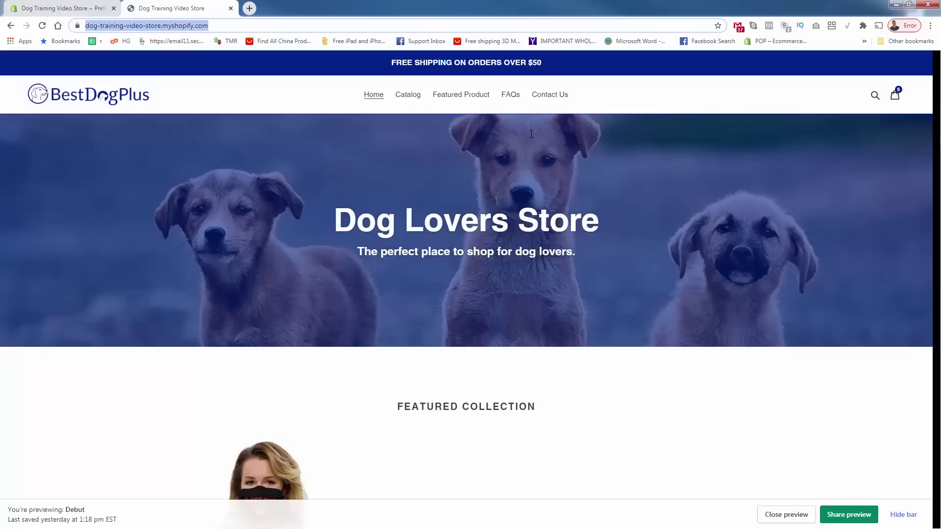
{"action": "key", "text": "ctrl+shift+Tab"}
{"action": "type", "text": "Best Dog Plu"}
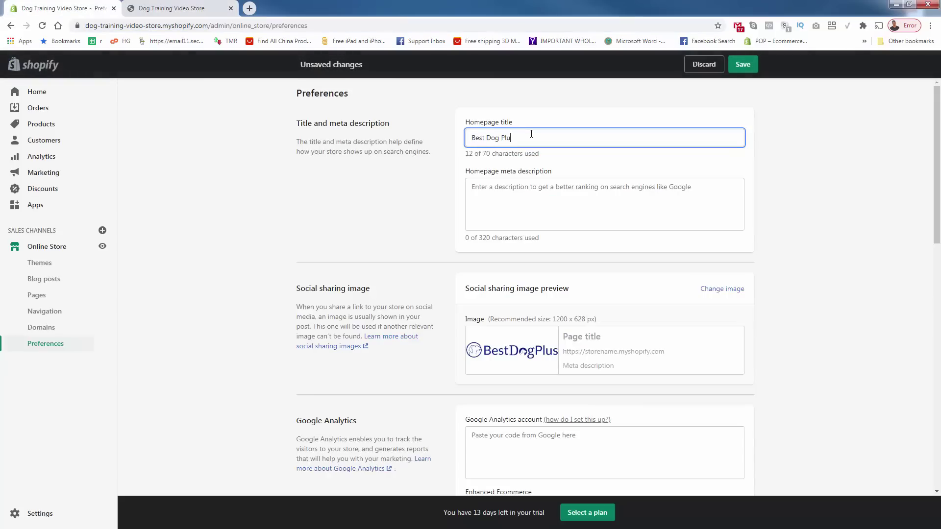
{"action": "type", "text": "s - The Ultoiate Dog Lovers Store"}
Set the homepage meta description to "Check out Best Dog Plus for the best dog related products online today." and save the preferences
{"action": "key", "text": "Tab"}
{"action": "type", "text": "C"}
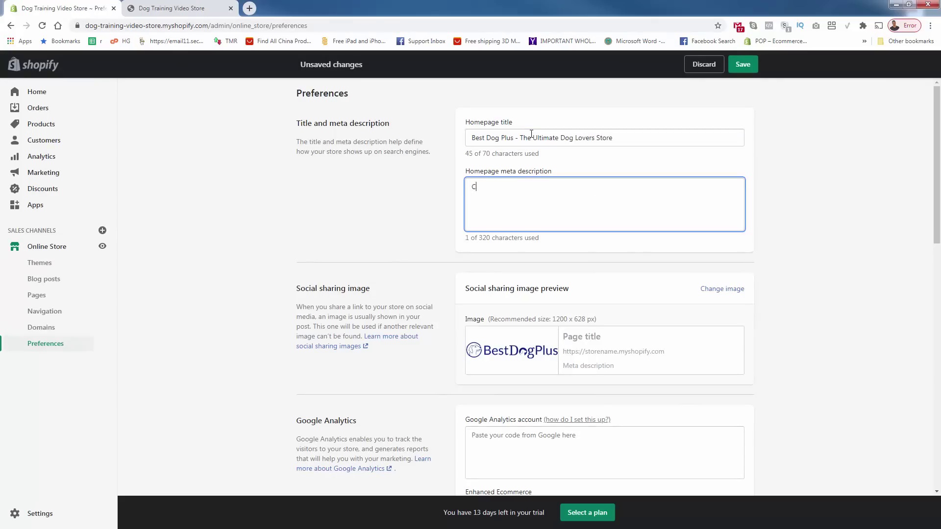
{"action": "type", "text": "heck out Best Dog Plus for the best "}
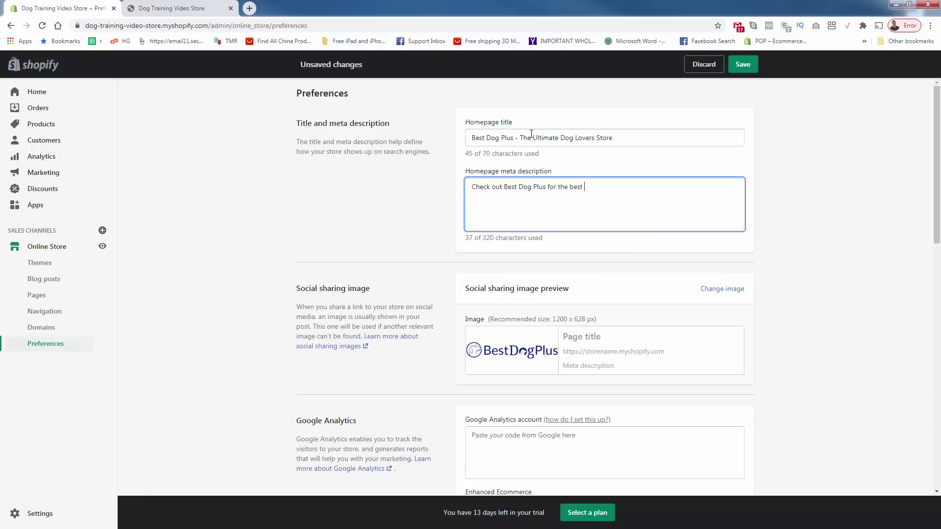
{"action": "type", "text": "dog related products online today."}
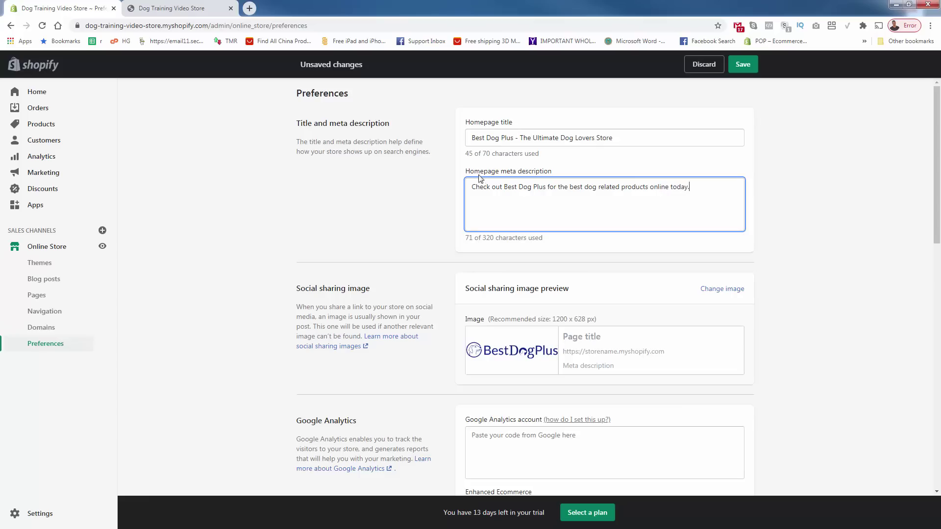
{"action": "left_click", "coordinate": [743, 65]}
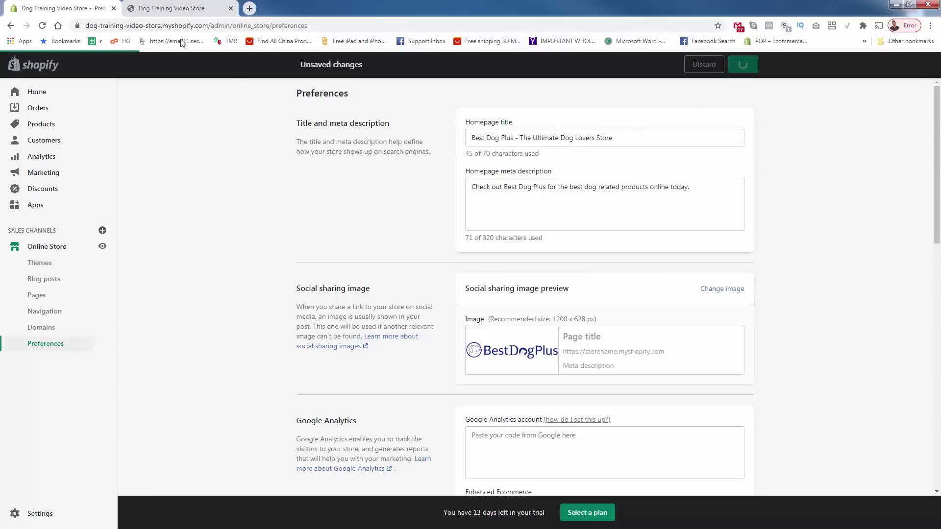
Reload the storefront to check its page title, and return to the store preferences
{"action": "left_click", "coordinate": [164, 9]}
{"action": "key", "text": "F5"}
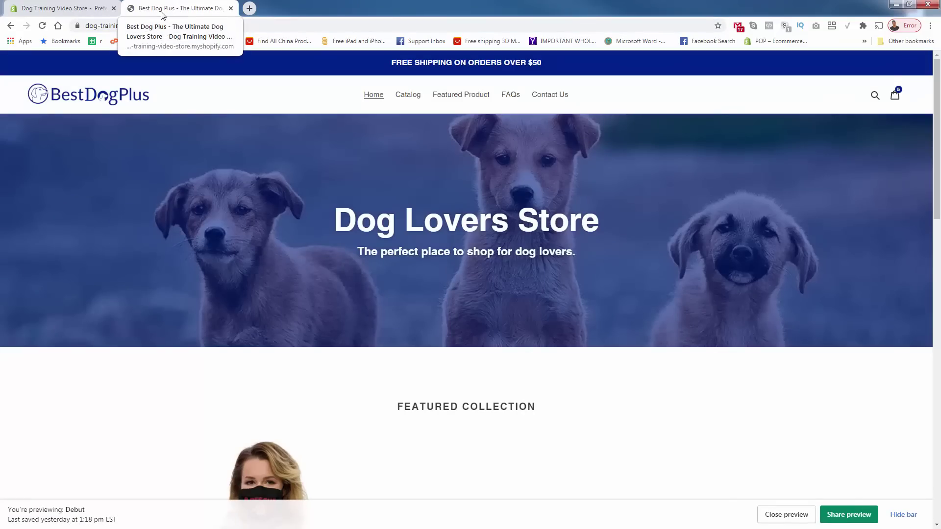
{"action": "left_click", "coordinate": [88, 9]}
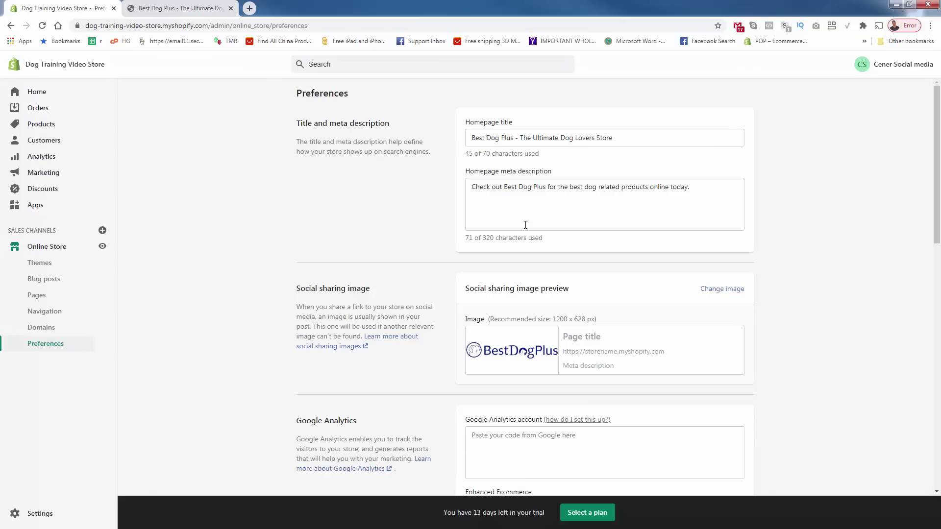
Examine the social sharing image preview and the Google Analytics account field in the preferences
{"action": "scroll", "coordinate": [441, 272], "scroll_direction": "down", "scroll_amount": 2}
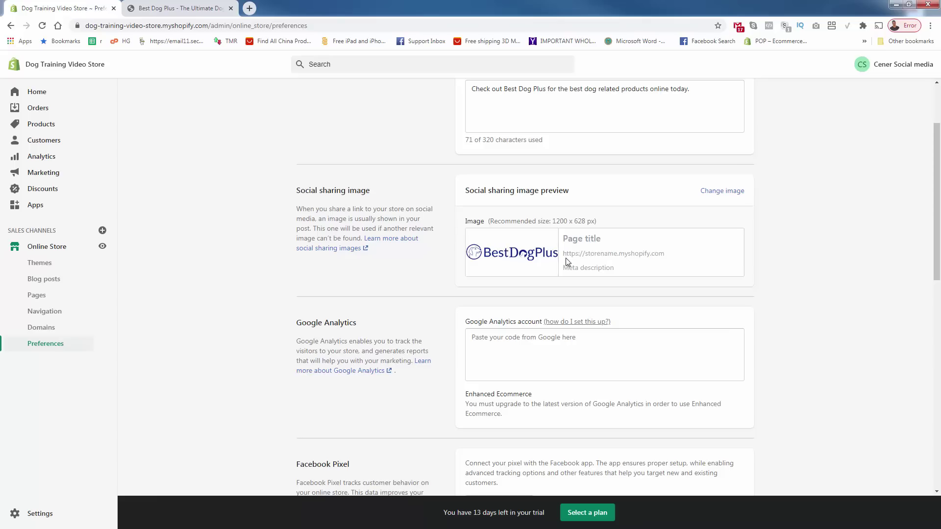
{"action": "scroll", "coordinate": [550, 253], "scroll_direction": "down", "scroll_amount": 1}
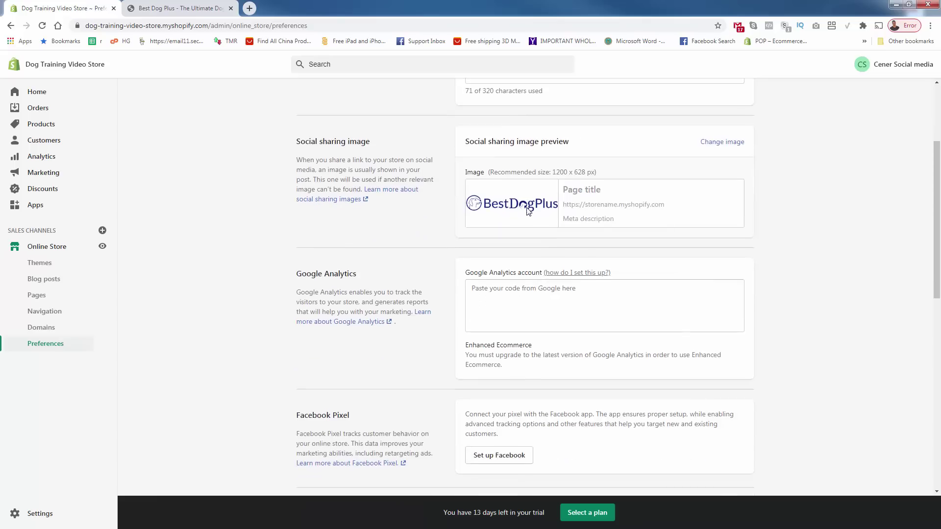
{"action": "scroll", "coordinate": [528, 210], "scroll_direction": "down", "scroll_amount": 2}
{"action": "left_click_drag", "start_coordinate": [303, 173], "coordinate": [636, 372]}
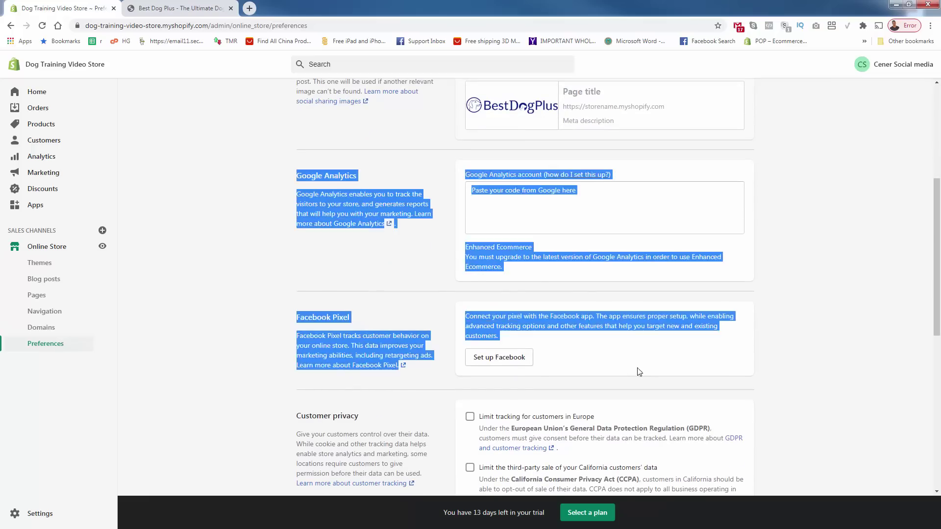
{"action": "left_click", "coordinate": [654, 382]}
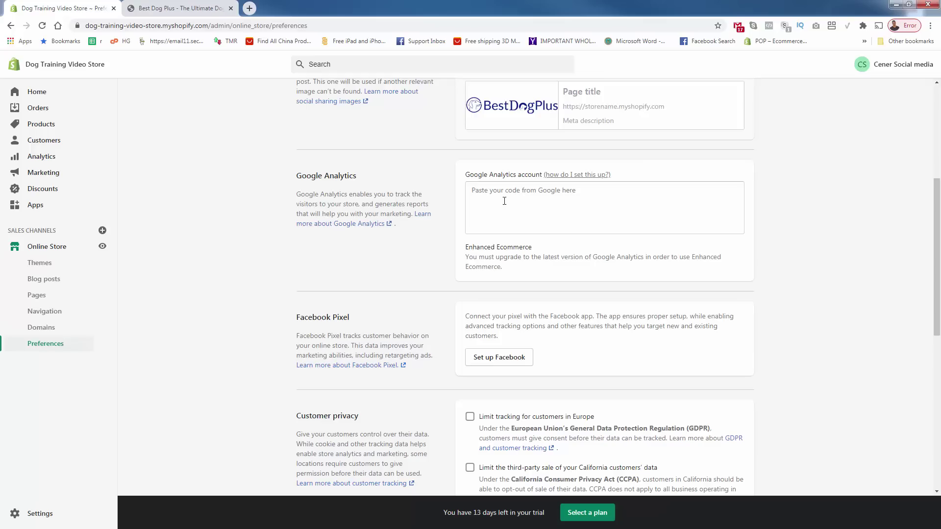
{"action": "left_click", "coordinate": [505, 195]}
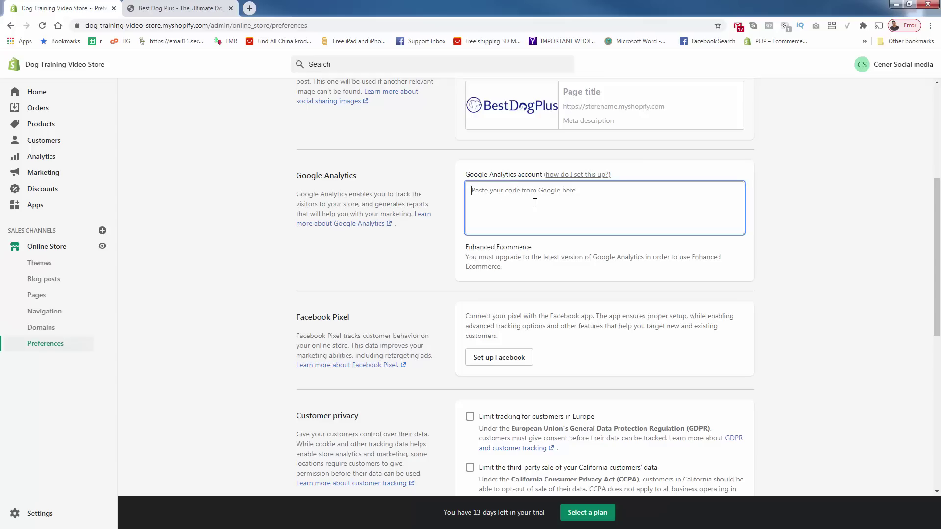
Examine the Facebook Pixel section, open the Facebook setup and read through the permissions the sales channel requests
{"action": "scroll", "coordinate": [548, 257], "scroll_direction": "down", "scroll_amount": 3}
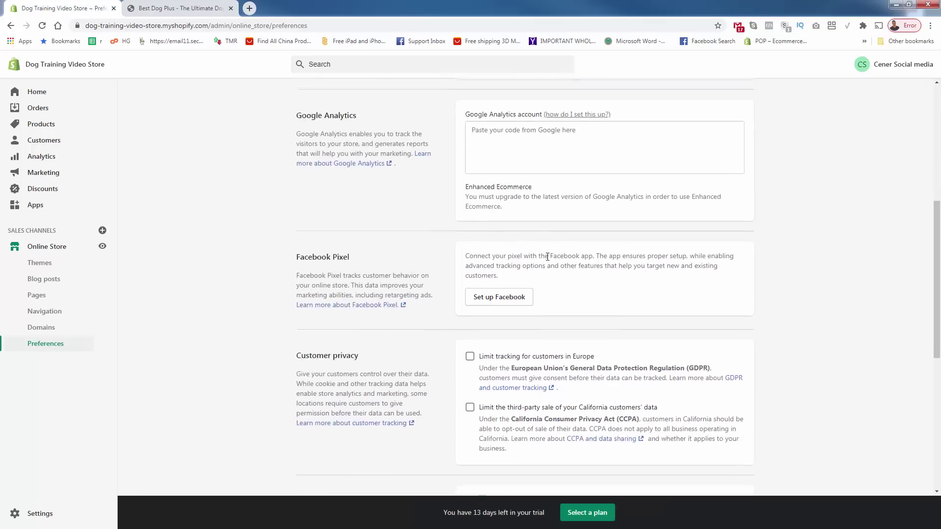
{"action": "left_click_drag", "start_coordinate": [398, 218], "coordinate": [337, 181]}
{"action": "left_click_drag", "start_coordinate": [466, 169], "coordinate": [643, 229]}
{"action": "left_click", "coordinate": [305, 174]}
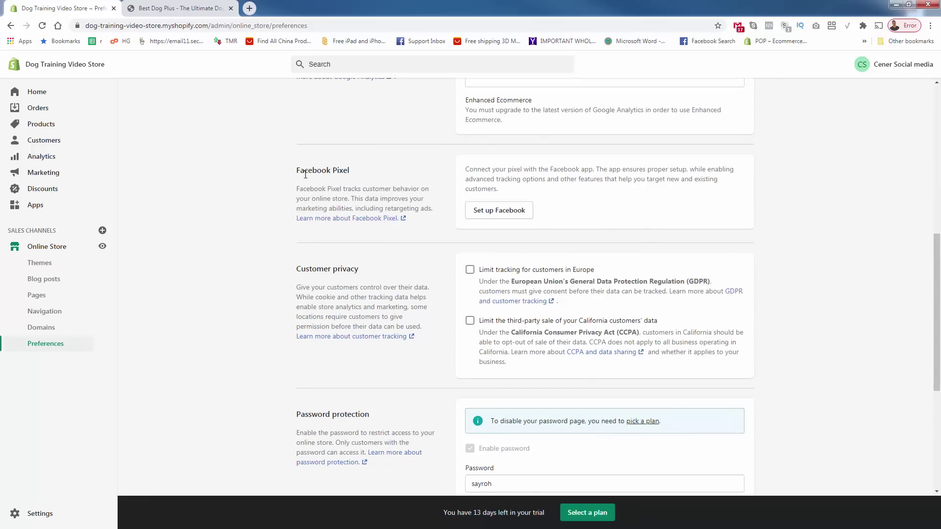
{"action": "left_click_drag", "start_coordinate": [299, 173], "coordinate": [591, 221]}
{"action": "left_click", "coordinate": [593, 222]}
{"action": "left_click", "coordinate": [491, 218]}
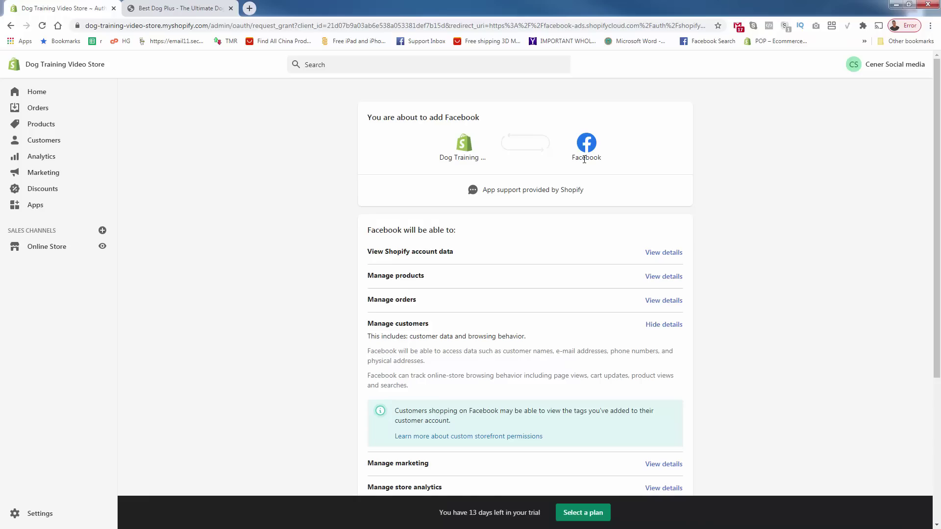
{"action": "scroll", "coordinate": [552, 323], "scroll_direction": "down", "scroll_amount": 5}
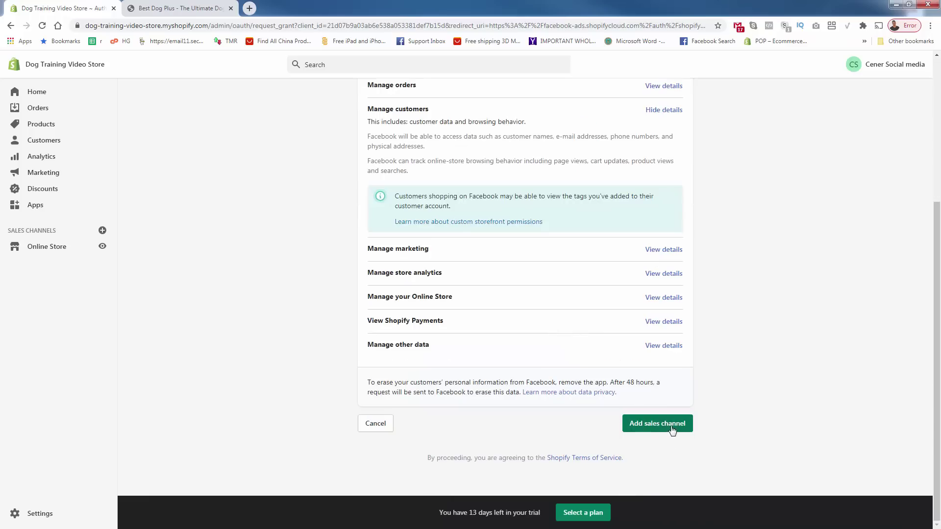
Return to the online store's Preferences without adding Facebook and review the customer privacy and password protection sections
{"action": "left_click", "coordinate": [39, 246]}
{"action": "left_click", "coordinate": [43, 345]}
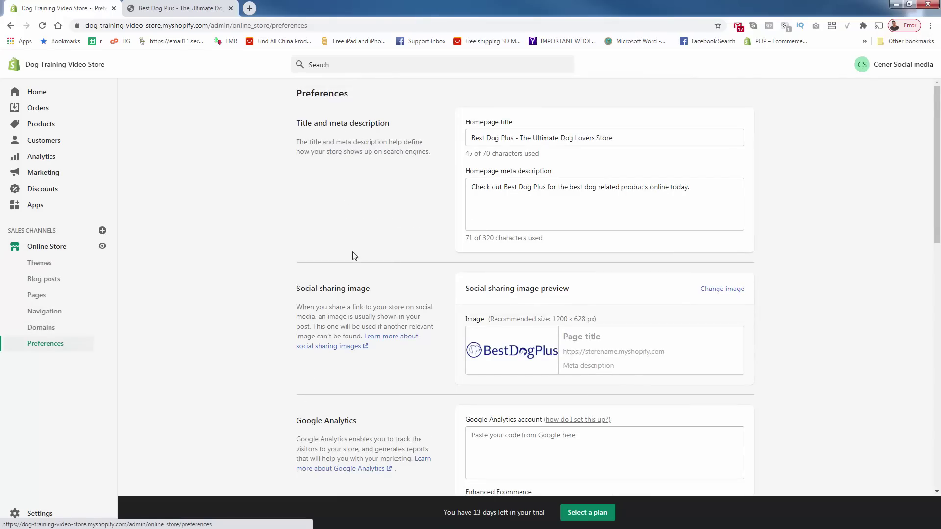
{"action": "scroll", "coordinate": [354, 255], "scroll_direction": "down", "scroll_amount": 8}
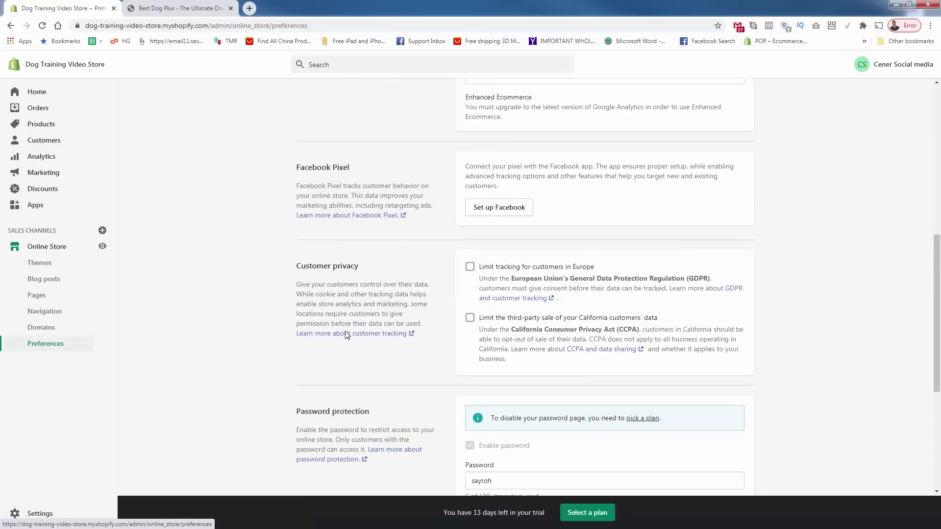
{"action": "scroll", "coordinate": [345, 334], "scroll_direction": "down", "scroll_amount": 2}
{"action": "scroll", "coordinate": [342, 290], "scroll_direction": "down", "scroll_amount": 1}
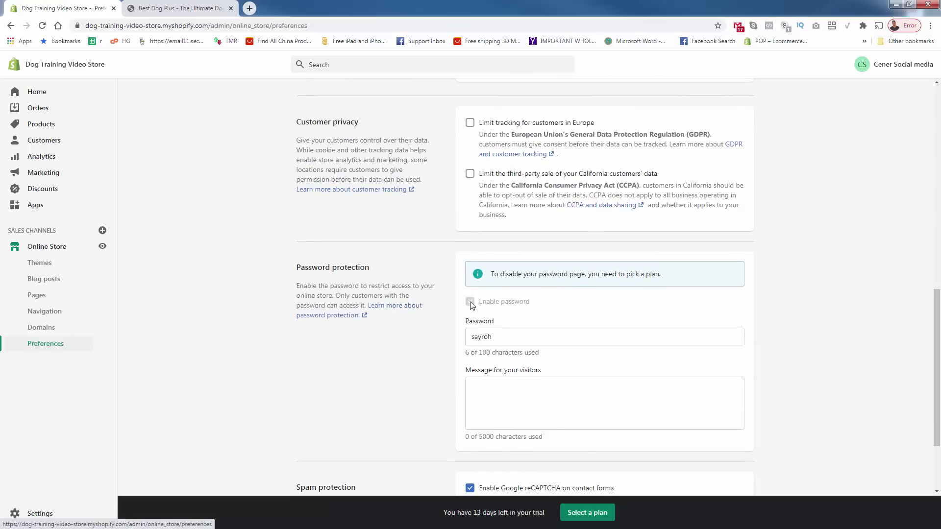
Change the store name to Best Dog Plus in the General settings and save it
{"action": "left_click", "coordinate": [42, 514]}
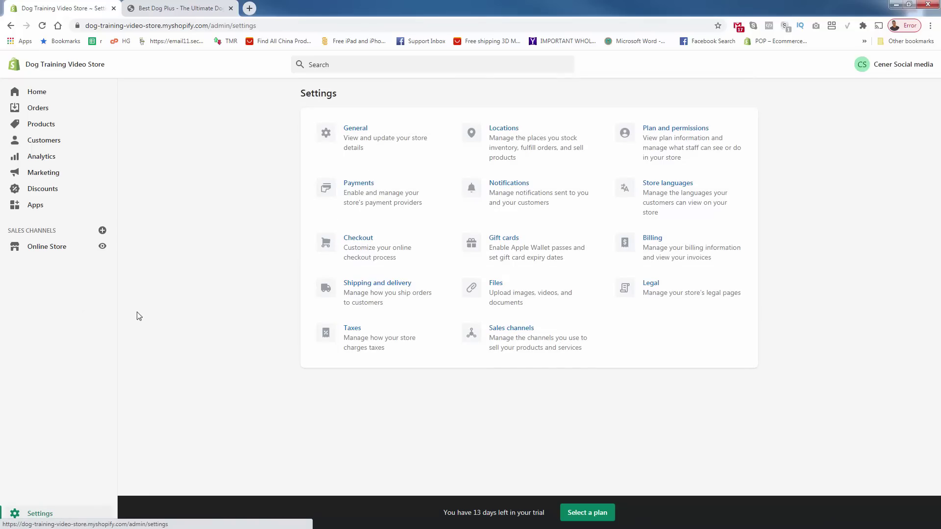
{"action": "left_click", "coordinate": [355, 128]}
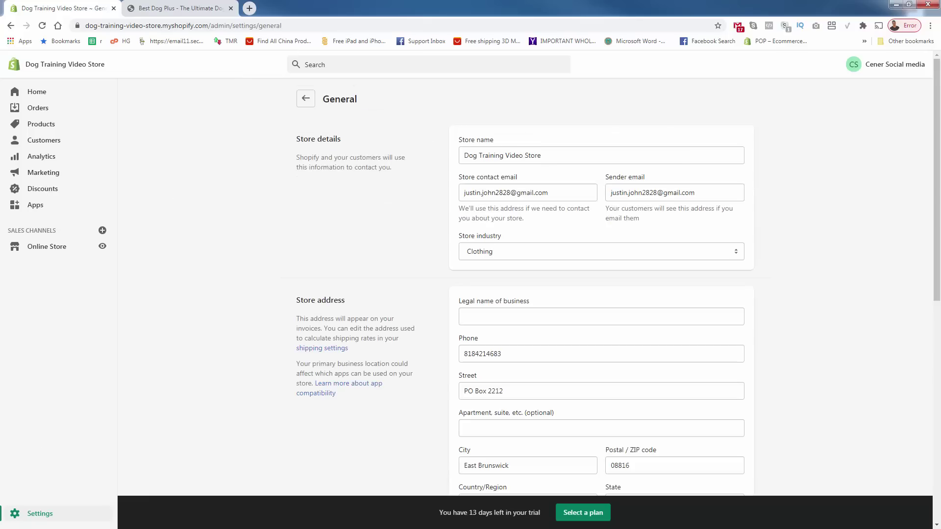
{"action": "triple_click", "coordinate": [508, 156]}
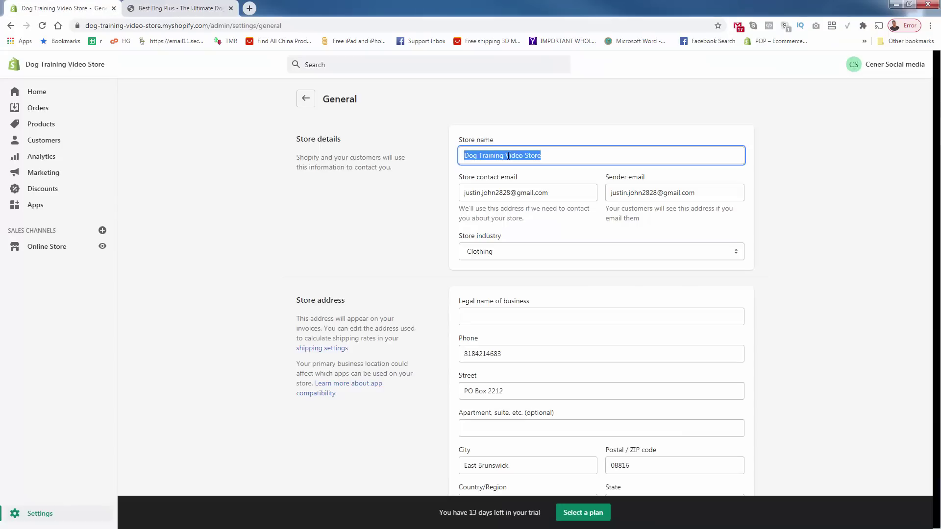
{"action": "type", "text": "B"}
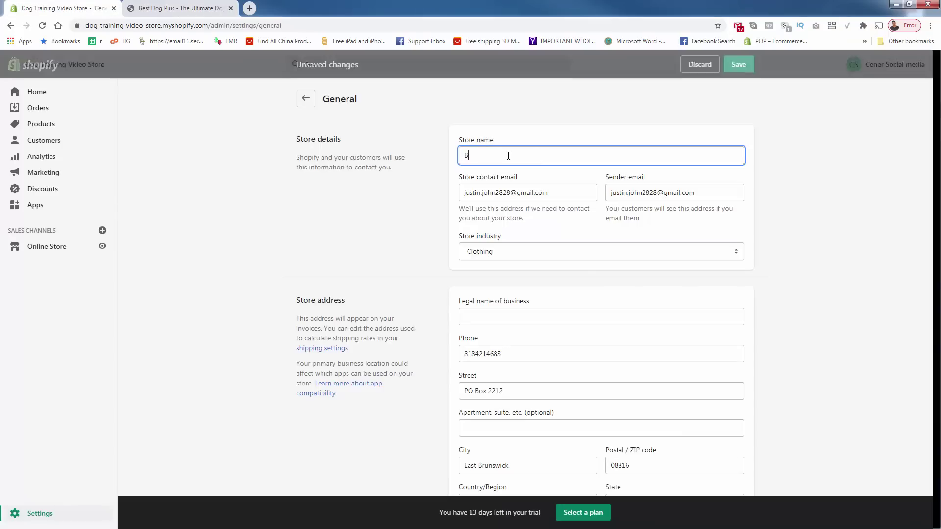
{"action": "type", "text": "est Dog Plus"}
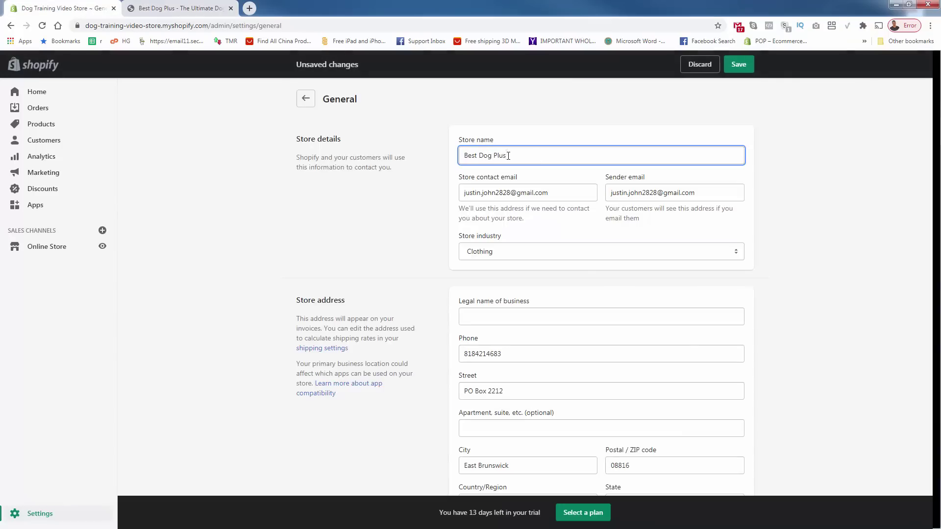
{"action": "left_click", "coordinate": [739, 65]}
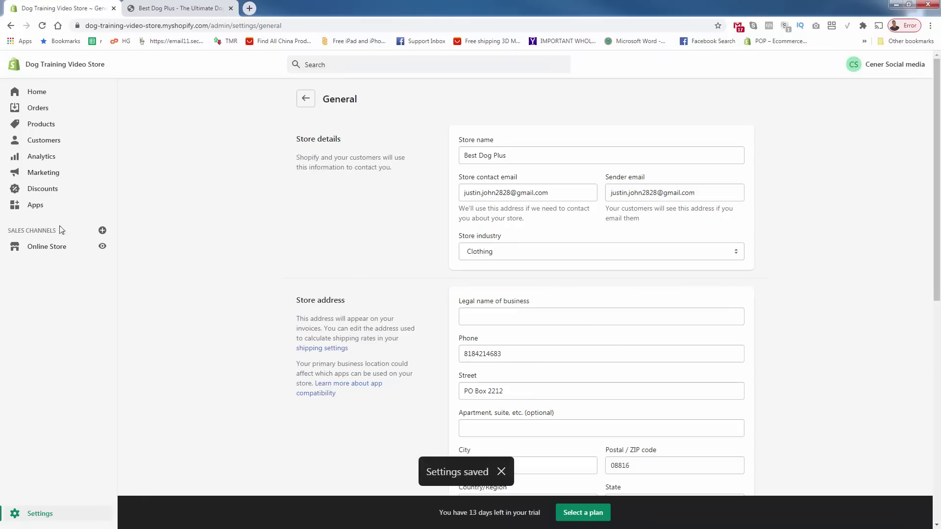
Open the Payments settings and review the Shopify Payments, PayPal, Amazon Pay, third-party and alternative payment options
{"action": "left_click", "coordinate": [45, 513]}
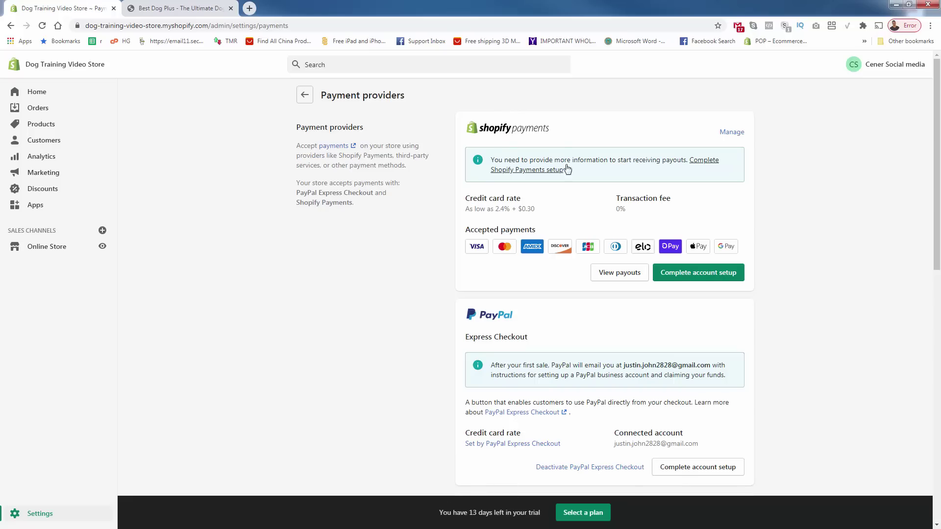
{"action": "scroll", "coordinate": [520, 393], "scroll_direction": "down", "scroll_amount": 2}
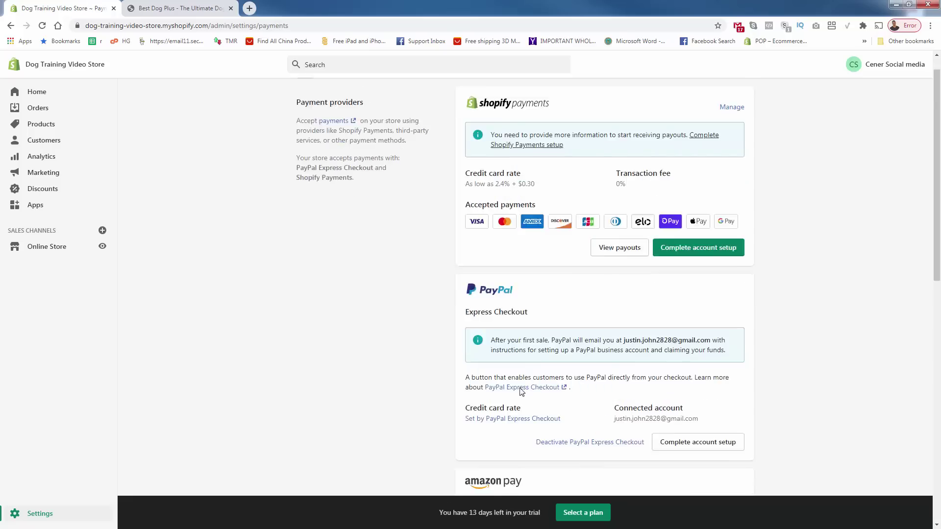
{"action": "scroll", "coordinate": [623, 392], "scroll_direction": "up", "scroll_amount": 2}
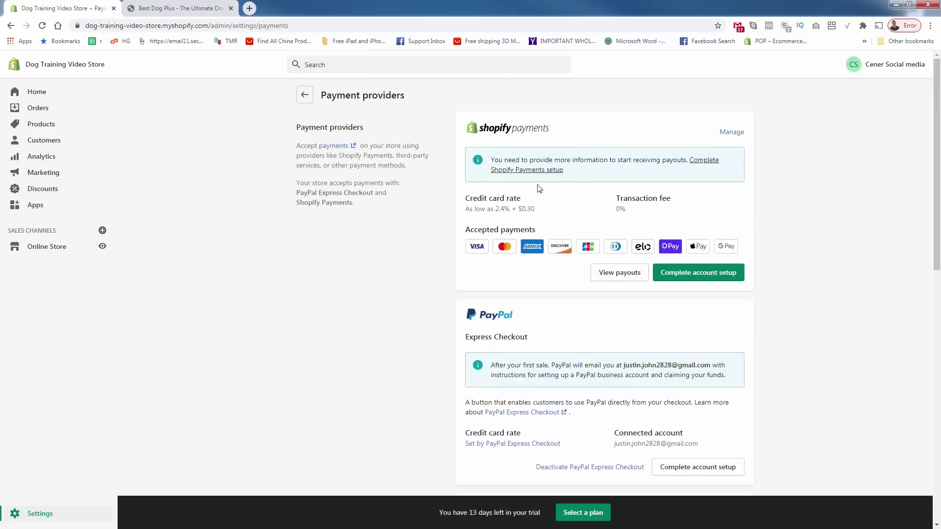
{"action": "scroll", "coordinate": [518, 276], "scroll_direction": "down", "scroll_amount": 5}
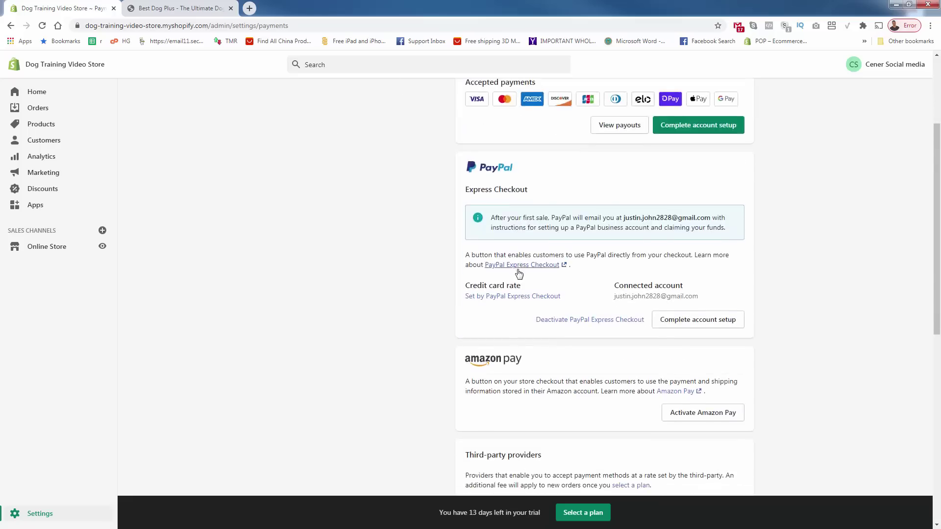
{"action": "scroll", "coordinate": [588, 324], "scroll_direction": "down", "scroll_amount": 1}
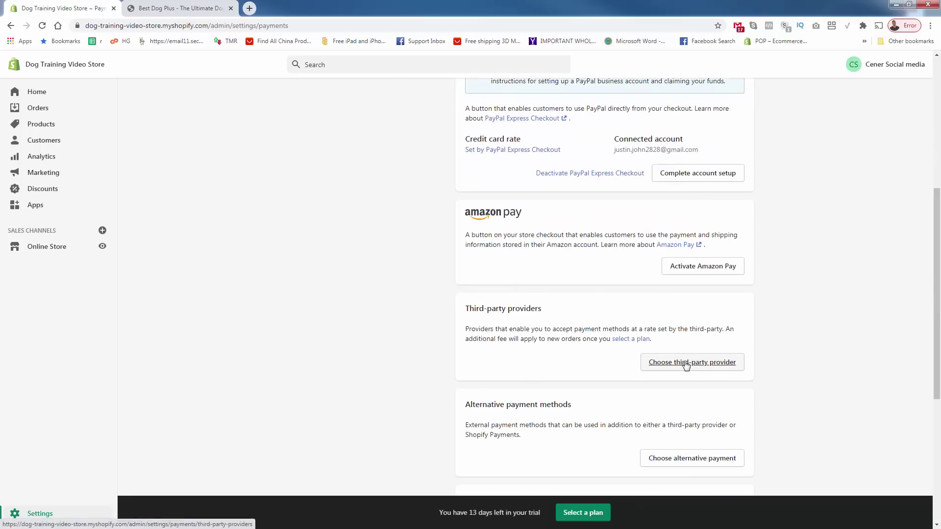
{"action": "scroll", "coordinate": [499, 358], "scroll_direction": "up", "scroll_amount": 6}
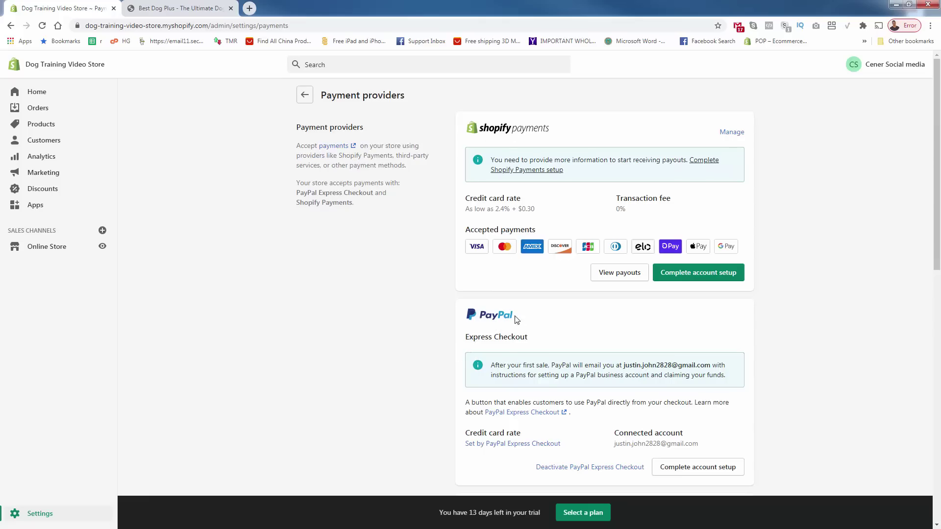
Make customer accounts optional in the Checkout settings and save the change
{"action": "left_click", "coordinate": [58, 514]}
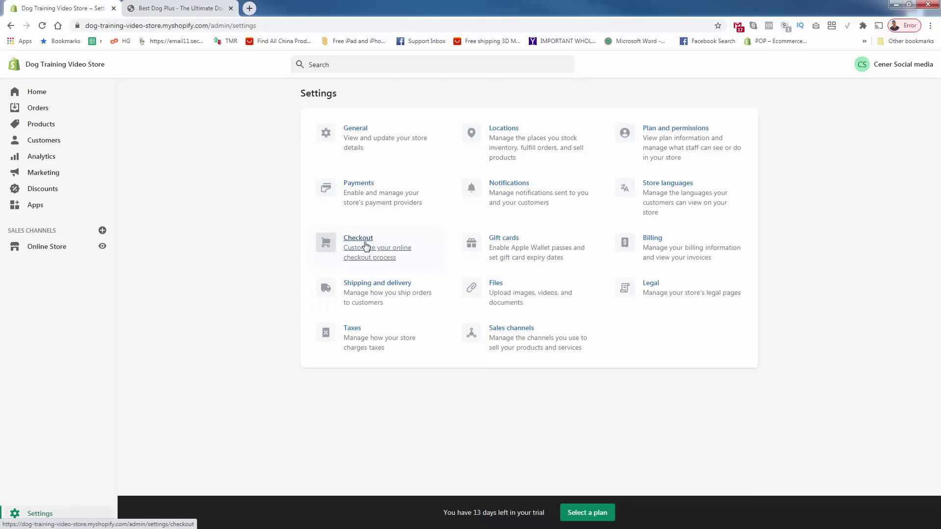
{"action": "left_click", "coordinate": [365, 246]}
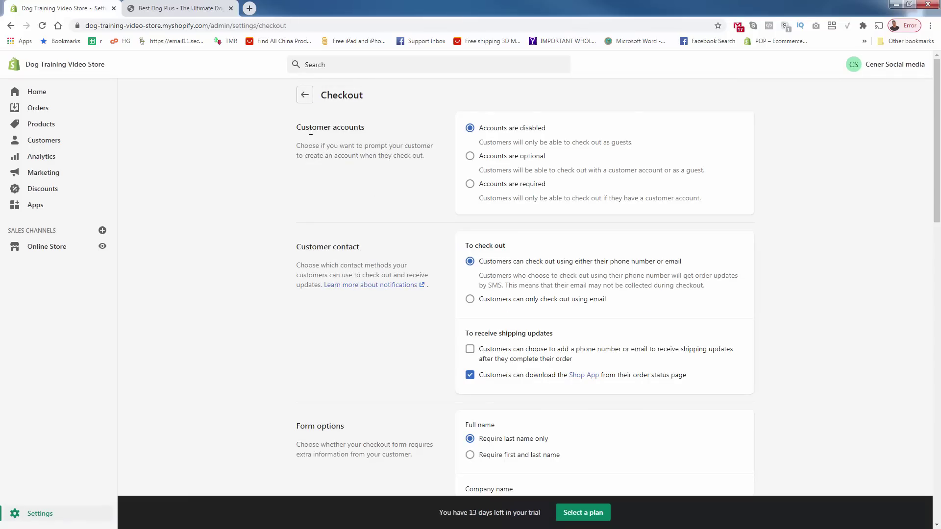
{"action": "left_click", "coordinate": [469, 156]}
{"action": "left_click", "coordinate": [738, 64]}
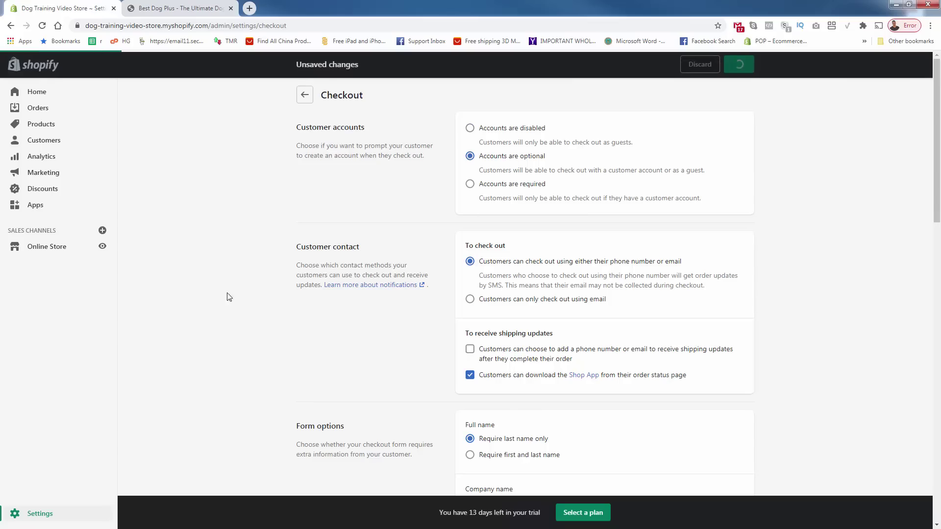
Review the remaining checkout settings, from customer contact and form options to order processing and email marketing
{"action": "scroll", "coordinate": [196, 309], "scroll_direction": "down", "scroll_amount": 20}
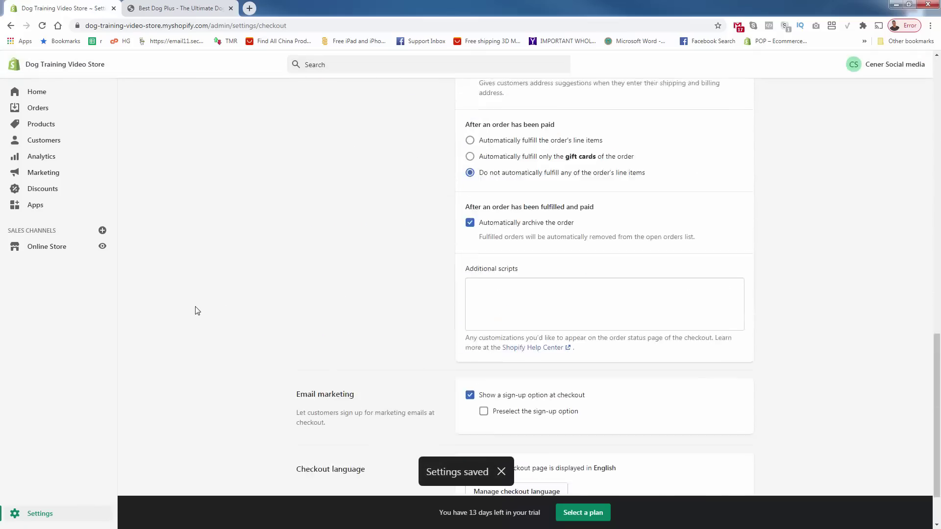
{"action": "scroll", "coordinate": [195, 322], "scroll_direction": "up", "scroll_amount": 10}
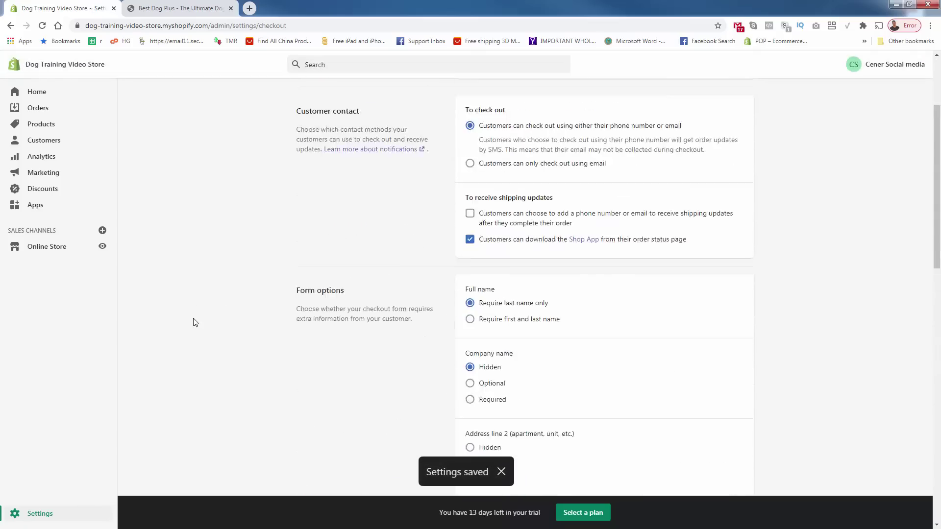
{"action": "scroll", "coordinate": [196, 322], "scroll_direction": "up", "scroll_amount": 3}
Open the Shipping and delivery settings, review the shipping rates and local delivery options, and return to the settings overview
{"action": "left_click", "coordinate": [38, 513]}
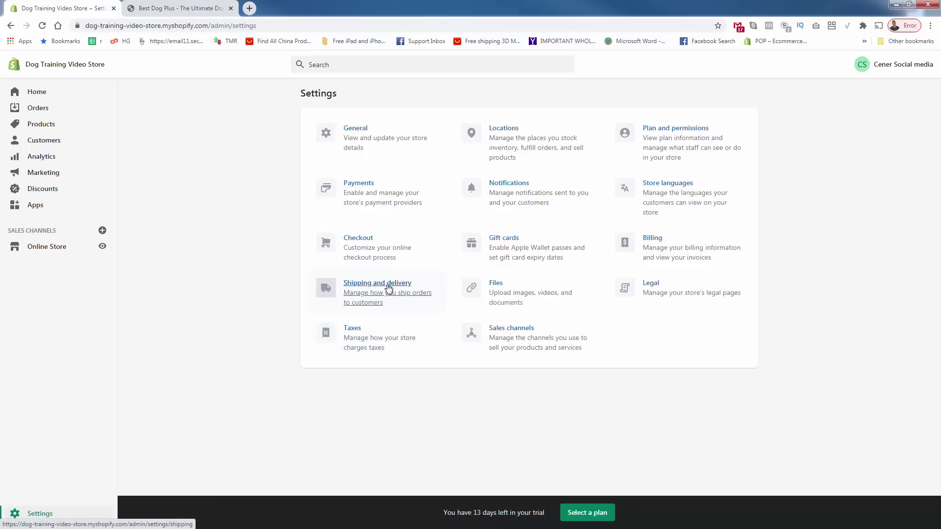
{"action": "left_click", "coordinate": [389, 287]}
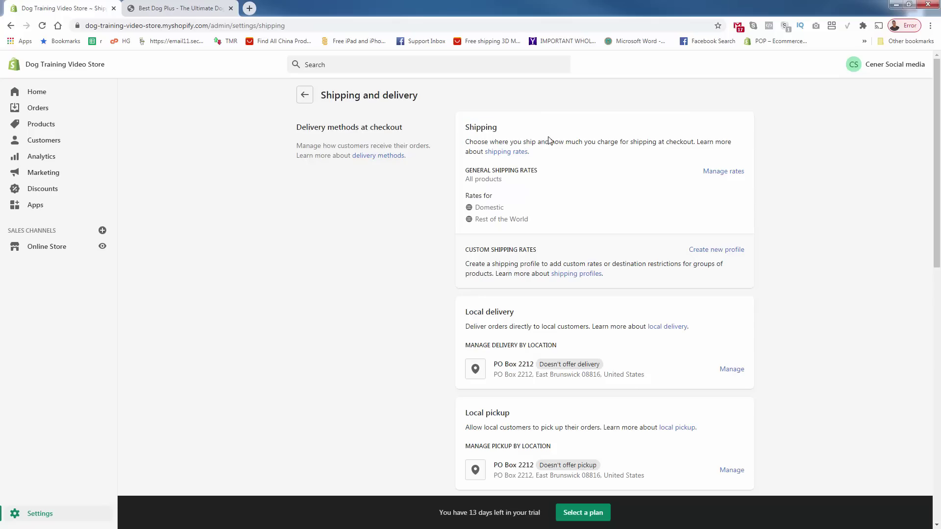
{"action": "left_click", "coordinate": [302, 101]}
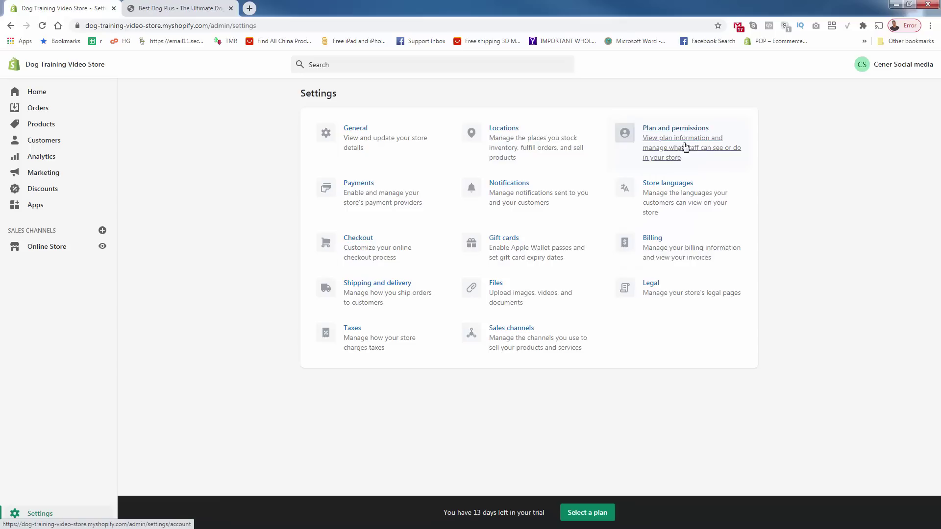
Open the online store's themes page, switch to the storefront preview, reload it and hide the preview bar
{"action": "left_click", "coordinate": [57, 247]}
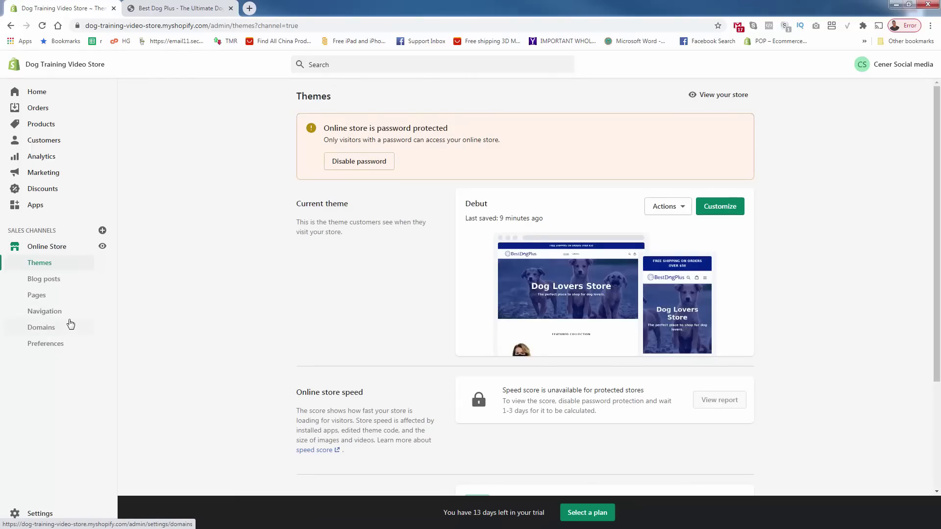
{"action": "left_click", "coordinate": [102, 246]}
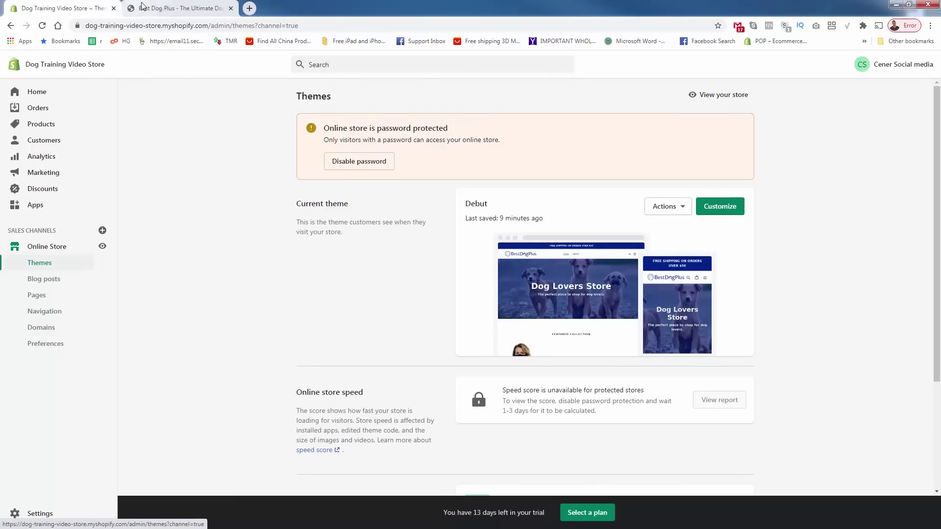
{"action": "left_click", "coordinate": [43, 25]}
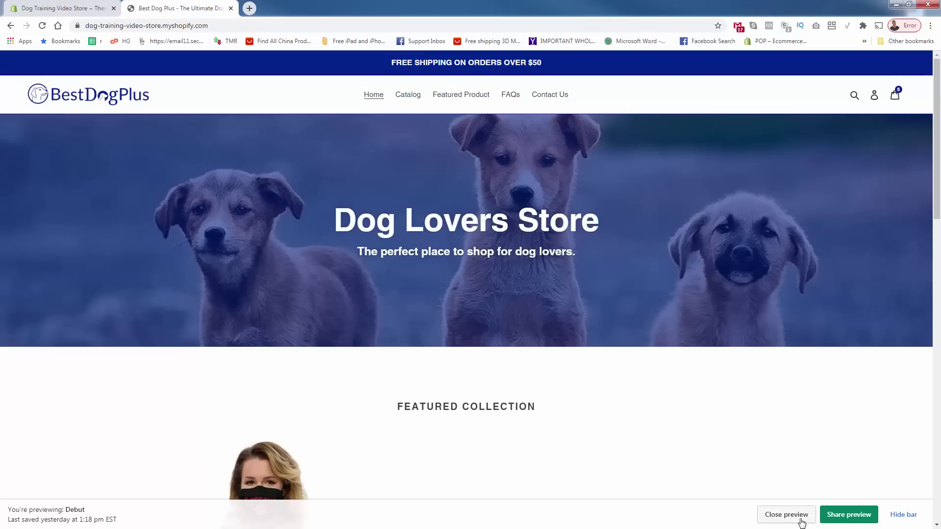
{"action": "left_click", "coordinate": [903, 515]}
Examine the storefront homepage from the navigation and hero banner through the featured collection and product down to the footer
{"action": "scroll", "coordinate": [418, 316], "scroll_direction": "down", "scroll_amount": 1}
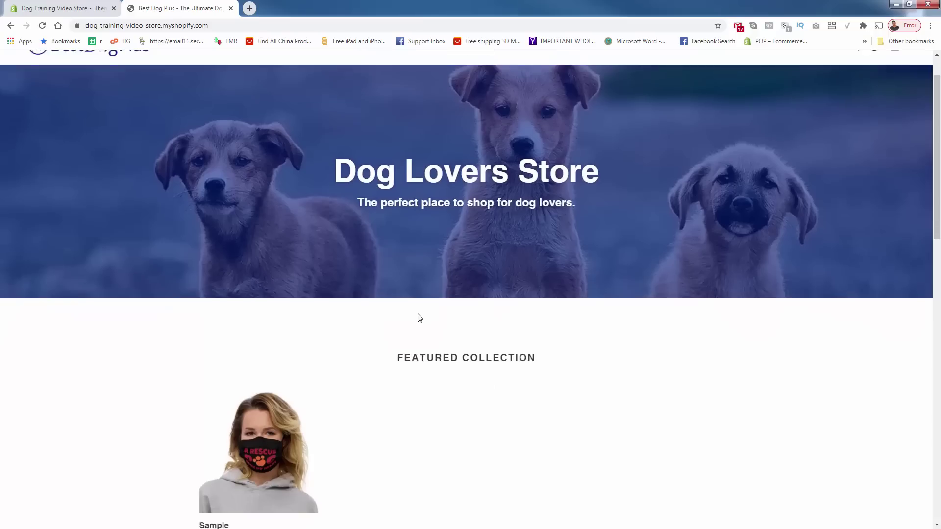
{"action": "scroll", "coordinate": [416, 316], "scroll_direction": "up", "scroll_amount": 1}
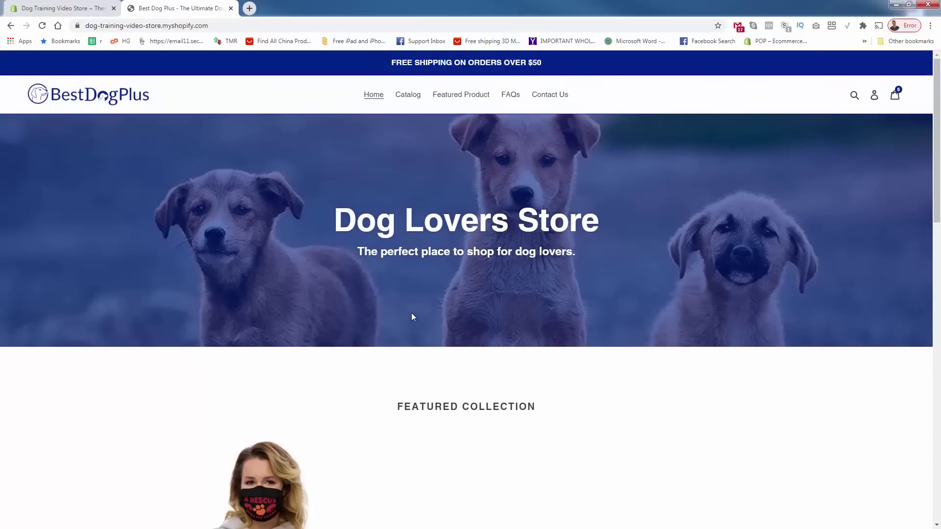
{"action": "scroll", "coordinate": [395, 307], "scroll_direction": "down", "scroll_amount": 4}
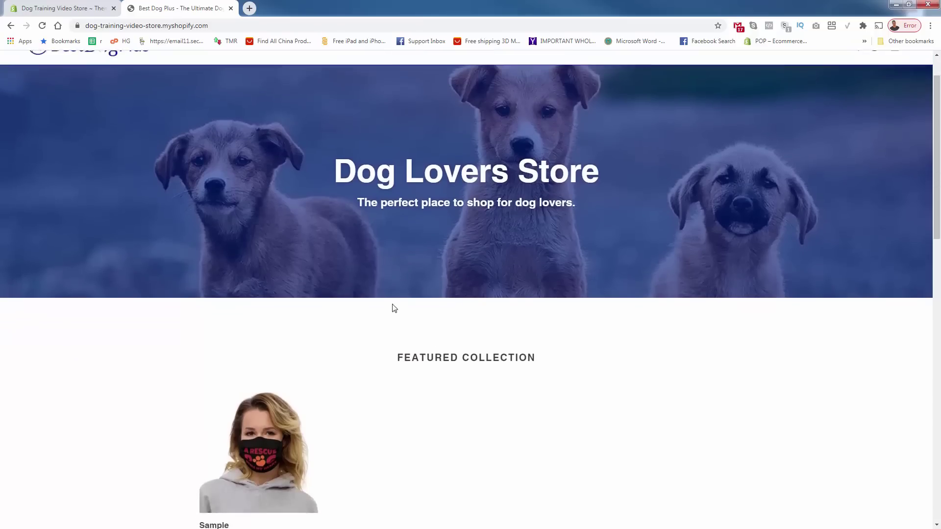
{"action": "scroll", "coordinate": [451, 310], "scroll_direction": "down", "scroll_amount": 1}
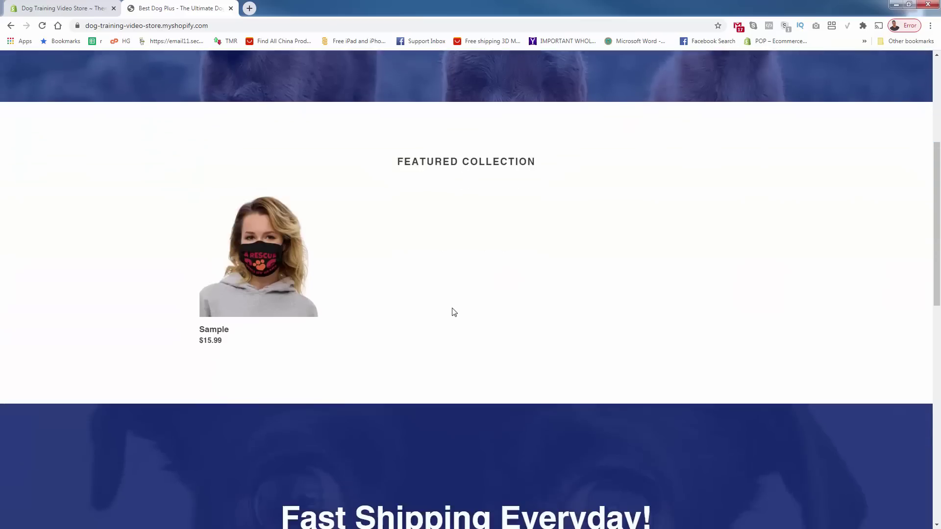
{"action": "scroll", "coordinate": [450, 310], "scroll_direction": "up", "scroll_amount": 5}
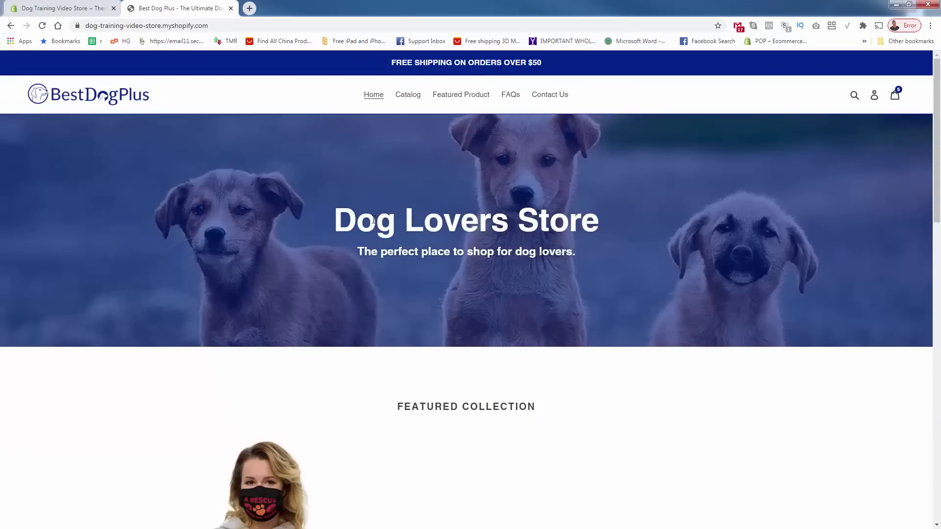
{"action": "scroll", "coordinate": [321, 403], "scroll_direction": "down", "scroll_amount": 3}
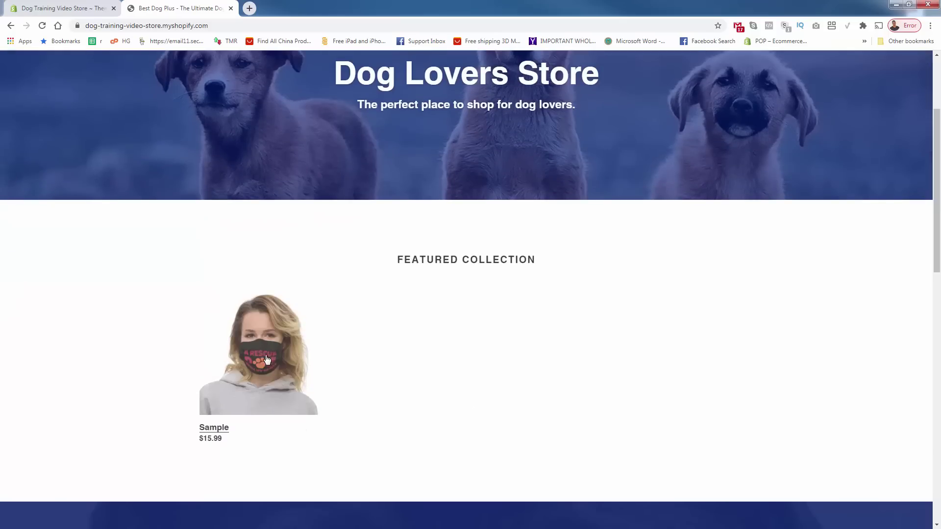
{"action": "scroll", "coordinate": [271, 394], "scroll_direction": "up", "scroll_amount": 3}
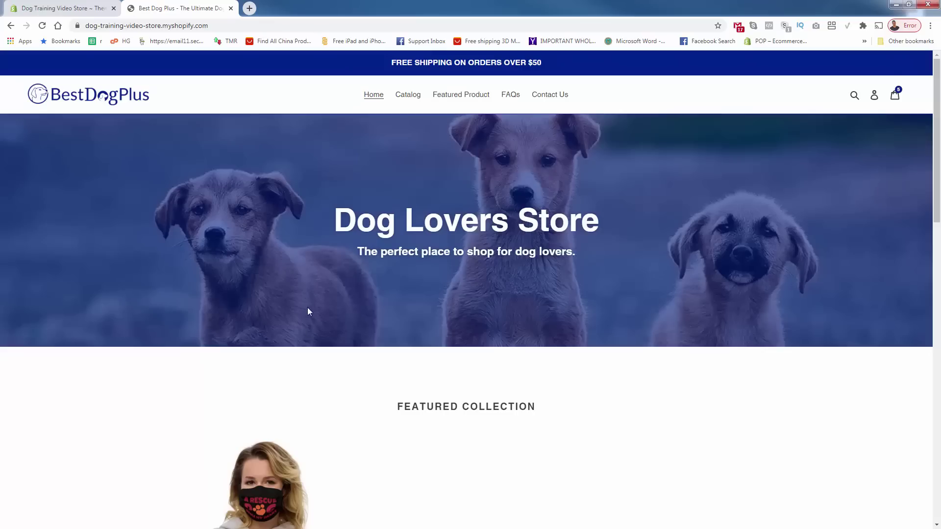
{"action": "double_click", "coordinate": [417, 231]}
{"action": "left_click", "coordinate": [421, 264]}
{"action": "scroll", "coordinate": [406, 239], "scroll_direction": "down", "scroll_amount": 15}
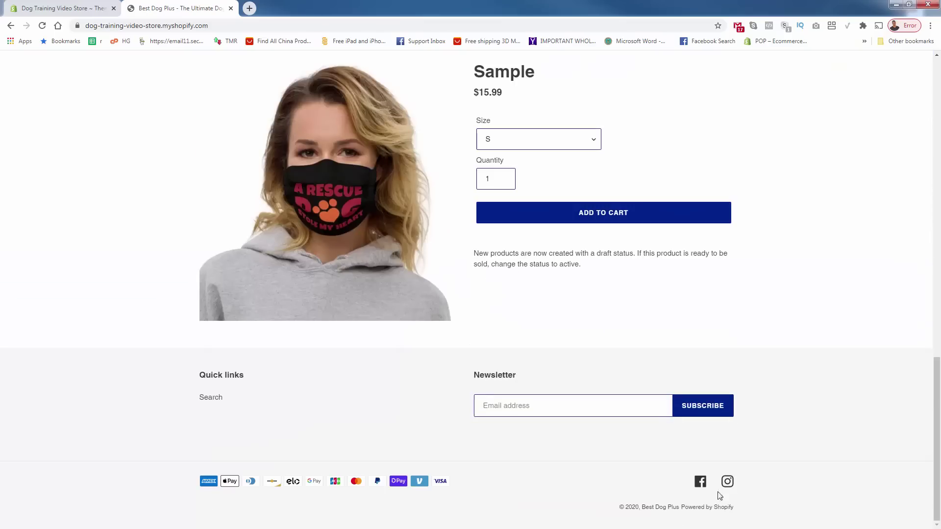
{"action": "scroll", "coordinate": [322, 427], "scroll_direction": "up", "scroll_amount": 15}
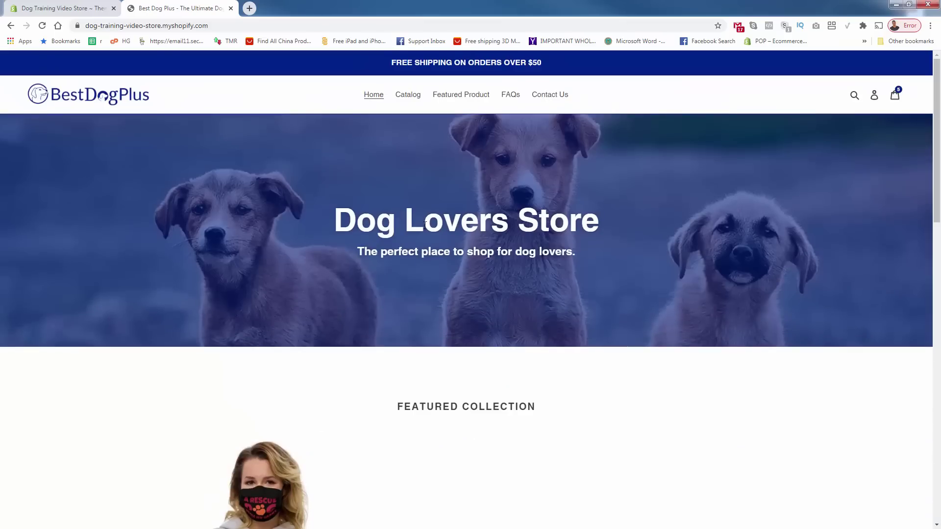
Check the storefront's Contact Us page, return to the homepage and look over its product and shipping banner sections
{"action": "left_click", "coordinate": [548, 95]}
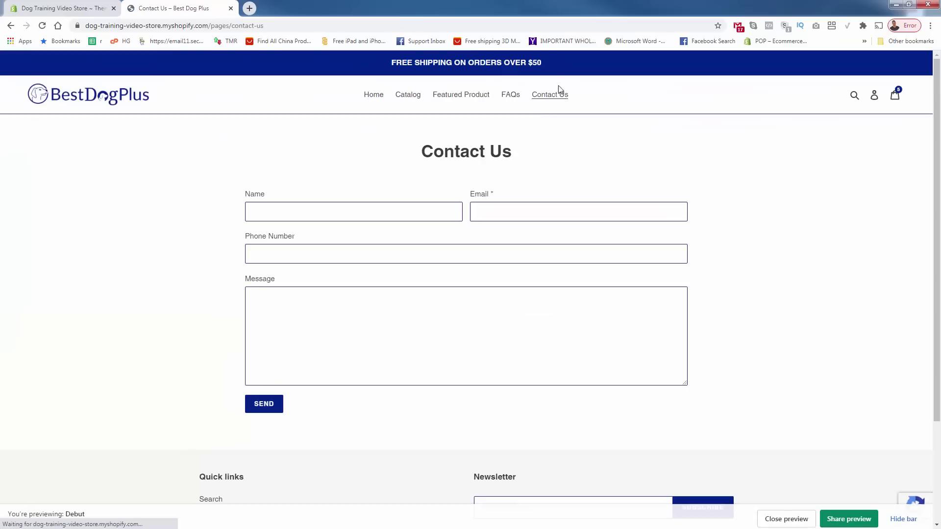
{"action": "left_click", "coordinate": [72, 101]}
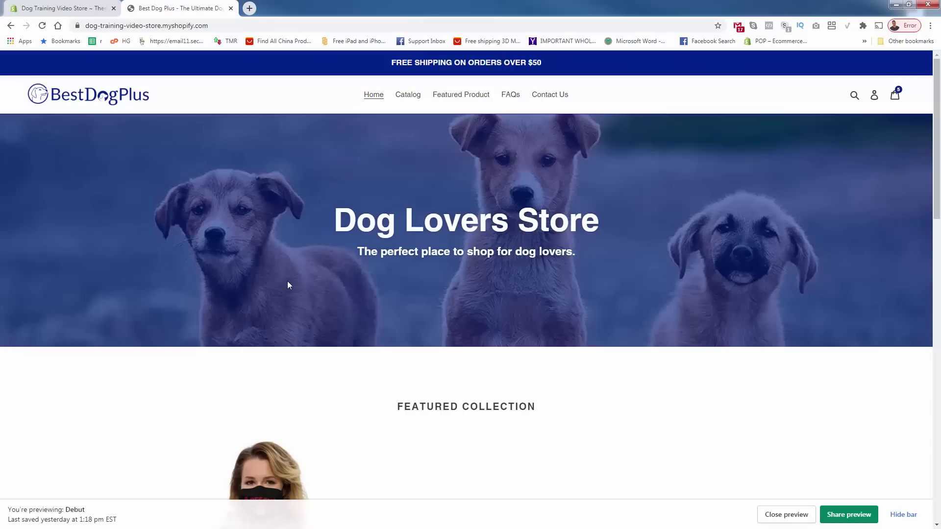
{"action": "scroll", "coordinate": [288, 284], "scroll_direction": "down", "scroll_amount": 10}
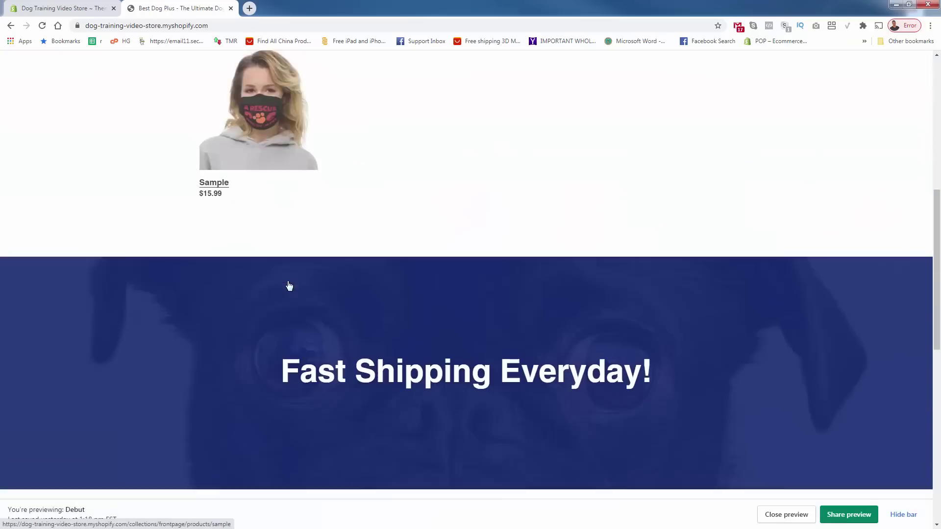
{"action": "scroll", "coordinate": [289, 284], "scroll_direction": "down", "scroll_amount": 3}
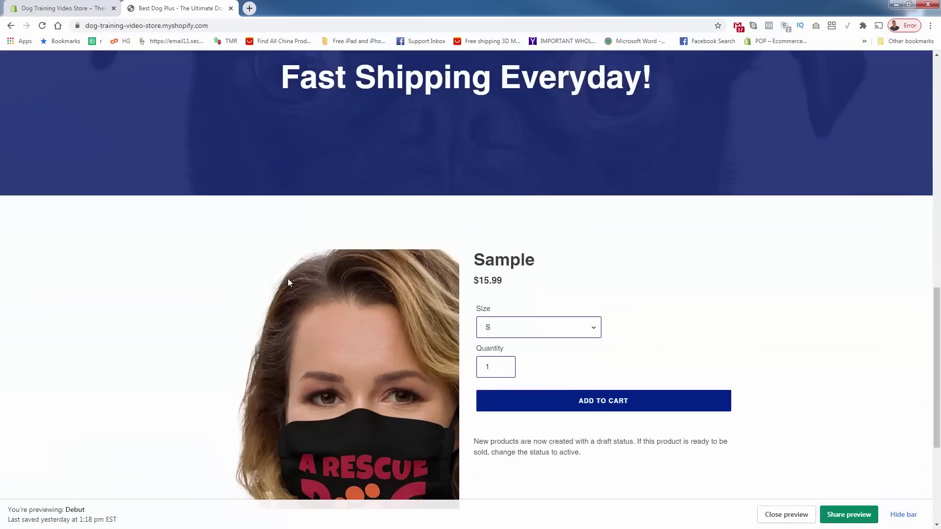
{"action": "scroll", "coordinate": [289, 282], "scroll_direction": "down", "scroll_amount": 2}
{"action": "scroll", "coordinate": [288, 283], "scroll_direction": "up", "scroll_amount": 15}
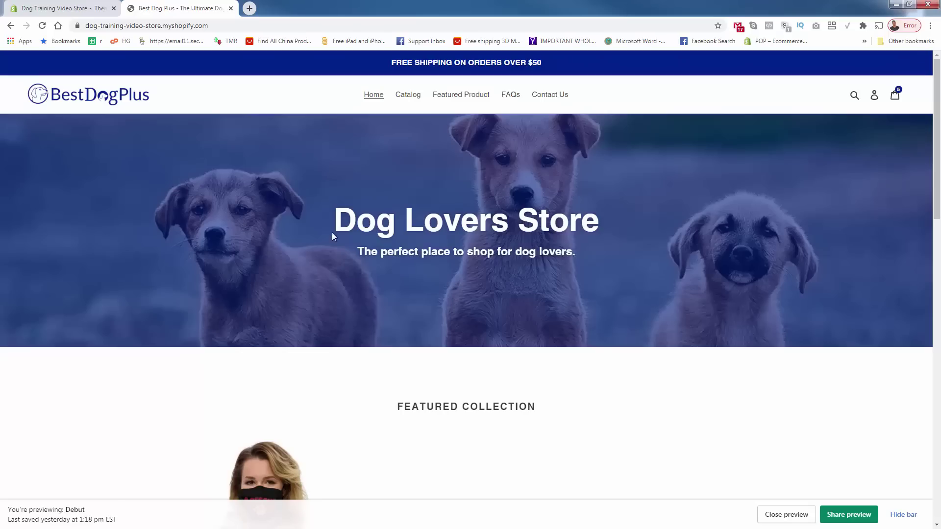
Highlight the homepage banner's heading and tagline, and return to the store admin
{"action": "left_click_drag", "start_coordinate": [333, 224], "coordinate": [416, 231]}
{"action": "left_click", "coordinate": [415, 235]}
{"action": "triple_click", "coordinate": [409, 233]}
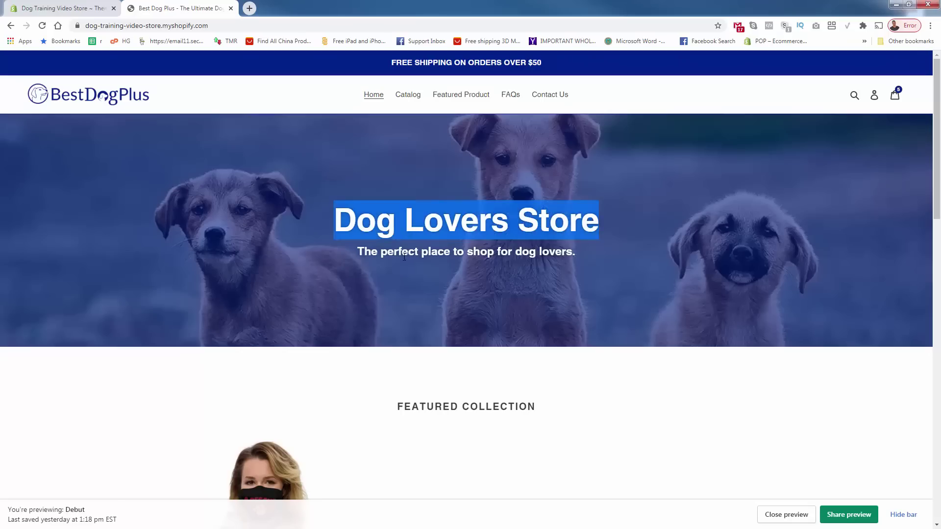
{"action": "left_click", "coordinate": [409, 236]}
{"action": "triple_click", "coordinate": [401, 253]}
{"action": "left_click", "coordinate": [88, 11]}
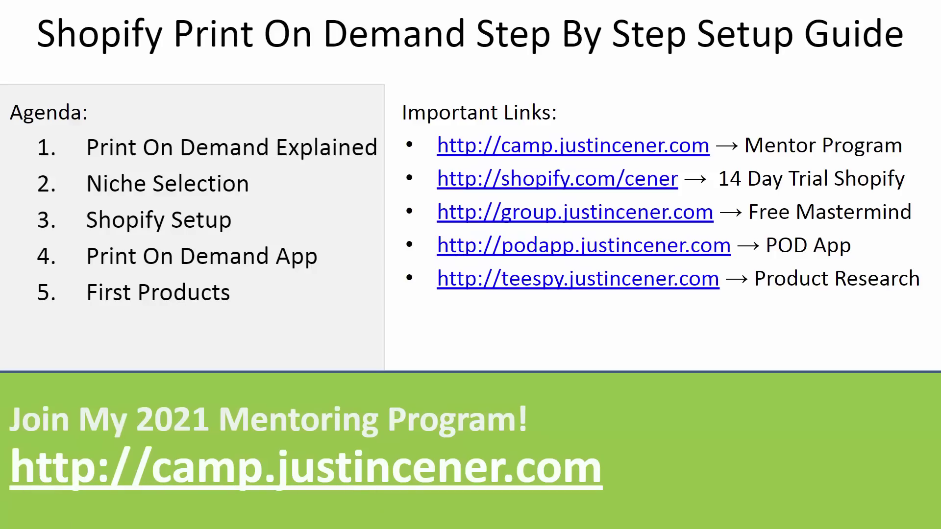
Switch to the Tsunami Print On Demand 2.0 page in the Shopify App Store and highlight its installation cost note
{"action": "key", "text": "alt+Tab"}
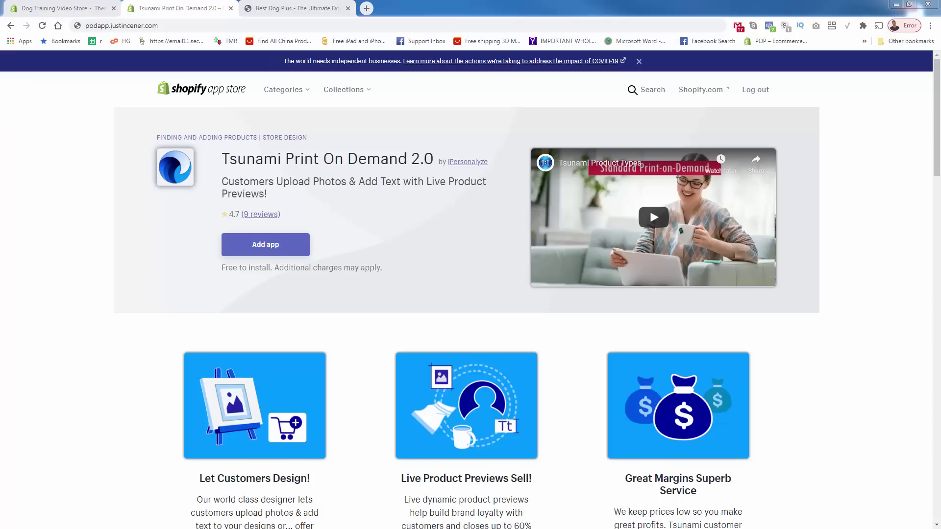
{"action": "triple_click", "coordinate": [225, 268]}
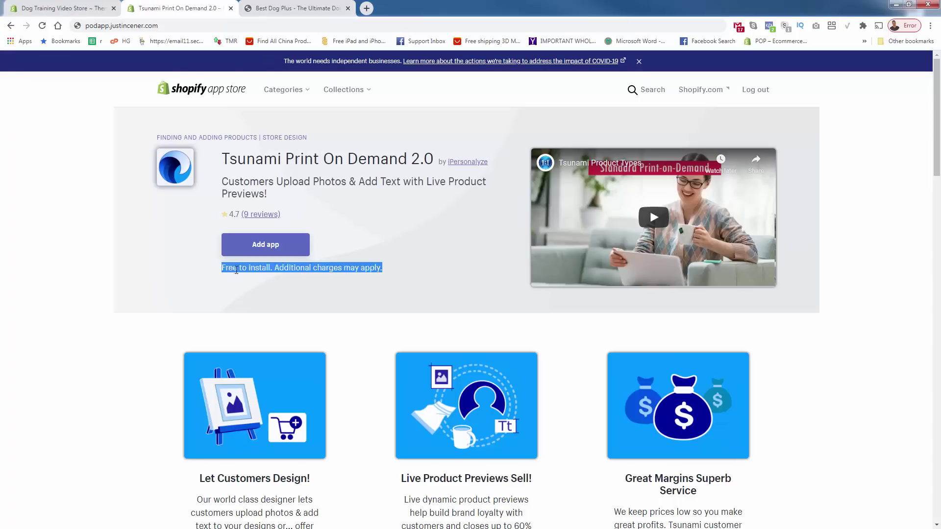
Examine the Tsunami Print On Demand 2.0 listing's header and its three feature highlights down to the About section
{"action": "left_click", "coordinate": [222, 287]}
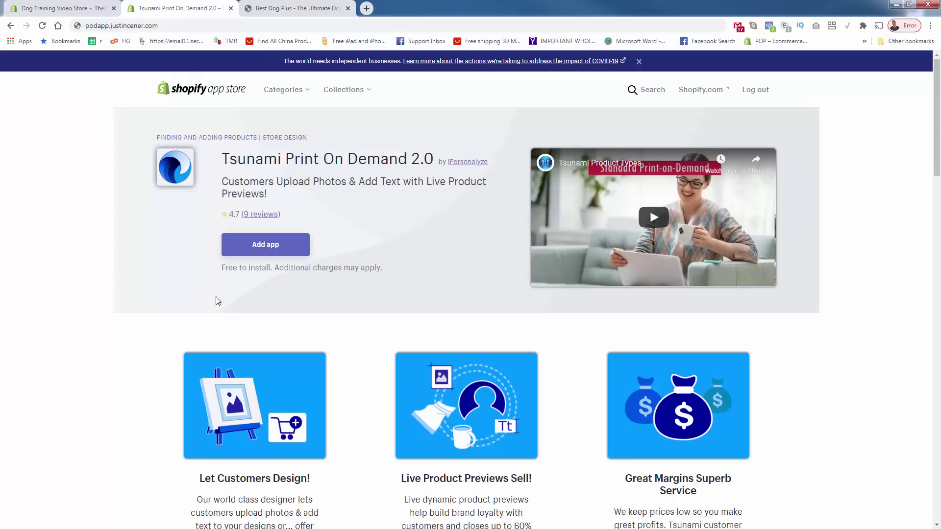
{"action": "scroll", "coordinate": [218, 301], "scroll_direction": "down", "scroll_amount": 1}
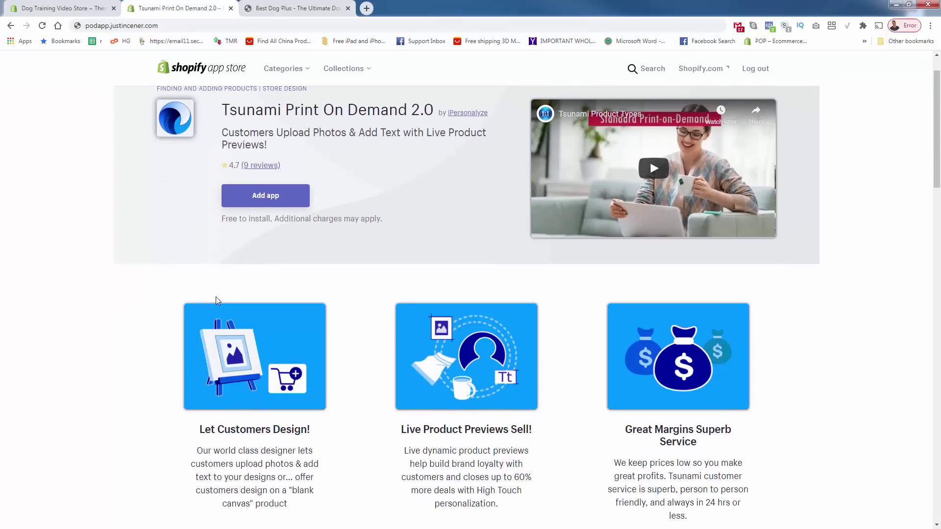
{"action": "scroll", "coordinate": [219, 301], "scroll_direction": "down", "scroll_amount": 1}
{"action": "scroll", "coordinate": [218, 301], "scroll_direction": "up", "scroll_amount": 2}
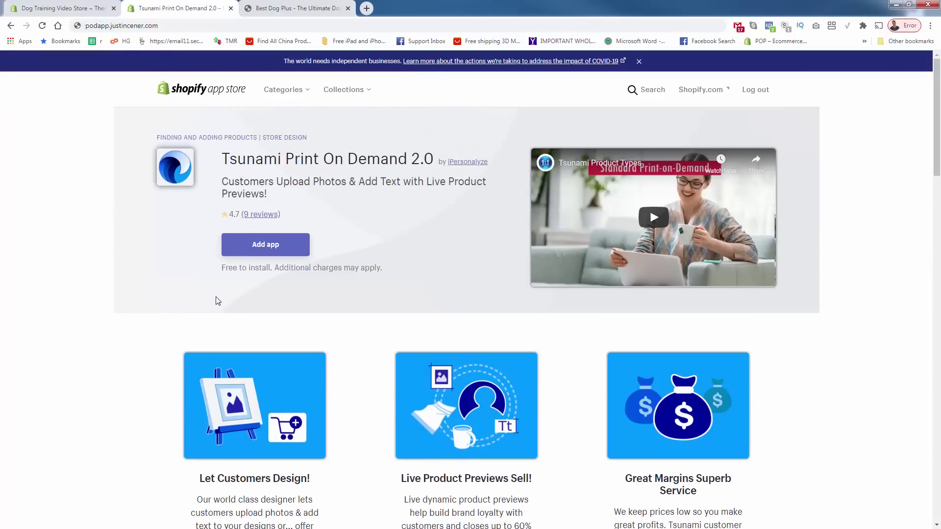
{"action": "scroll", "coordinate": [218, 301], "scroll_direction": "down", "scroll_amount": 2}
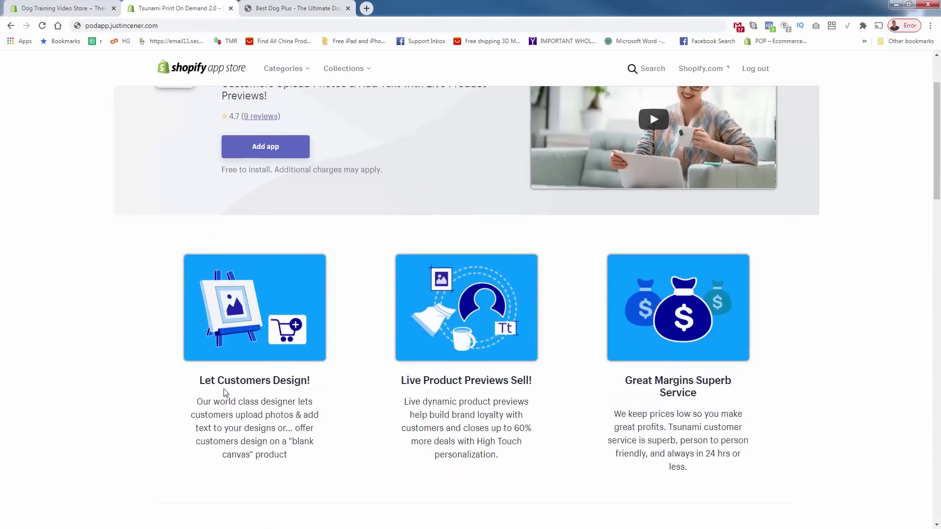
{"action": "scroll", "coordinate": [223, 390], "scroll_direction": "down", "scroll_amount": 4}
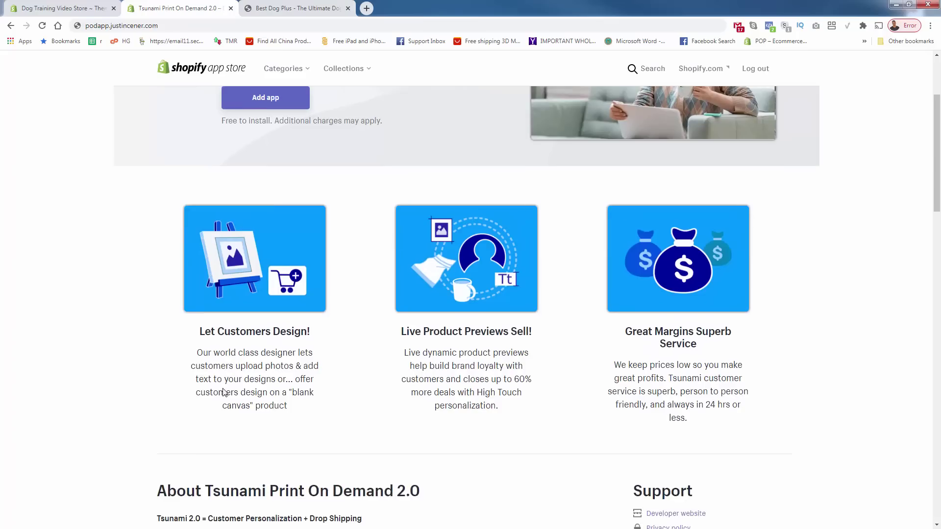
{"action": "left_click", "coordinate": [213, 455]}
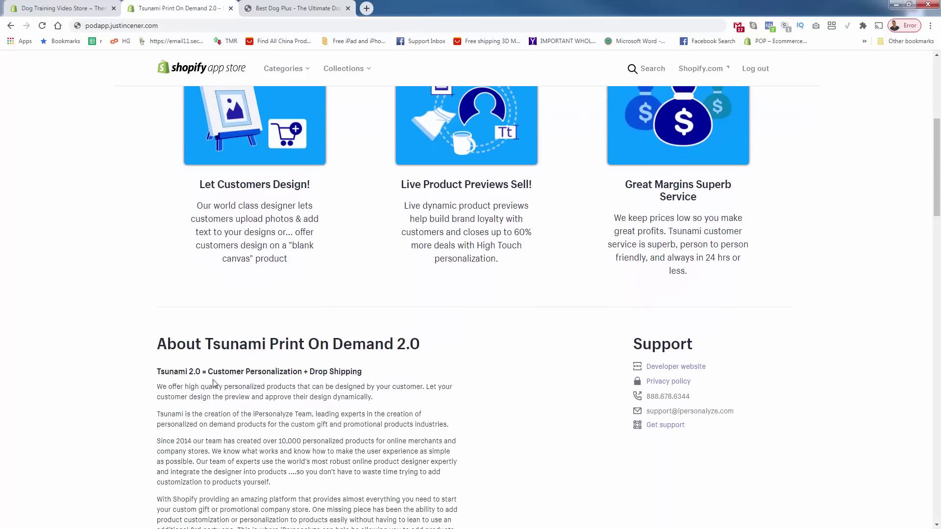
Read the listing's description and product lines, look over the media gallery and pricing, and return to the app header
{"action": "scroll", "coordinate": [214, 392], "scroll_direction": "down", "scroll_amount": 3}
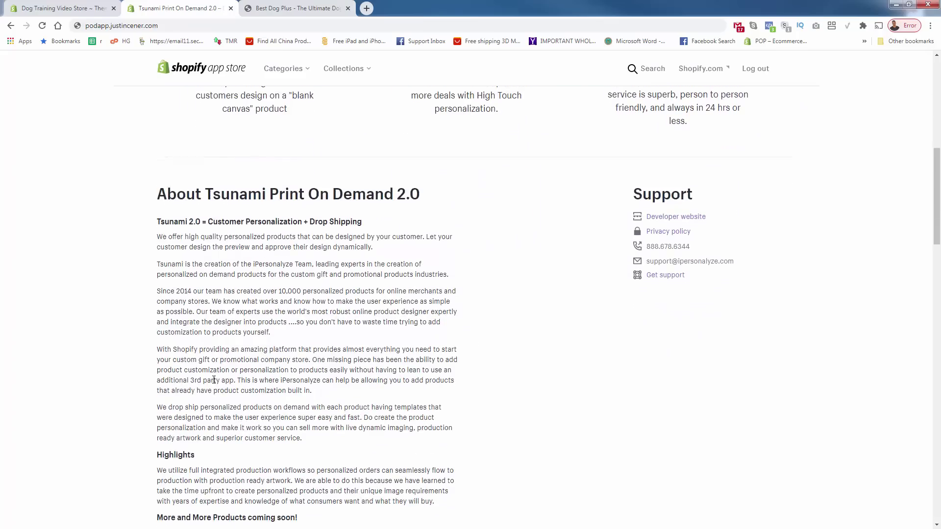
{"action": "scroll", "coordinate": [214, 384], "scroll_direction": "down", "scroll_amount": 4}
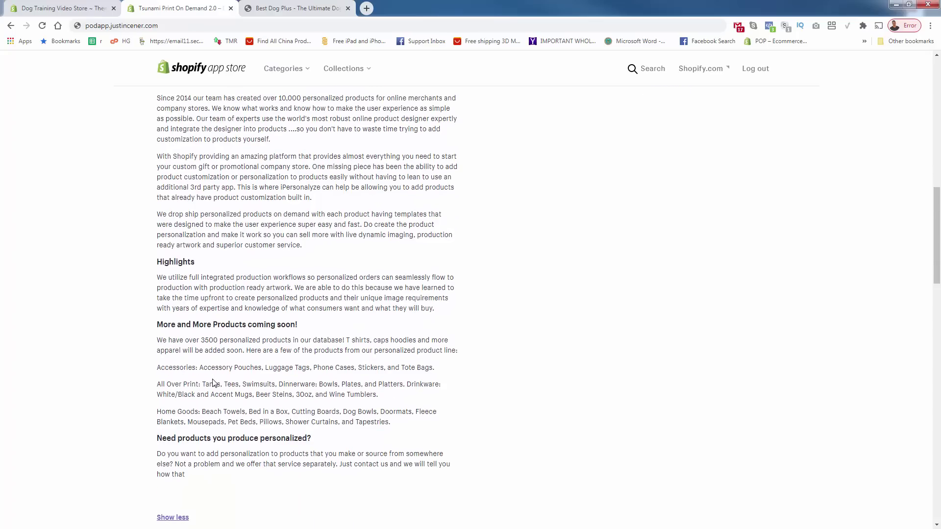
{"action": "scroll", "coordinate": [214, 384], "scroll_direction": "down", "scroll_amount": 3}
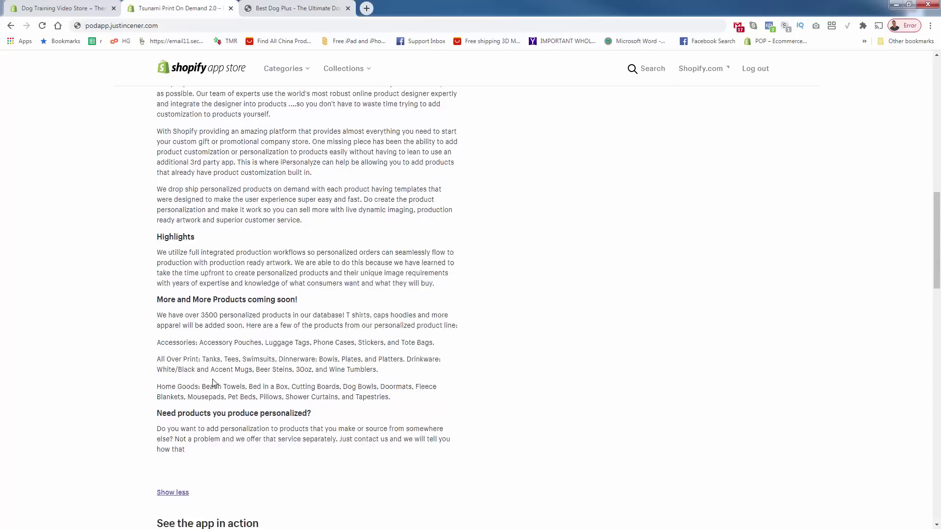
{"action": "scroll", "coordinate": [214, 384], "scroll_direction": "down", "scroll_amount": 6}
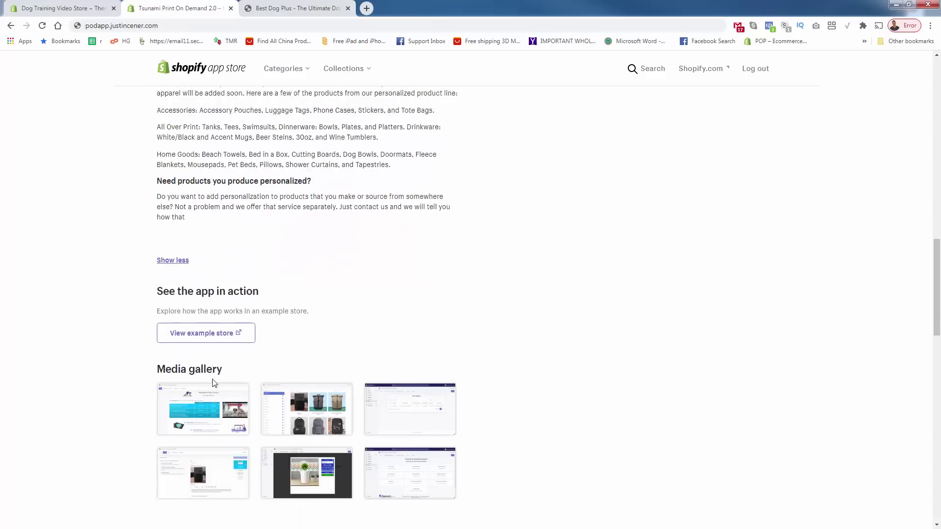
{"action": "scroll", "coordinate": [214, 384], "scroll_direction": "up", "scroll_amount": 3}
{"action": "scroll", "coordinate": [214, 384], "scroll_direction": "up", "scroll_amount": 20}
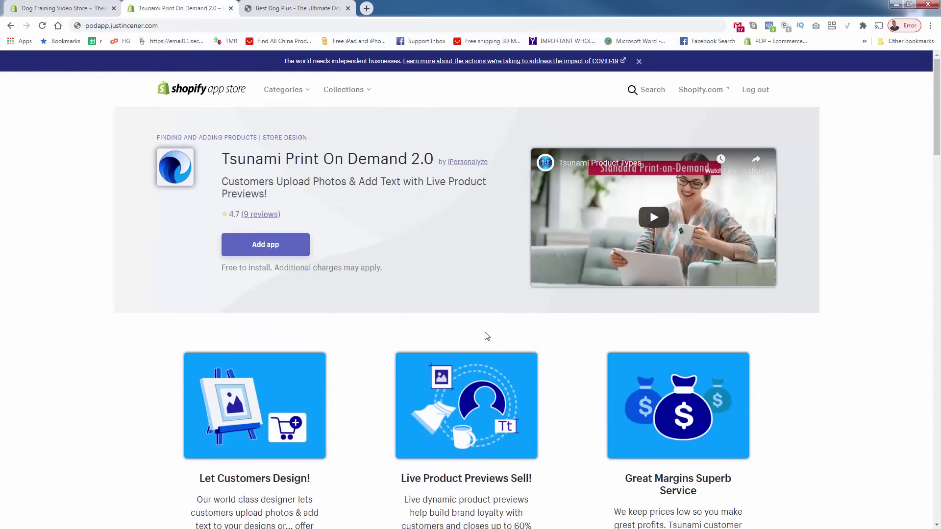
{"action": "scroll", "coordinate": [487, 337], "scroll_direction": "down", "scroll_amount": 20}
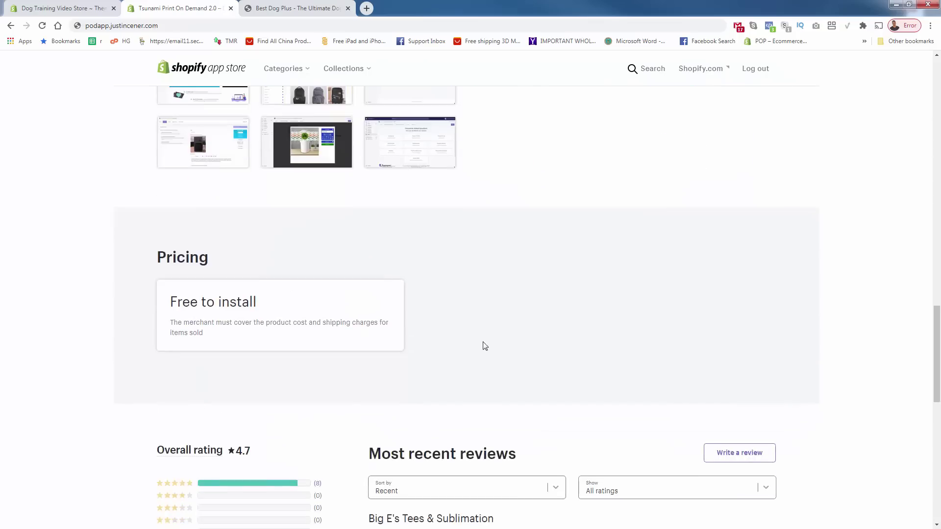
{"action": "scroll", "coordinate": [484, 346], "scroll_direction": "up", "scroll_amount": 20}
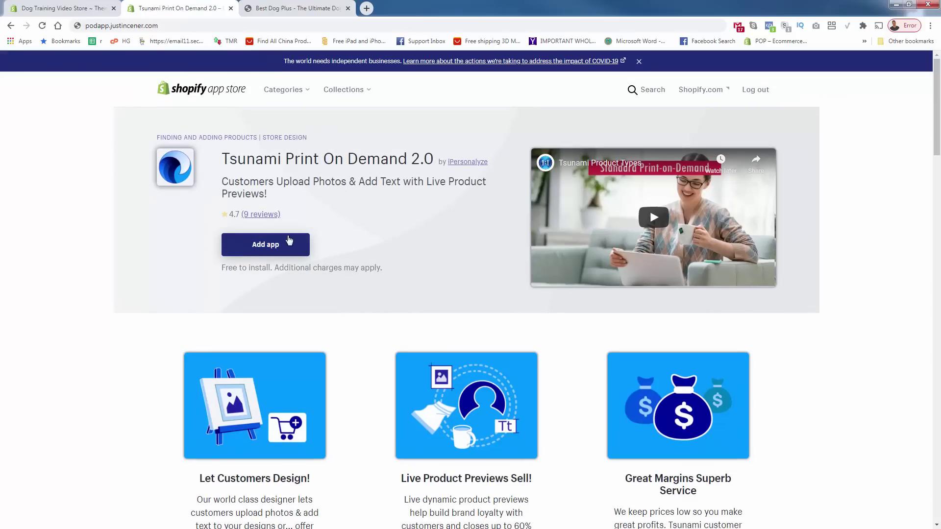
Install the Tsunami Personalize on Demand app on the Best Dog Plus store and accept its user agreement
{"action": "left_click", "coordinate": [296, 251]}
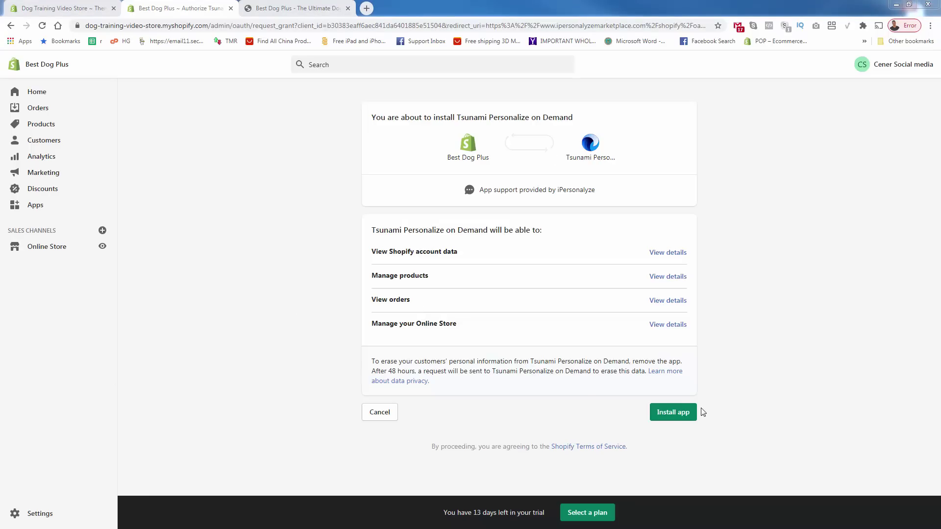
{"action": "left_click", "coordinate": [688, 417]}
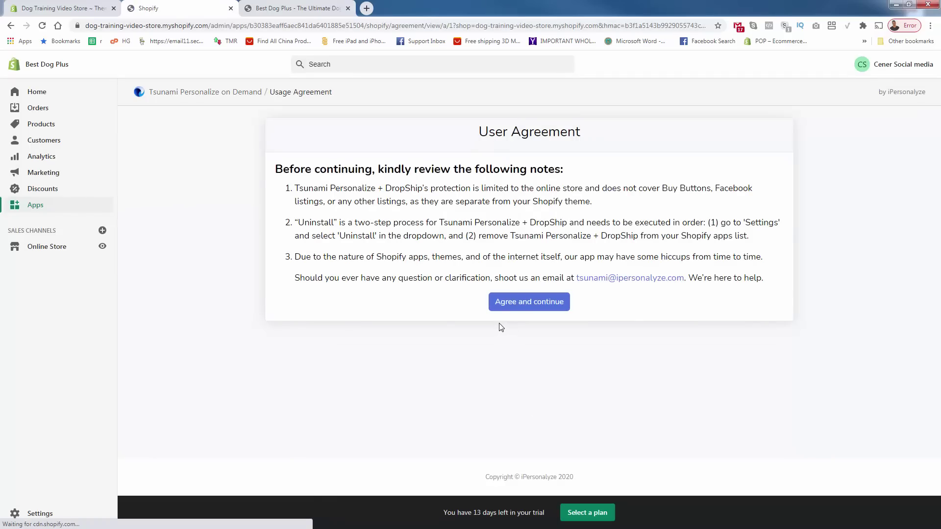
{"action": "left_click", "coordinate": [515, 303]}
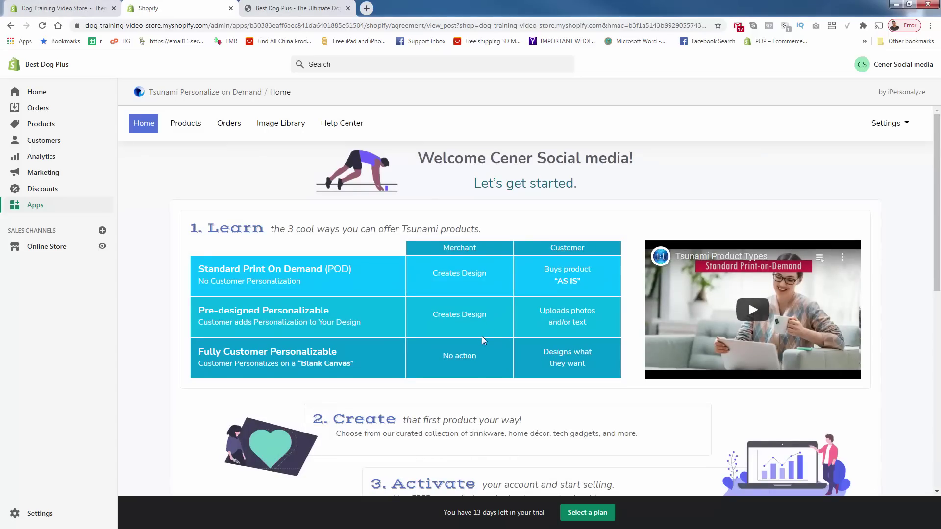
Open Tsunami Personalize on Demand from the store's installed apps and look over its home page's getting-started and support sections
{"action": "left_click", "coordinate": [33, 209]}
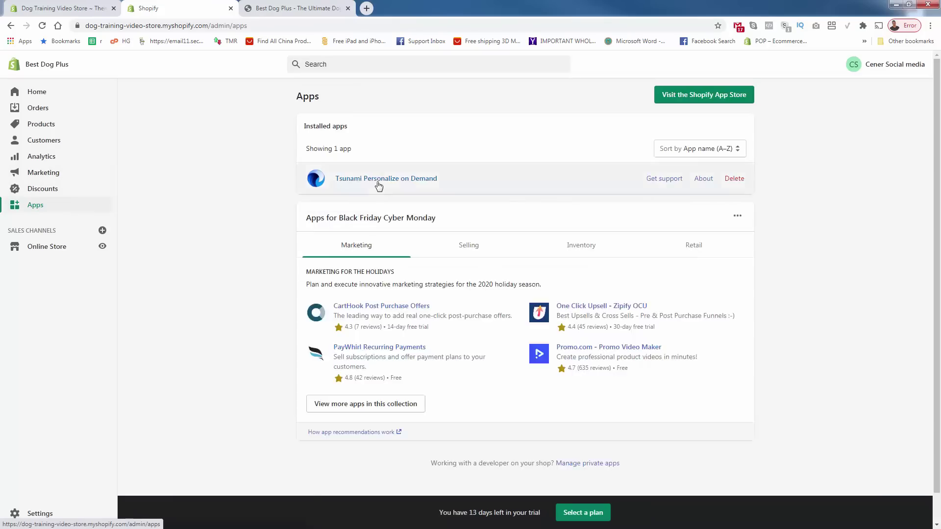
{"action": "left_click", "coordinate": [378, 187]}
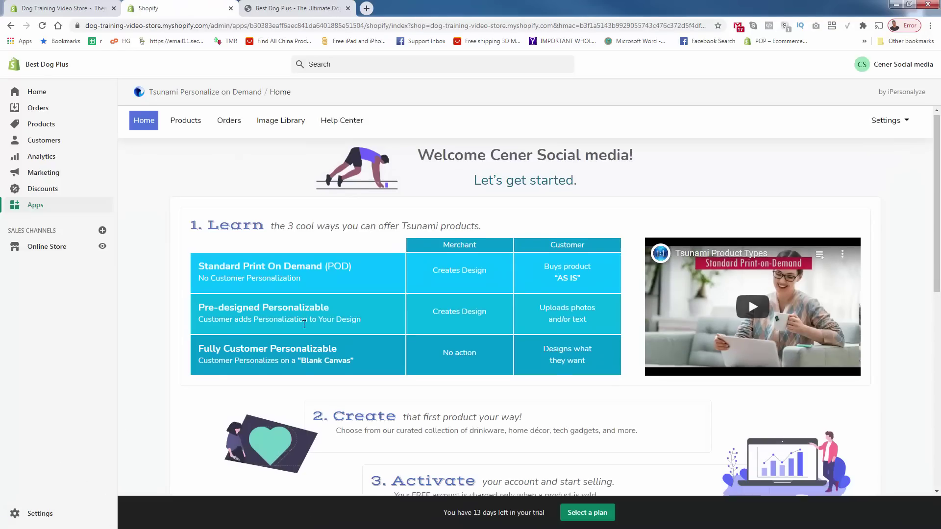
{"action": "scroll", "coordinate": [294, 338], "scroll_direction": "down", "scroll_amount": 2}
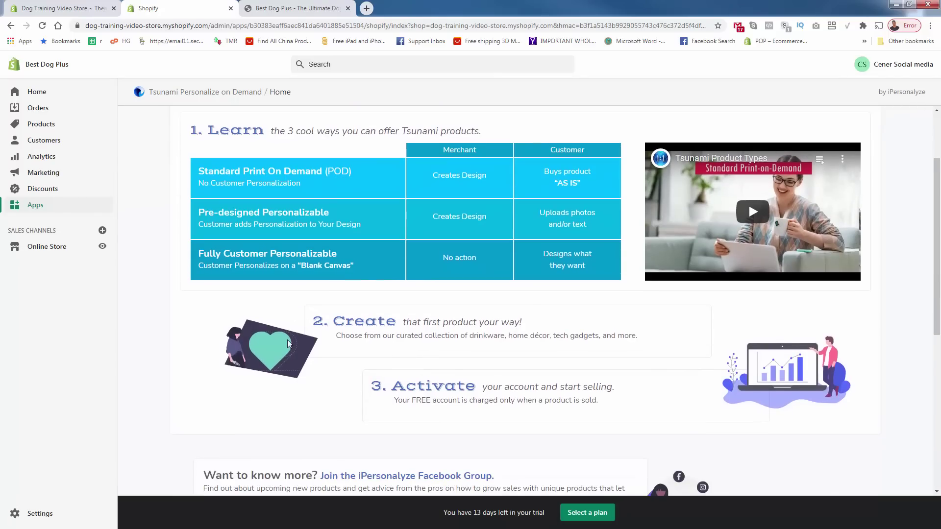
{"action": "scroll", "coordinate": [283, 339], "scroll_direction": "down", "scroll_amount": 5}
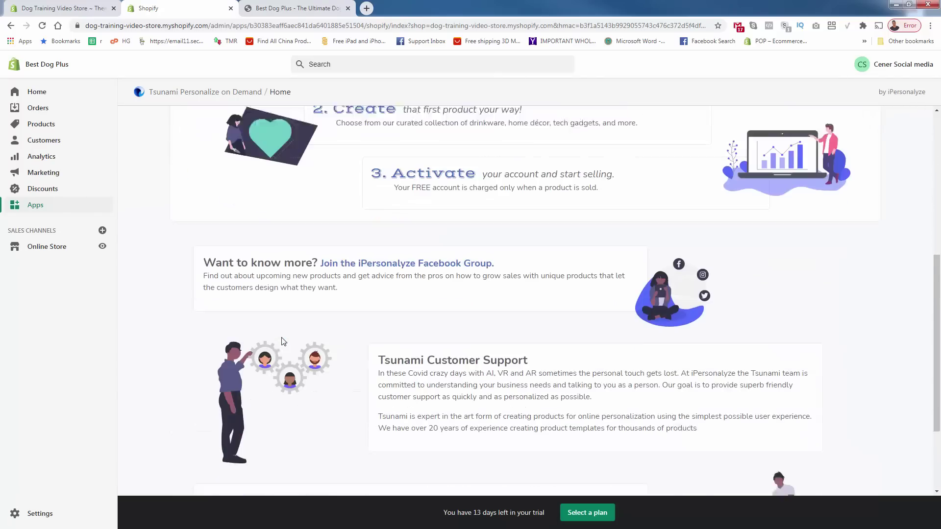
{"action": "scroll", "coordinate": [415, 235], "scroll_direction": "down", "scroll_amount": 2}
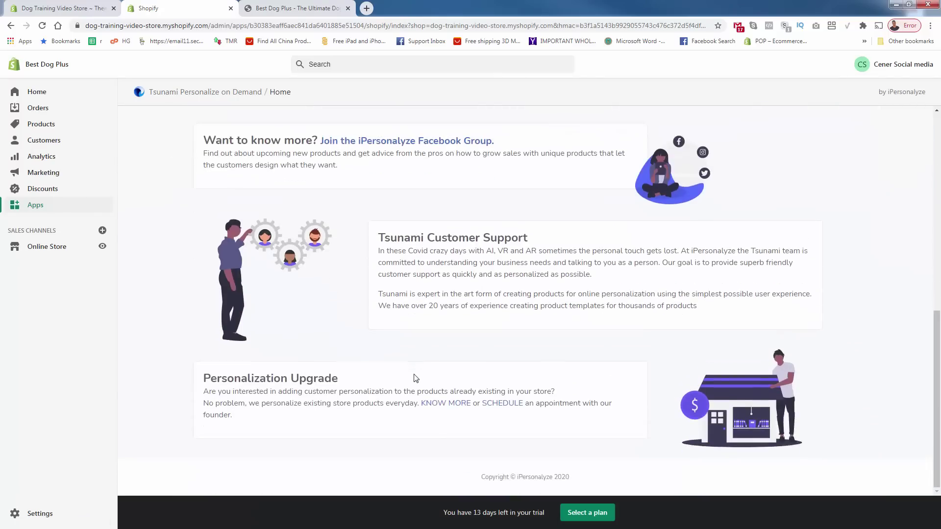
{"action": "scroll", "coordinate": [413, 374], "scroll_direction": "up", "scroll_amount": 10}
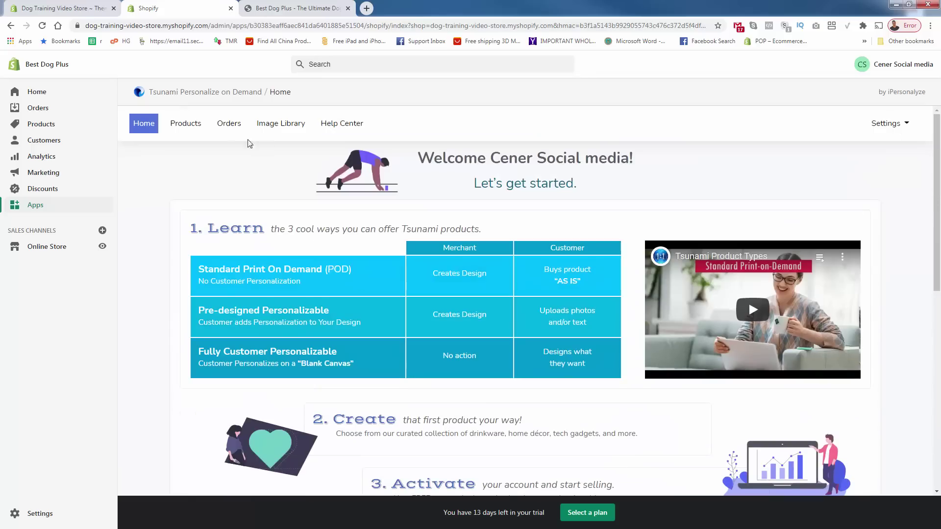
Open the app's product catalog and compare the Merchant Designed Products, Pre-Designs by iPersonalyze and Pre-Designed Promo Products
{"action": "left_click", "coordinate": [176, 129]}
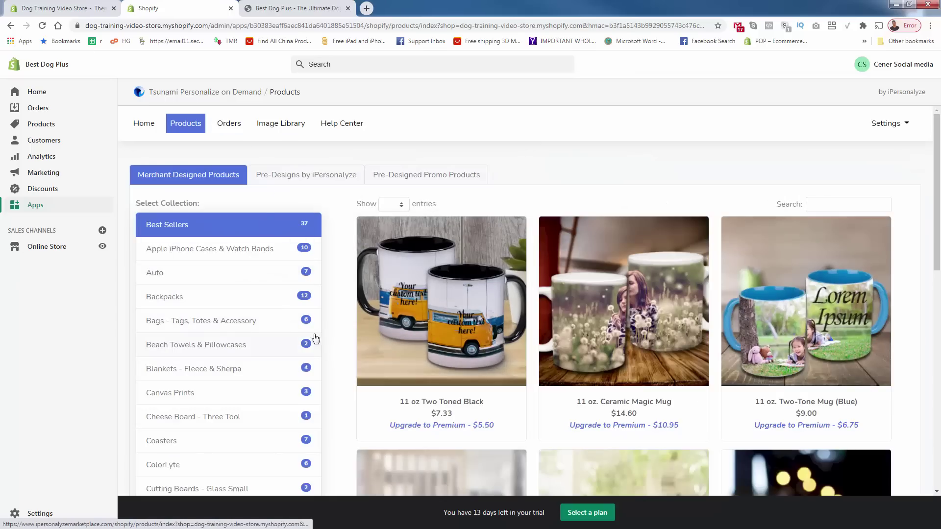
{"action": "scroll", "coordinate": [297, 338], "scroll_direction": "down", "scroll_amount": 3}
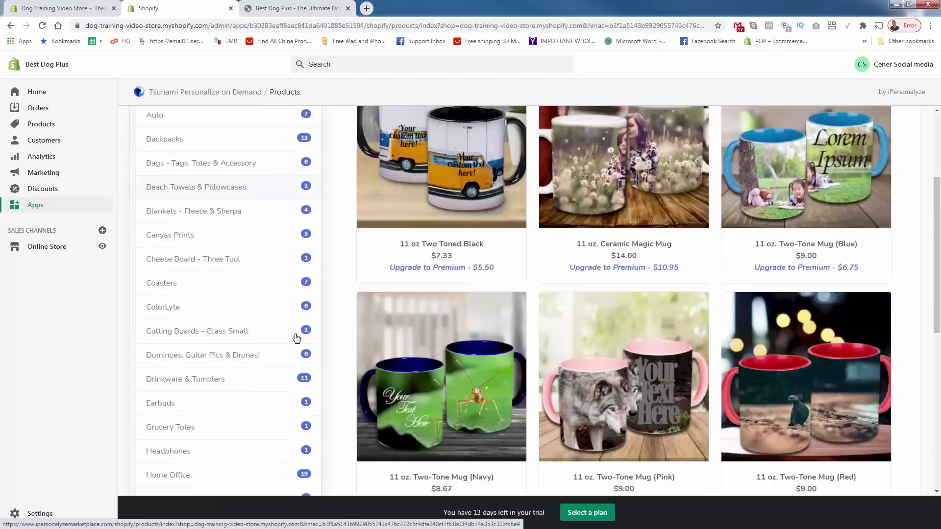
{"action": "scroll", "coordinate": [297, 339], "scroll_direction": "up", "scroll_amount": 3}
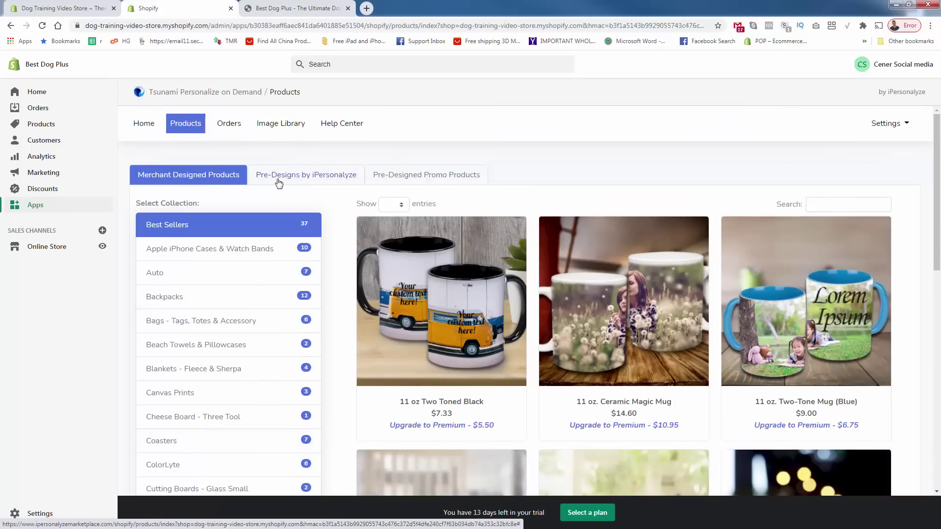
{"action": "left_click", "coordinate": [278, 182]}
{"action": "left_click", "coordinate": [400, 187]}
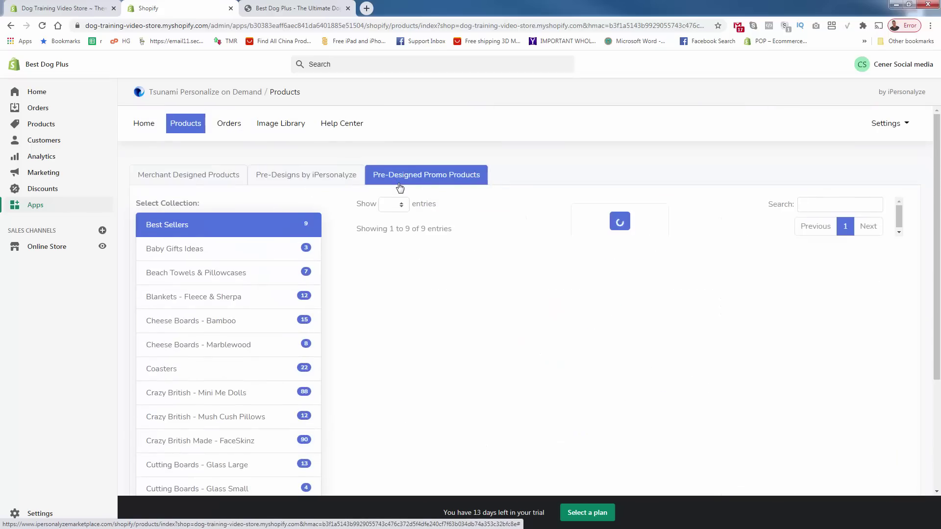
{"action": "left_click", "coordinate": [329, 182]}
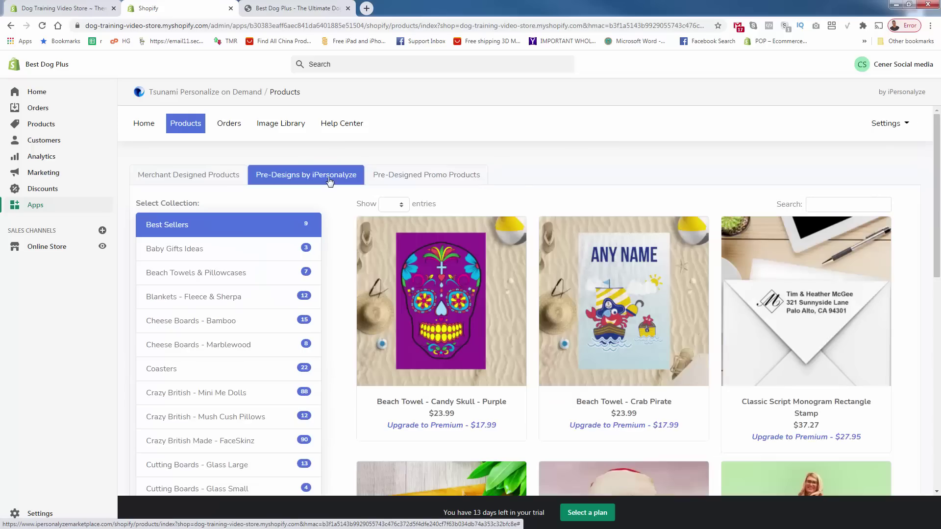
{"action": "left_click", "coordinate": [222, 176]}
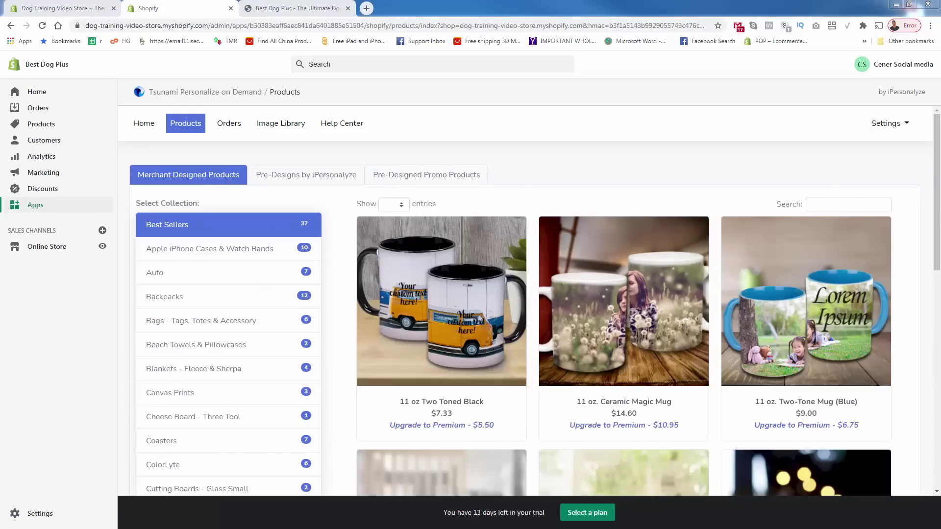
Check the app's order list and image library, and return to its product catalog
{"action": "left_click", "coordinate": [228, 126]}
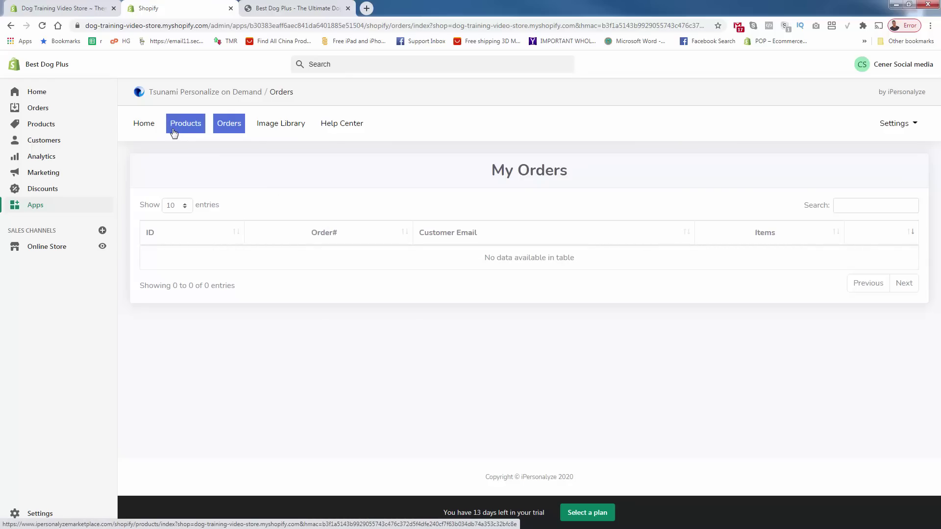
{"action": "left_click", "coordinate": [272, 129]}
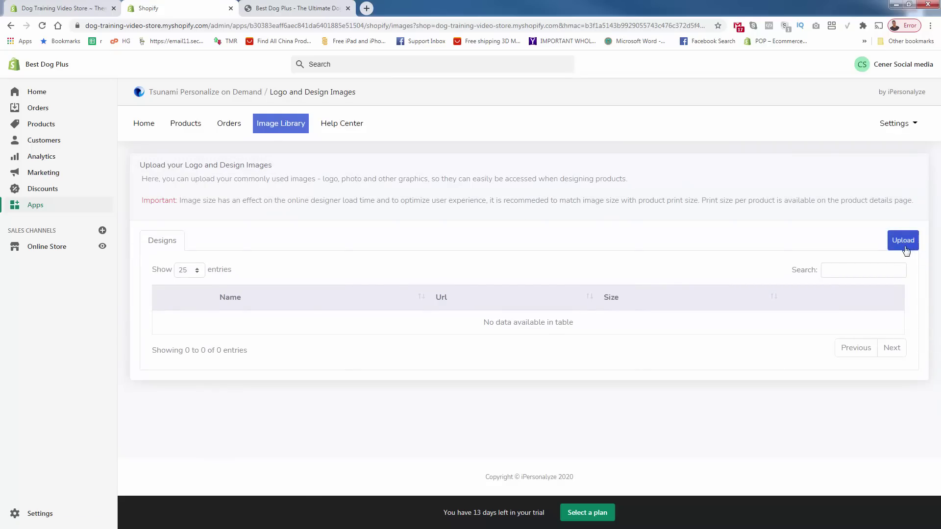
{"action": "left_click", "coordinate": [173, 126]}
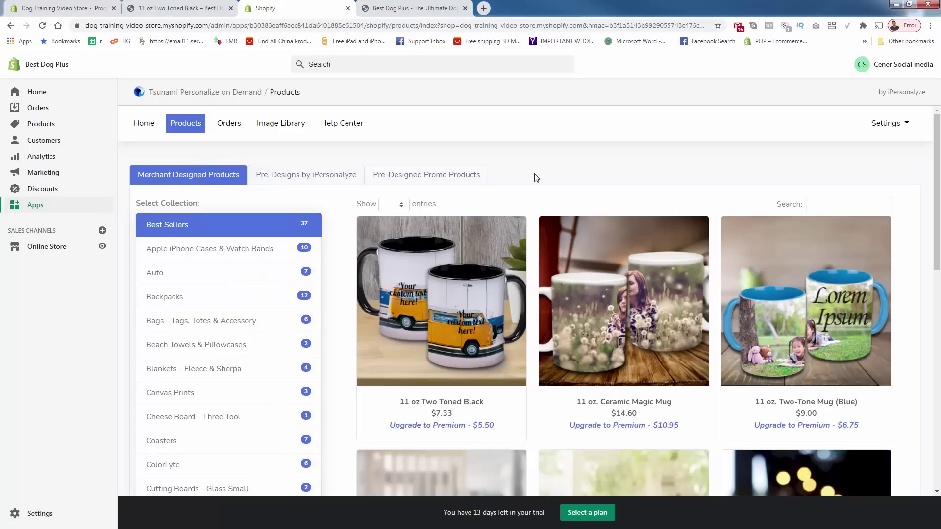
Browse the Merchant Designed Products collections, viewing Grocery Totes and Canvas Prints
{"action": "scroll", "coordinate": [536, 178], "scroll_direction": "down", "scroll_amount": 1}
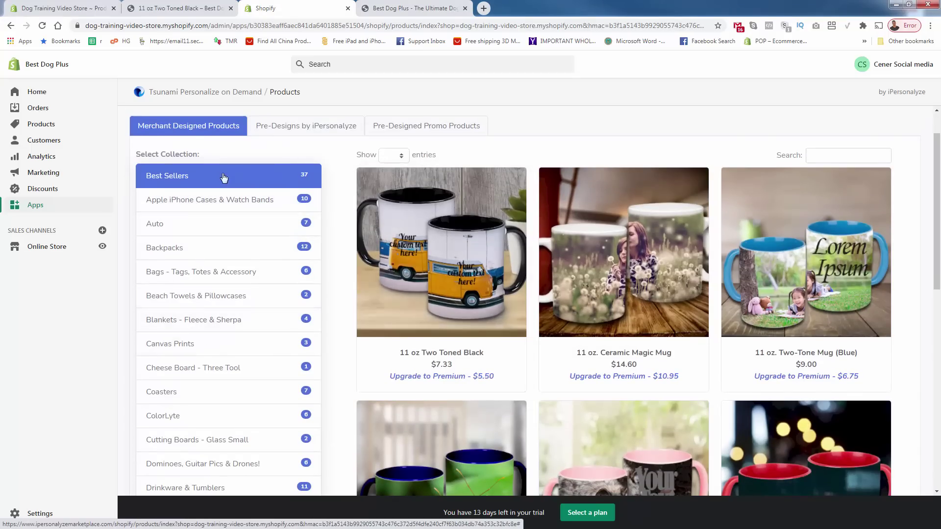
{"action": "scroll", "coordinate": [457, 285], "scroll_direction": "down", "scroll_amount": 4}
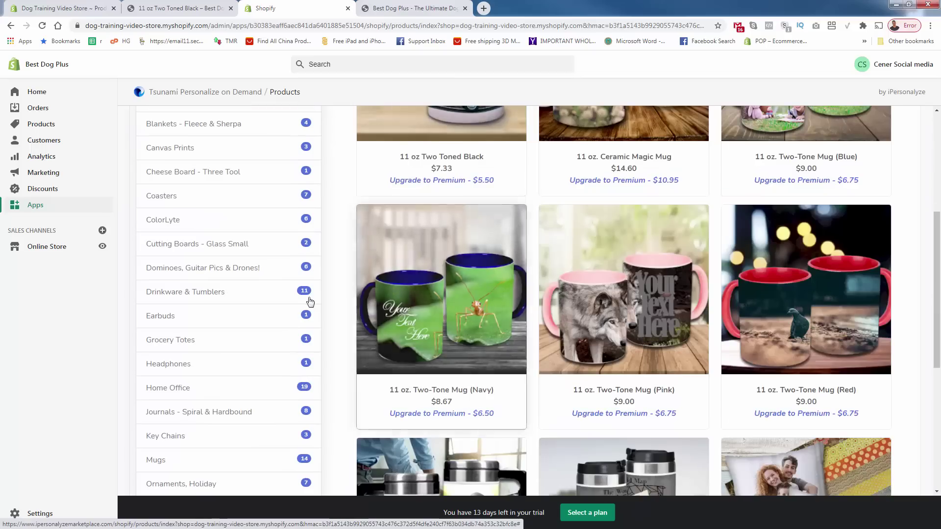
{"action": "left_click", "coordinate": [216, 339]}
{"action": "scroll", "coordinate": [205, 368], "scroll_direction": "up", "scroll_amount": 5}
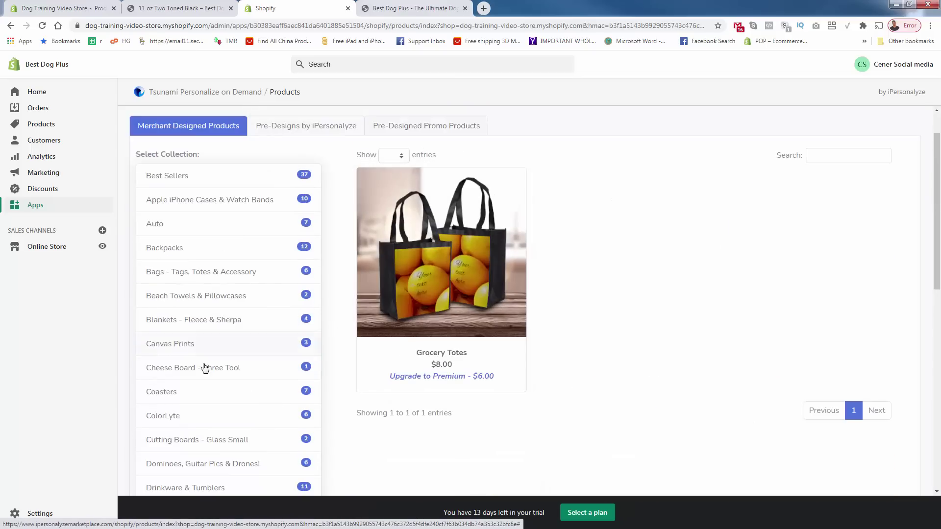
{"action": "left_click", "coordinate": [194, 347]}
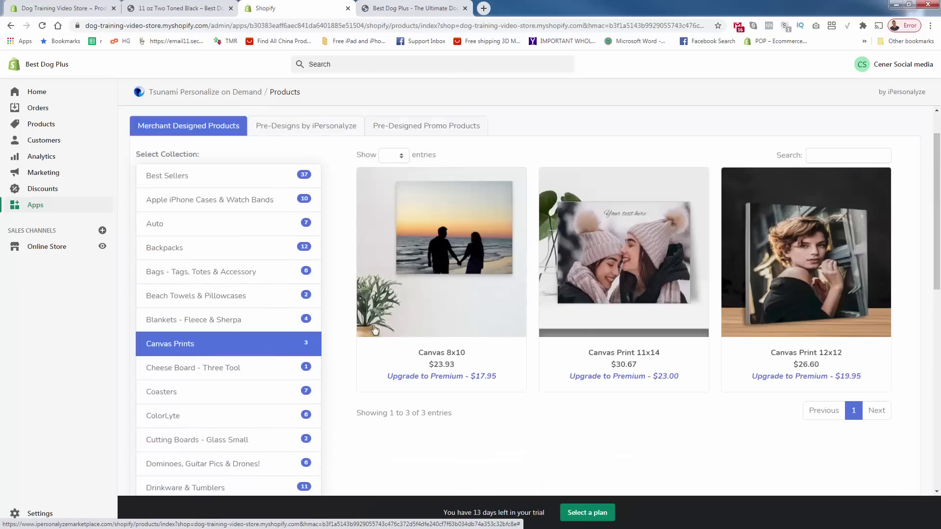
Browse the Earbuds, Pendants & Accessories and Best Sellers collections of the Merchant Designed Products
{"action": "scroll", "coordinate": [219, 368], "scroll_direction": "down", "scroll_amount": 1}
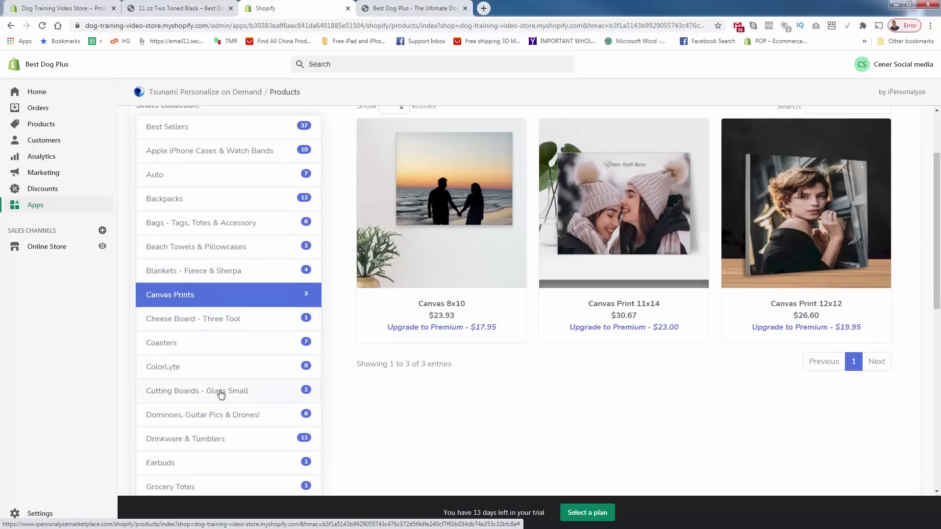
{"action": "scroll", "coordinate": [221, 394], "scroll_direction": "down", "scroll_amount": 3}
{"action": "left_click", "coordinate": [175, 275]}
{"action": "scroll", "coordinate": [311, 373], "scroll_direction": "up", "scroll_amount": 5}
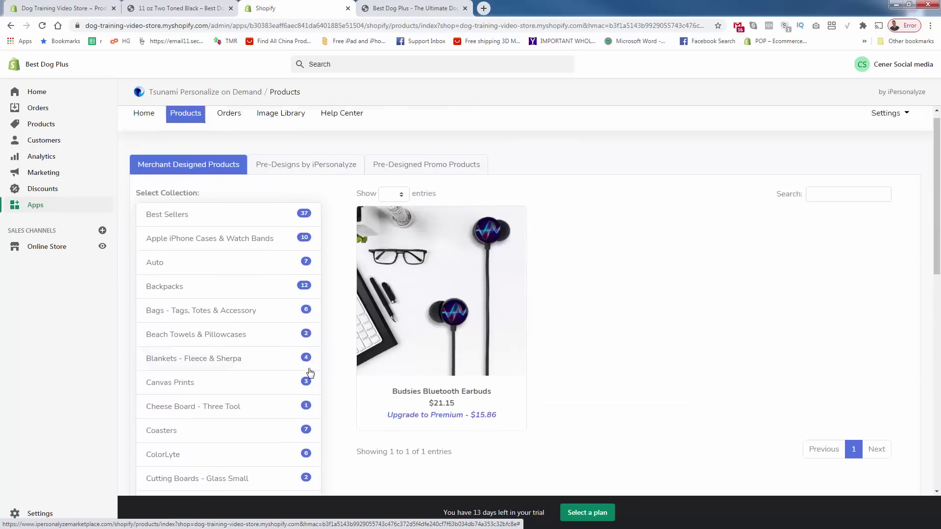
{"action": "scroll", "coordinate": [214, 406], "scroll_direction": "down", "scroll_amount": 8}
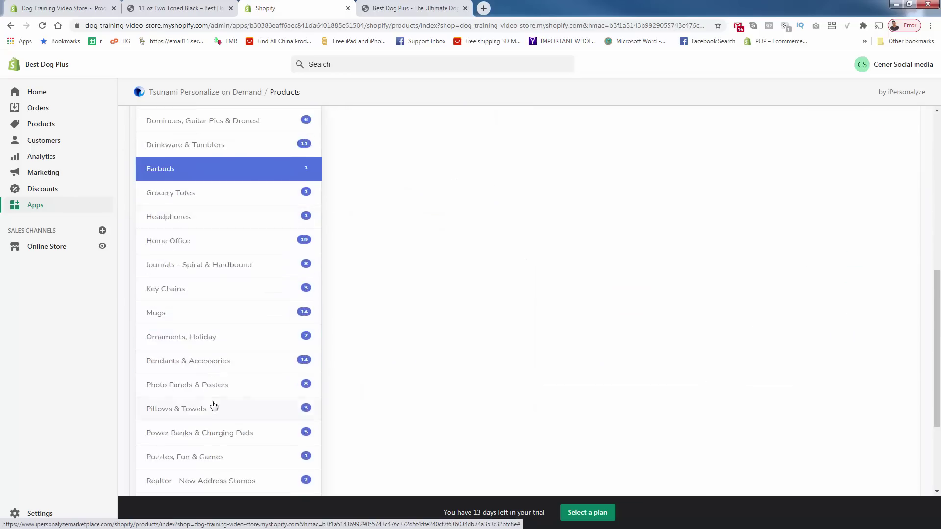
{"action": "left_click", "coordinate": [216, 365]}
{"action": "scroll", "coordinate": [380, 398], "scroll_direction": "up", "scroll_amount": 4}
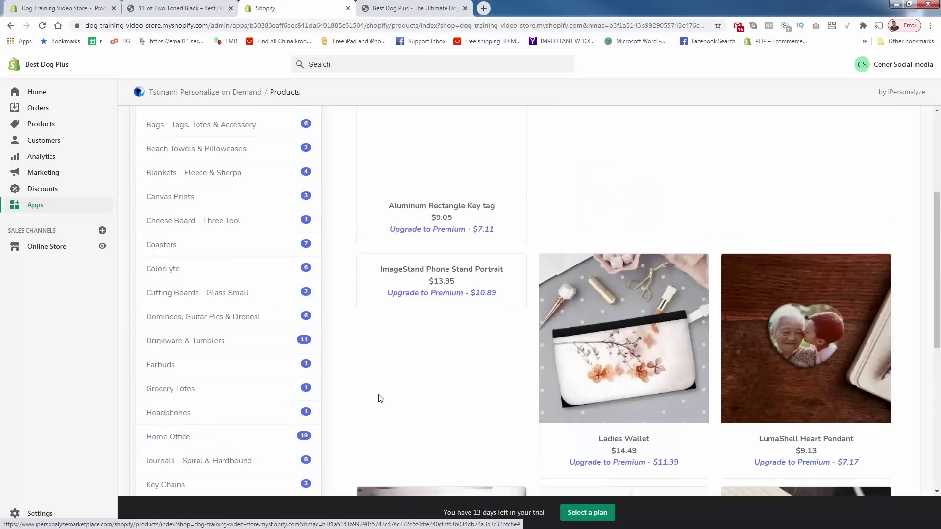
{"action": "scroll", "coordinate": [380, 398], "scroll_direction": "up", "scroll_amount": 5}
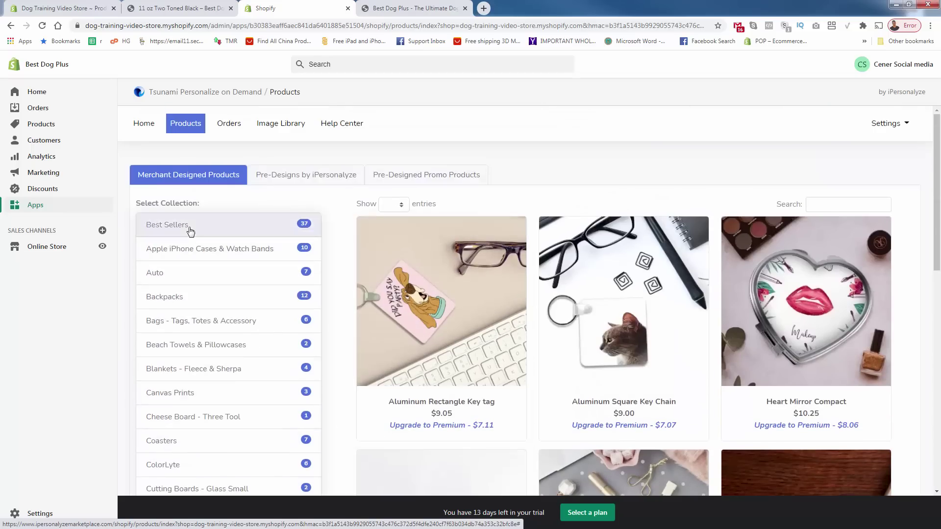
{"action": "left_click", "coordinate": [191, 231]}
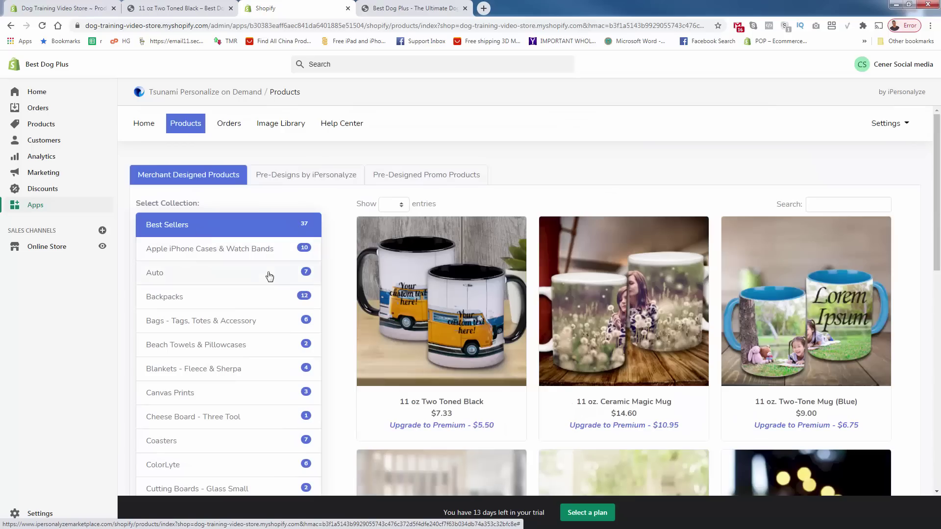
Look through the Best Sellers of Pre-Designs by iPersonalyze and open the Pre-Designed Promo Products
{"action": "left_click", "coordinate": [277, 182]}
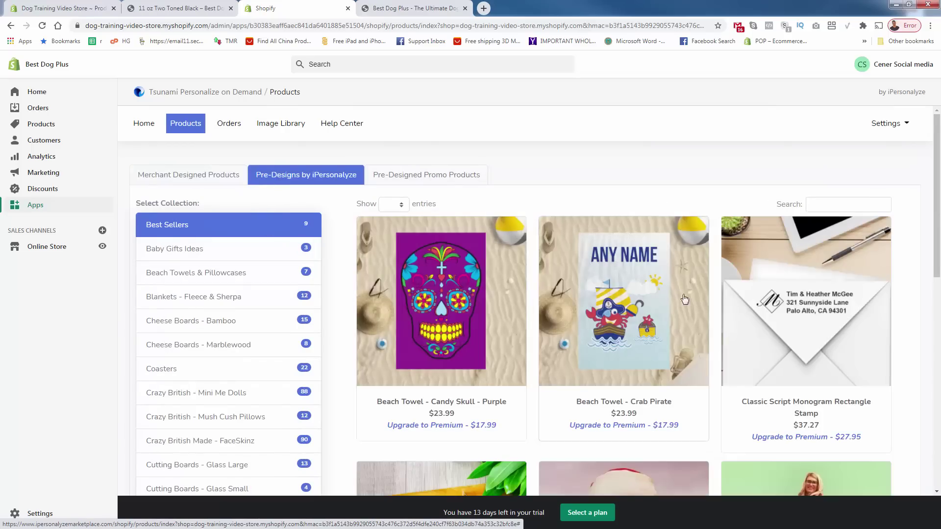
{"action": "scroll", "coordinate": [433, 396], "scroll_direction": "down", "scroll_amount": 4}
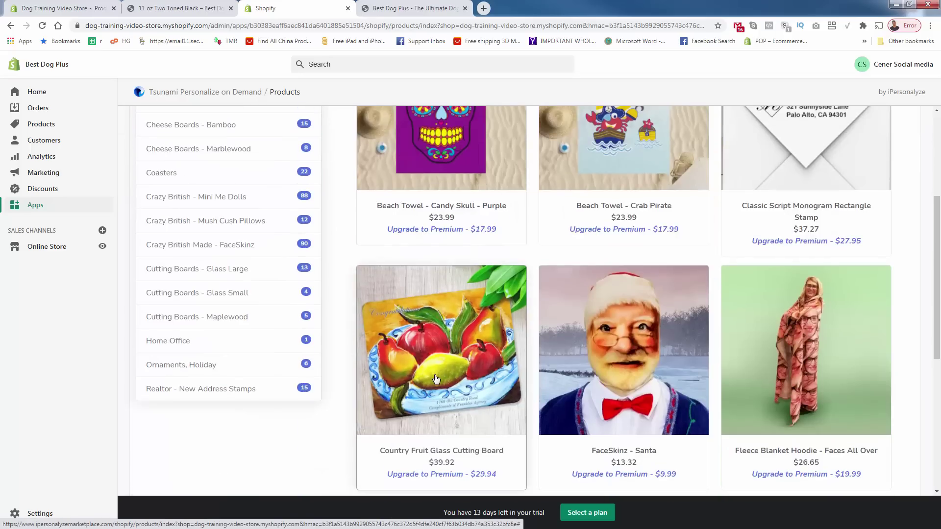
{"action": "scroll", "coordinate": [436, 378], "scroll_direction": "up", "scroll_amount": 3}
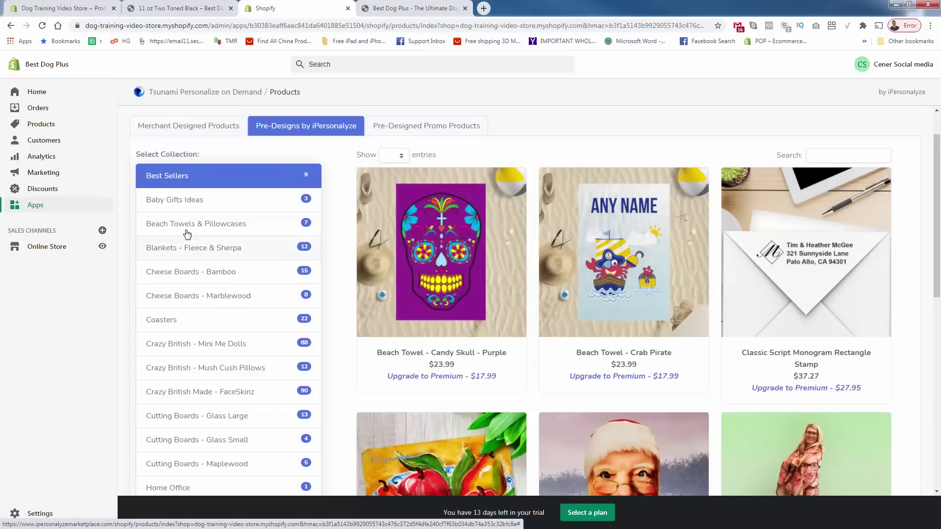
{"action": "scroll", "coordinate": [190, 286], "scroll_direction": "down", "scroll_amount": 4}
{"action": "scroll", "coordinate": [198, 291], "scroll_direction": "up", "scroll_amount": 5}
{"action": "scroll", "coordinate": [198, 291], "scroll_direction": "up", "scroll_amount": 1}
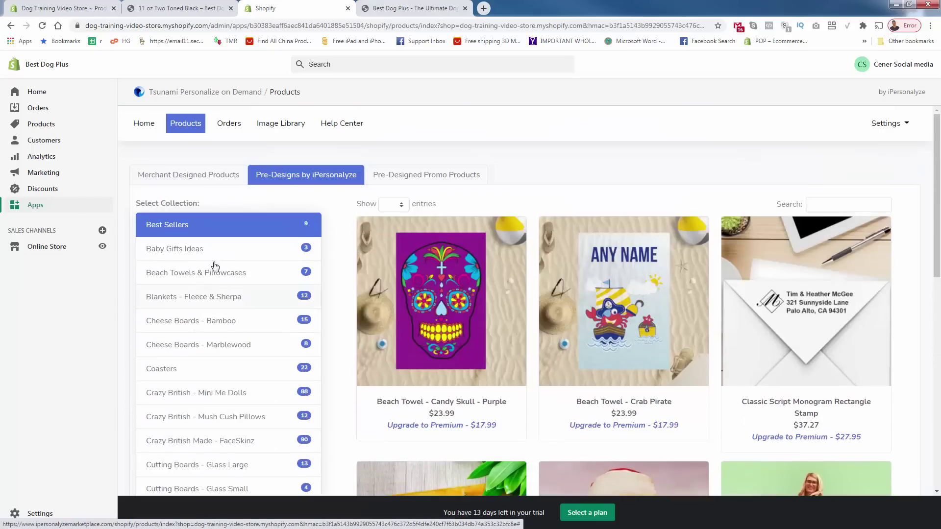
{"action": "left_click", "coordinate": [425, 178]}
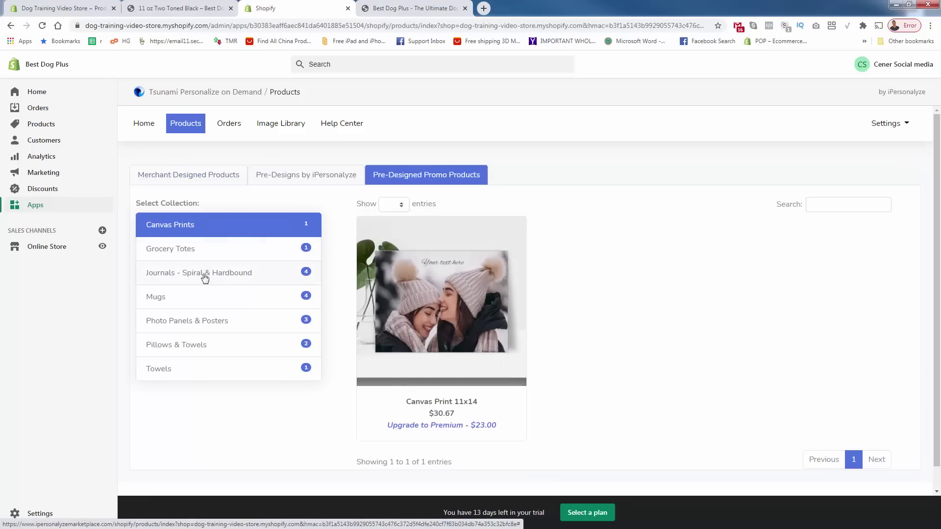
Return to Merchant Designed Products and view the Backpacks, Blankets - Fleece & Sherpa and Cheese Board - Three Tool collections
{"action": "left_click", "coordinate": [186, 178]}
{"action": "scroll", "coordinate": [249, 268], "scroll_direction": "down", "scroll_amount": 1}
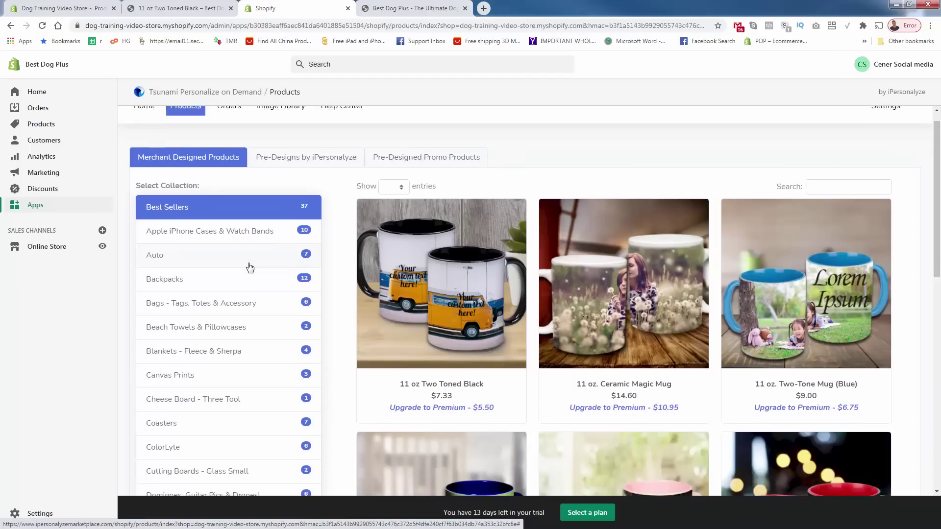
{"action": "left_click", "coordinate": [234, 256]}
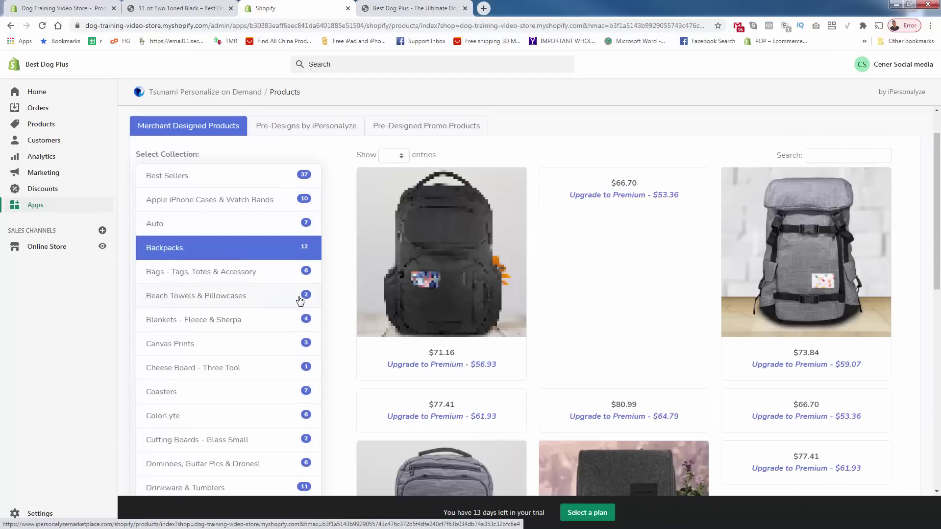
{"action": "scroll", "coordinate": [241, 294], "scroll_direction": "down", "scroll_amount": 1}
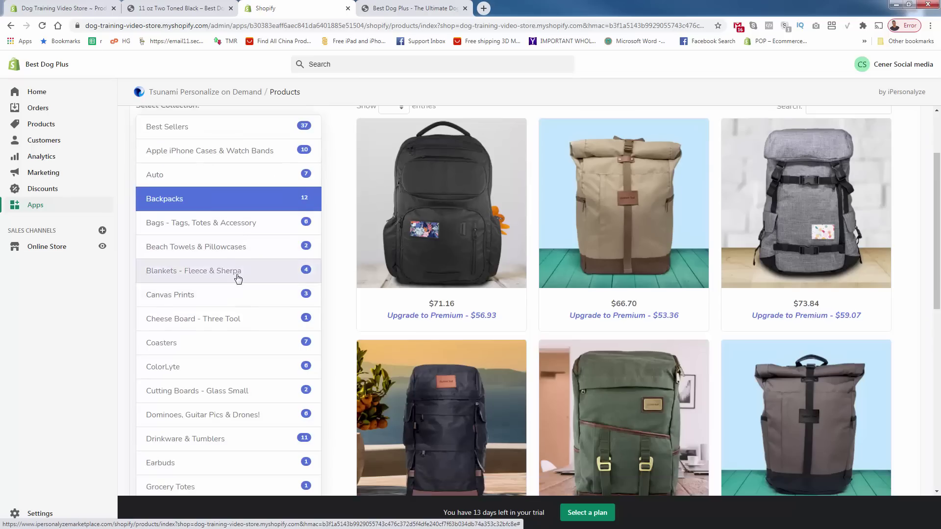
{"action": "left_click", "coordinate": [237, 278]}
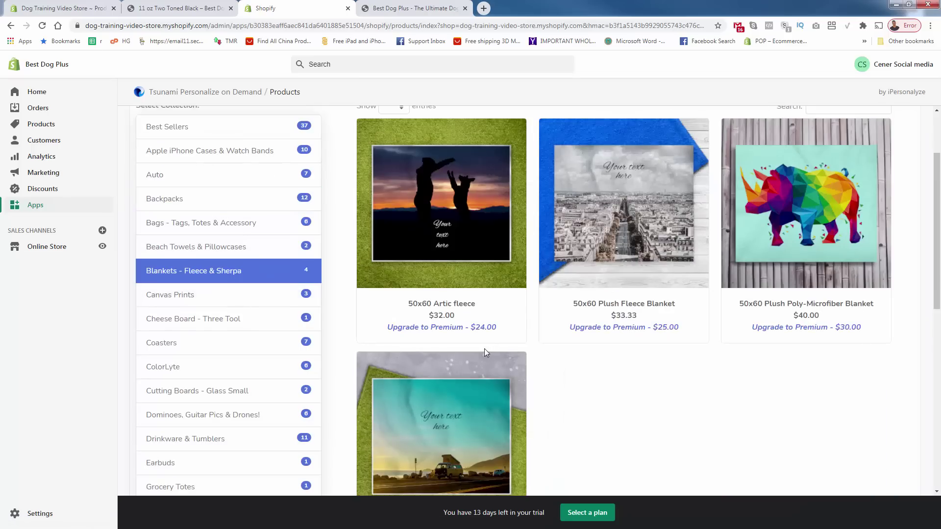
{"action": "scroll", "coordinate": [278, 315], "scroll_direction": "down", "scroll_amount": 2}
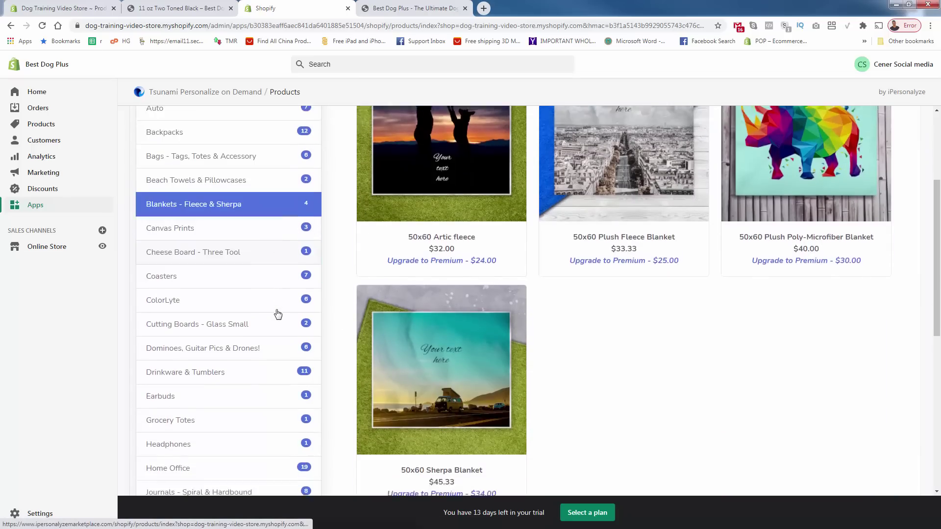
{"action": "left_click", "coordinate": [222, 226]}
{"action": "scroll", "coordinate": [233, 238], "scroll_direction": "up", "scroll_amount": 2}
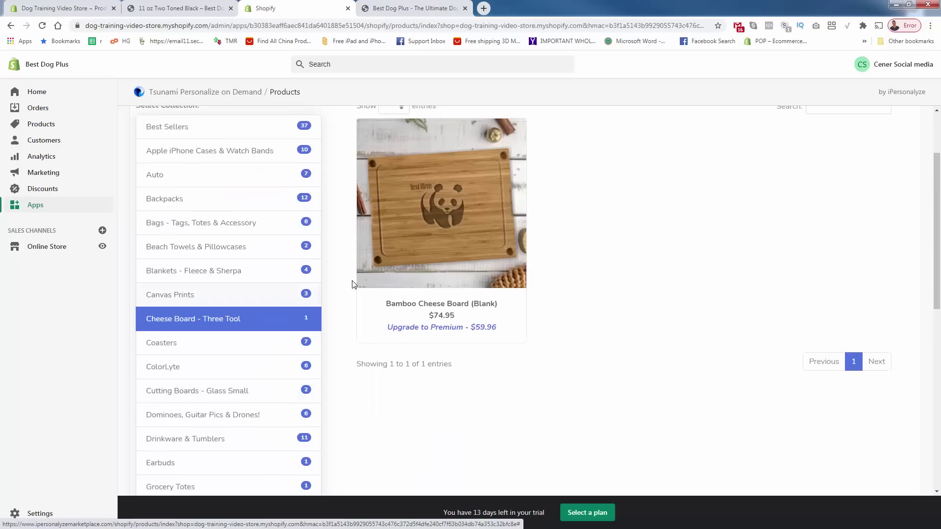
View the Mugs, Key Chains and Home Office collections of the Merchant Designed Products
{"action": "scroll", "coordinate": [178, 383], "scroll_direction": "down", "scroll_amount": 5}
{"action": "left_click", "coordinate": [179, 365]}
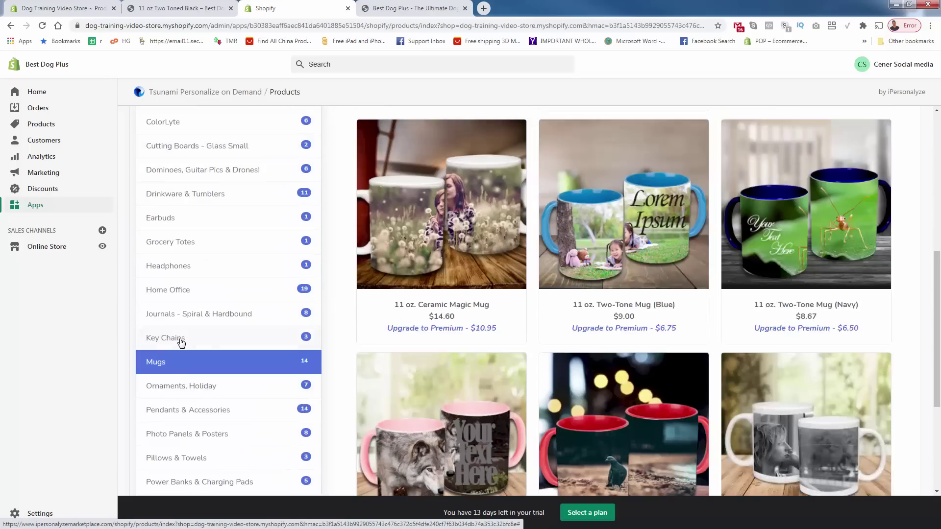
{"action": "left_click", "coordinate": [182, 339]}
{"action": "left_click", "coordinate": [183, 293]}
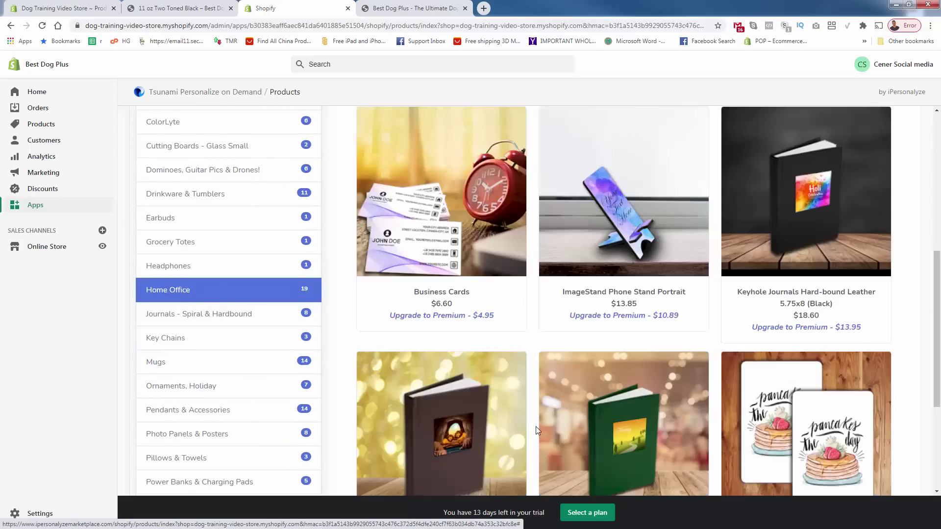
{"action": "scroll", "coordinate": [536, 426], "scroll_direction": "up", "scroll_amount": 3}
{"action": "scroll", "coordinate": [534, 427], "scroll_direction": "up", "scroll_amount": 3}
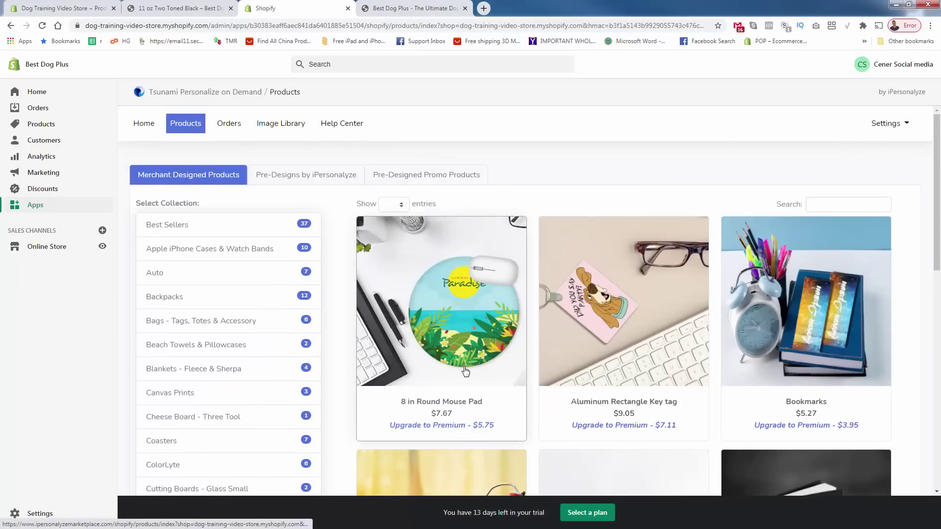
Look over the remaining Home Office items and view the Speakers collection
{"action": "scroll", "coordinate": [465, 371], "scroll_direction": "down", "scroll_amount": 3}
{"action": "scroll", "coordinate": [466, 371], "scroll_direction": "down", "scroll_amount": 6}
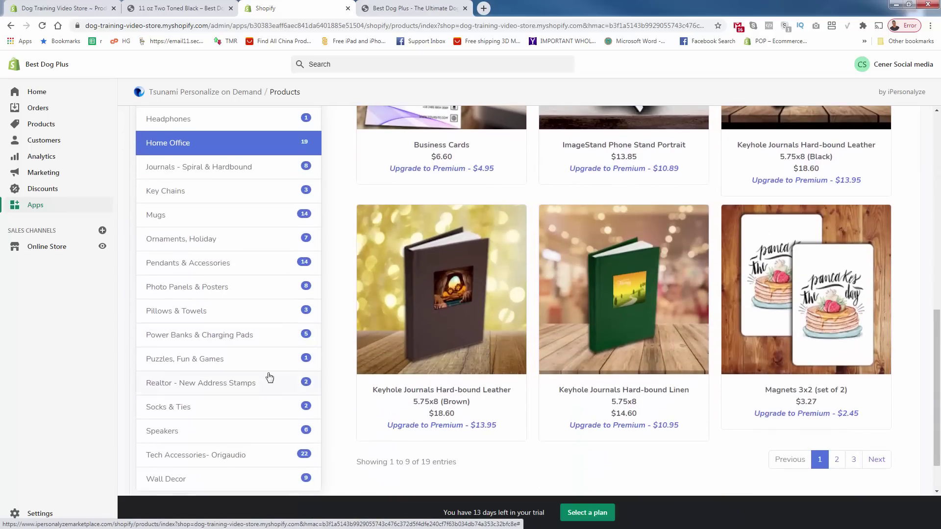
{"action": "scroll", "coordinate": [270, 380], "scroll_direction": "down", "scroll_amount": 1}
{"action": "left_click", "coordinate": [252, 384]}
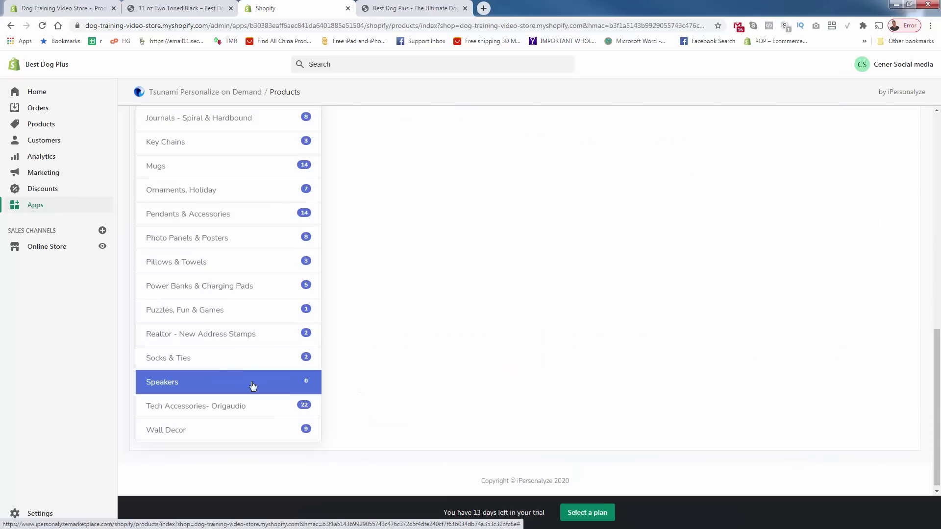
{"action": "scroll", "coordinate": [428, 410], "scroll_direction": "up", "scroll_amount": 5}
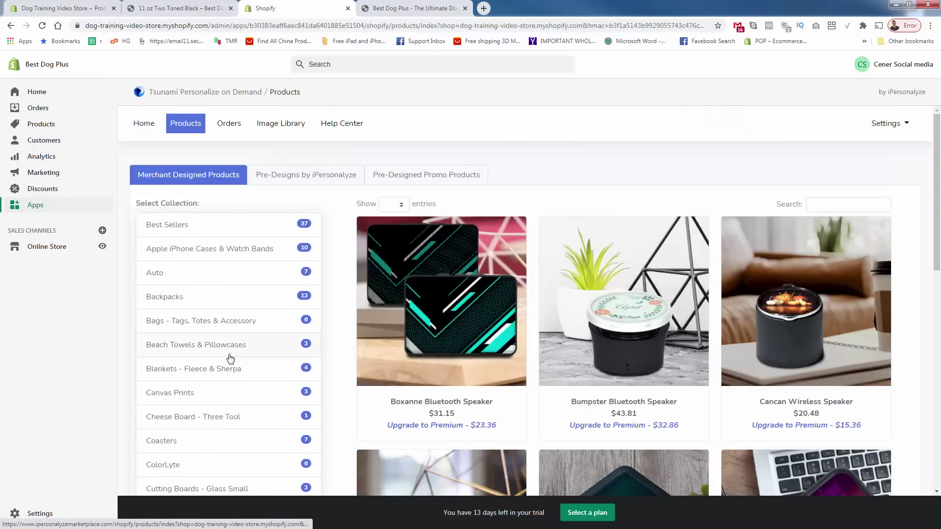
View the products in the Auto collection and look over the rest of the collection list
{"action": "left_click", "coordinate": [188, 277]}
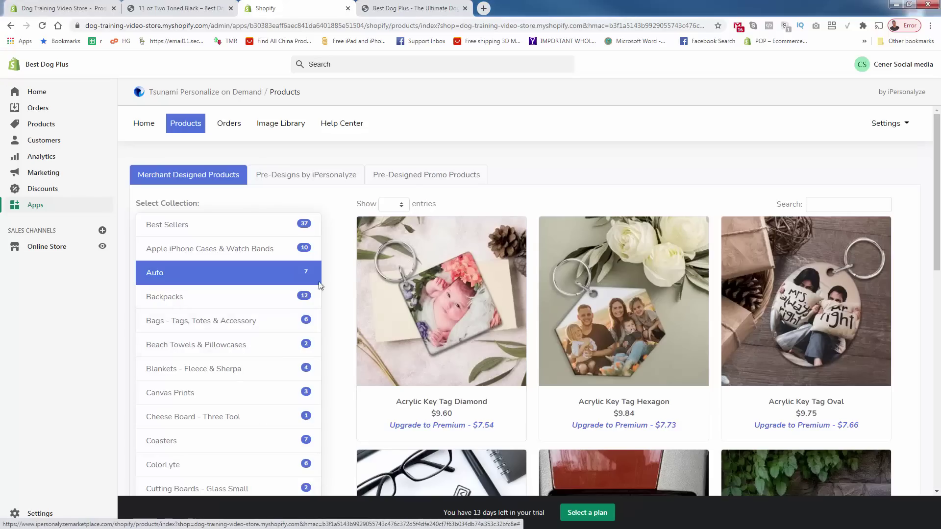
{"action": "scroll", "coordinate": [304, 294], "scroll_direction": "down", "scroll_amount": 2}
{"action": "scroll", "coordinate": [299, 296], "scroll_direction": "down", "scroll_amount": 2}
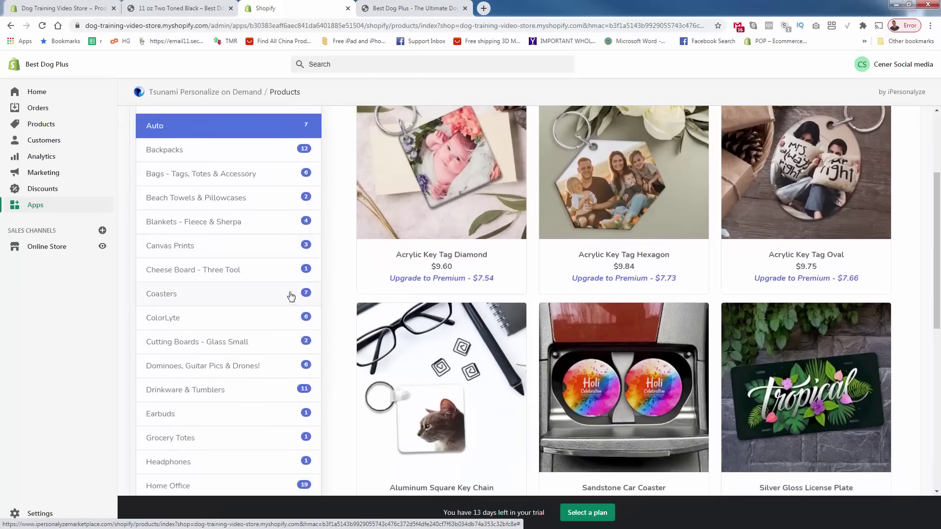
{"action": "scroll", "coordinate": [267, 298], "scroll_direction": "down", "scroll_amount": 3}
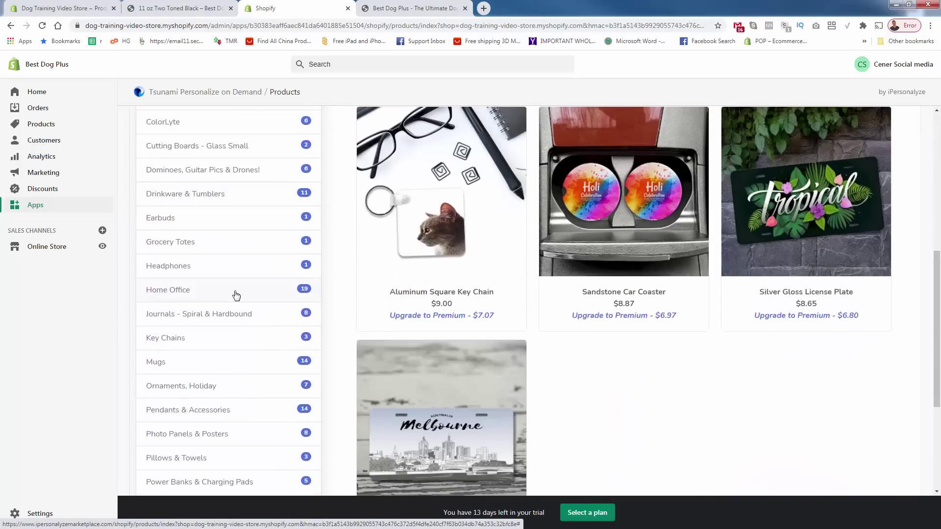
{"action": "scroll", "coordinate": [237, 296], "scroll_direction": "down", "scroll_amount": 4}
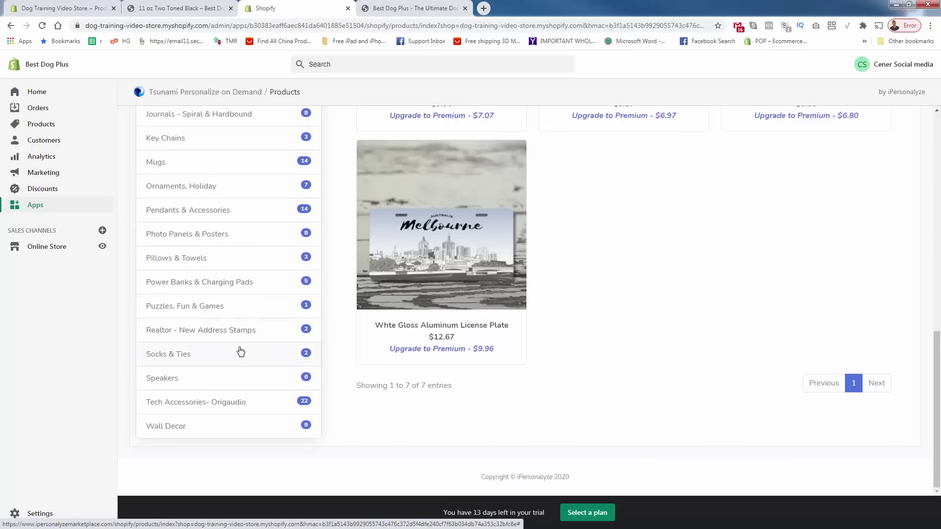
{"action": "scroll", "coordinate": [241, 351], "scroll_direction": "up", "scroll_amount": 15}
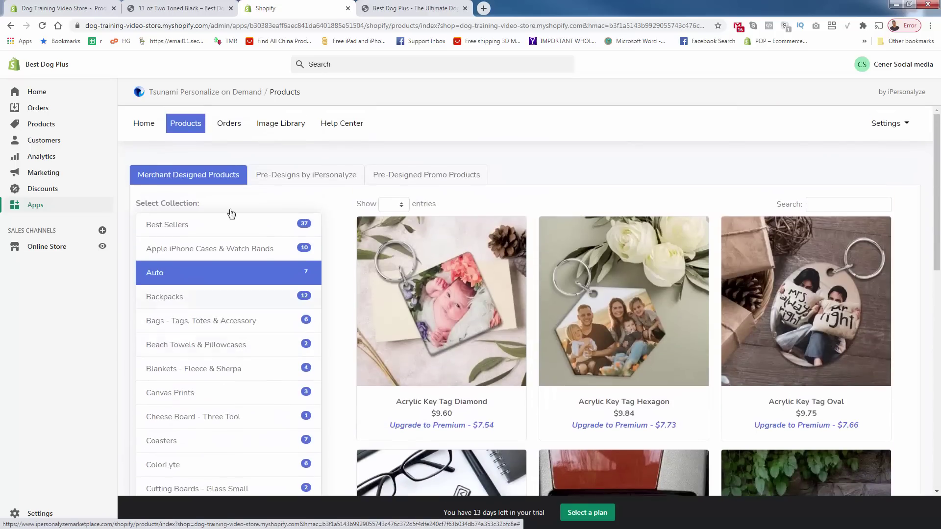
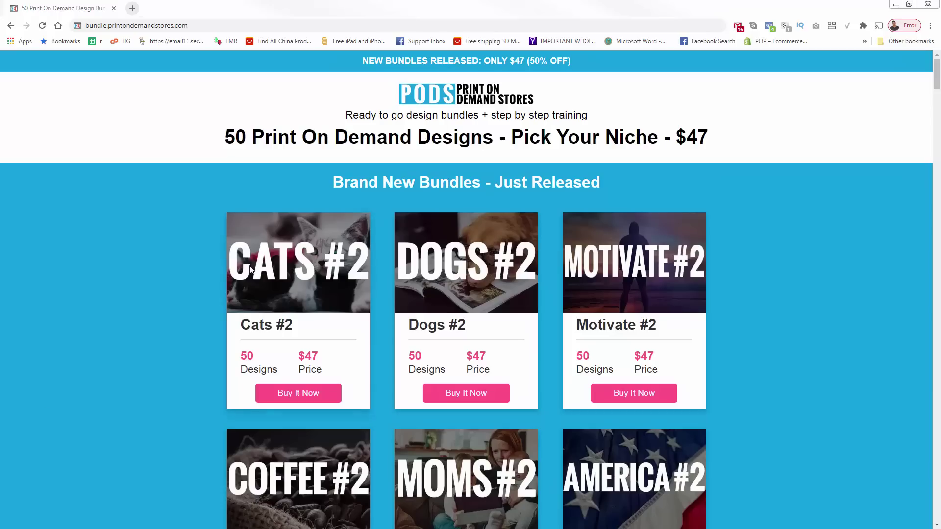
Look over the Brand New Bundles section of 50-design niche bundles, from Cats #2 through Christmas, Country and Dads
{"action": "double_click", "coordinate": [247, 138]}
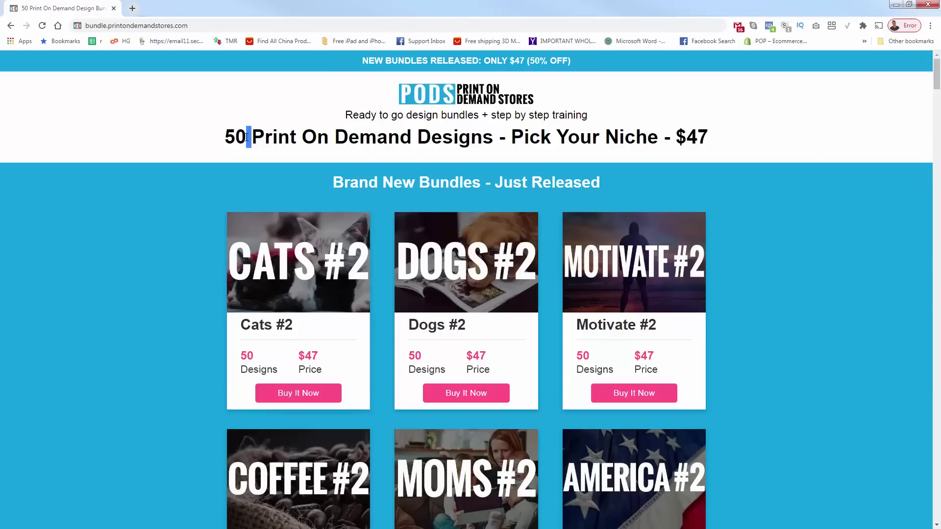
{"action": "left_click", "coordinate": [213, 168]}
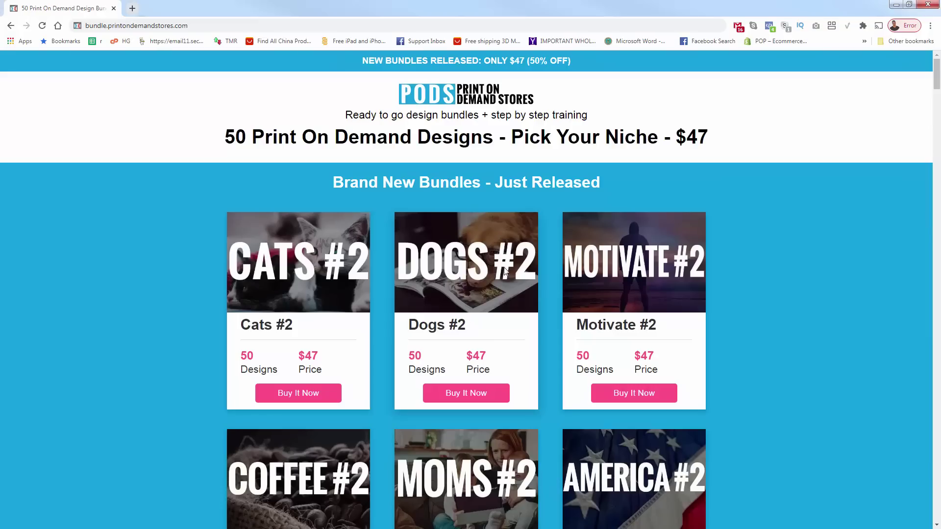
{"action": "scroll", "coordinate": [503, 269], "scroll_direction": "down", "scroll_amount": 3}
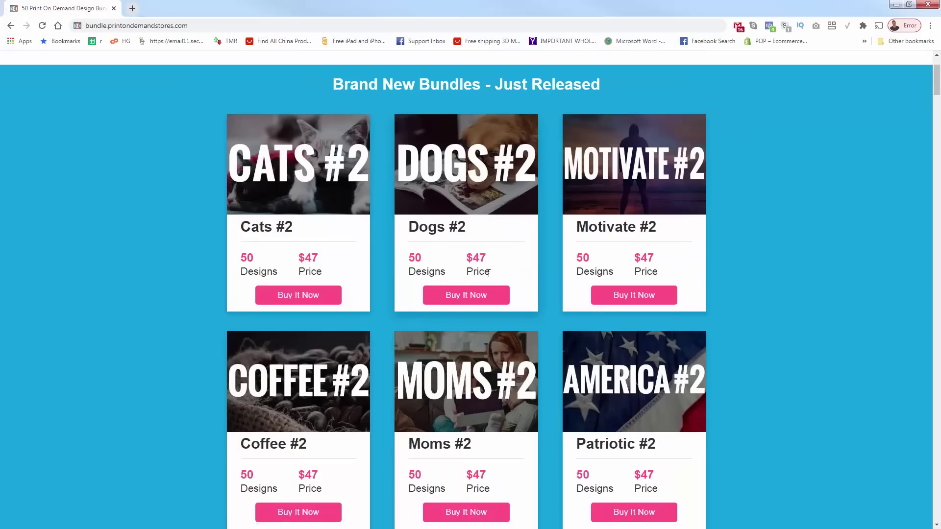
{"action": "scroll", "coordinate": [473, 281], "scroll_direction": "up", "scroll_amount": 1}
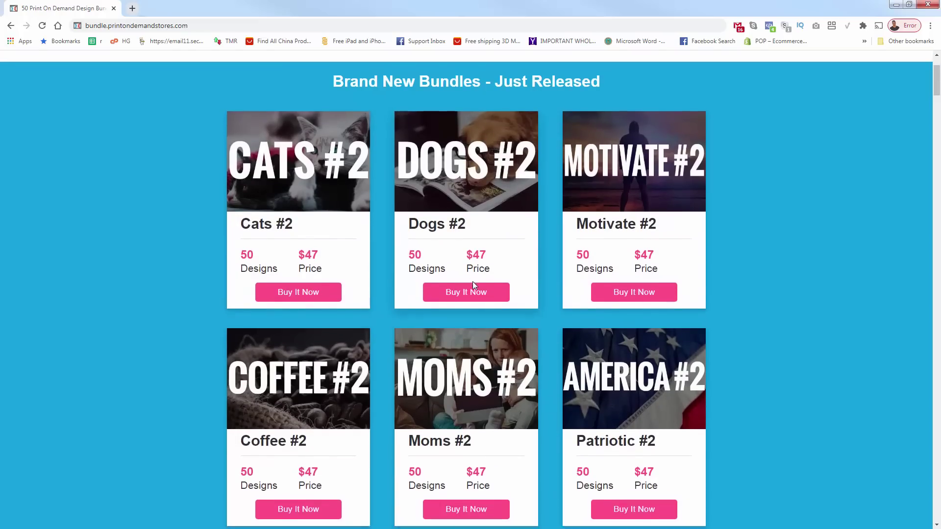
{"action": "scroll", "coordinate": [473, 281], "scroll_direction": "down", "scroll_amount": 3}
{"action": "scroll", "coordinate": [472, 281], "scroll_direction": "down", "scroll_amount": 3}
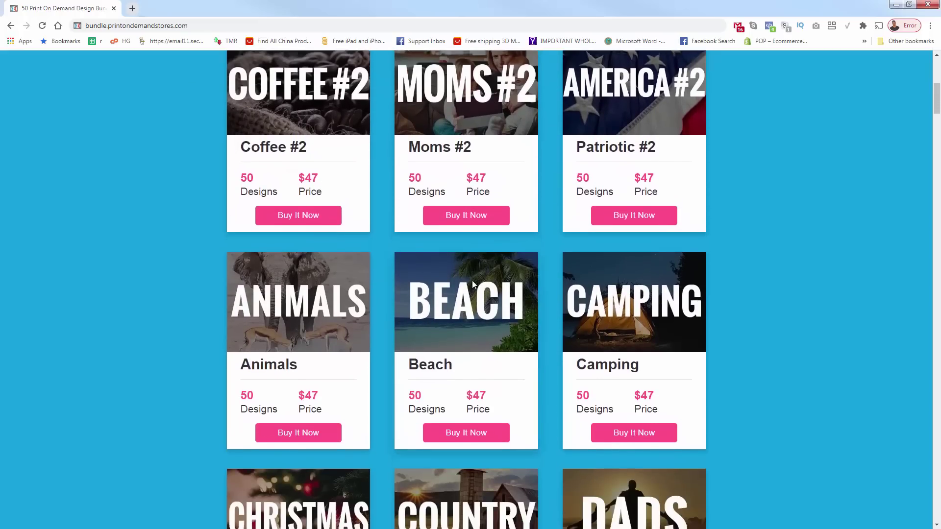
{"action": "scroll", "coordinate": [473, 281], "scroll_direction": "down", "scroll_amount": 4}
{"action": "scroll", "coordinate": [473, 284], "scroll_direction": "down", "scroll_amount": 7}
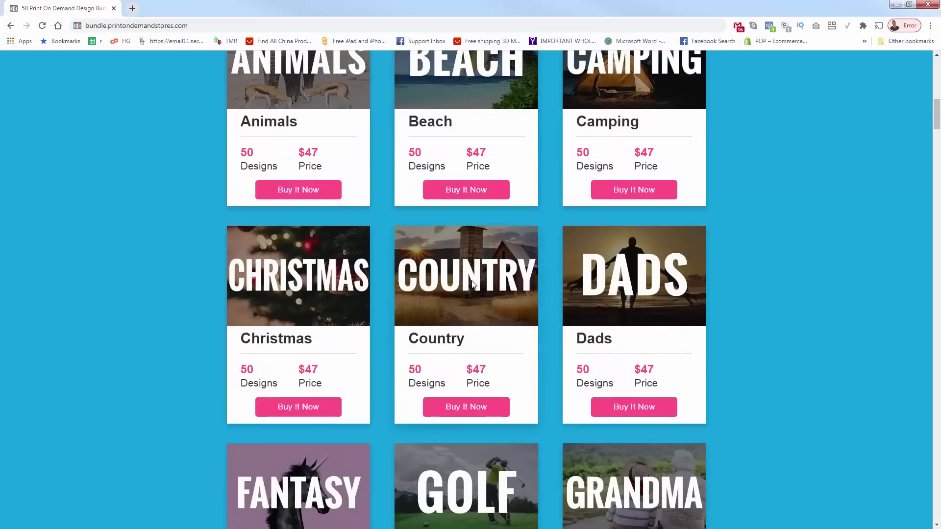
{"action": "scroll", "coordinate": [472, 284], "scroll_direction": "down", "scroll_amount": 14}
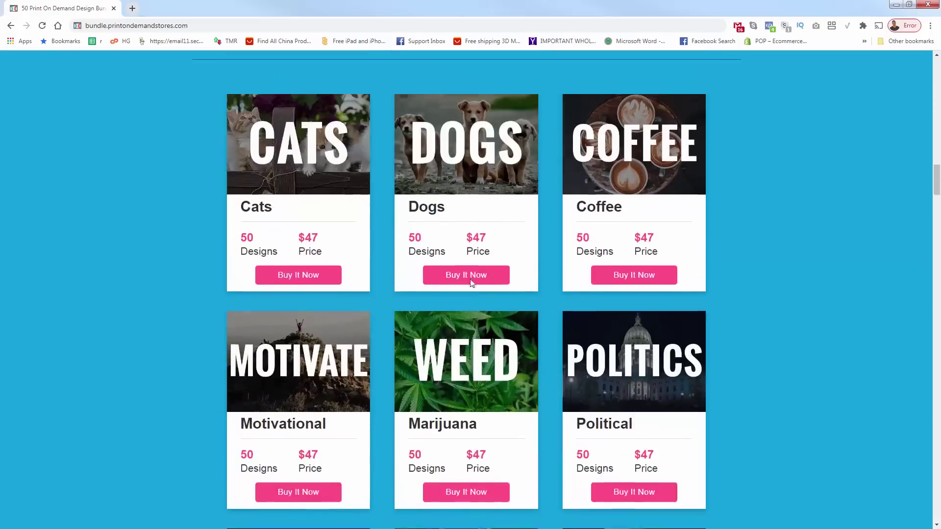
Look over the remaining niche design bundles, such as Dogs, Coffee, Political, Gym Fitness, Beards, Mothers and Vegan
{"action": "scroll", "coordinate": [472, 282], "scroll_direction": "up", "scroll_amount": 2}
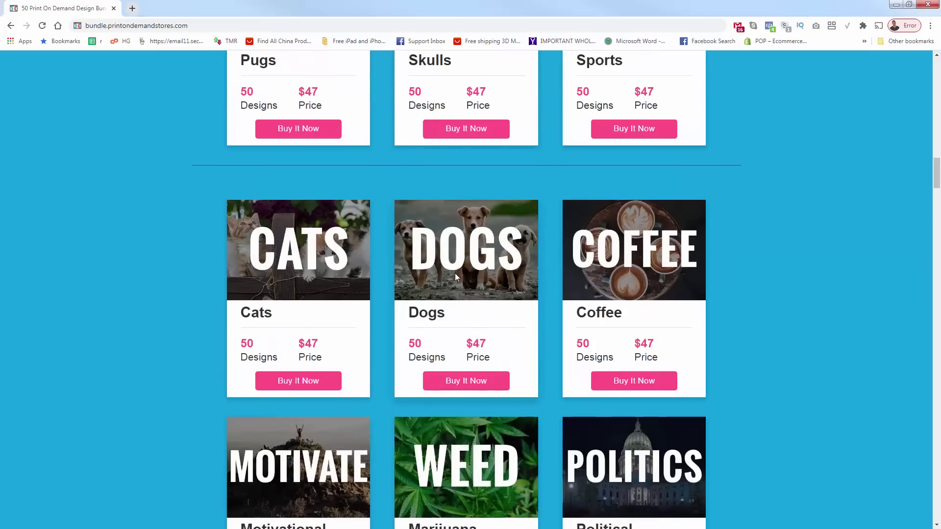
{"action": "scroll", "coordinate": [458, 279], "scroll_direction": "down", "scroll_amount": 3}
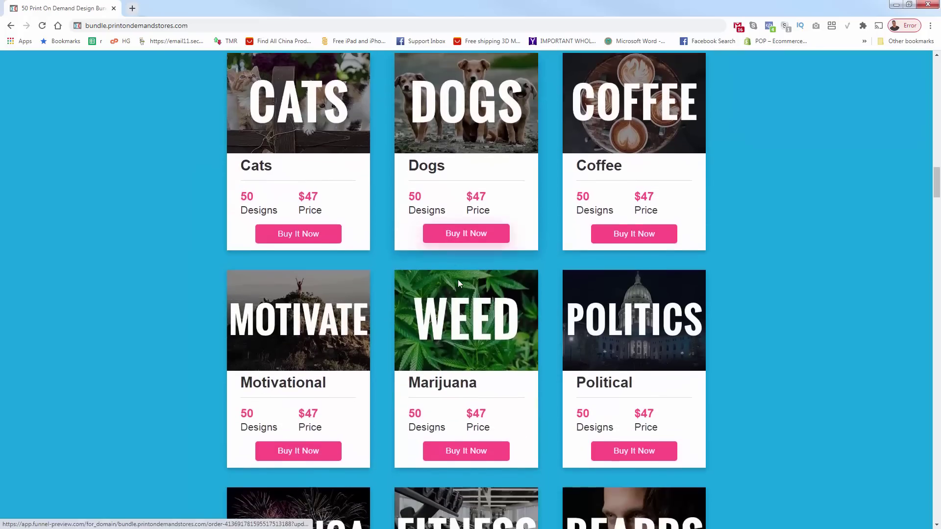
{"action": "scroll", "coordinate": [458, 282], "scroll_direction": "down", "scroll_amount": 1}
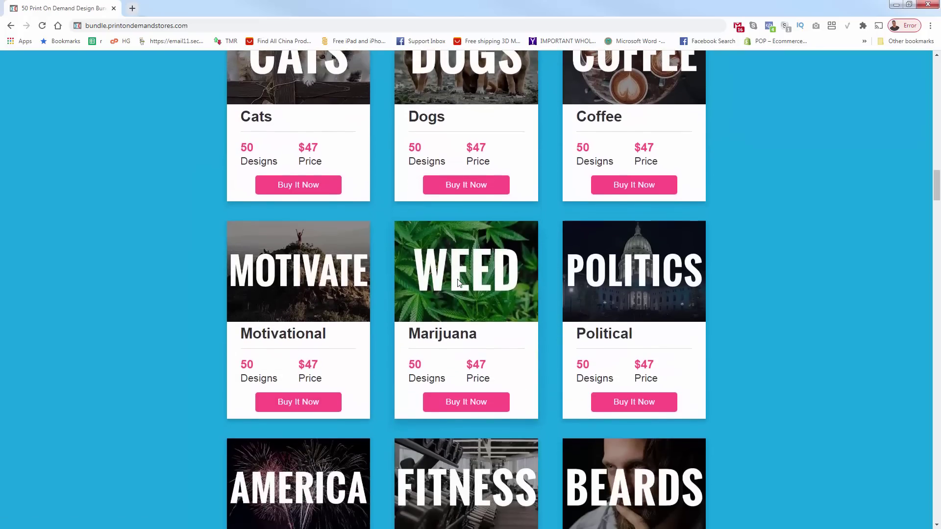
{"action": "scroll", "coordinate": [459, 282], "scroll_direction": "down", "scroll_amount": 3}
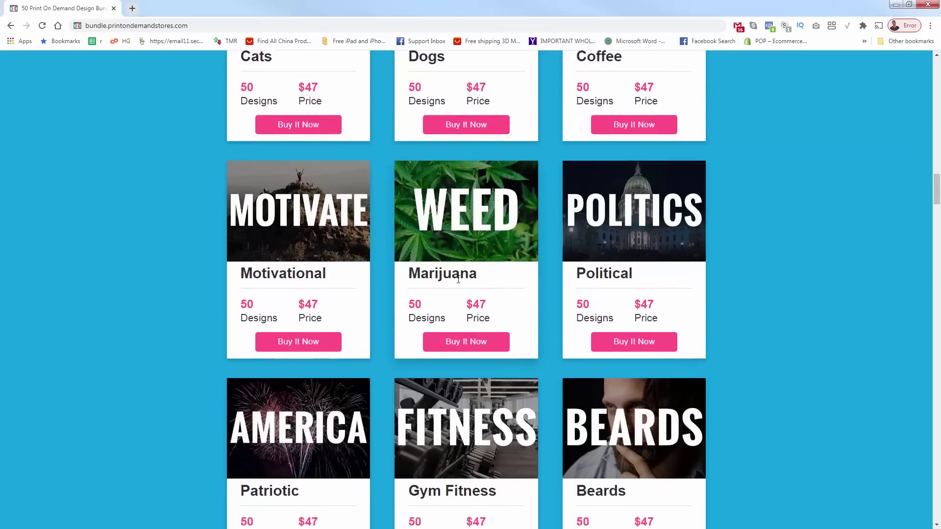
{"action": "scroll", "coordinate": [448, 324], "scroll_direction": "down", "scroll_amount": 1}
{"action": "scroll", "coordinate": [441, 303], "scroll_direction": "down", "scroll_amount": 1}
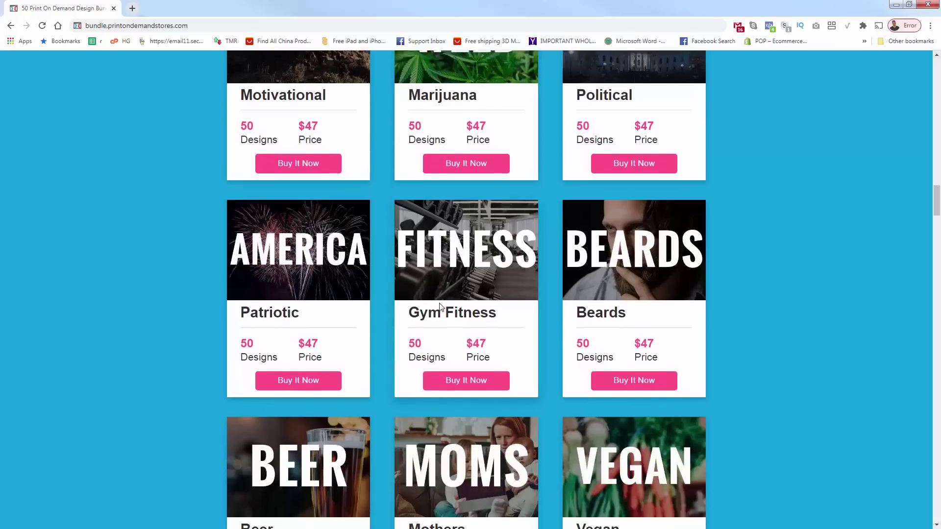
{"action": "scroll", "coordinate": [441, 303], "scroll_direction": "down", "scroll_amount": 3}
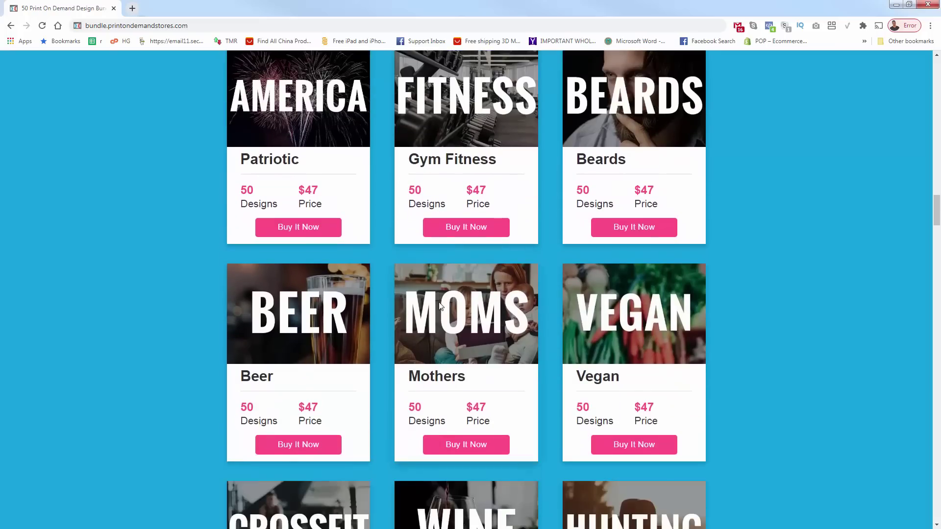
{"action": "scroll", "coordinate": [440, 306], "scroll_direction": "down", "scroll_amount": 1}
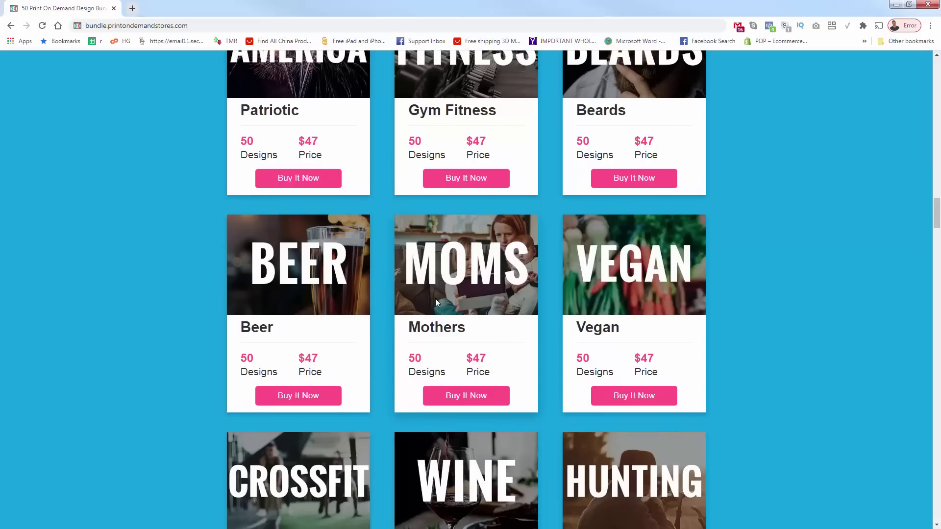
{"action": "scroll", "coordinate": [437, 257], "scroll_direction": "down", "scroll_amount": 2}
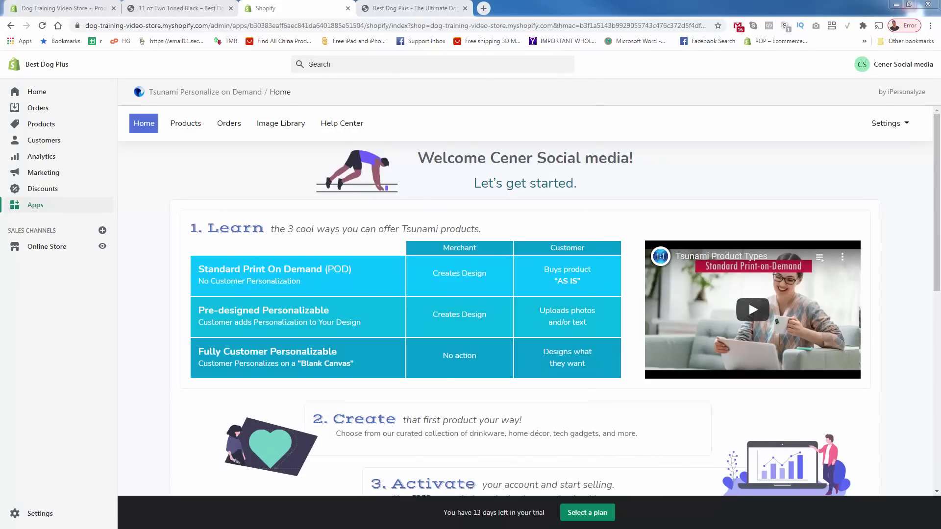
Browse the dog design images in Windows Photo Viewer, including Dogs_Design03.png and Dogs_Design21.png, and close the viewer
{"action": "key", "text": "Right"}
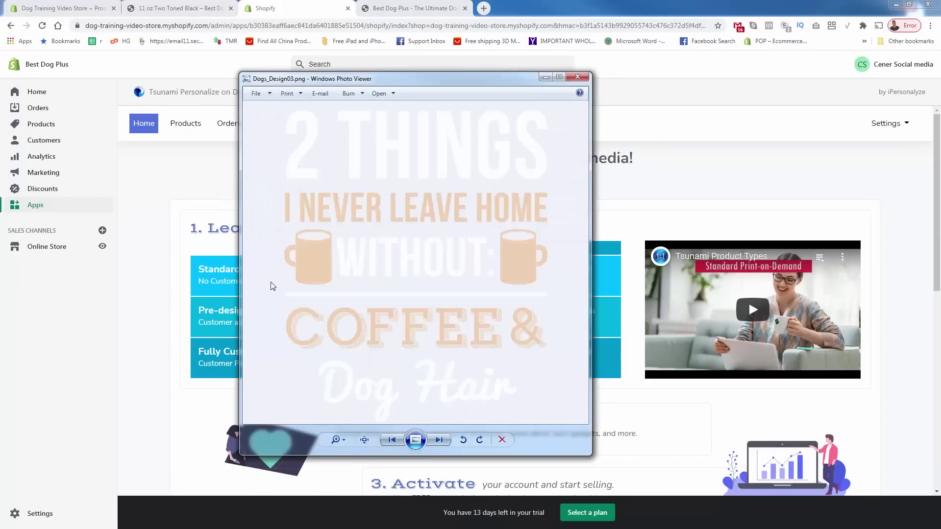
{"action": "key", "text": "Right"}
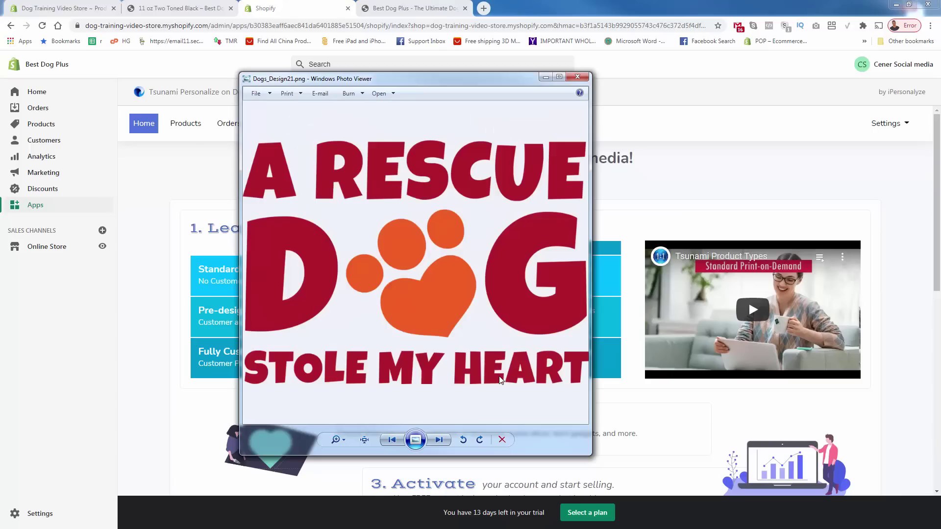
{"action": "key", "text": "Right"}
{"action": "key", "text": "Right"}
{"action": "key", "text": "Left"}
{"action": "key", "text": "Left"}
{"action": "left_click", "coordinate": [577, 77]}
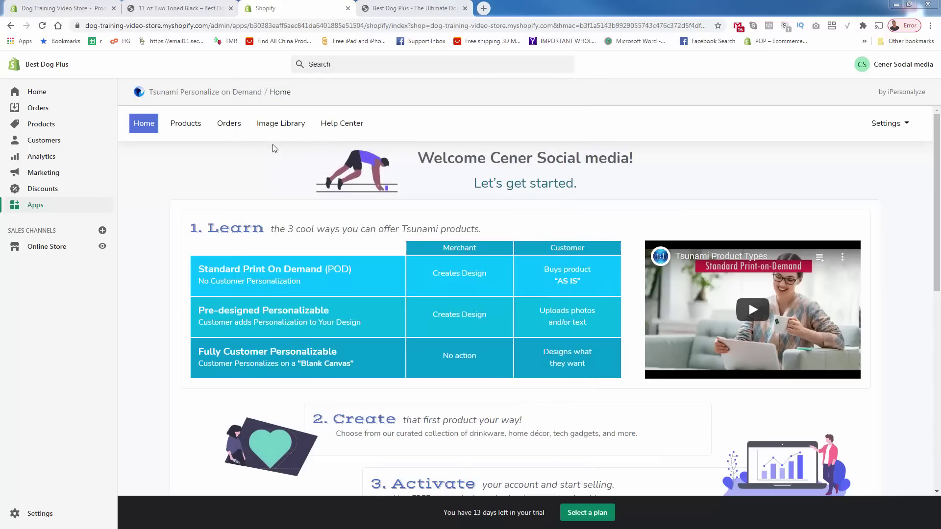
Upload the three dog designs, named 1, 2 and 3, to the Tsunami Image Library and preview them at full size
{"action": "left_click", "coordinate": [272, 127]}
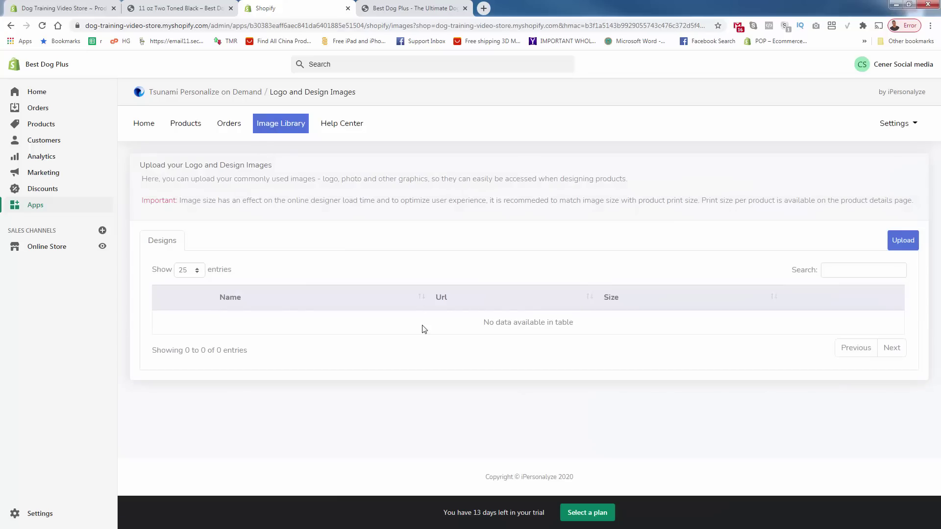
{"action": "left_click", "coordinate": [886, 241]}
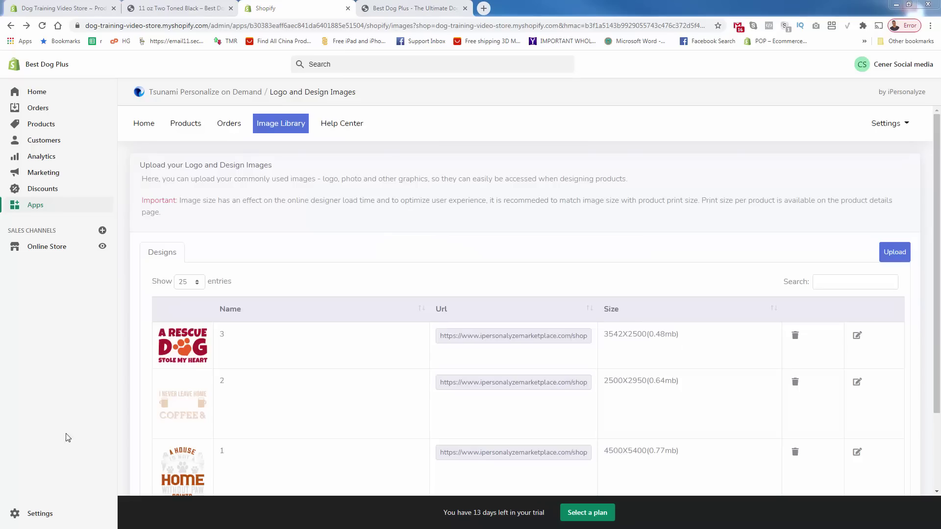
{"action": "left_click", "coordinate": [169, 359]}
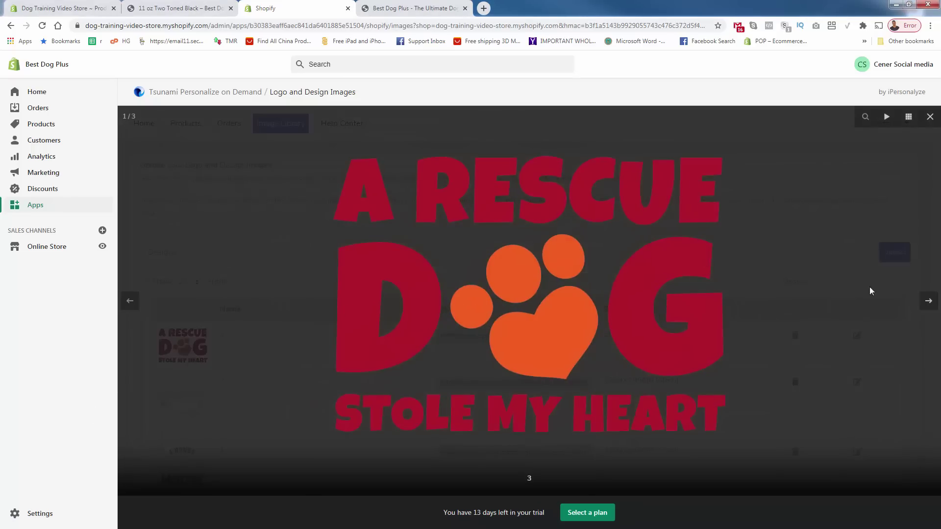
{"action": "left_click", "coordinate": [928, 300]}
{"action": "left_click", "coordinate": [928, 300]}
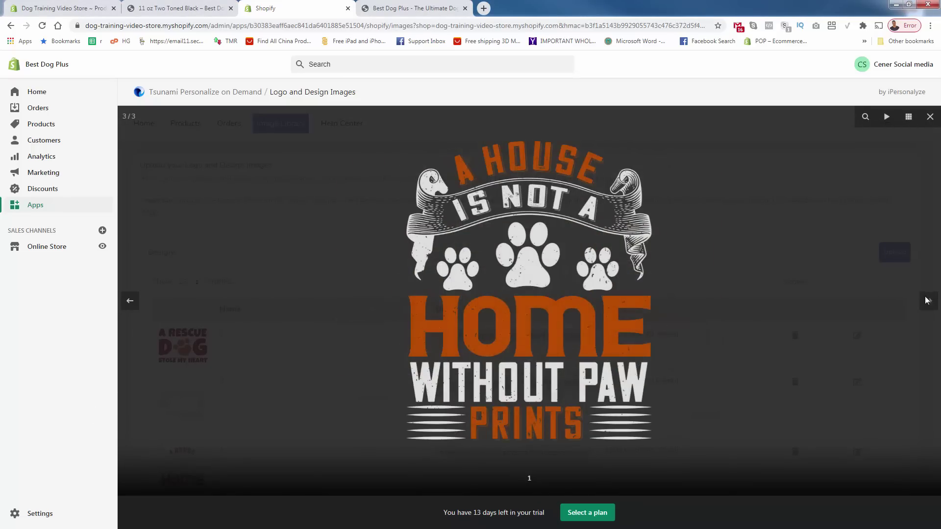
{"action": "left_click", "coordinate": [930, 116]}
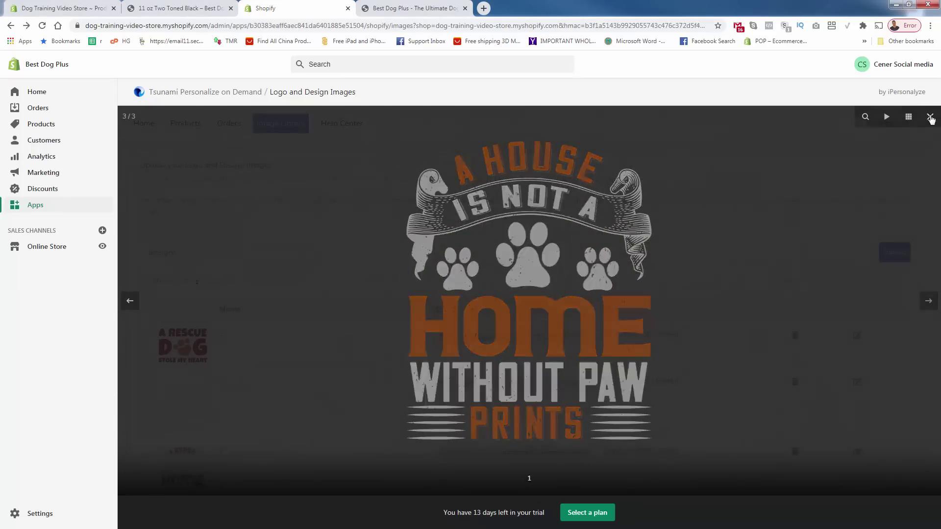
Review the Image Library's list of uploaded designs with their thumbnails, names and sizes
{"action": "scroll", "coordinate": [235, 314], "scroll_direction": "down", "scroll_amount": 2}
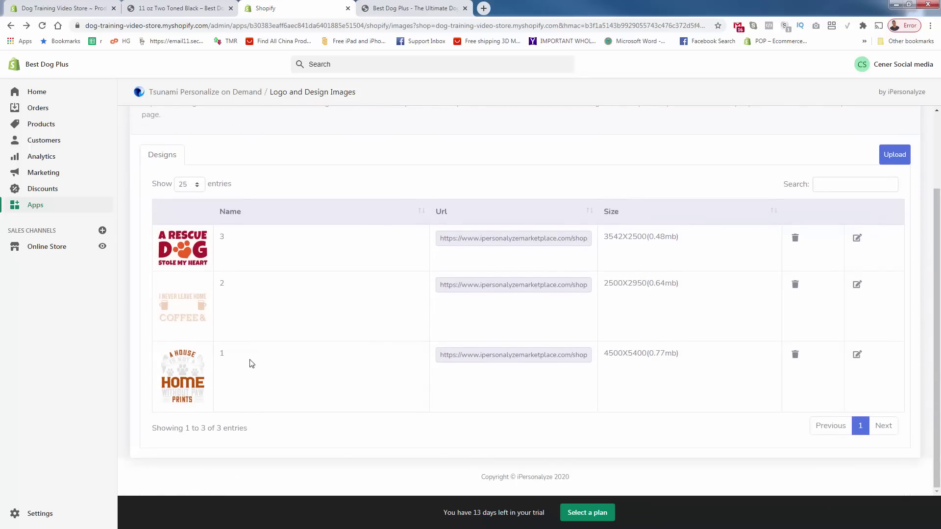
{"action": "scroll", "coordinate": [247, 363], "scroll_direction": "up", "scroll_amount": 1}
{"action": "scroll", "coordinate": [248, 363], "scroll_direction": "up", "scroll_amount": 1}
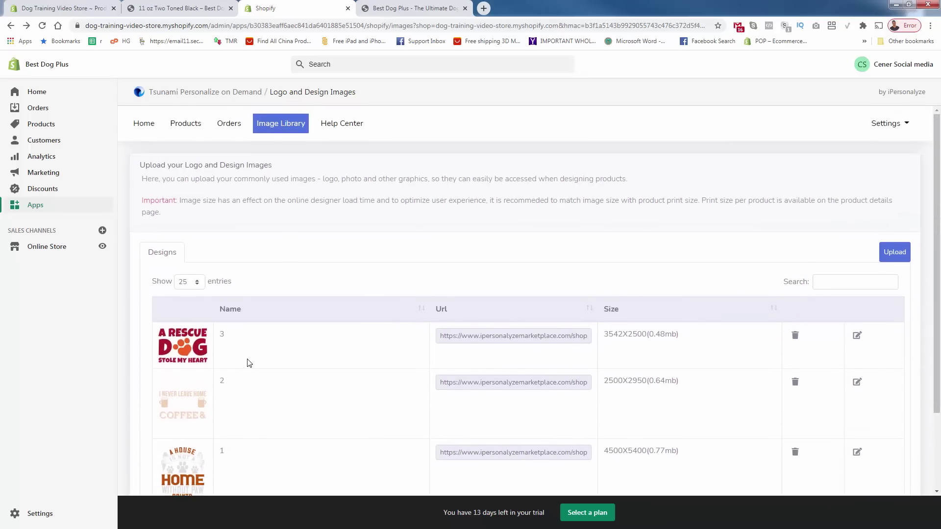
{"action": "scroll", "coordinate": [254, 361], "scroll_direction": "down", "scroll_amount": 1}
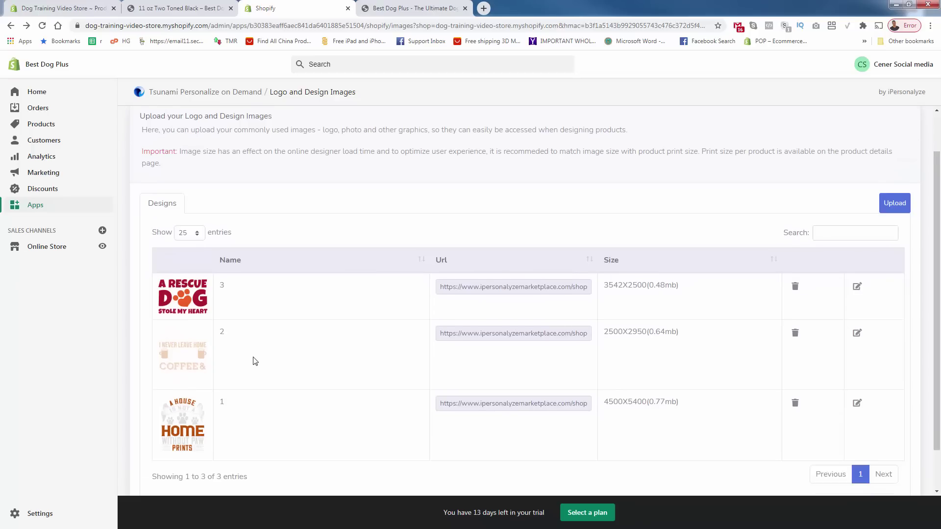
{"action": "scroll", "coordinate": [254, 362], "scroll_direction": "up", "scroll_amount": 1}
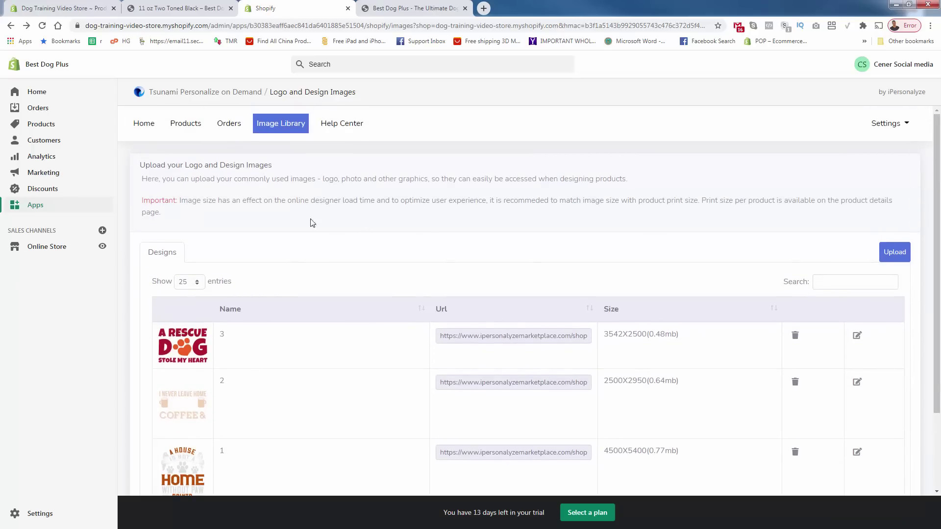
{"action": "scroll", "coordinate": [186, 357], "scroll_direction": "down", "scroll_amount": 2}
{"action": "scroll", "coordinate": [188, 358], "scroll_direction": "up", "scroll_amount": 1}
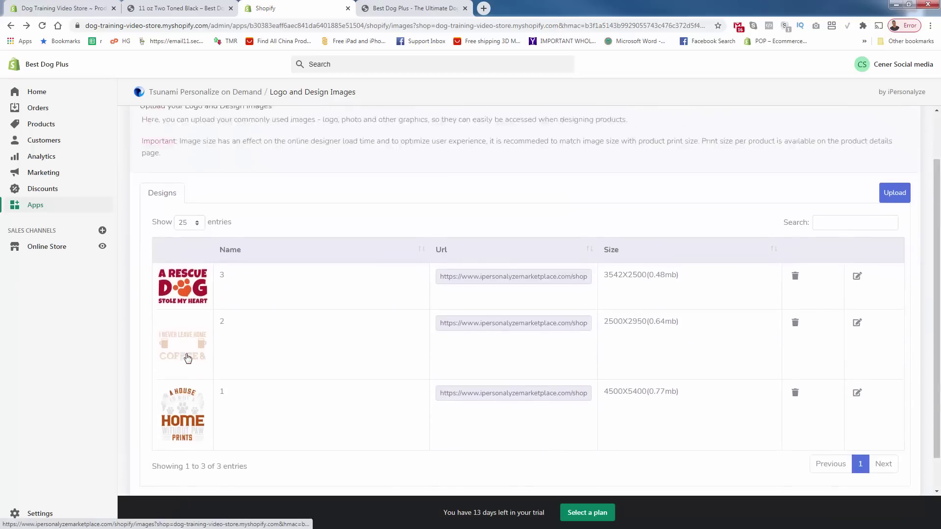
Return to the Tsunami product catalog and look over the Best Sellers and the collection list
{"action": "scroll", "coordinate": [188, 358], "scroll_direction": "up", "scroll_amount": 2}
{"action": "left_click", "coordinate": [187, 124]}
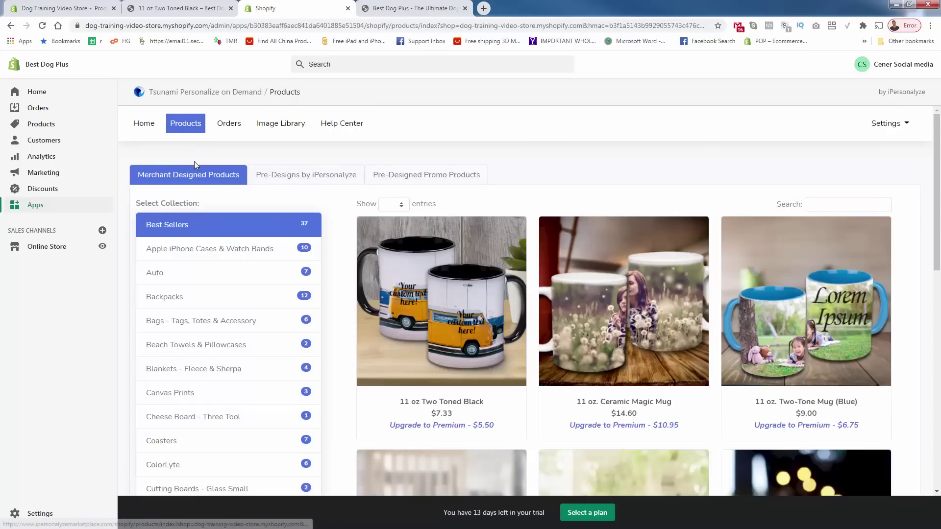
{"action": "scroll", "coordinate": [199, 296], "scroll_direction": "down", "scroll_amount": 4}
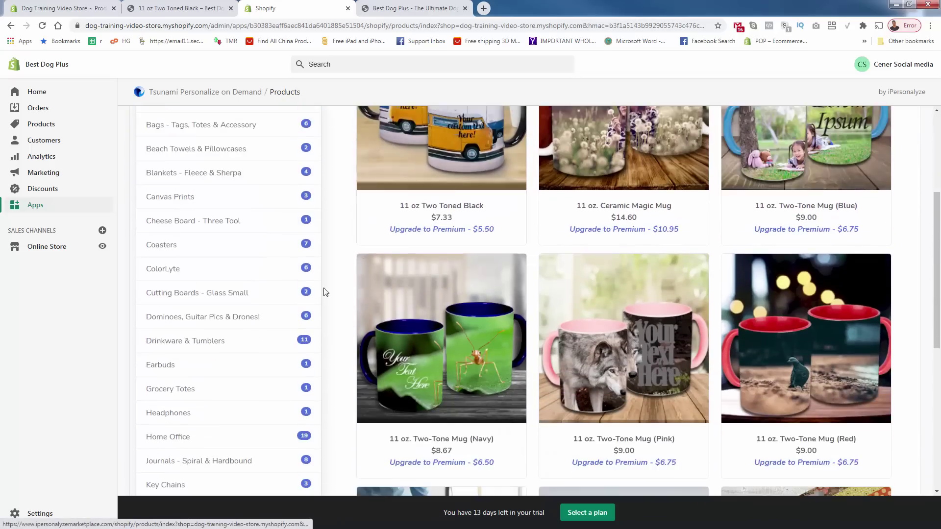
{"action": "scroll", "coordinate": [323, 293], "scroll_direction": "down", "scroll_amount": 5}
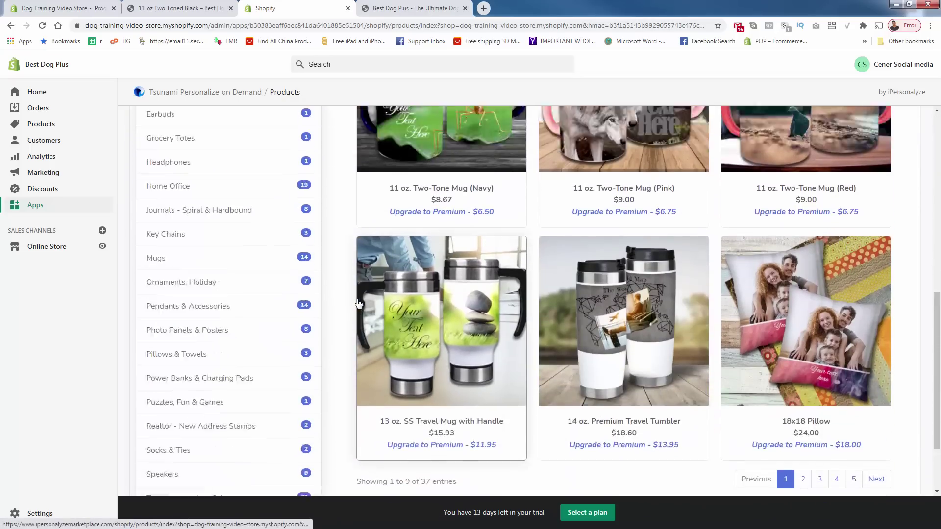
{"action": "scroll", "coordinate": [233, 308], "scroll_direction": "up", "scroll_amount": 9}
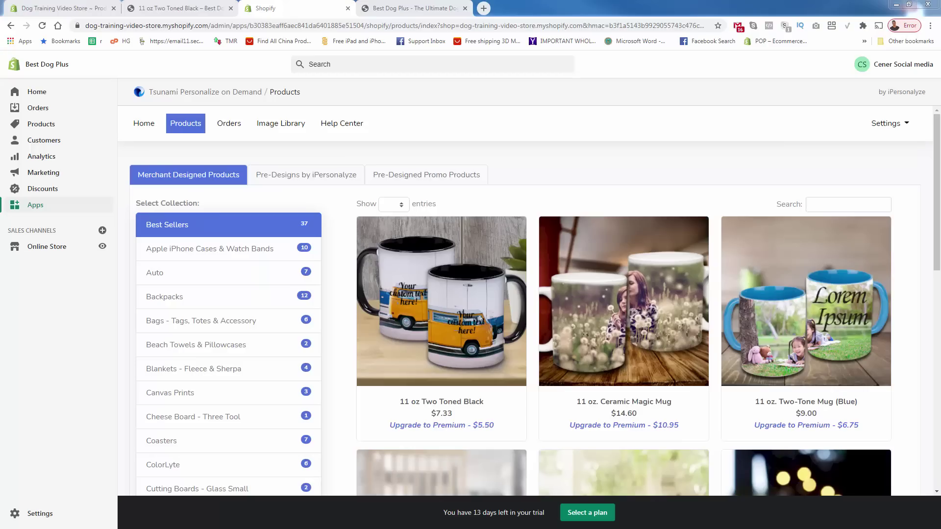
Show the Canvas Prints collection and open the Canvas Print 11x14 product
{"action": "left_click", "coordinate": [219, 397]}
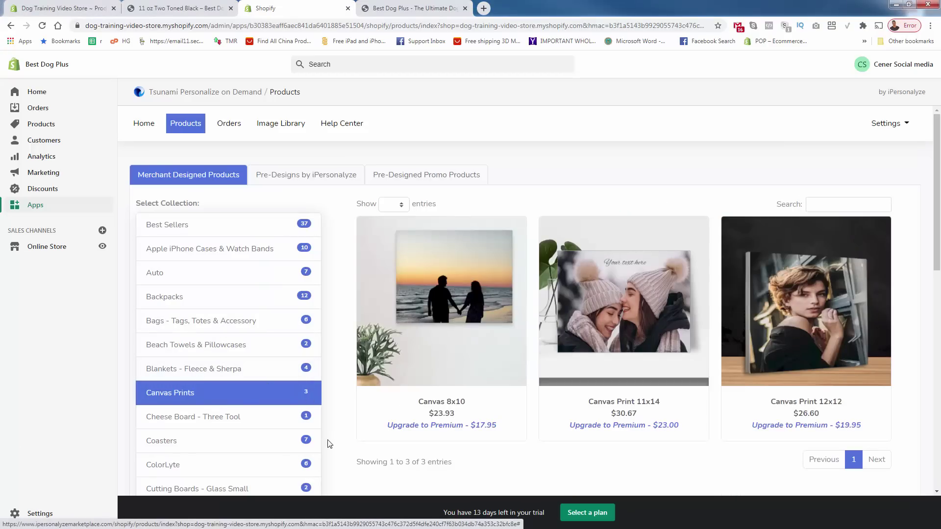
{"action": "scroll", "coordinate": [336, 444], "scroll_direction": "down", "scroll_amount": 1}
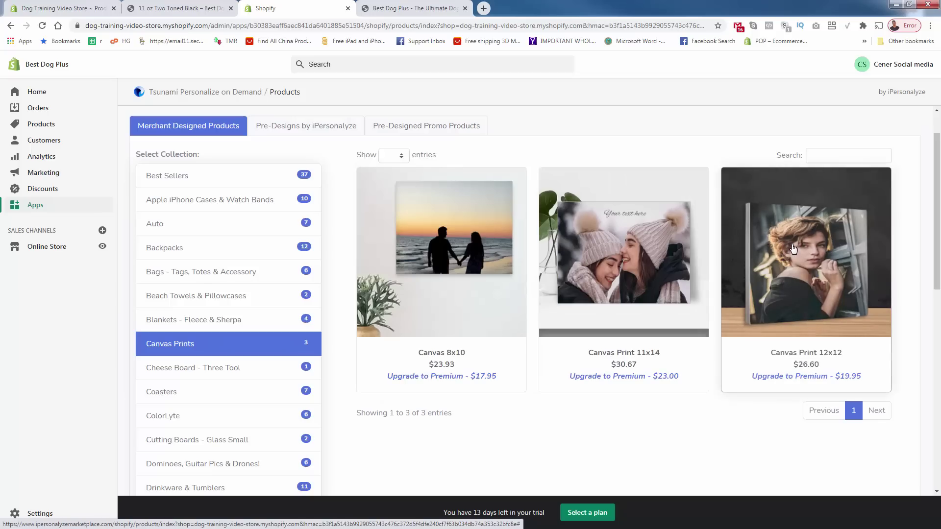
{"action": "left_click", "coordinate": [630, 258]}
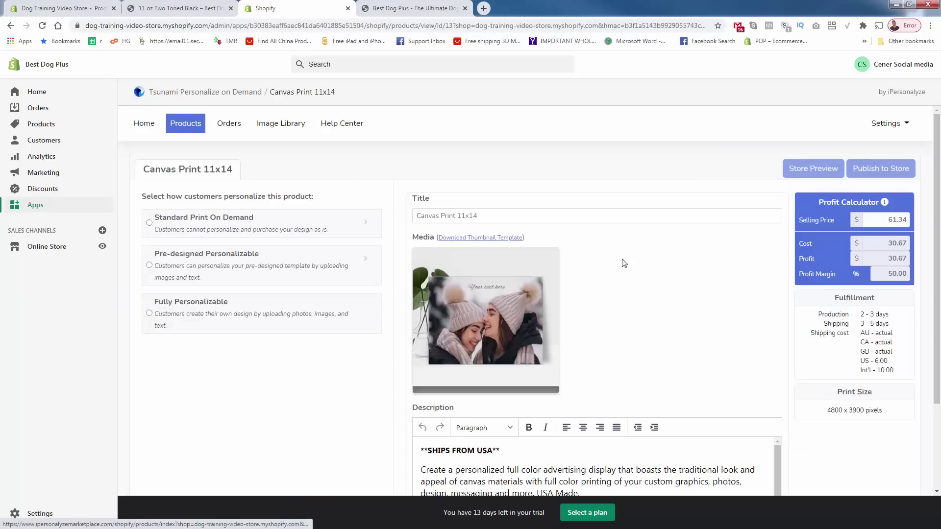
Choose Standard Print On Demand for the canvas print, start a new design and place the "A Rescue Dog Stole My Heart" image on it
{"action": "scroll", "coordinate": [613, 274], "scroll_direction": "down", "scroll_amount": 1}
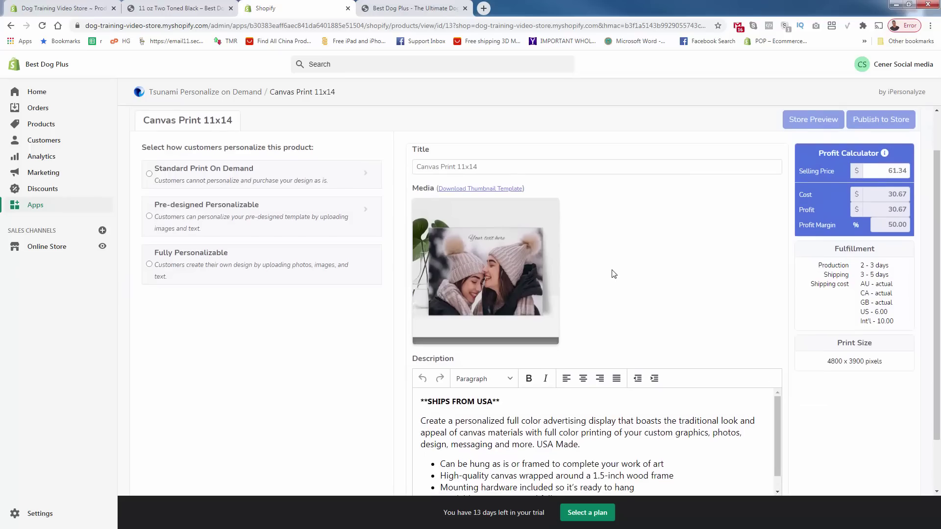
{"action": "left_click", "coordinate": [199, 174]}
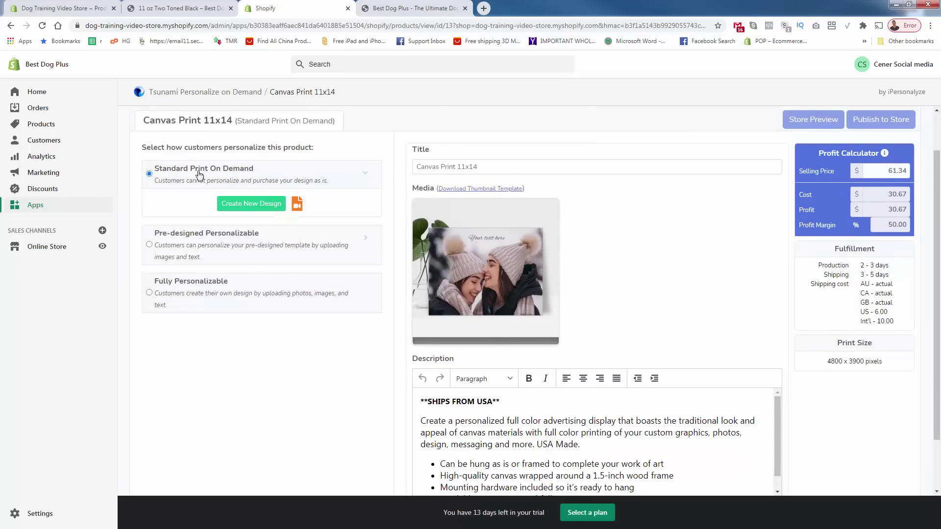
{"action": "left_click", "coordinate": [247, 206]}
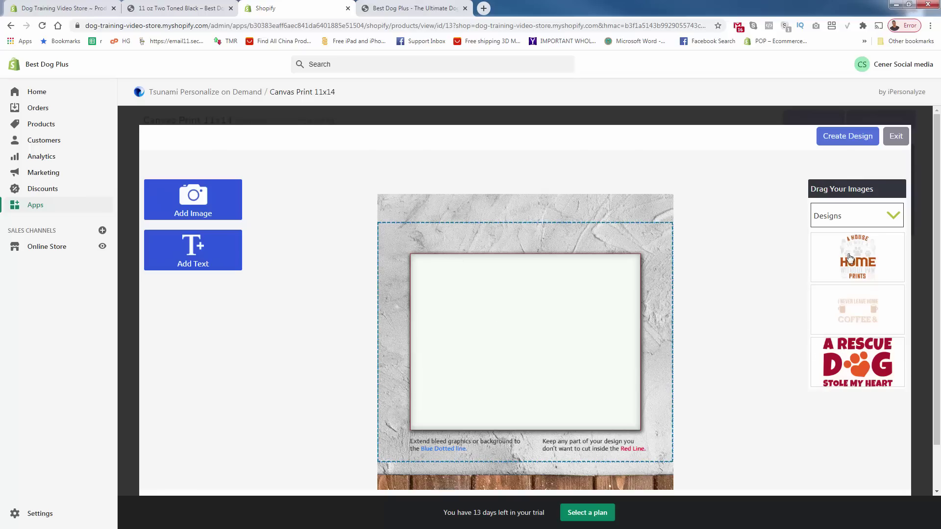
{"action": "left_click_drag", "start_coordinate": [852, 363], "coordinate": [509, 345]}
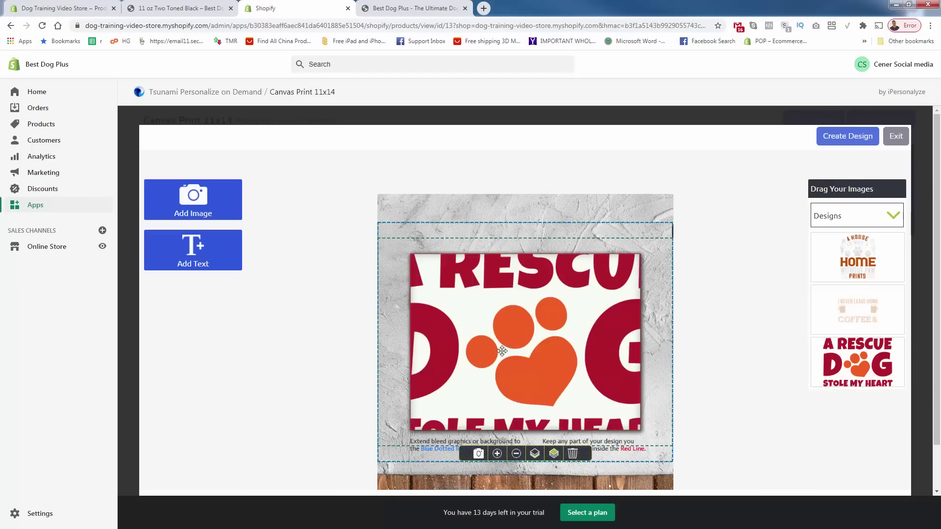
Shrink the rescue dog image until all its lettering fits inside the red line, and create the design
{"action": "left_click", "coordinate": [514, 457]}
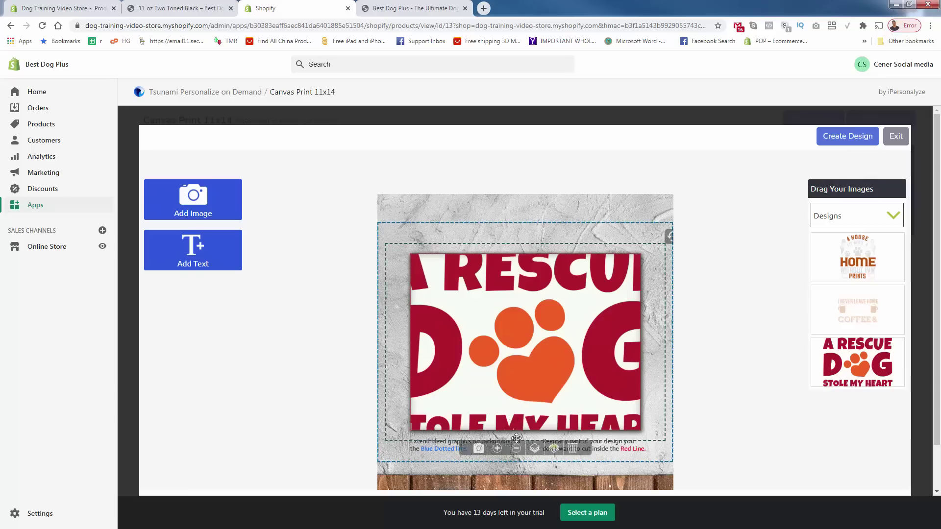
{"action": "left_click", "coordinate": [516, 437]}
{"action": "left_click", "coordinate": [517, 436]}
{"action": "left_click", "coordinate": [518, 436]}
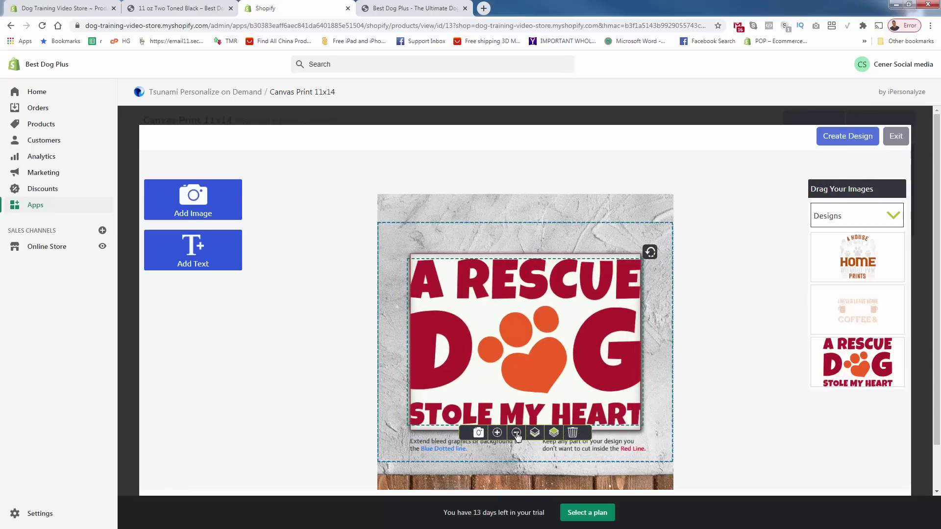
{"action": "left_click", "coordinate": [517, 434]}
{"action": "left_click", "coordinate": [773, 411]}
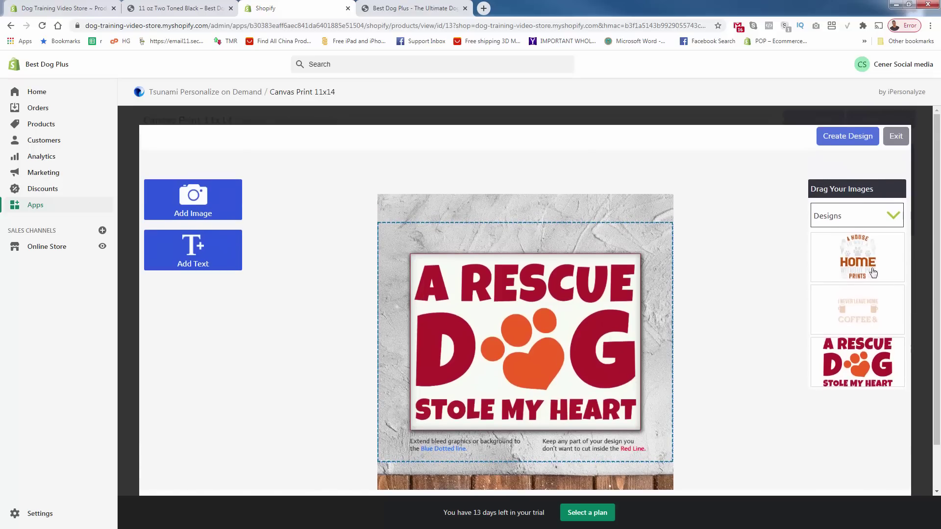
{"action": "left_click", "coordinate": [847, 141]}
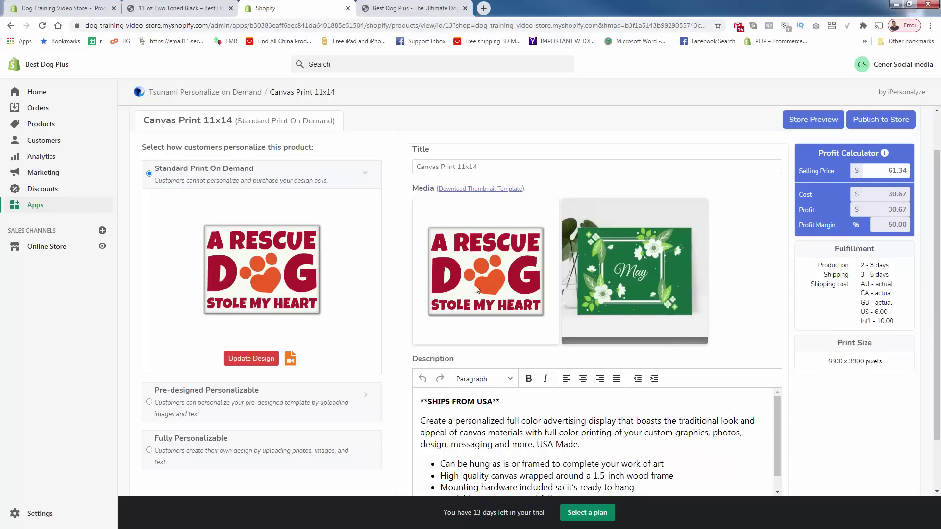
Reopen the canvas design, reduce the rescue dog image slightly for more margin around it, and save the design again
{"action": "left_click", "coordinate": [252, 365]}
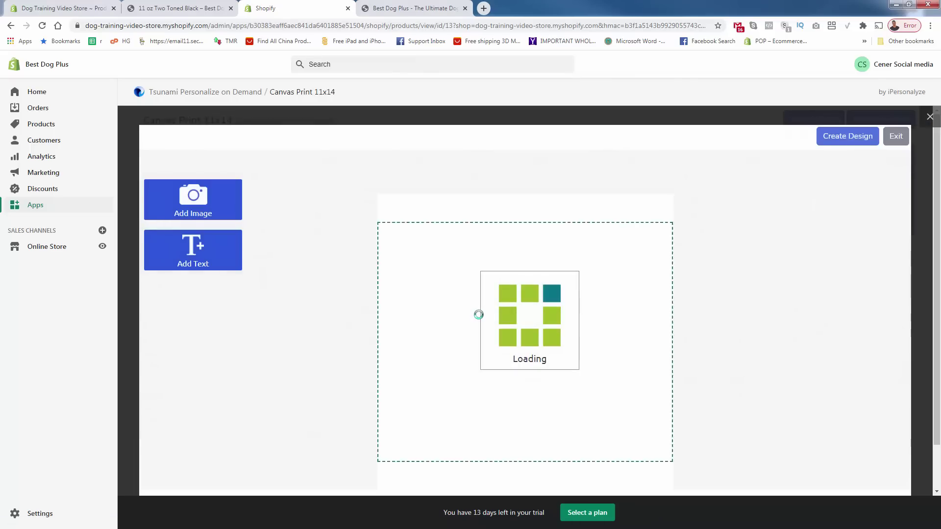
{"action": "left_click", "coordinate": [536, 325]}
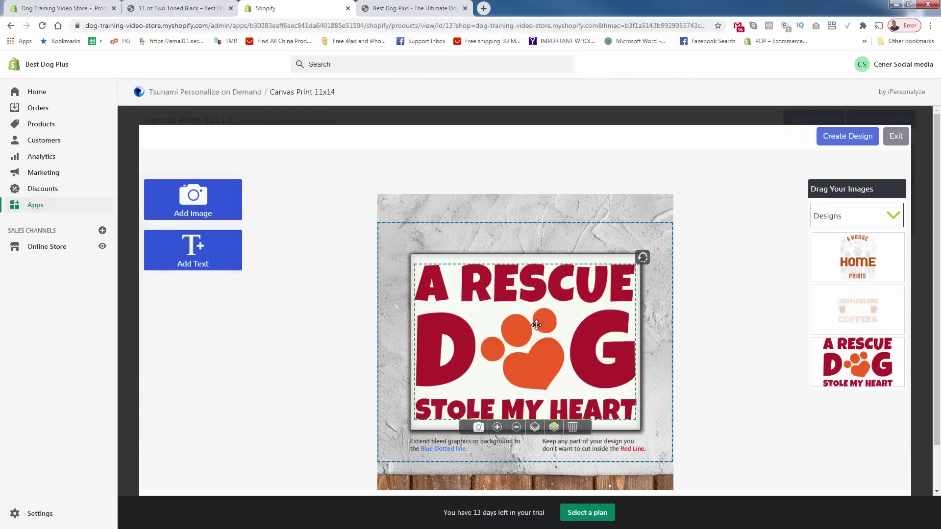
{"action": "left_click", "coordinate": [514, 429]}
{"action": "left_click", "coordinate": [497, 424]}
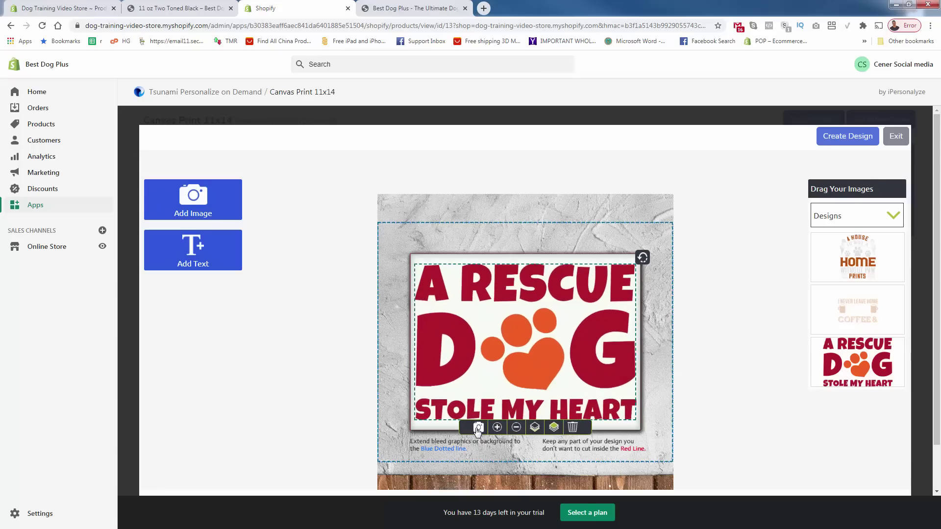
{"action": "left_click", "coordinate": [516, 427]}
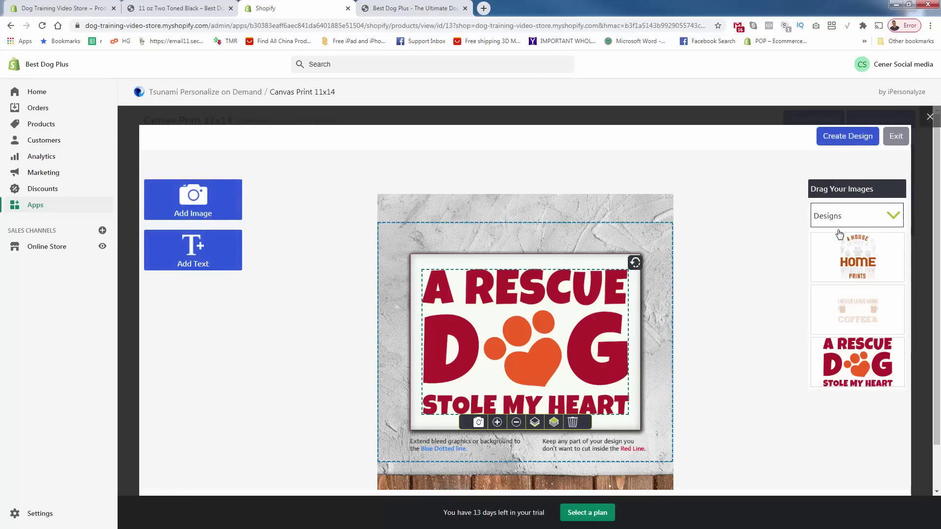
{"action": "left_click", "coordinate": [831, 141]}
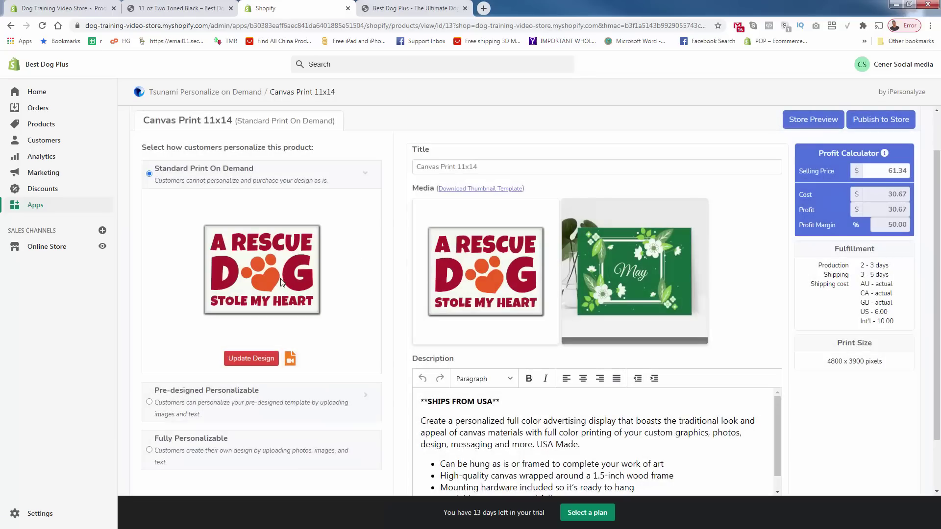
Review the canvas product's design, media images and description, including the shipping line and the feature bullets
{"action": "scroll", "coordinate": [266, 271], "scroll_direction": "up", "scroll_amount": 1}
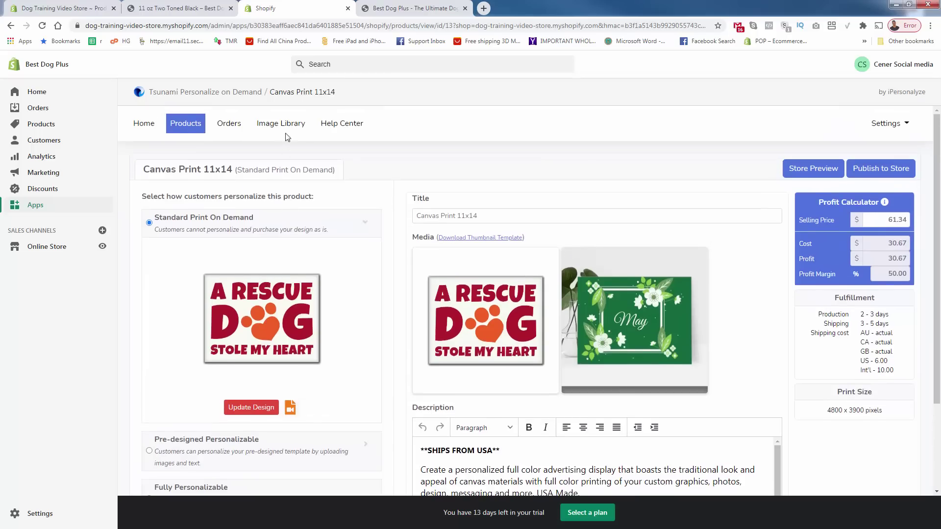
{"action": "scroll", "coordinate": [294, 228], "scroll_direction": "down", "scroll_amount": 2}
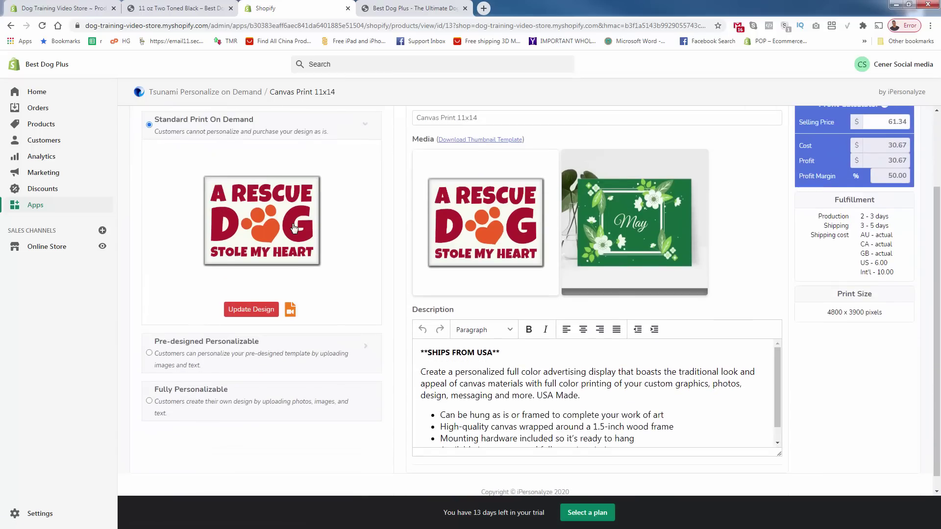
{"action": "scroll", "coordinate": [294, 228], "scroll_direction": "down", "scroll_amount": 1}
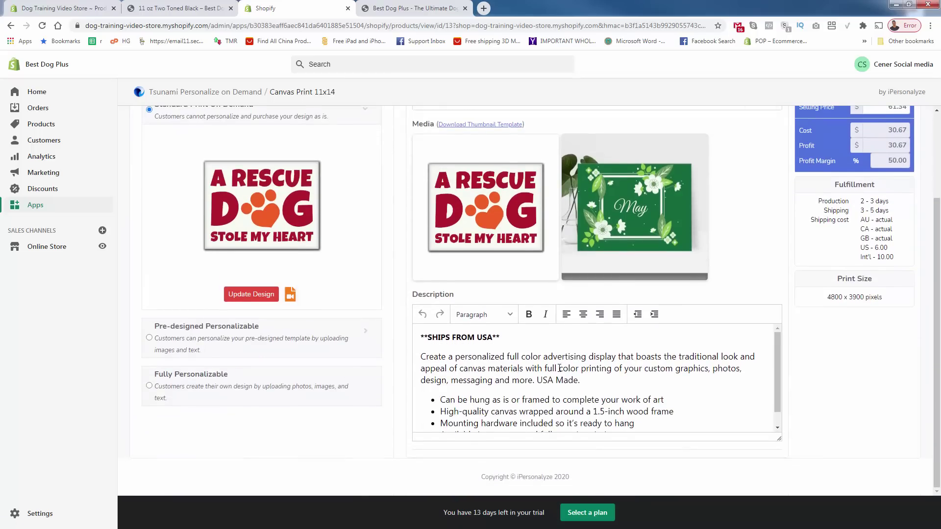
{"action": "scroll", "coordinate": [508, 358], "scroll_direction": "down", "scroll_amount": 1}
{"action": "scroll", "coordinate": [508, 358], "scroll_direction": "up", "scroll_amount": 1}
{"action": "scroll", "coordinate": [508, 358], "scroll_direction": "down", "scroll_amount": 1}
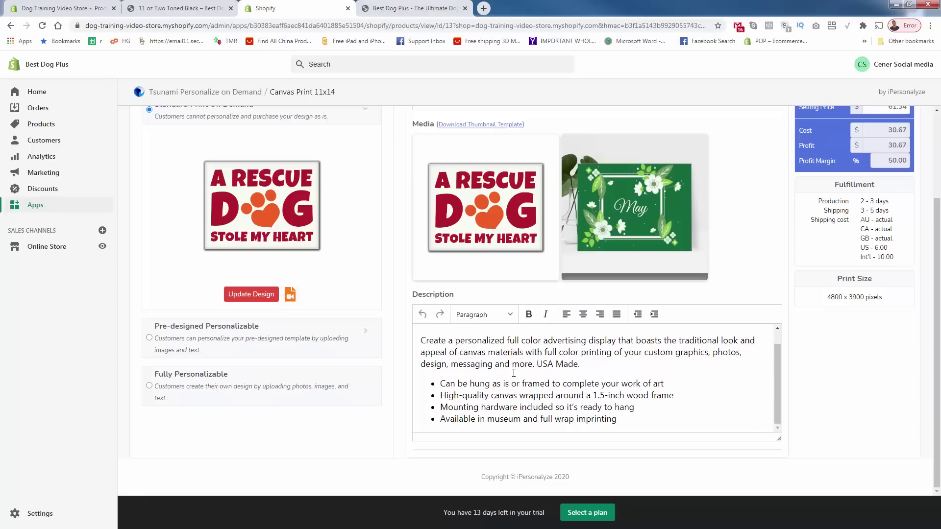
{"action": "scroll", "coordinate": [513, 373], "scroll_direction": "up", "scroll_amount": 1}
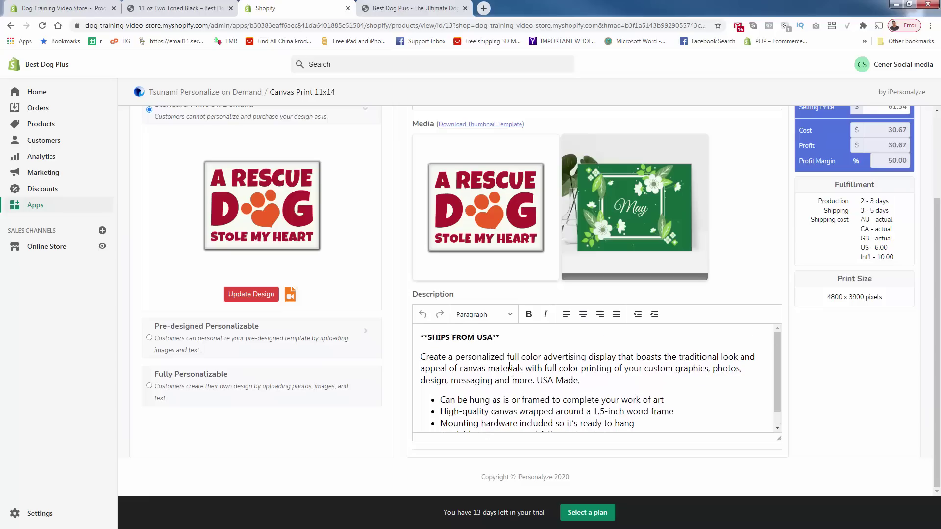
{"action": "triple_click", "coordinate": [456, 338]}
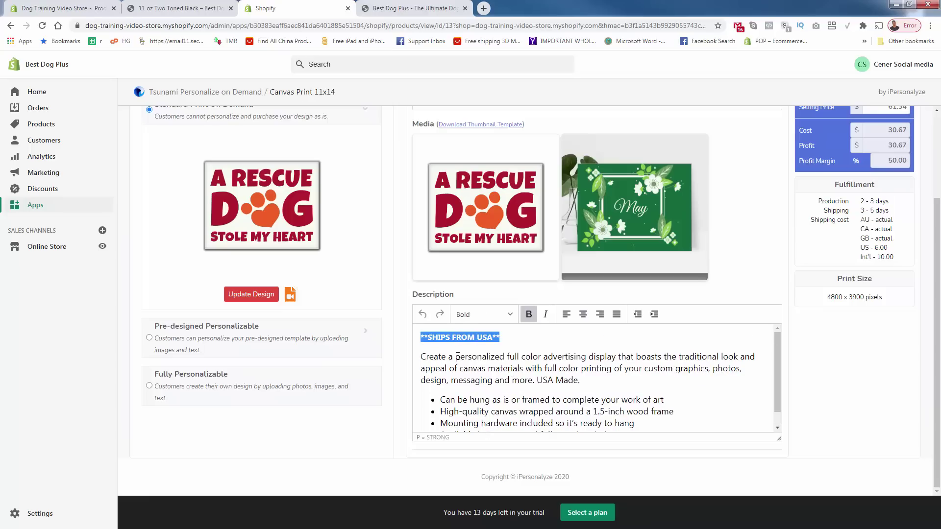
{"action": "left_click", "coordinate": [456, 356]}
{"action": "scroll", "coordinate": [459, 338], "scroll_direction": "up", "scroll_amount": 3}
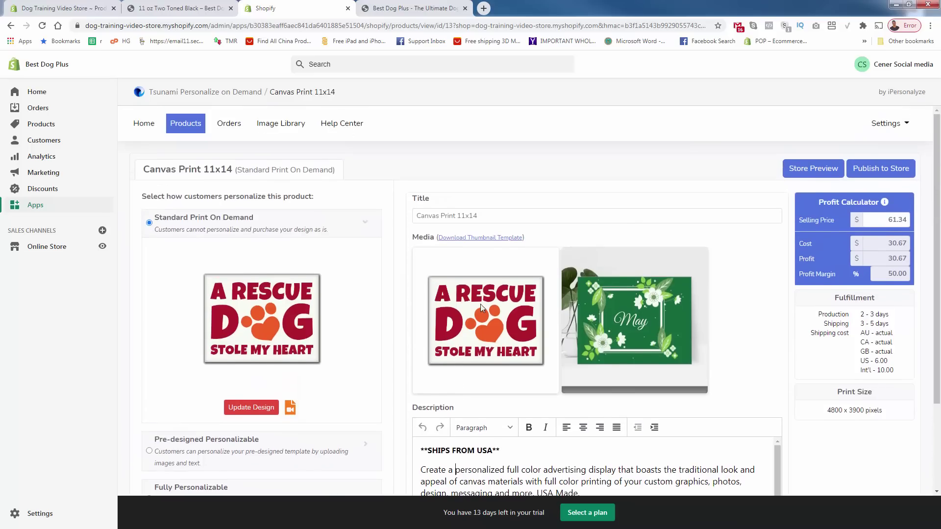
Set the canvas print's selling price to $99.99 and its title to "A Rescue Dog Canvas 11x14"
{"action": "double_click", "coordinate": [891, 221]}
{"action": "type", "text": "99.99"}
{"action": "triple_click", "coordinate": [451, 215]}
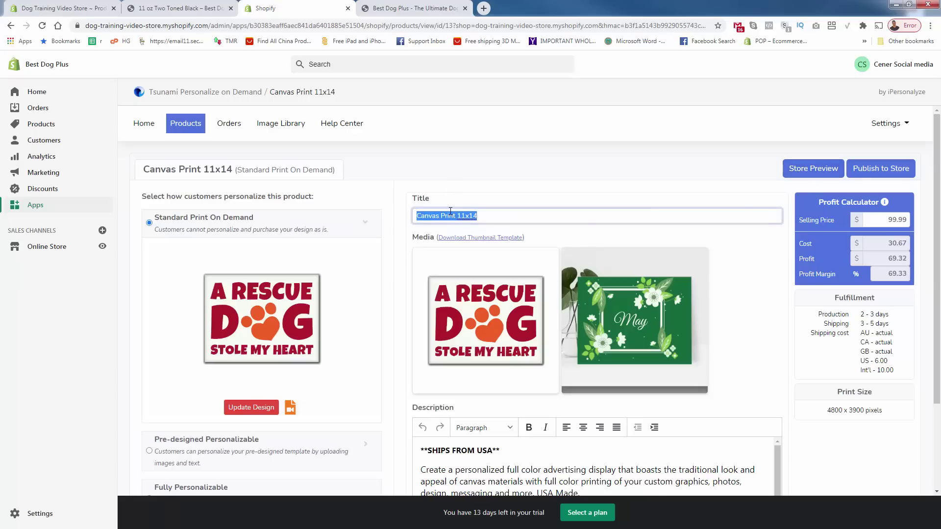
{"action": "type", "text": "A Rescue Dog Ca"}
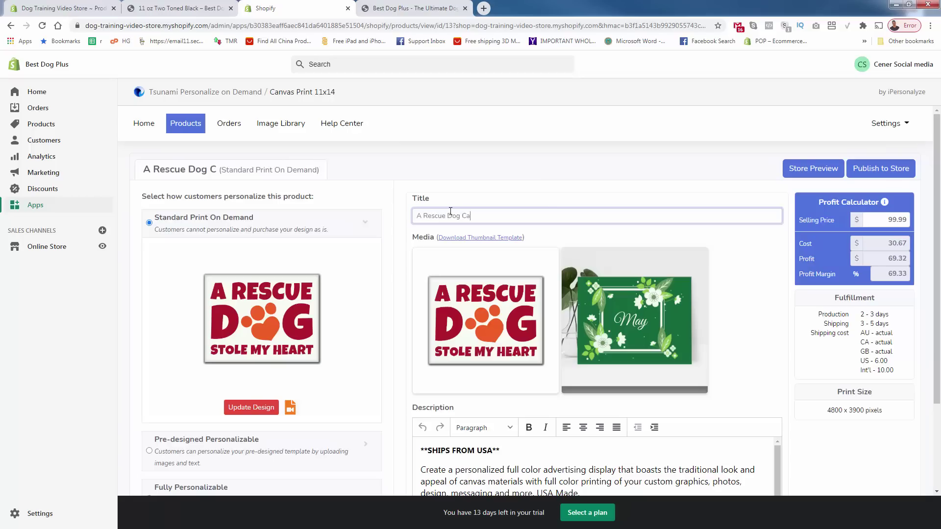
{"action": "type", "text": "nvas 11x14"}
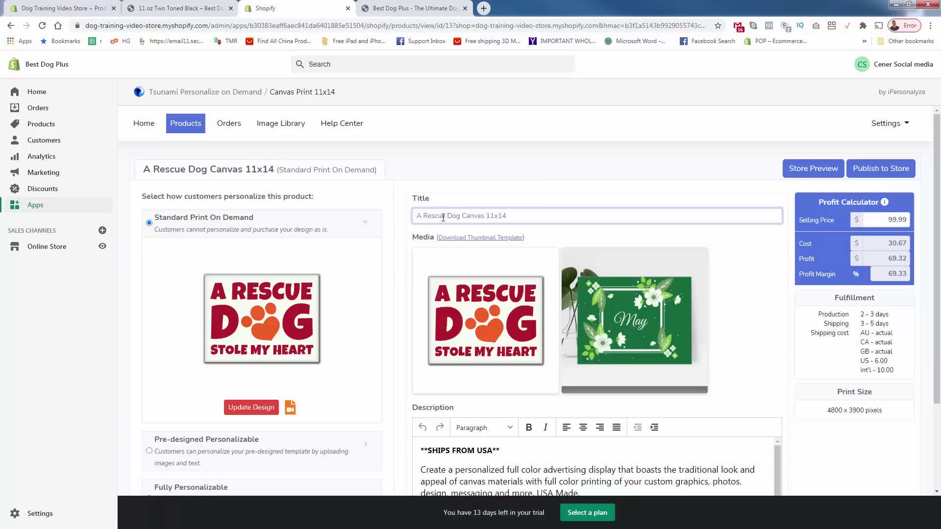
{"action": "scroll", "coordinate": [436, 256], "scroll_direction": "down", "scroll_amount": 3}
{"action": "scroll", "coordinate": [436, 259], "scroll_direction": "up", "scroll_amount": 3}
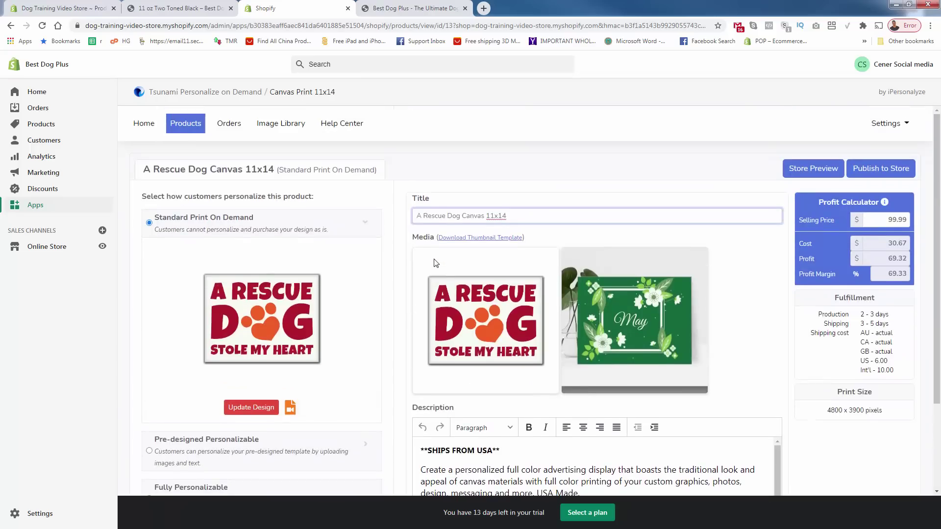
Publish the rescue dog canvas to the store and acknowledge the notices
{"action": "left_click", "coordinate": [872, 170]}
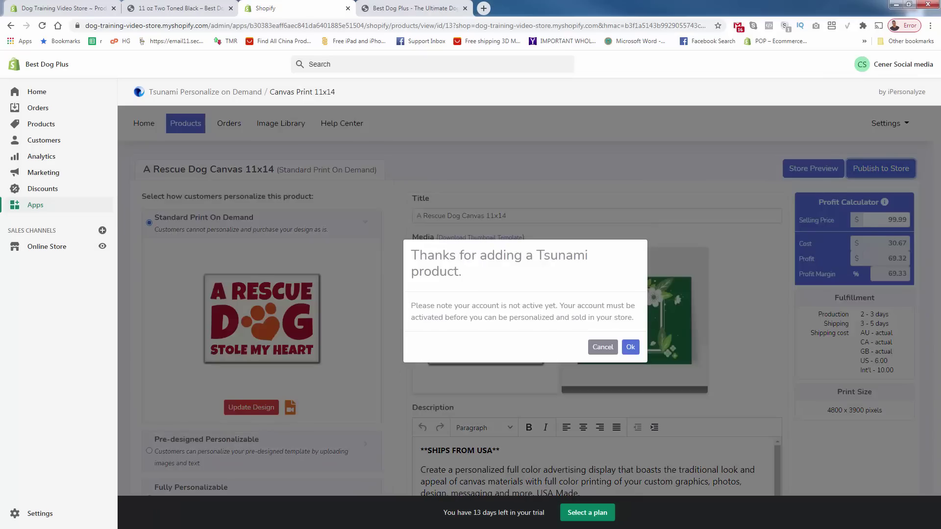
{"action": "left_click", "coordinate": [631, 347]}
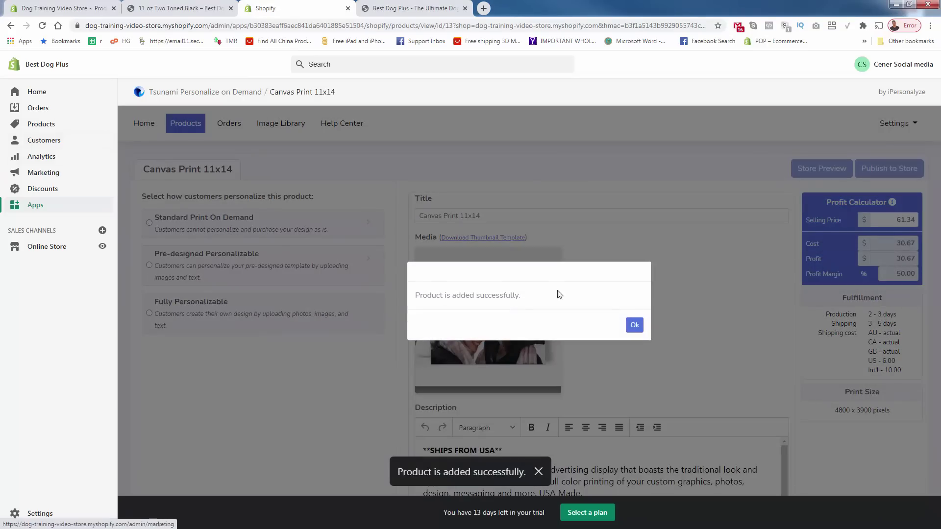
{"action": "left_click", "coordinate": [634, 325]}
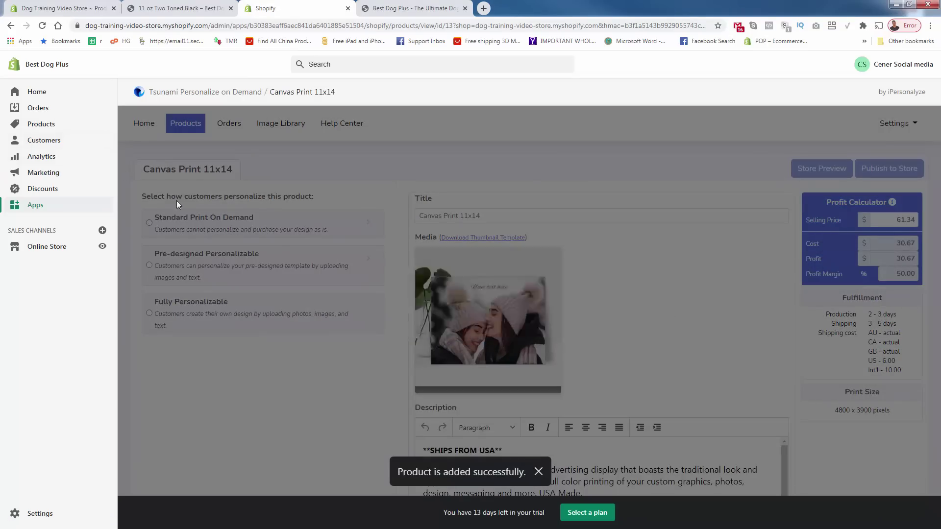
Open the store's product list in a new browser tab and open the A Rescue Dog Canvas 11x14 product
{"action": "right_click", "coordinate": [63, 129]}
{"action": "left_click", "coordinate": [98, 133]}
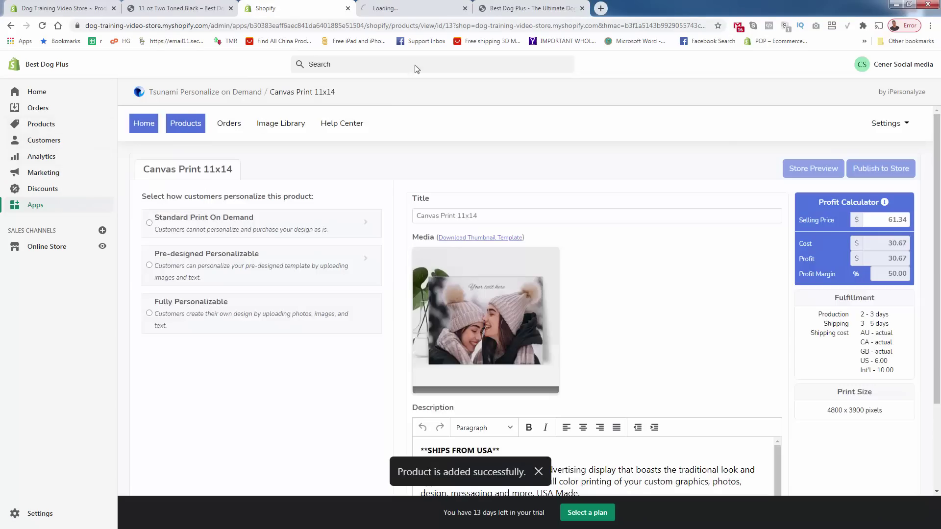
{"action": "left_click", "coordinate": [417, 7]}
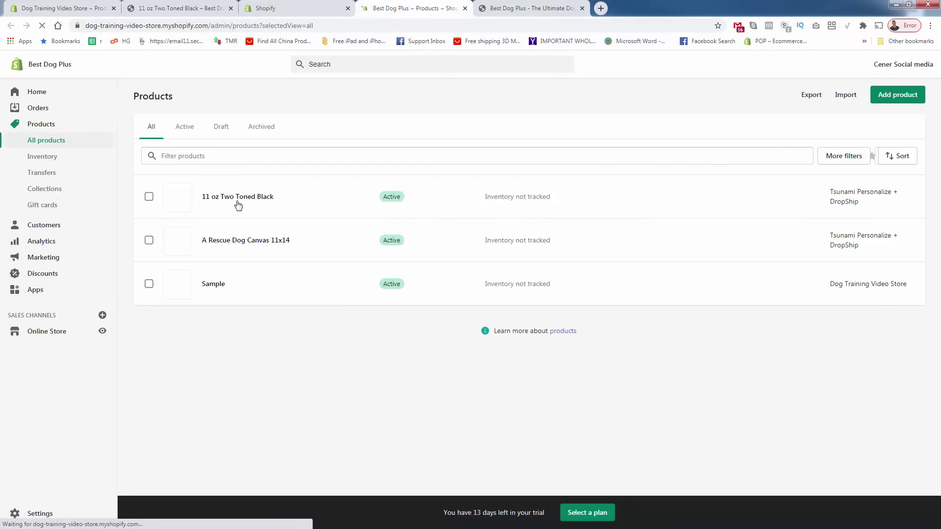
{"action": "left_click", "coordinate": [241, 260]}
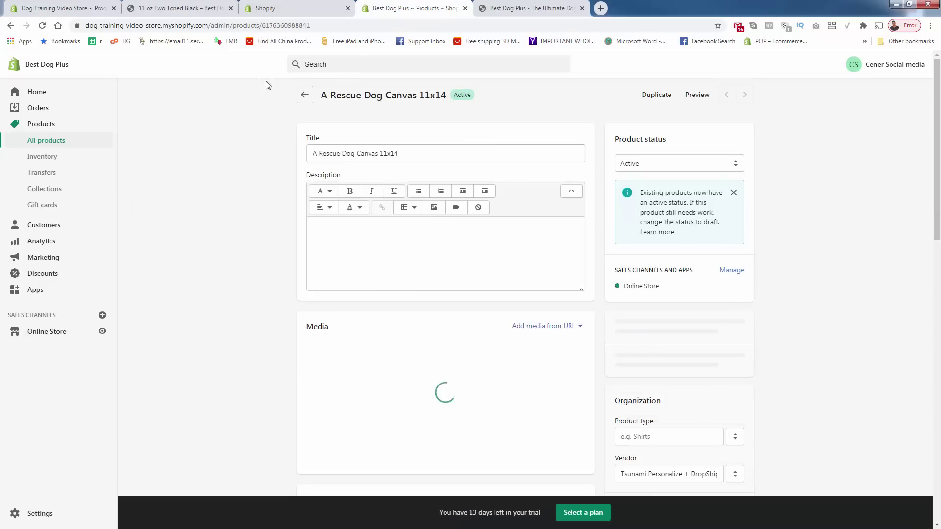
Delete the green "May" sample image from the canvas product's media
{"action": "scroll", "coordinate": [533, 220], "scroll_direction": "down", "scroll_amount": 1}
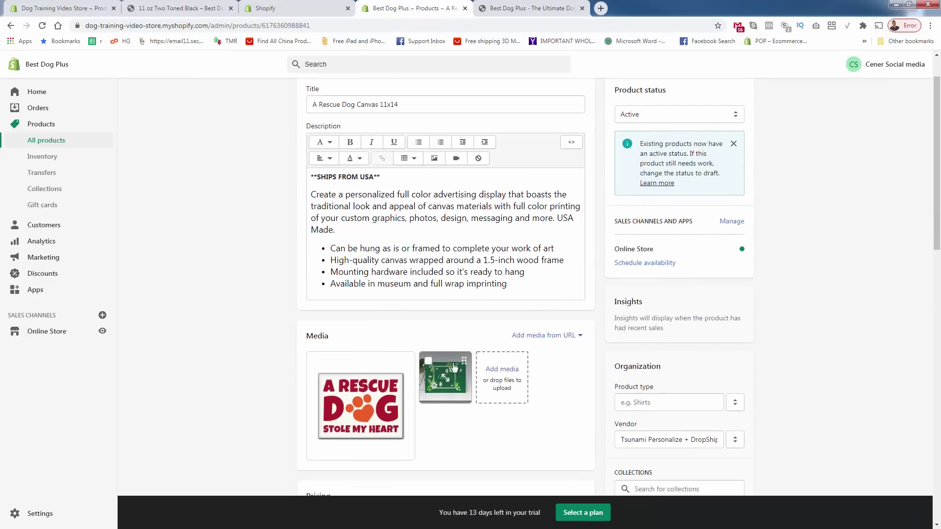
{"action": "left_click", "coordinate": [428, 360]}
{"action": "left_click", "coordinate": [559, 337]}
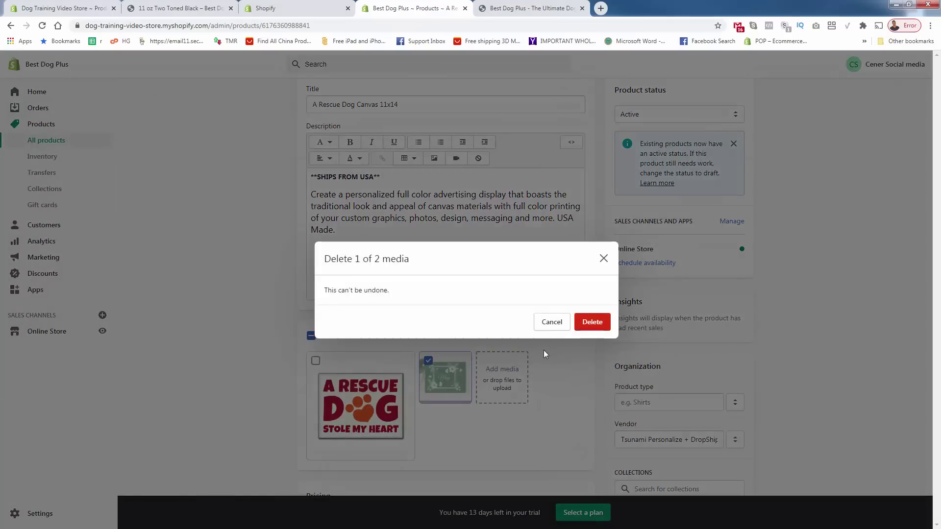
{"action": "left_click", "coordinate": [592, 321]}
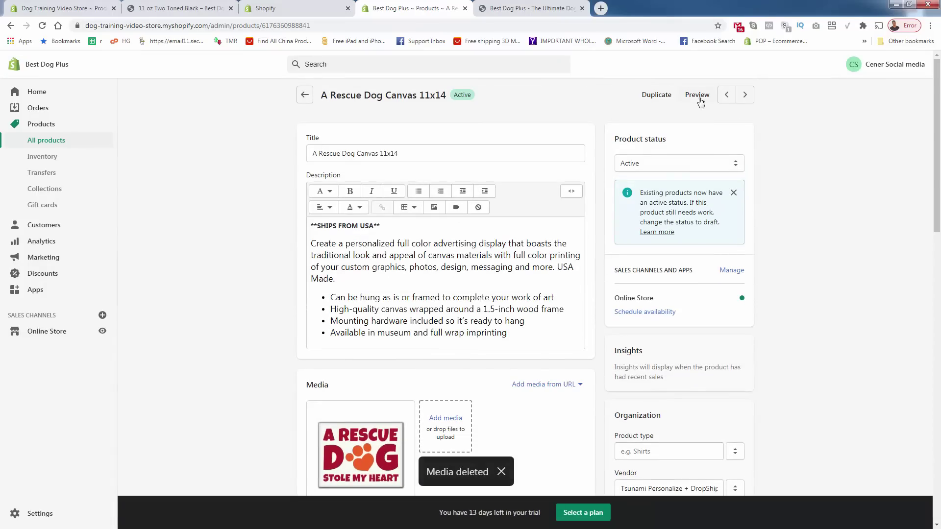
Open the canvas product's storefront preview, and return to its edit page to look over the media, pricing and collections
{"action": "left_click", "coordinate": [697, 96]}
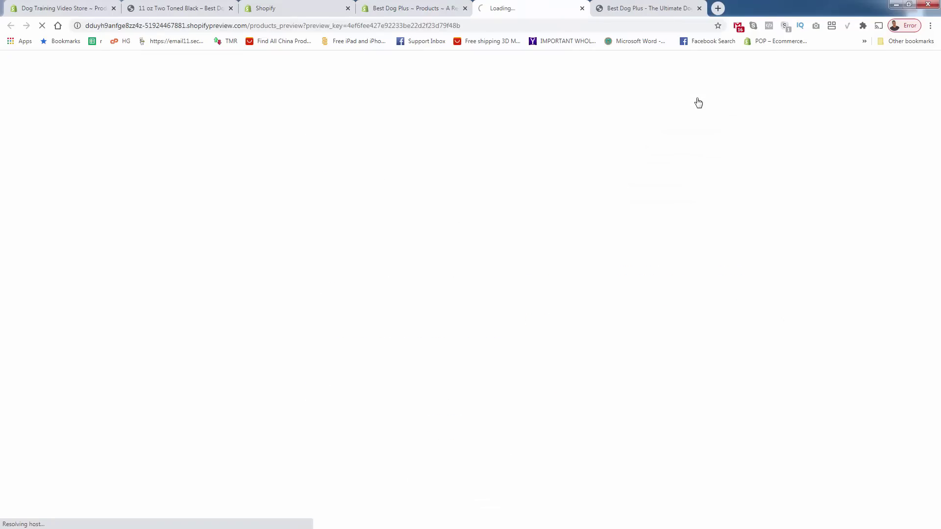
{"action": "left_click", "coordinate": [397, 7]}
{"action": "scroll", "coordinate": [624, 395], "scroll_direction": "down", "scroll_amount": 3}
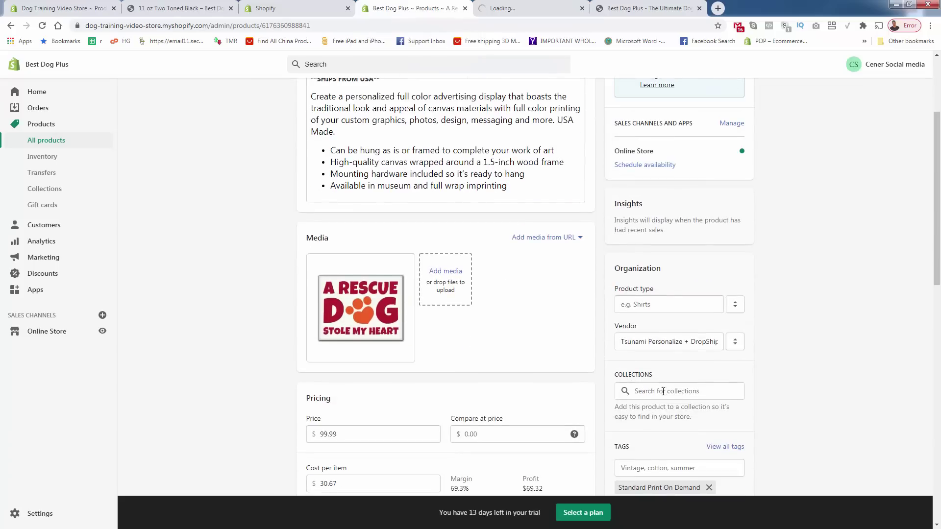
Add the rescue dog canvas to the Home page collection and save the product
{"action": "scroll", "coordinate": [663, 391], "scroll_direction": "down", "scroll_amount": 2}
{"action": "left_click", "coordinate": [659, 294]}
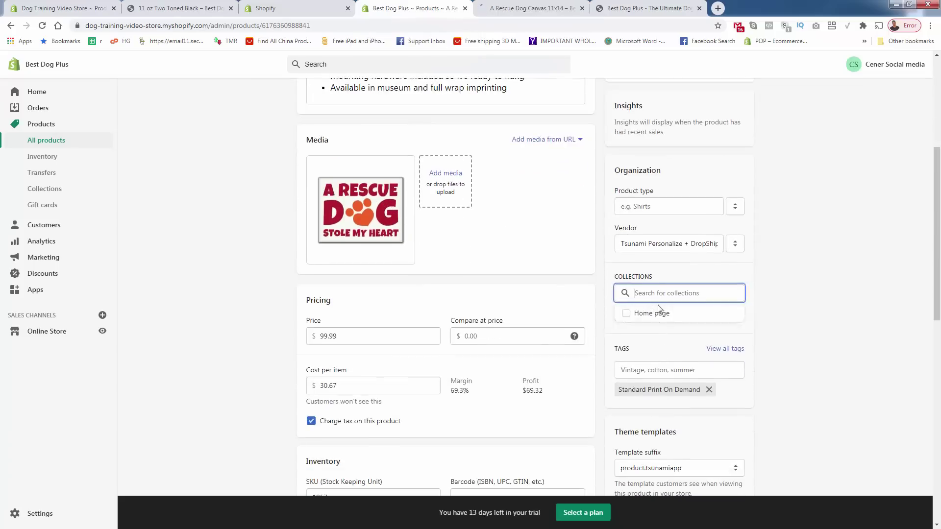
{"action": "left_click", "coordinate": [652, 313]}
{"action": "left_click", "coordinate": [739, 64]}
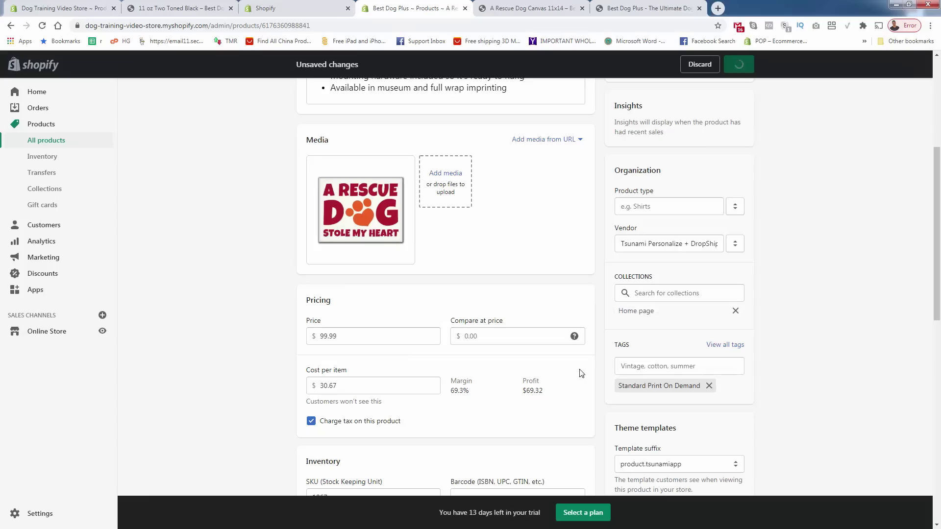
{"action": "scroll", "coordinate": [577, 392], "scroll_direction": "up", "scroll_amount": 5}
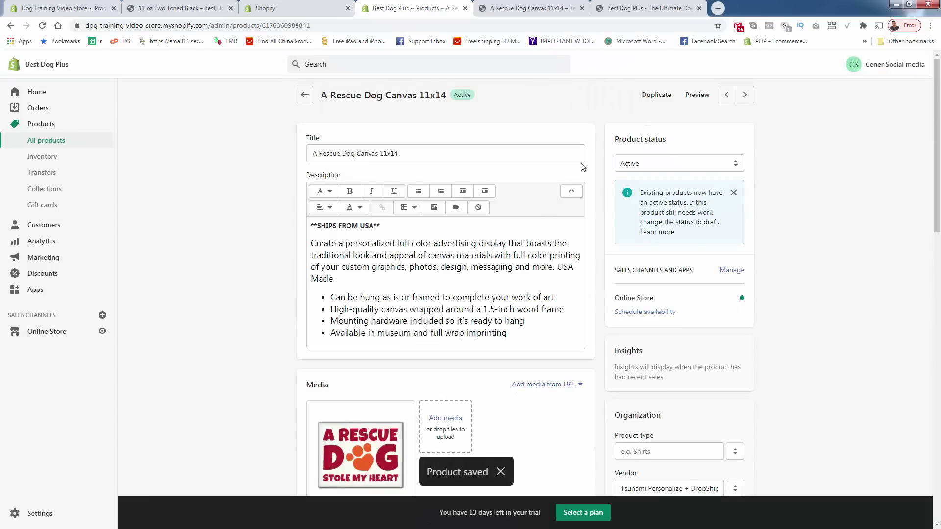
Check the canvas's storefront preview, and examine the pricing, shipping and search engine listing details on its edit page
{"action": "left_click", "coordinate": [511, 8]}
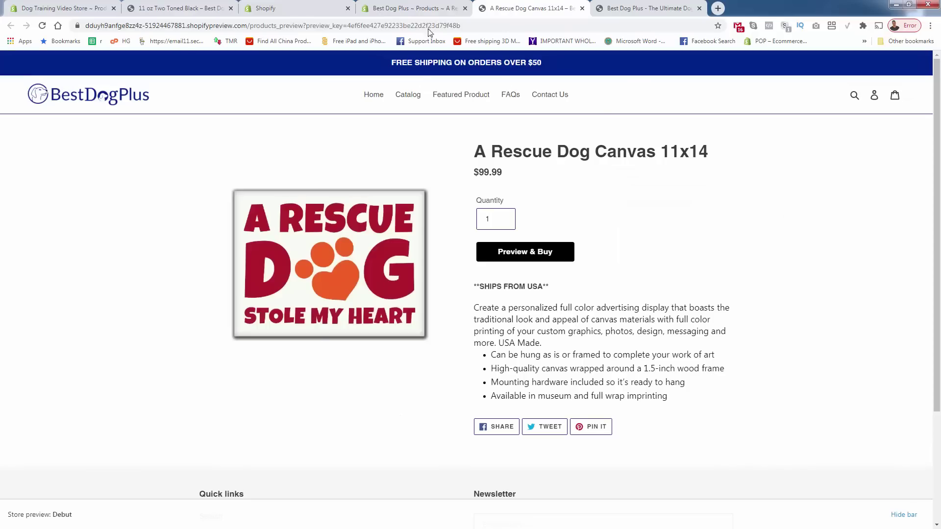
{"action": "left_click", "coordinate": [426, 7]}
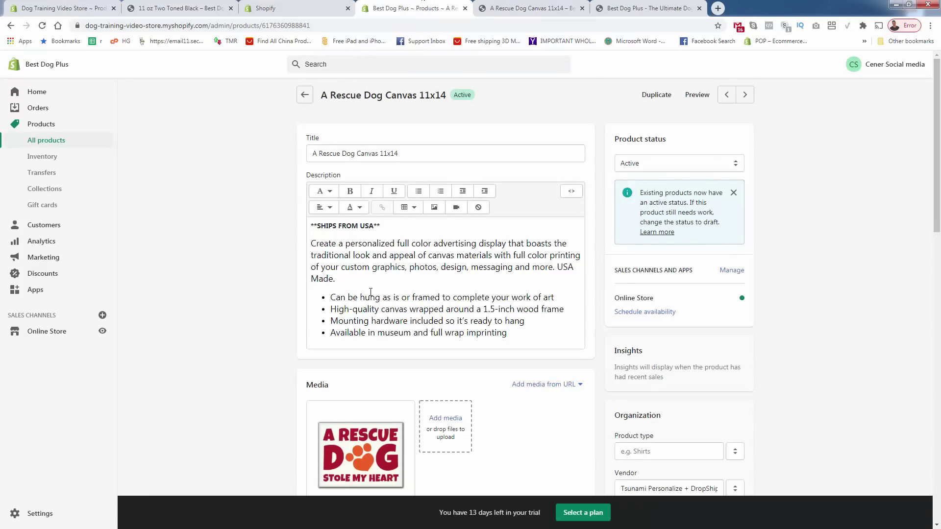
{"action": "scroll", "coordinate": [371, 293], "scroll_direction": "down", "scroll_amount": 6}
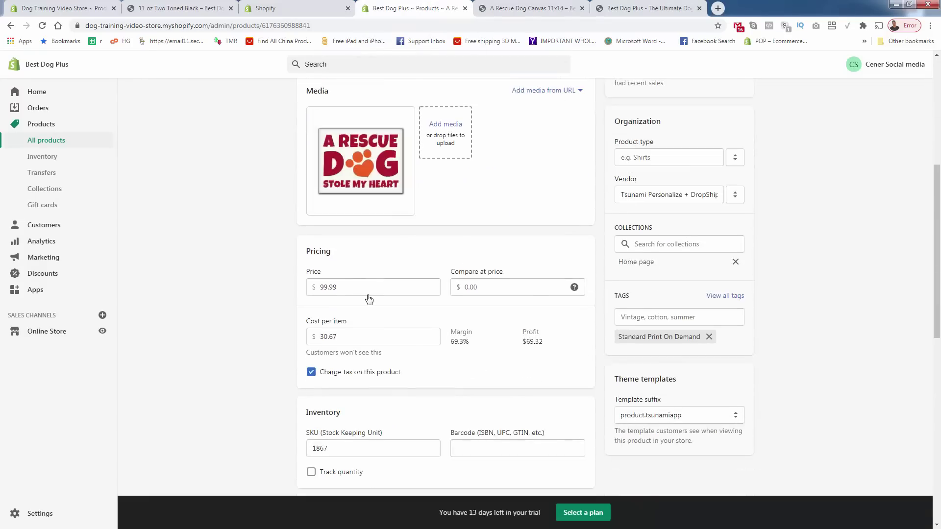
{"action": "scroll", "coordinate": [368, 295], "scroll_direction": "down", "scroll_amount": 11}
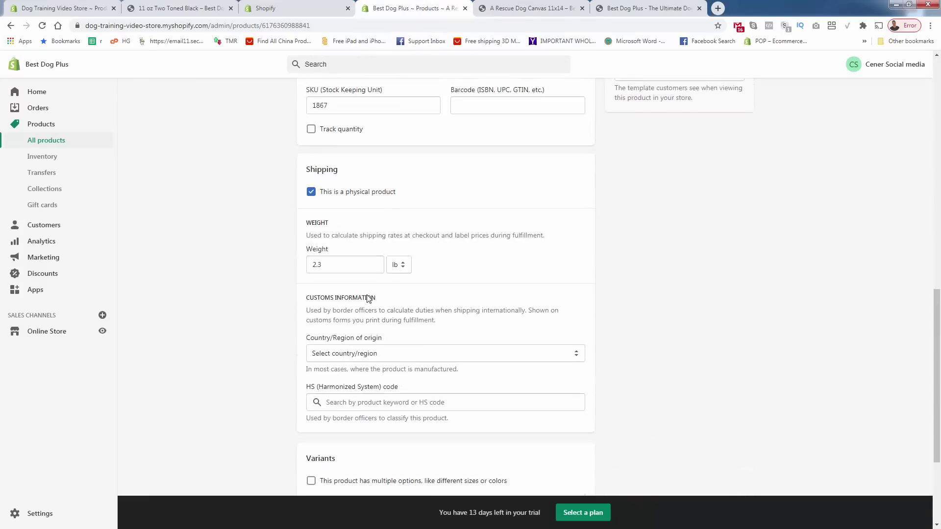
{"action": "scroll", "coordinate": [343, 216], "scroll_direction": "up", "scroll_amount": 2}
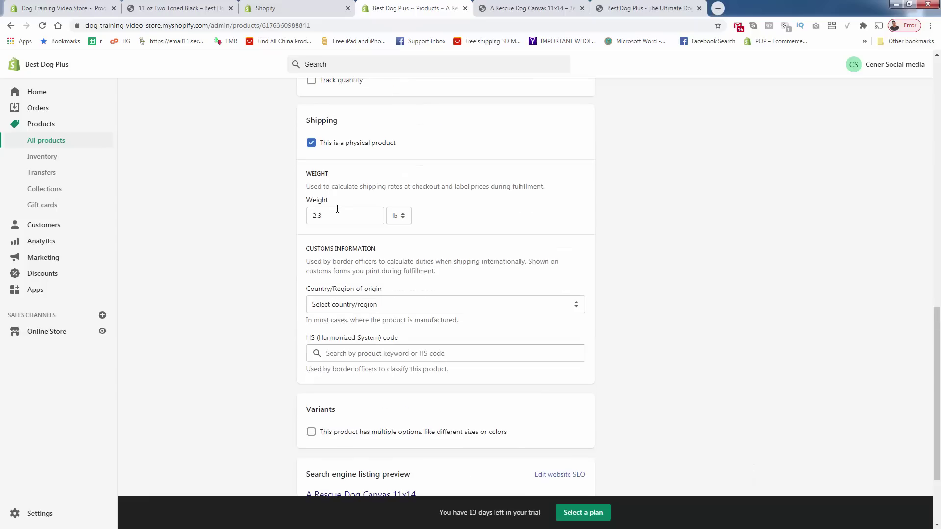
{"action": "scroll", "coordinate": [410, 283], "scroll_direction": "down", "scroll_amount": 2}
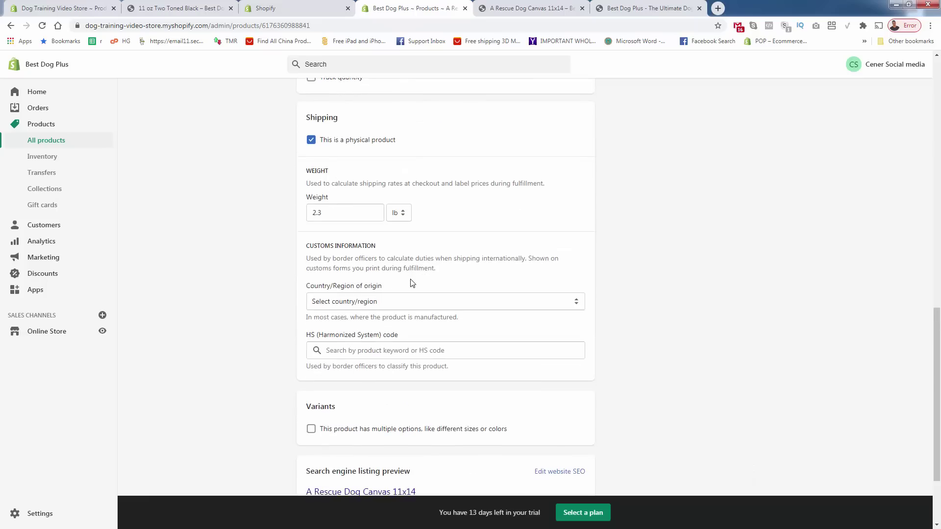
{"action": "left_click", "coordinate": [582, 364]}
{"action": "scroll", "coordinate": [481, 343], "scroll_direction": "down", "scroll_amount": 4}
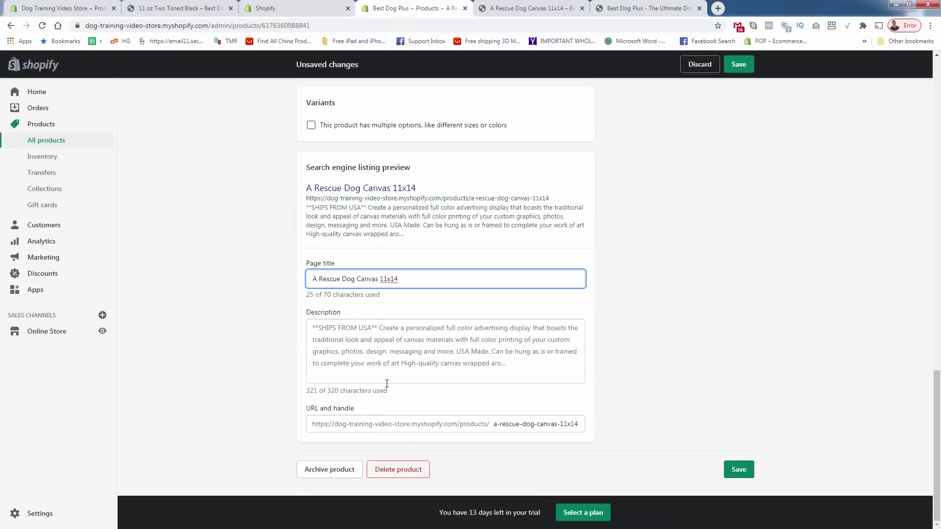
{"action": "scroll", "coordinate": [387, 384], "scroll_direction": "up", "scroll_amount": 15}
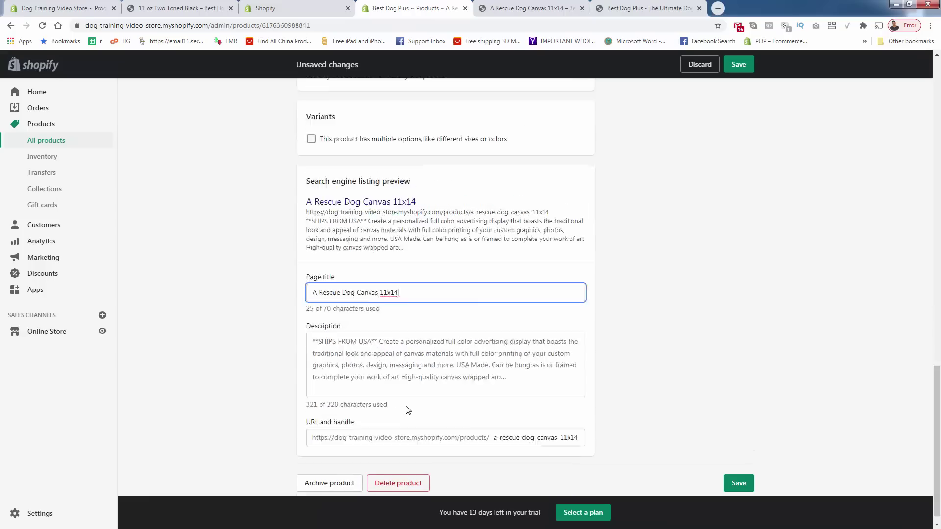
Reopen the A Rescue Dog Canvas 11x14 product, add the line "Customize it!" below the description's bullet list, and save
{"action": "left_click", "coordinate": [59, 142]}
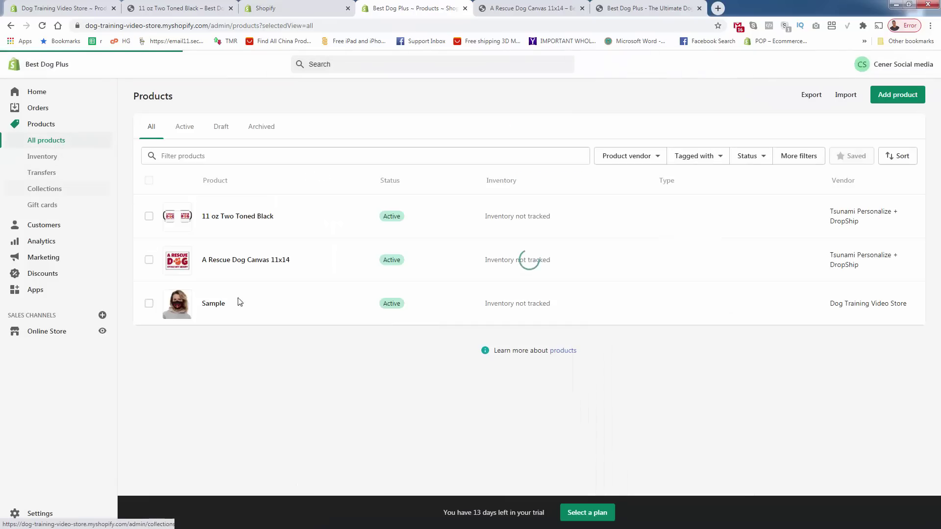
{"action": "left_click", "coordinate": [265, 263]}
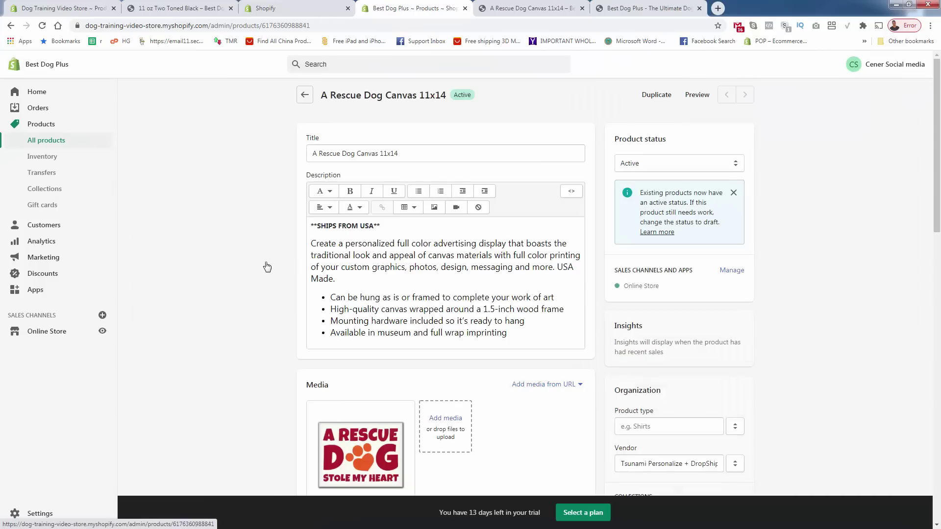
{"action": "left_click", "coordinate": [445, 277]}
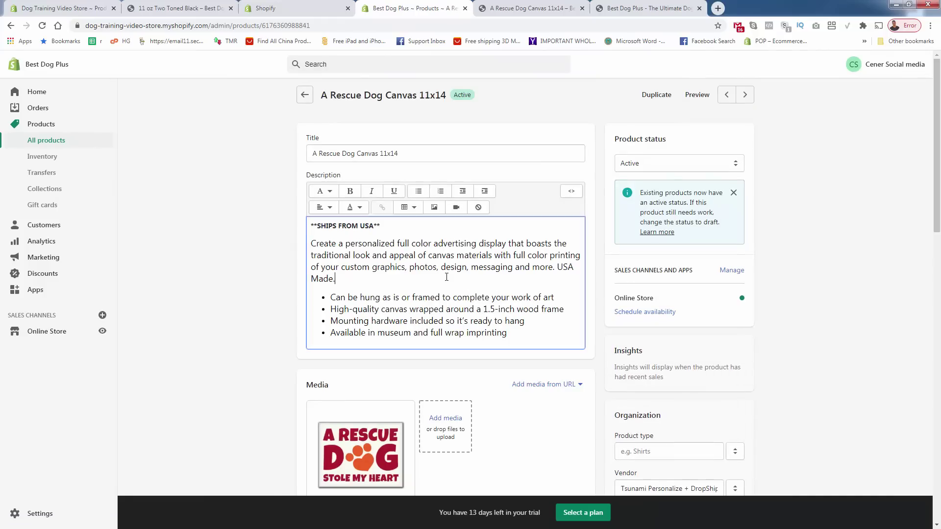
{"action": "left_click", "coordinate": [562, 338]}
{"action": "key", "text": "Return"}
{"action": "key", "text": "Return"}
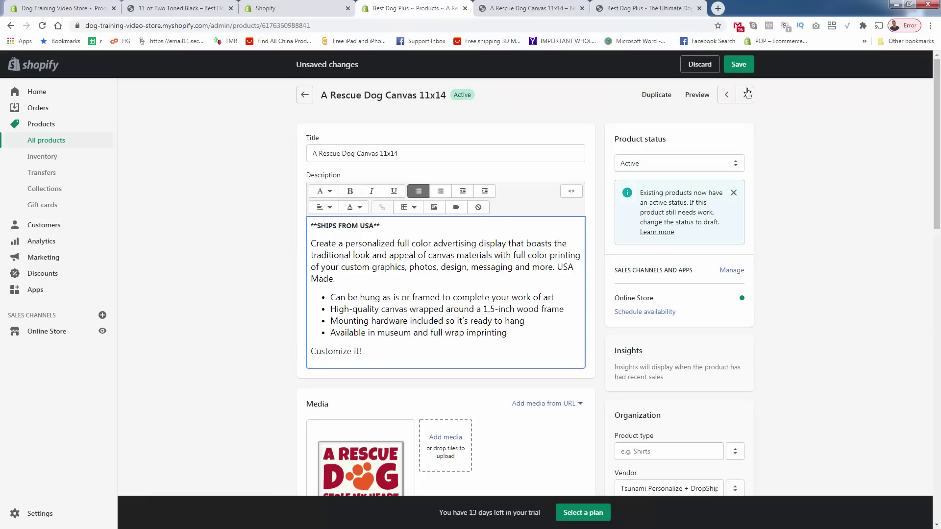
{"action": "left_click", "coordinate": [735, 69]}
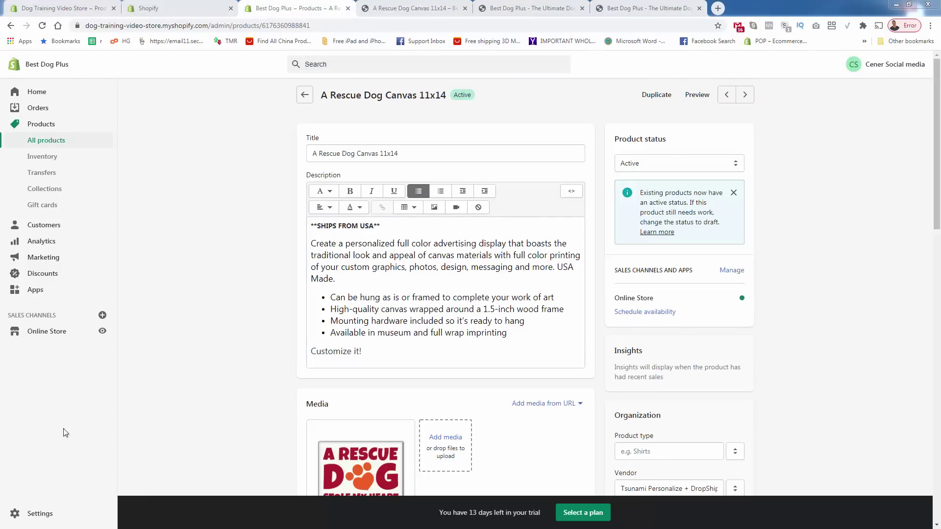
View the online store and open the rescue dog canvas from the featured collection to check its description and related products
{"action": "left_click", "coordinate": [102, 330]}
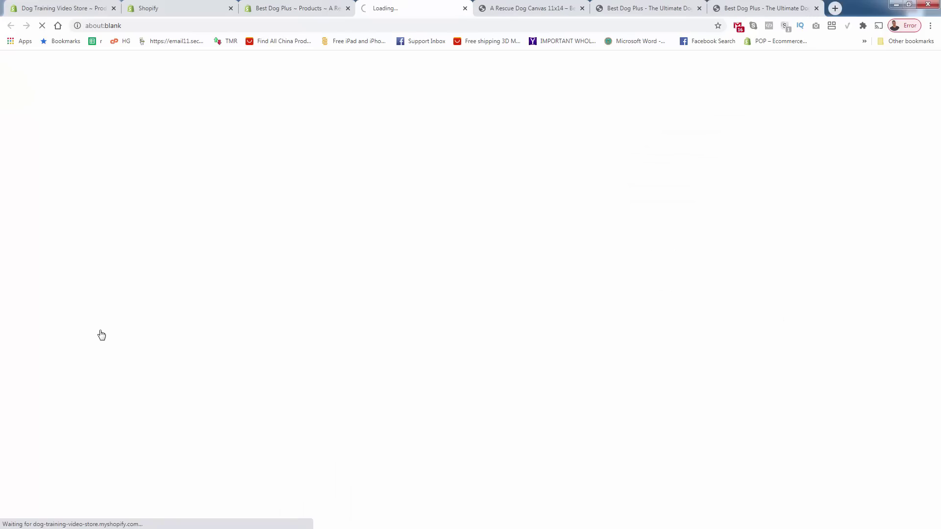
{"action": "scroll", "coordinate": [101, 334], "scroll_direction": "down", "scroll_amount": 3}
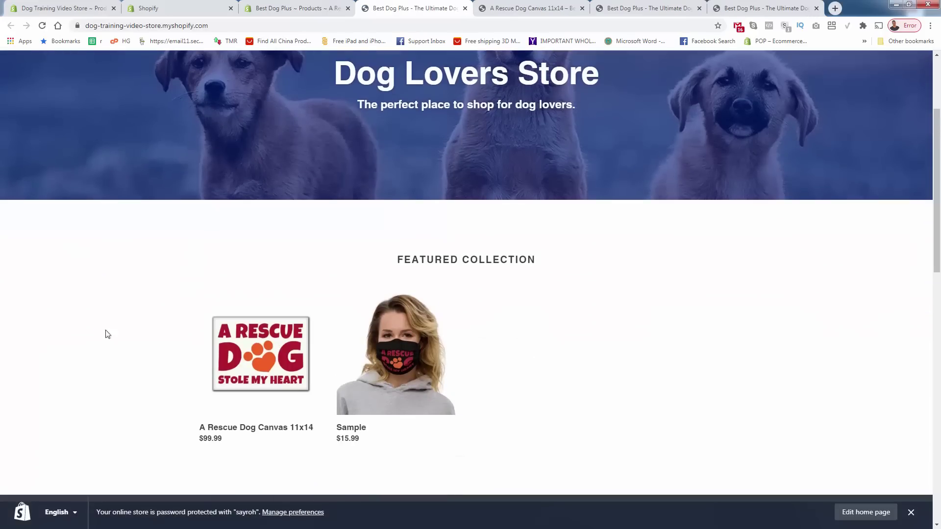
{"action": "left_click", "coordinate": [251, 364]}
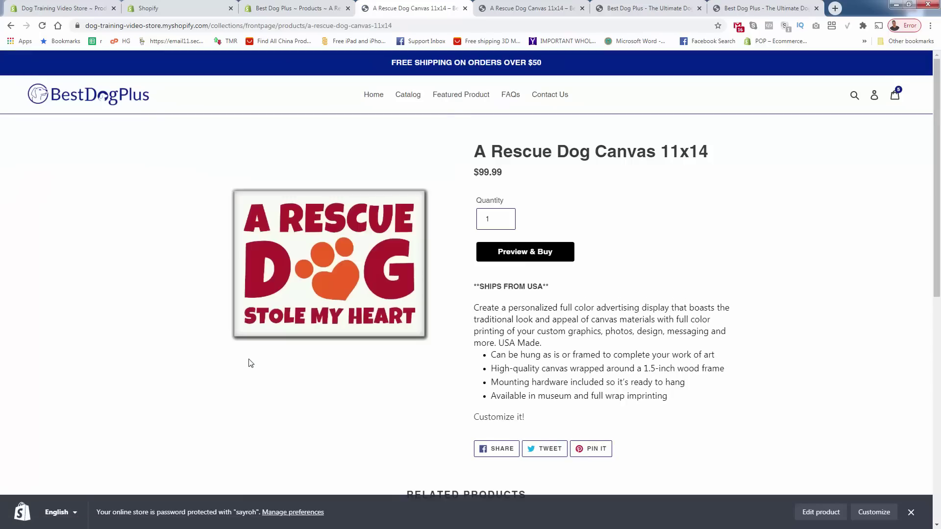
{"action": "scroll", "coordinate": [568, 373], "scroll_direction": "down", "scroll_amount": 2}
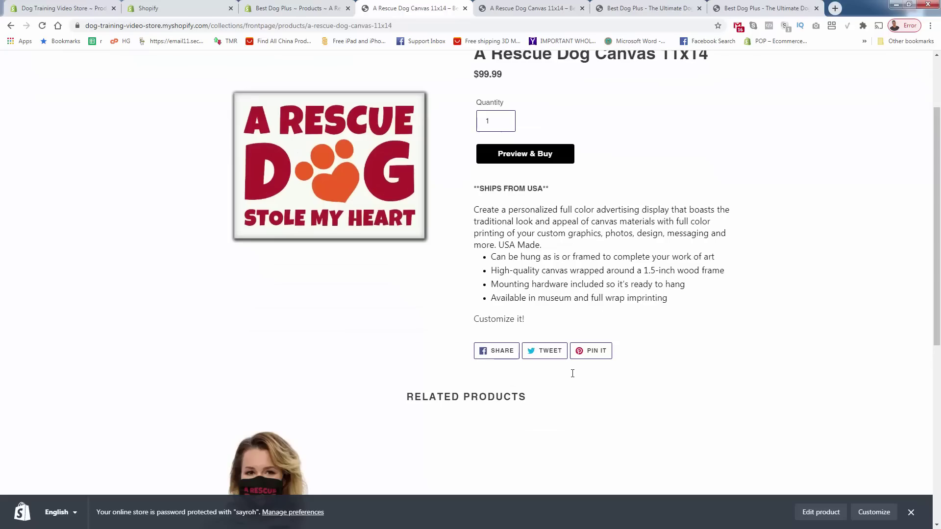
{"action": "double_click", "coordinate": [515, 319]}
{"action": "scroll", "coordinate": [510, 217], "scroll_direction": "up", "scroll_amount": 2}
{"action": "scroll", "coordinate": [538, 126], "scroll_direction": "down", "scroll_amount": 6}
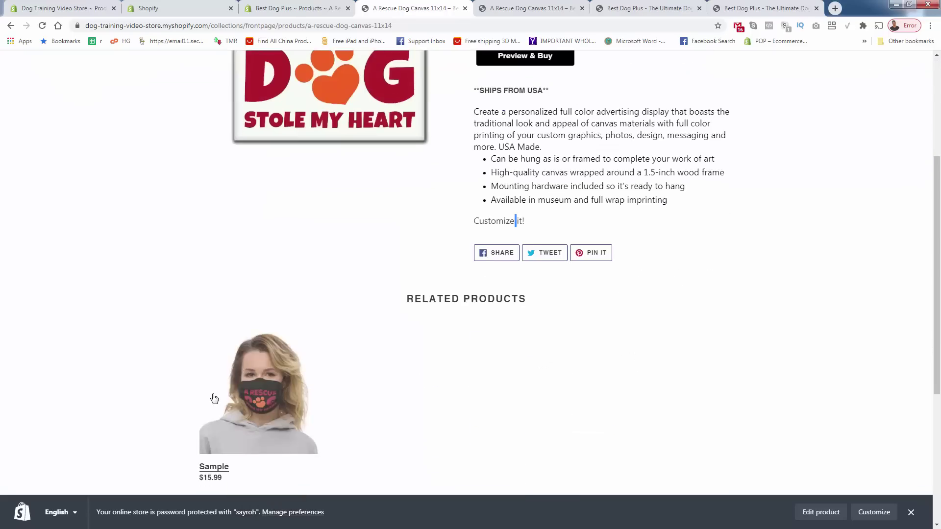
{"action": "scroll", "coordinate": [242, 415], "scroll_direction": "up", "scroll_amount": 6}
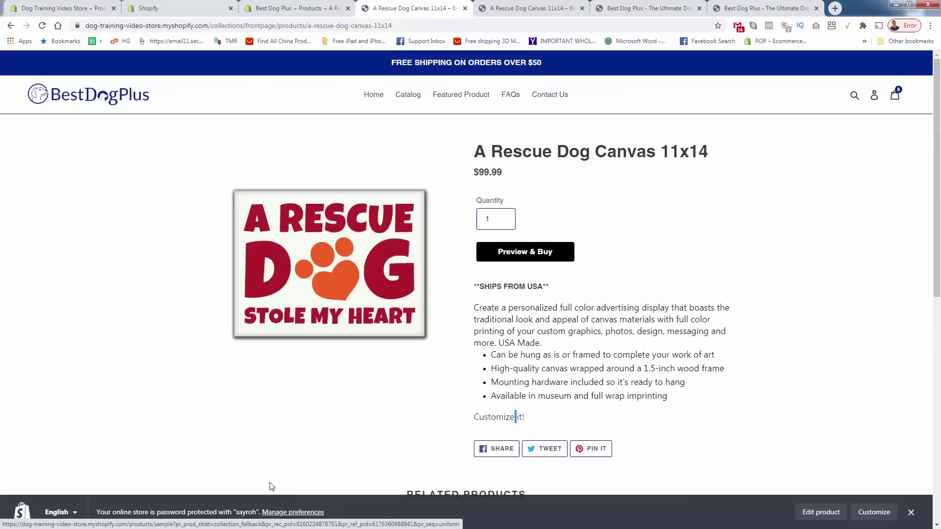
Return to the storefront's home page and look over the featured collection
{"action": "left_click", "coordinate": [372, 96]}
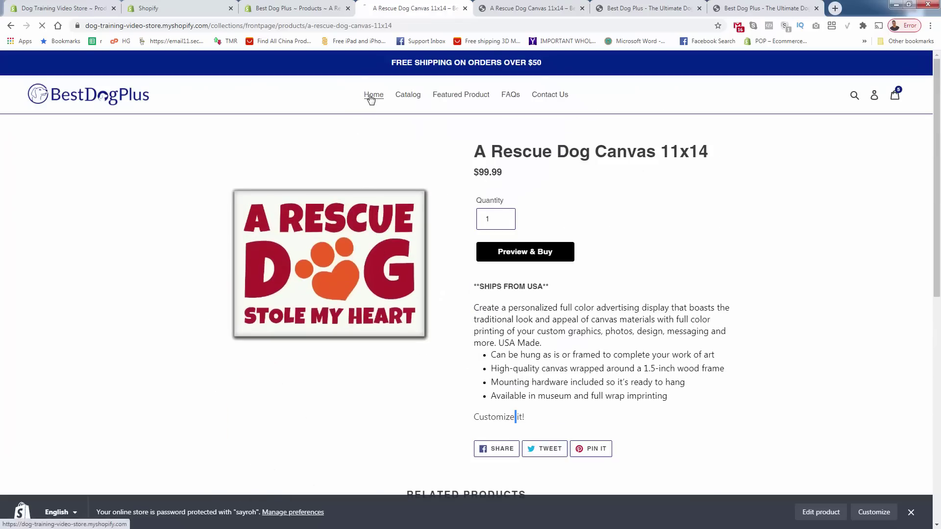
{"action": "scroll", "coordinate": [323, 230], "scroll_direction": "down", "scroll_amount": 2}
{"action": "scroll", "coordinate": [324, 230], "scroll_direction": "down", "scroll_amount": 2}
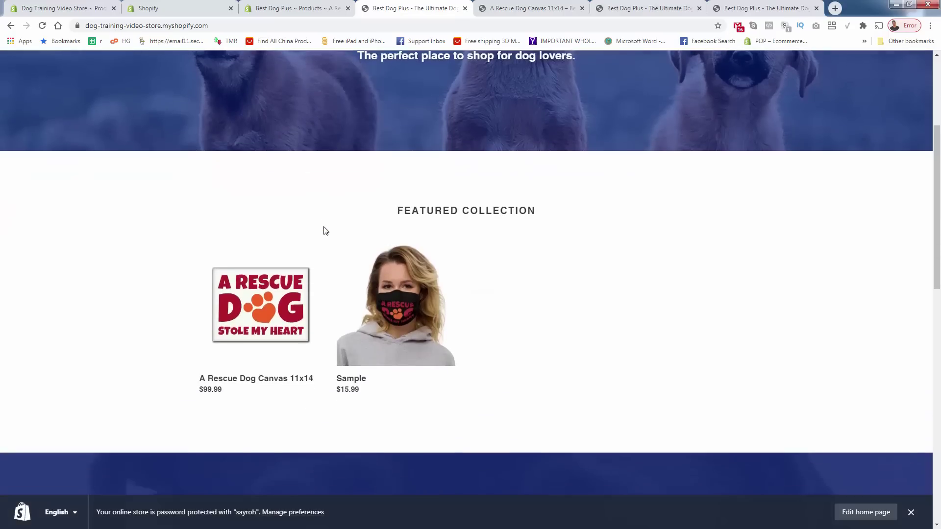
{"action": "scroll", "coordinate": [324, 231], "scroll_direction": "up", "scroll_amount": 4}
{"action": "scroll", "coordinate": [324, 226], "scroll_direction": "down", "scroll_amount": 3}
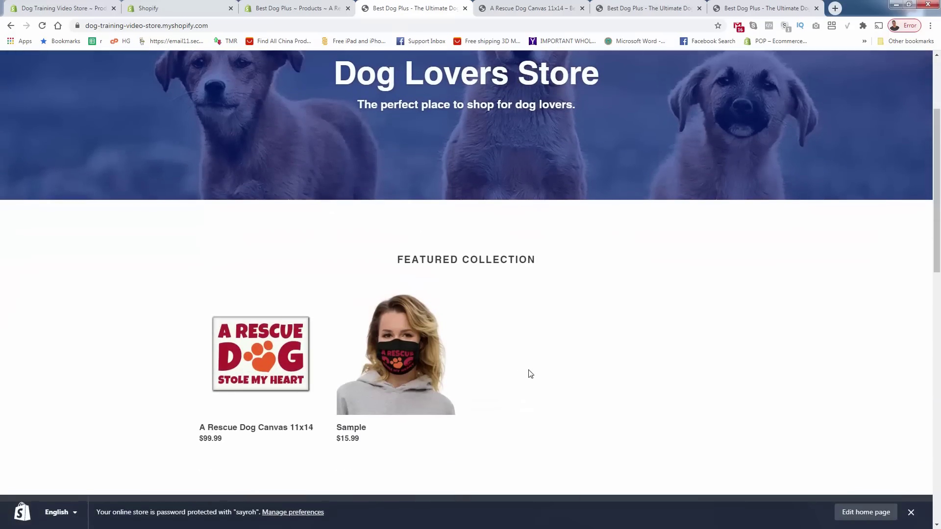
Open the Tsunami Personalize on Demand app from the store admin and choose the Aluminum Square Key Chain from its product catalog
{"action": "left_click", "coordinate": [267, 8]}
{"action": "left_click", "coordinate": [42, 290]}
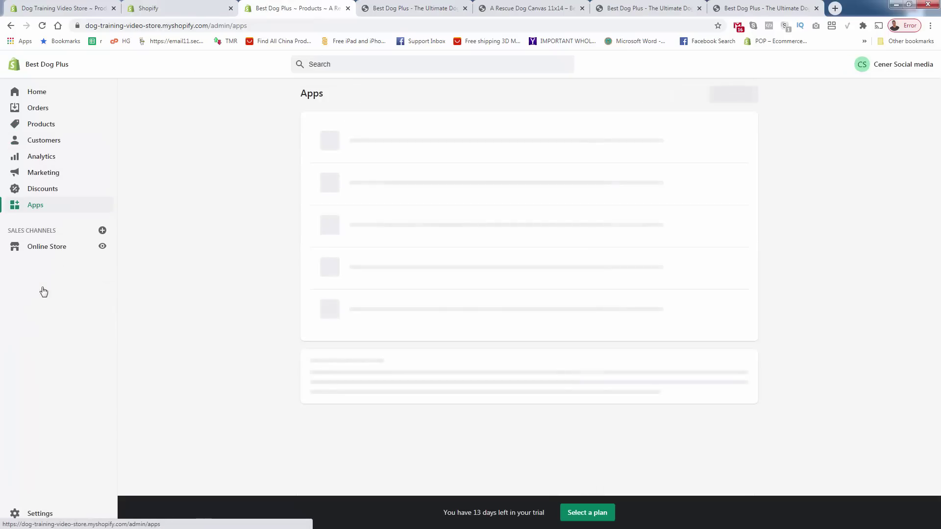
{"action": "left_click", "coordinate": [372, 180]}
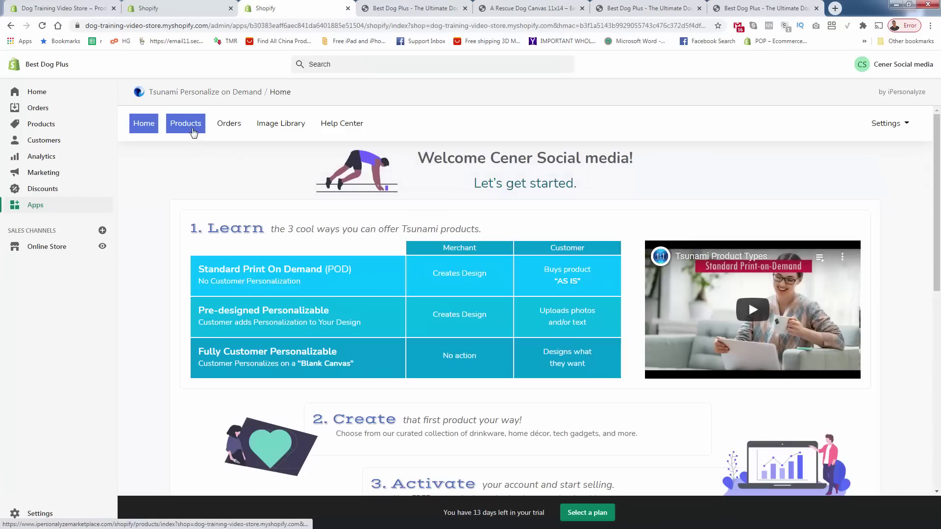
{"action": "left_click", "coordinate": [192, 131]}
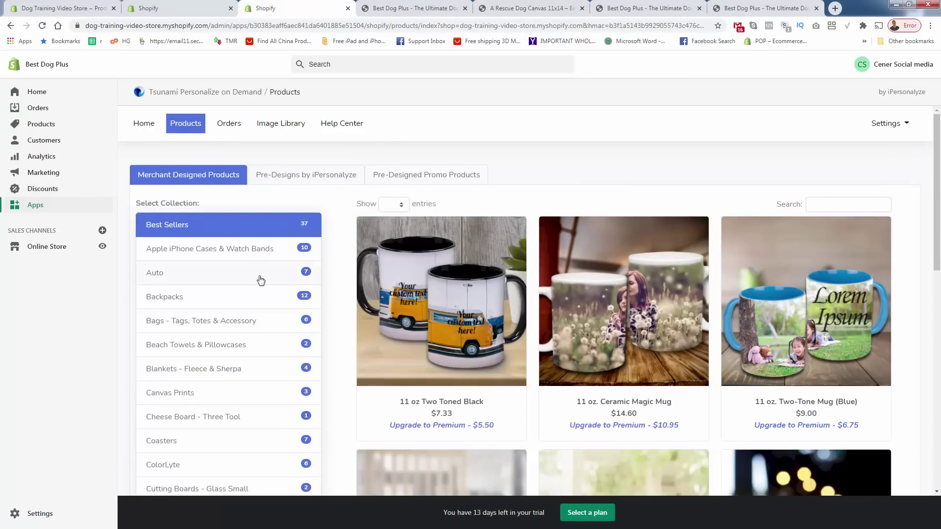
{"action": "scroll", "coordinate": [258, 285], "scroll_direction": "down", "scroll_amount": 8}
{"action": "left_click", "coordinate": [256, 289]}
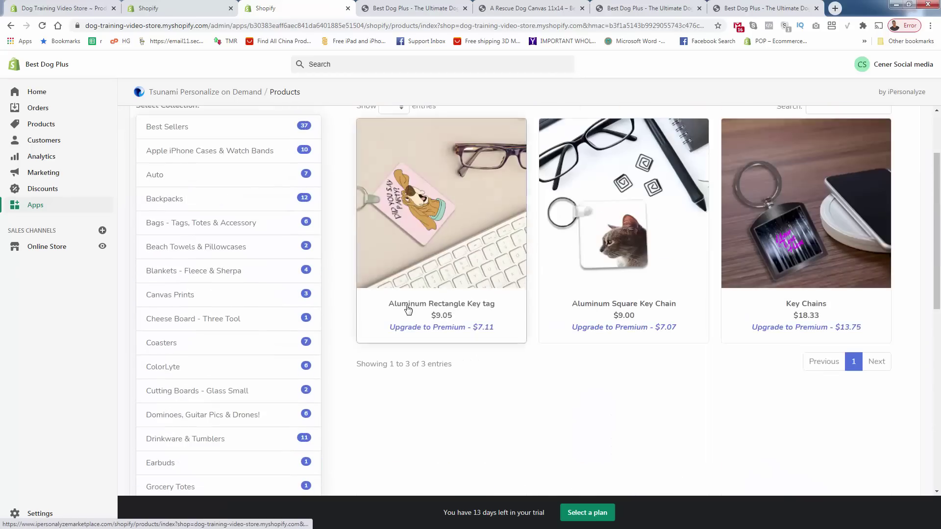
{"action": "scroll", "coordinate": [407, 304], "scroll_direction": "up", "scroll_amount": 2}
{"action": "left_click", "coordinate": [640, 310]}
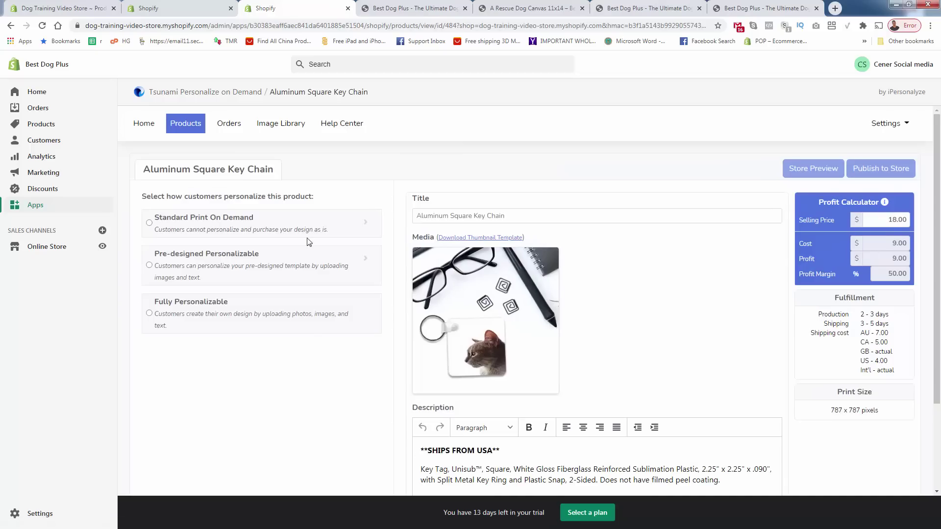
Create a Standard Print On Demand design for the key chain with the "A House Is Not a Home Without Paw Prints" image on the front
{"action": "left_click", "coordinate": [287, 228]}
{"action": "left_click", "coordinate": [266, 254]}
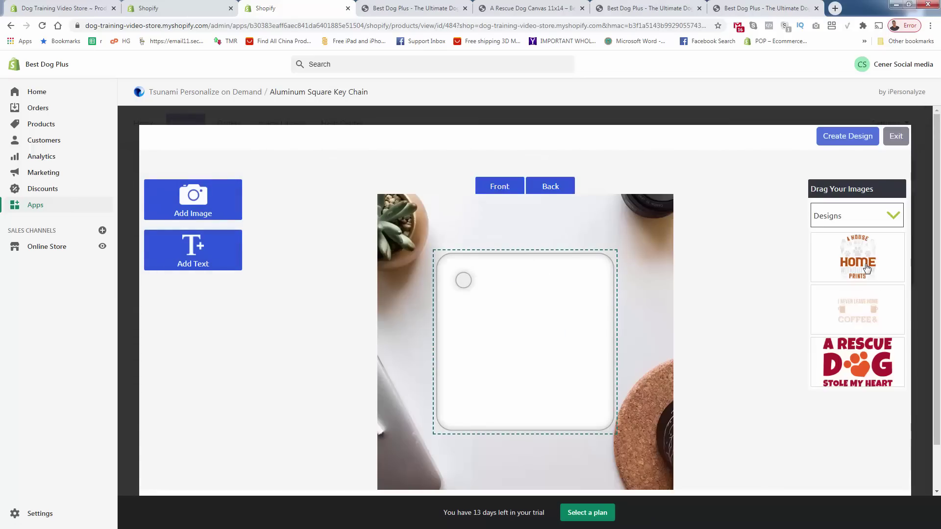
{"action": "left_click_drag", "start_coordinate": [866, 267], "coordinate": [537, 358]}
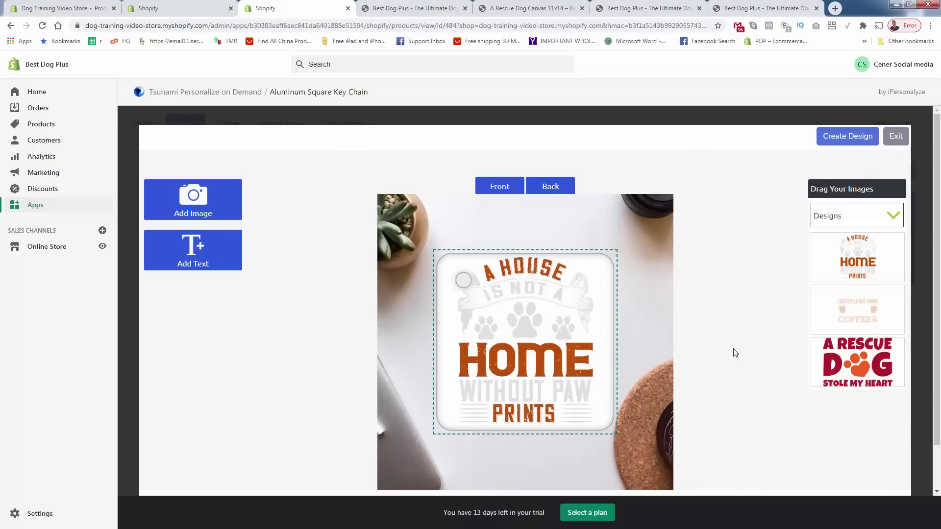
{"action": "scroll", "coordinate": [655, 290], "scroll_direction": "down", "scroll_amount": 1}
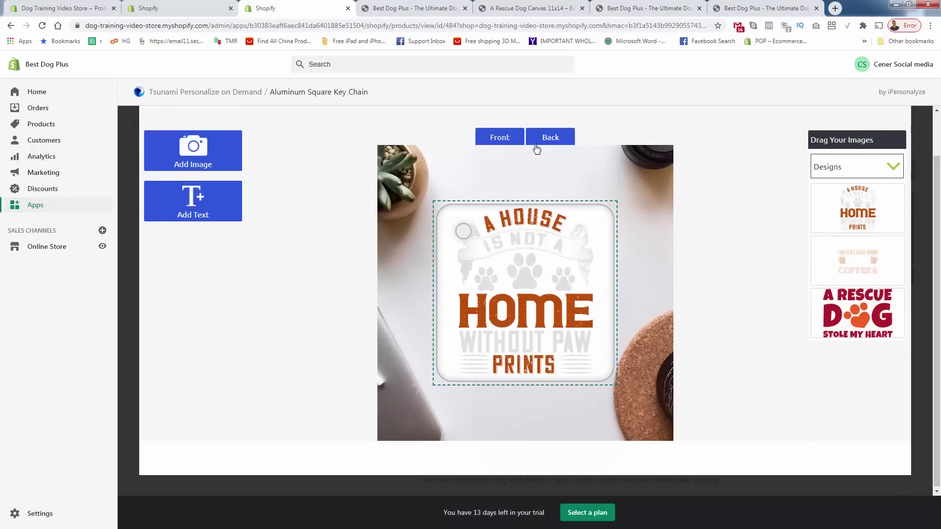
{"action": "scroll", "coordinate": [633, 247], "scroll_direction": "up", "scroll_amount": 1}
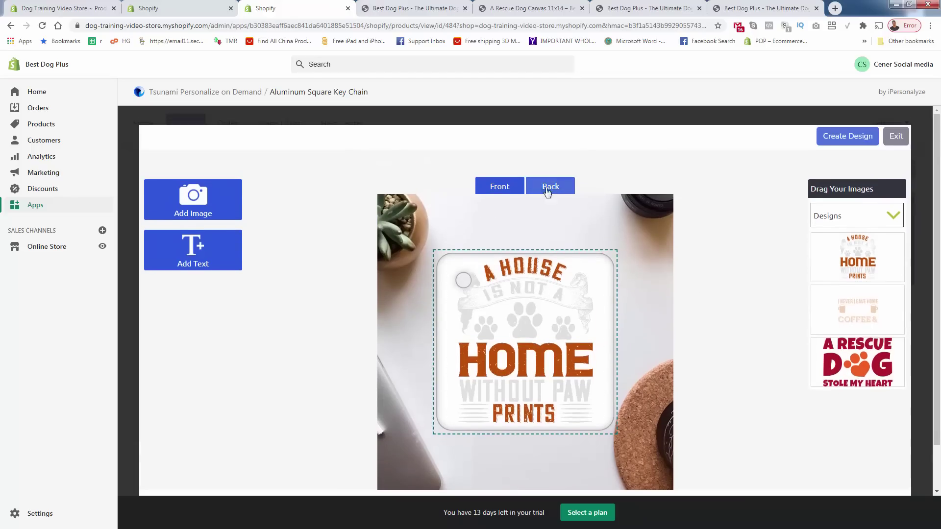
{"action": "left_click", "coordinate": [844, 141]}
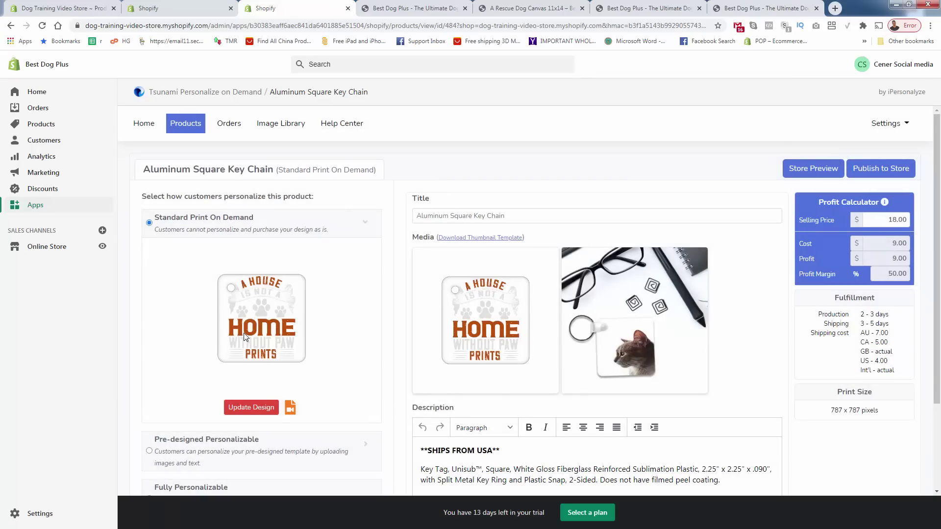
Set the key chain's selling price to $19.99 in the profit calculator and check its description
{"action": "scroll", "coordinate": [613, 280], "scroll_direction": "down", "scroll_amount": 1}
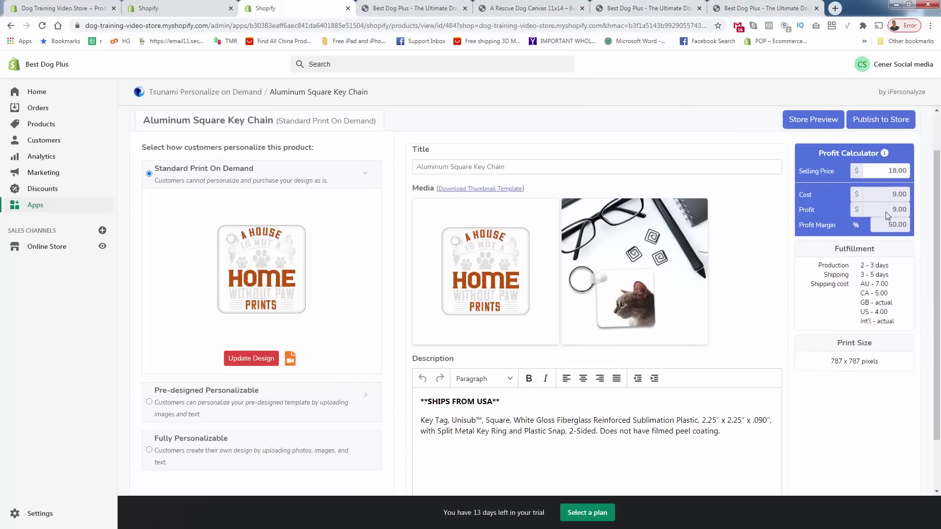
{"action": "double_click", "coordinate": [894, 172]}
{"action": "type", "text": "19.99"}
{"action": "left_click", "coordinate": [503, 398]}
{"action": "scroll", "coordinate": [504, 399], "scroll_direction": "down", "scroll_amount": 1}
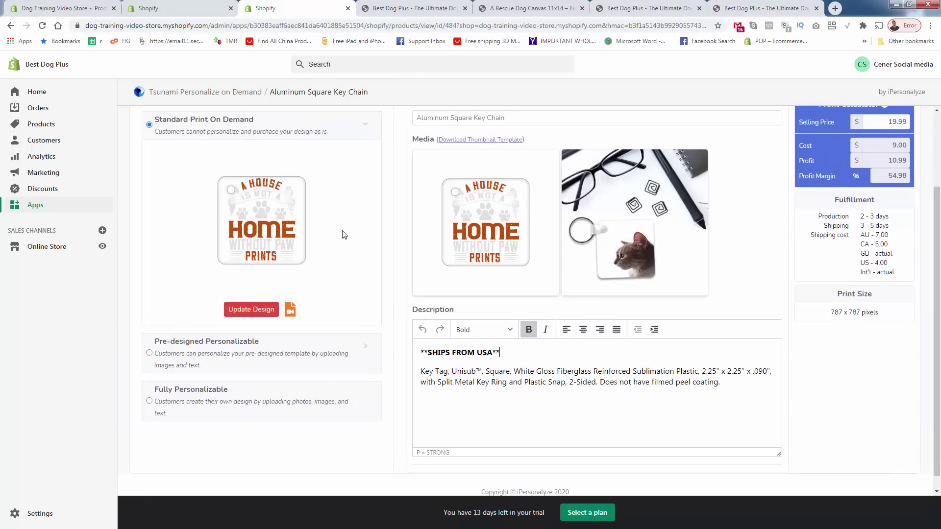
Change the key chain product's title to "Home House Paws Keychain"
{"action": "scroll", "coordinate": [466, 246], "scroll_direction": "up", "scroll_amount": 2}
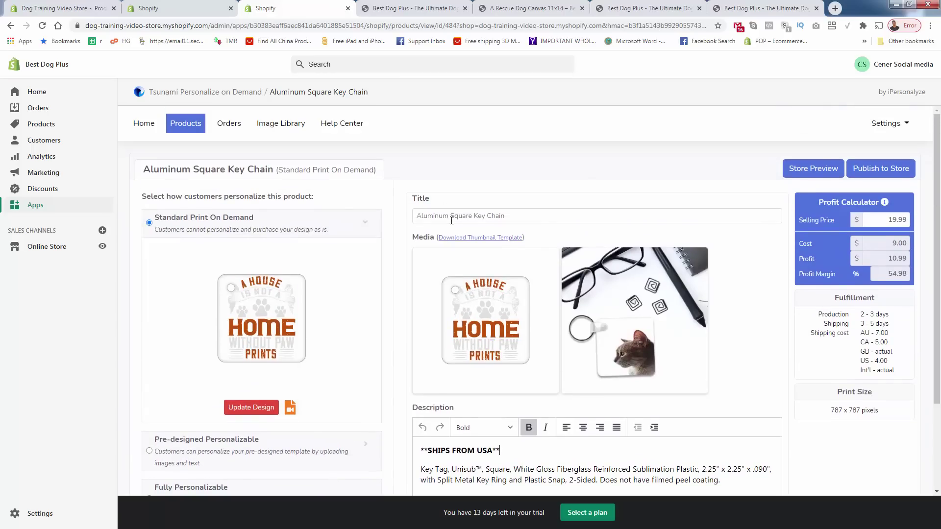
{"action": "triple_click", "coordinate": [450, 219]}
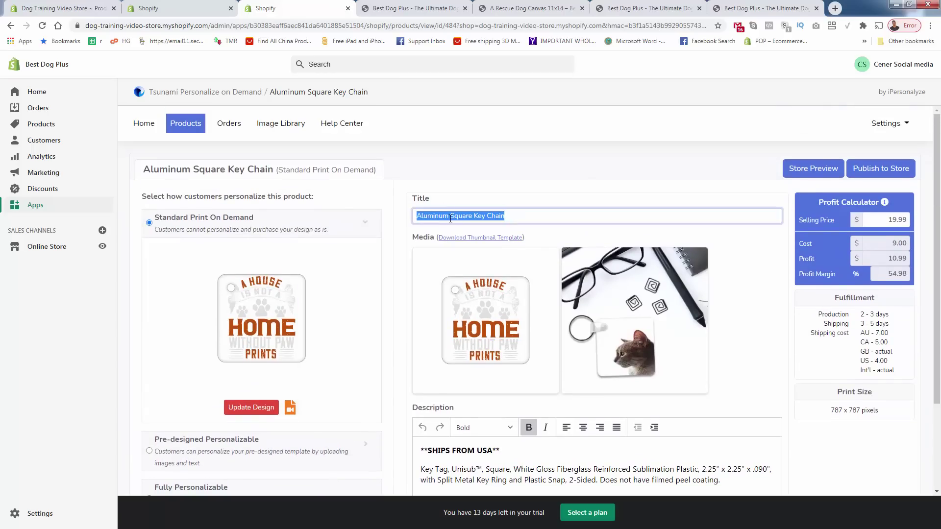
{"action": "type", "text": "House"}
{"action": "key", "text": "ctrl+a"}
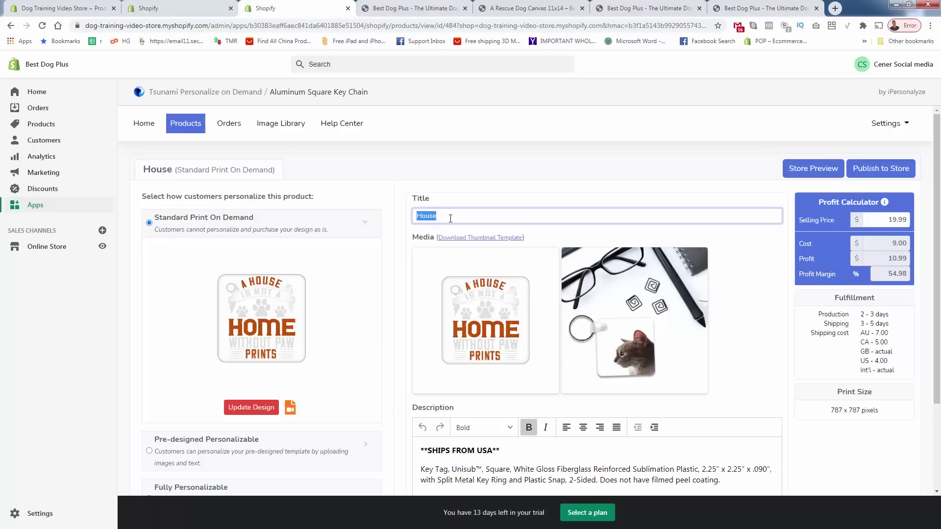
{"action": "type", "text": "Home House "}
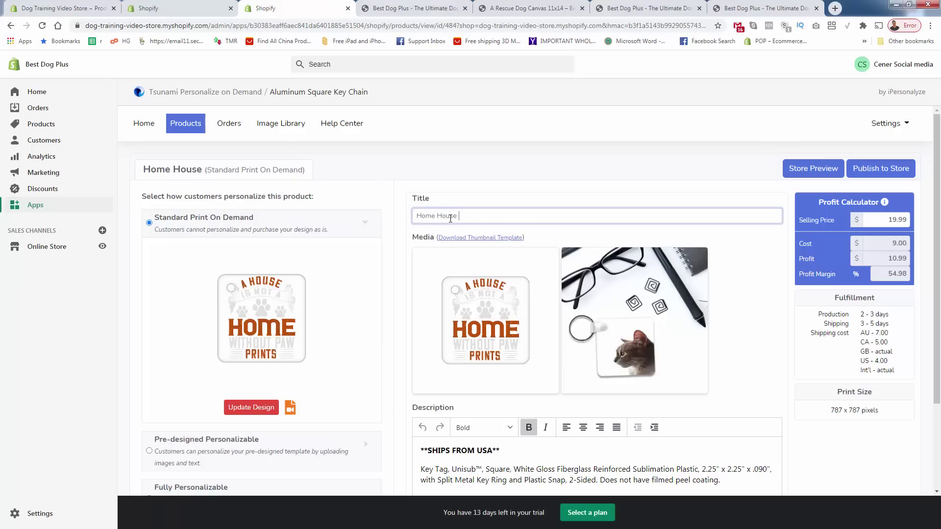
{"action": "type", "text": "Paws Keychain"}
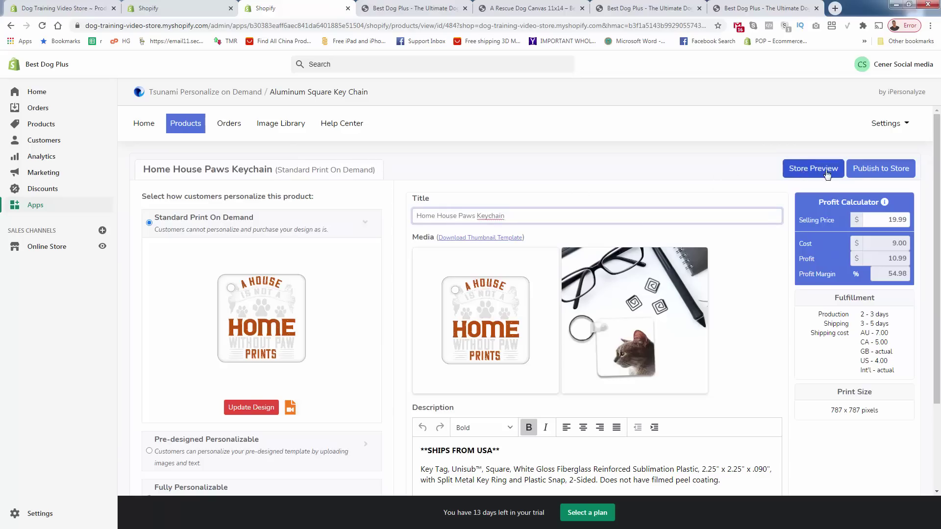
Publish the key chain to the store and accept the notices
{"action": "left_click", "coordinate": [863, 172]}
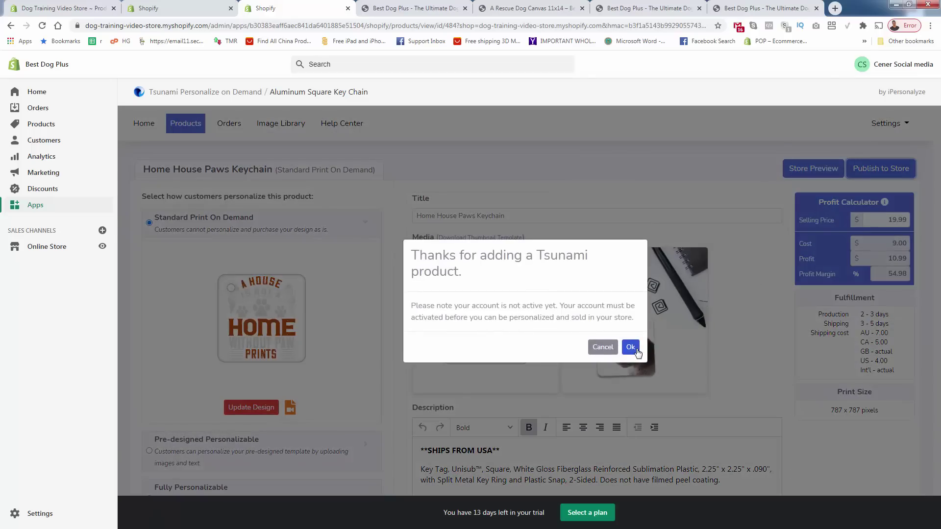
{"action": "left_click", "coordinate": [634, 348]}
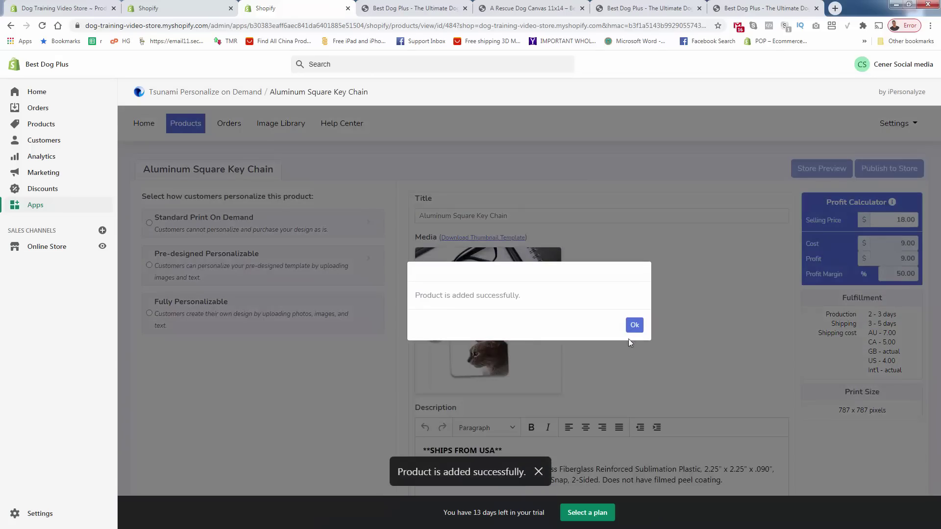
{"action": "left_click", "coordinate": [634, 325]}
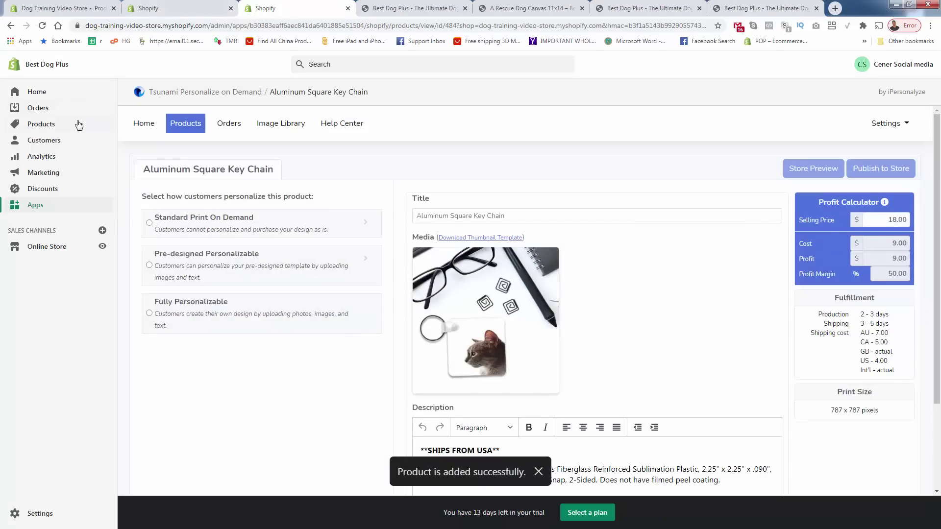
Open the Home House Paws Keychain in the store admin's products and delete its sample cat key chain photo
{"action": "left_click", "coordinate": [78, 124]}
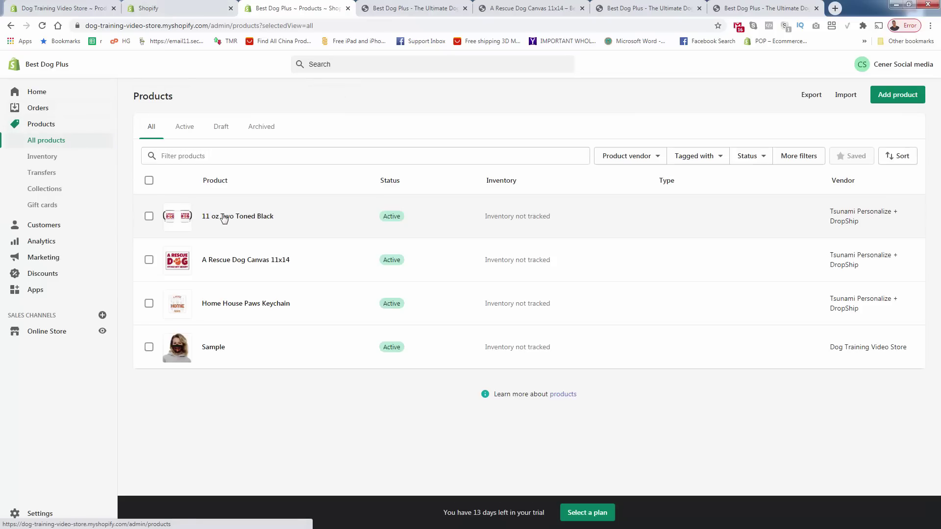
{"action": "left_click", "coordinate": [224, 305]}
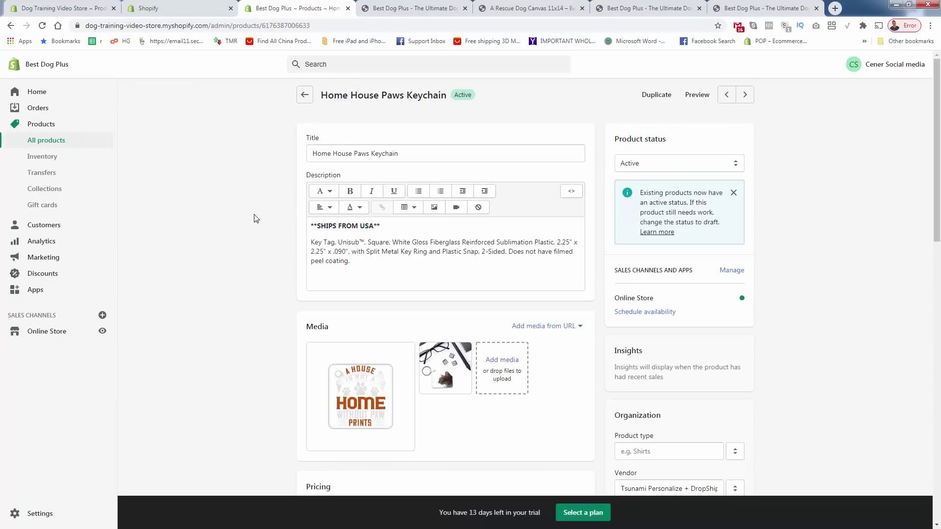
{"action": "scroll", "coordinate": [470, 389], "scroll_direction": "down", "scroll_amount": 5}
{"action": "scroll", "coordinate": [469, 390], "scroll_direction": "up", "scroll_amount": 4}
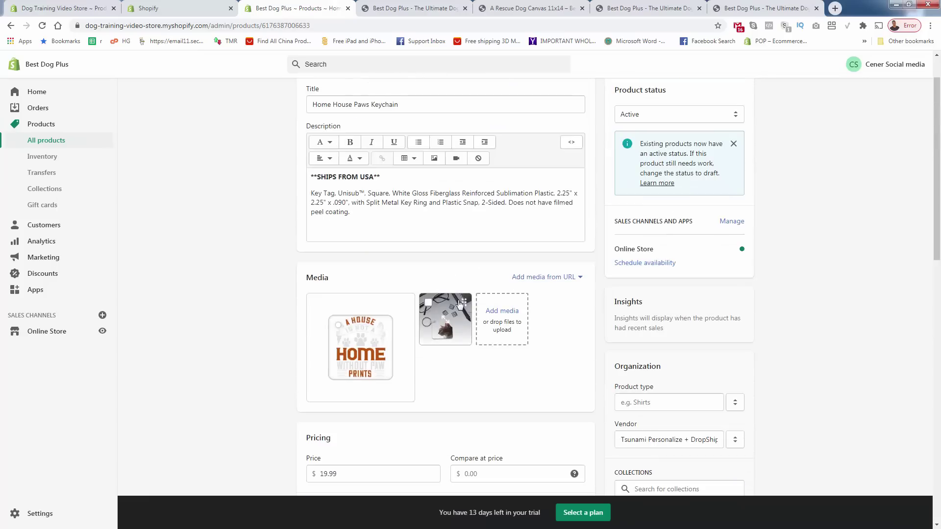
{"action": "left_click", "coordinate": [453, 297]}
{"action": "left_click", "coordinate": [852, 66]}
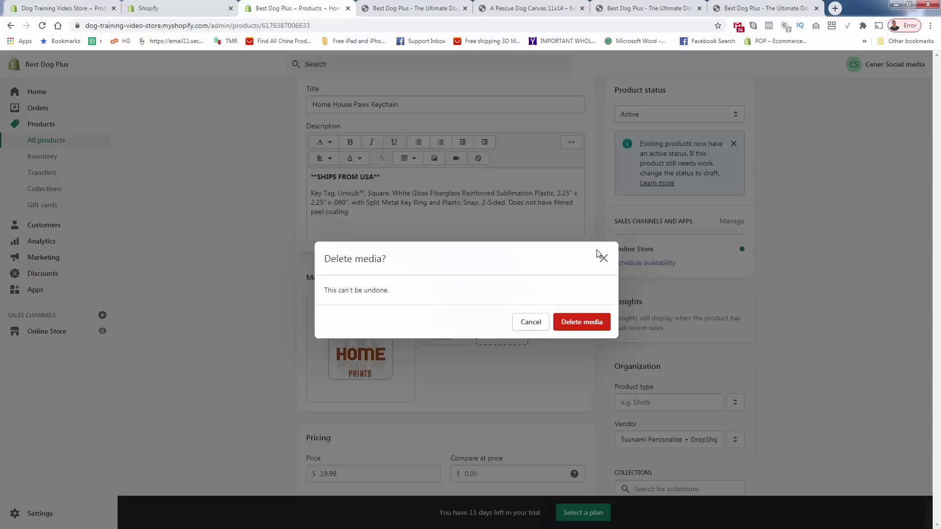
{"action": "left_click", "coordinate": [588, 327]}
Add the keychain product to the Home page collection
{"action": "scroll", "coordinate": [623, 356], "scroll_direction": "down", "scroll_amount": 3}
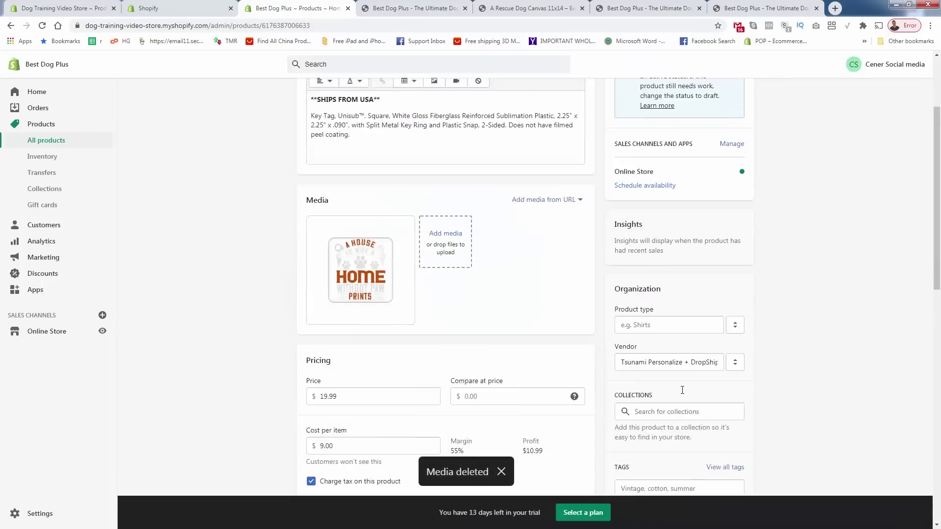
{"action": "left_click", "coordinate": [668, 342]}
{"action": "left_click", "coordinate": [656, 362]}
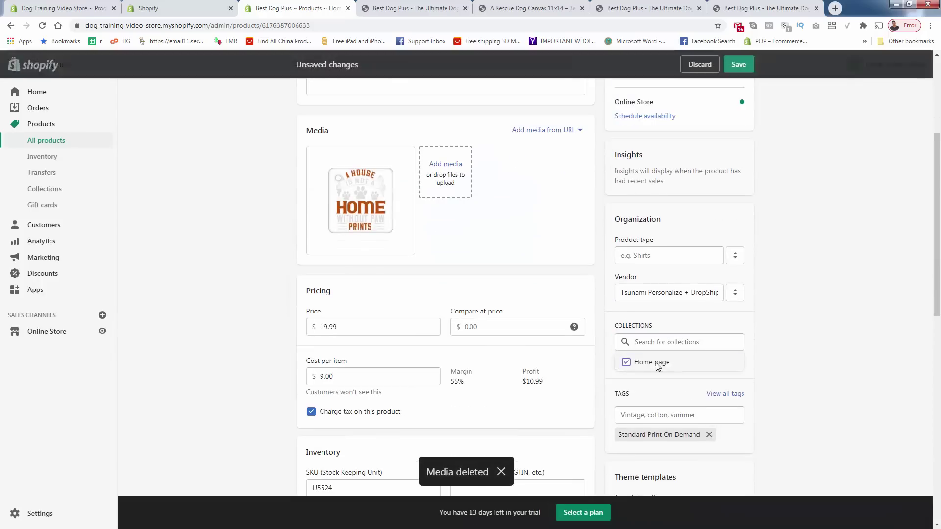
{"action": "left_click", "coordinate": [211, 338]}
Set the keychain's price to $29.99 and save the product
{"action": "scroll", "coordinate": [233, 330], "scroll_direction": "down", "scroll_amount": 2}
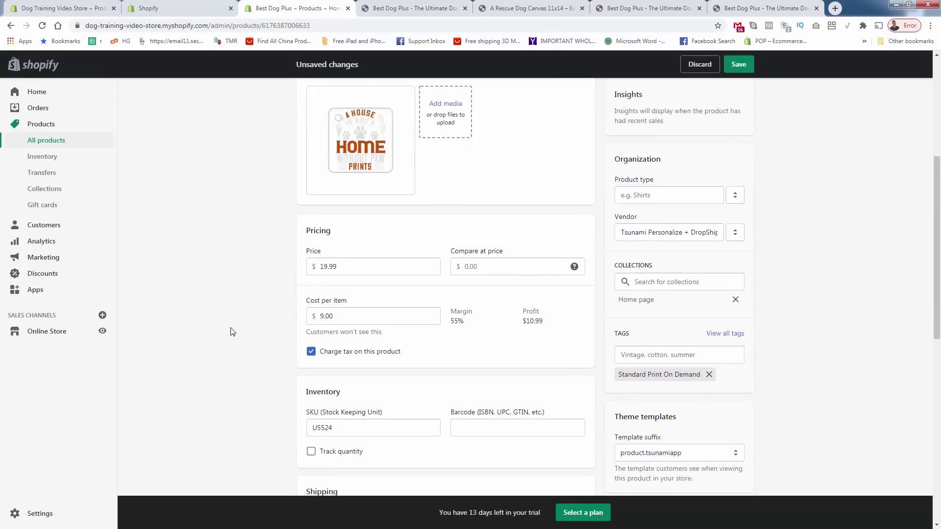
{"action": "double_click", "coordinate": [343, 224]}
{"action": "type", "text": "29.99"}
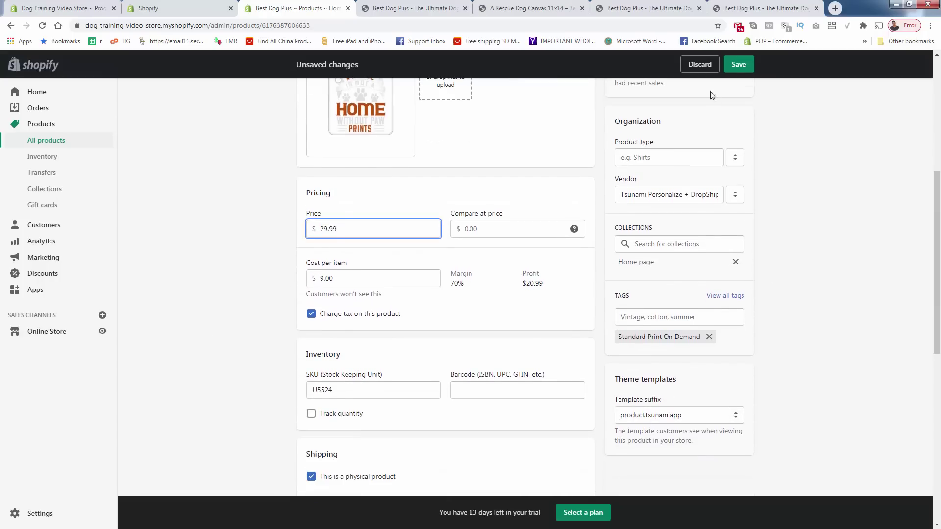
{"action": "left_click", "coordinate": [733, 71]}
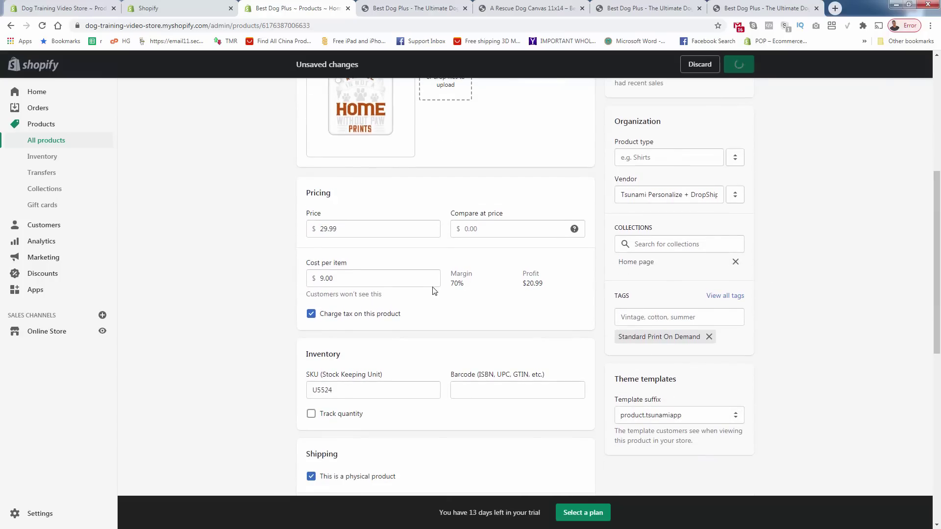
Review the saved keychain product's details and the shipping line in its description
{"action": "scroll", "coordinate": [431, 289], "scroll_direction": "down", "scroll_amount": 2}
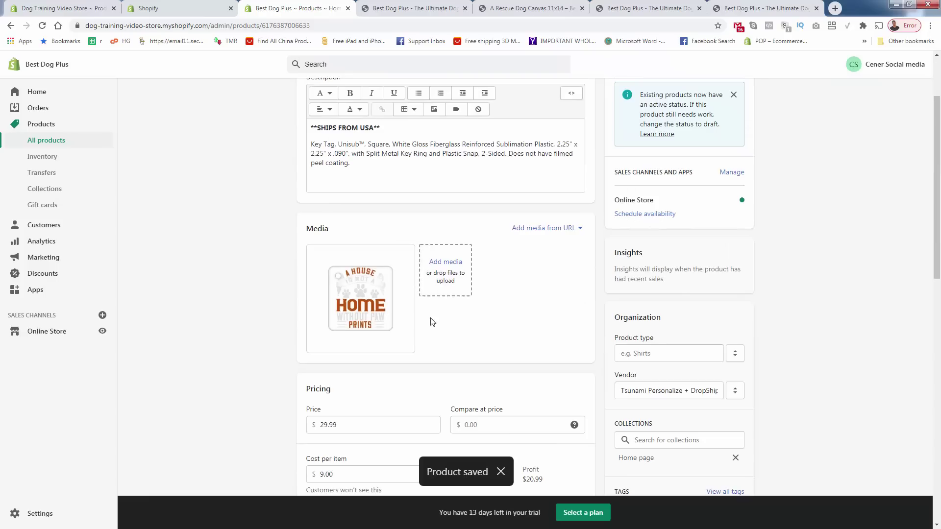
{"action": "scroll", "coordinate": [393, 319], "scroll_direction": "up", "scroll_amount": 2}
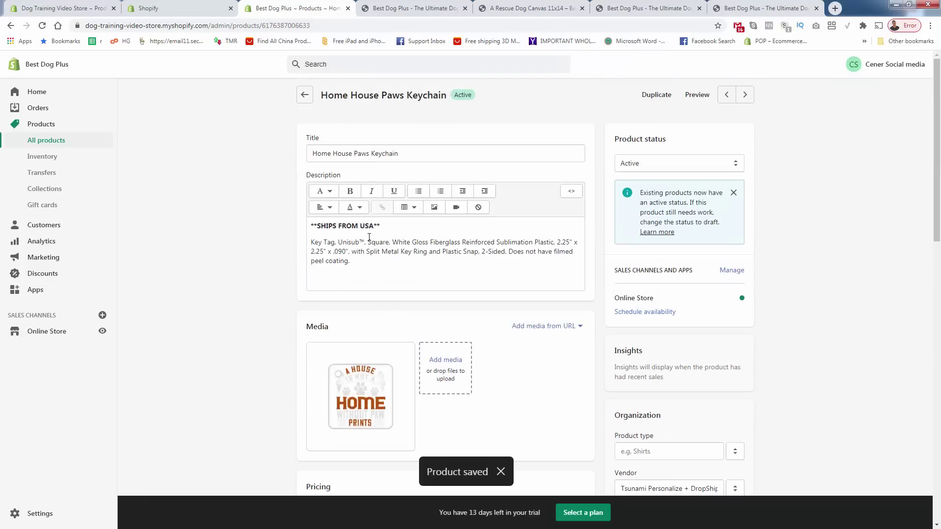
{"action": "triple_click", "coordinate": [362, 222]}
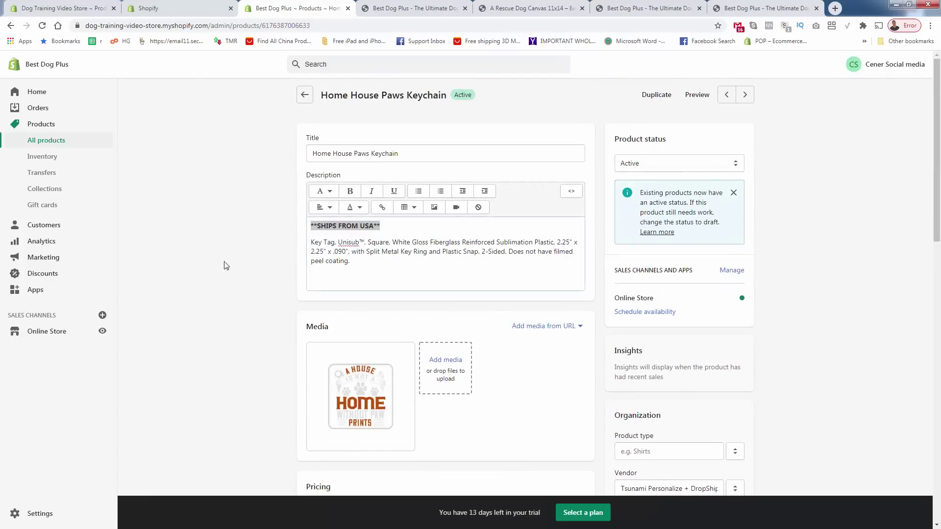
Refresh the storefront, check the Home House Paws Keychain page from the featured collection, and look over the full catalog
{"action": "left_click", "coordinate": [357, 5]}
{"action": "key", "text": "F5"}
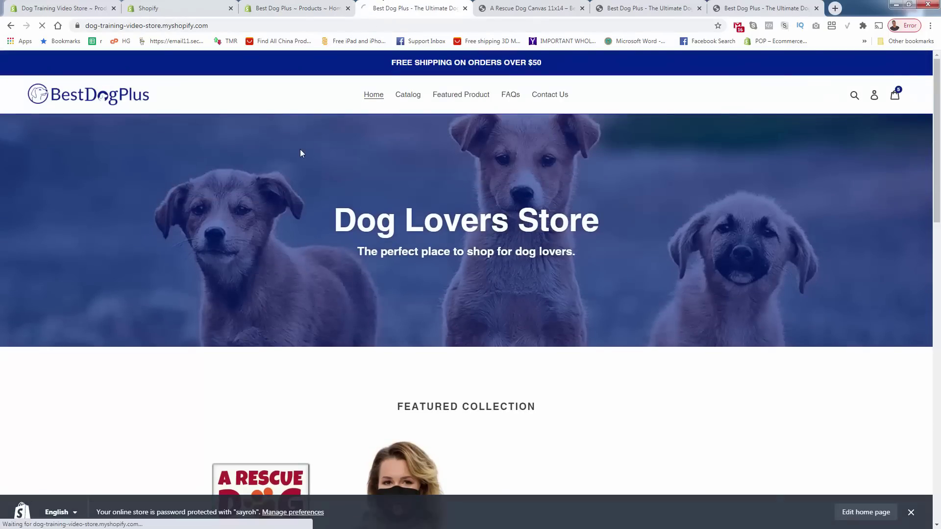
{"action": "scroll", "coordinate": [300, 151], "scroll_direction": "down", "scroll_amount": 2}
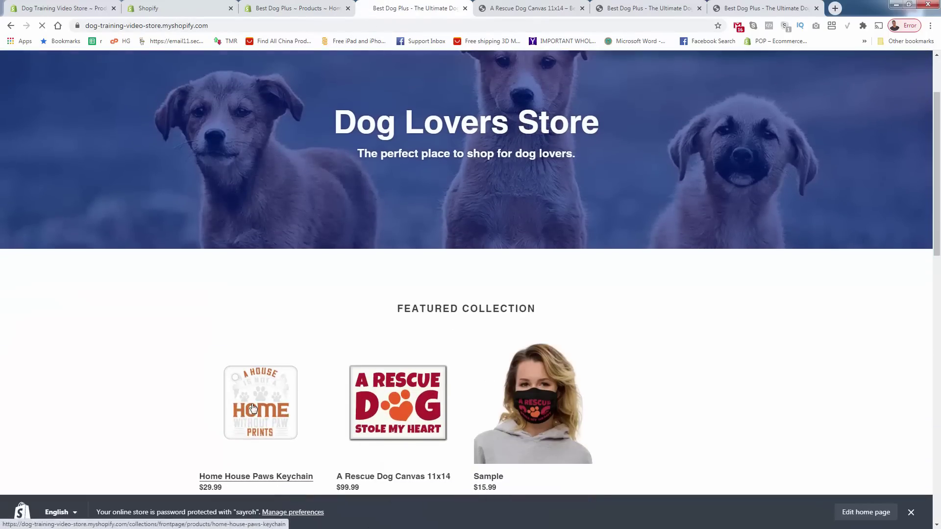
{"action": "left_click", "coordinate": [253, 408]}
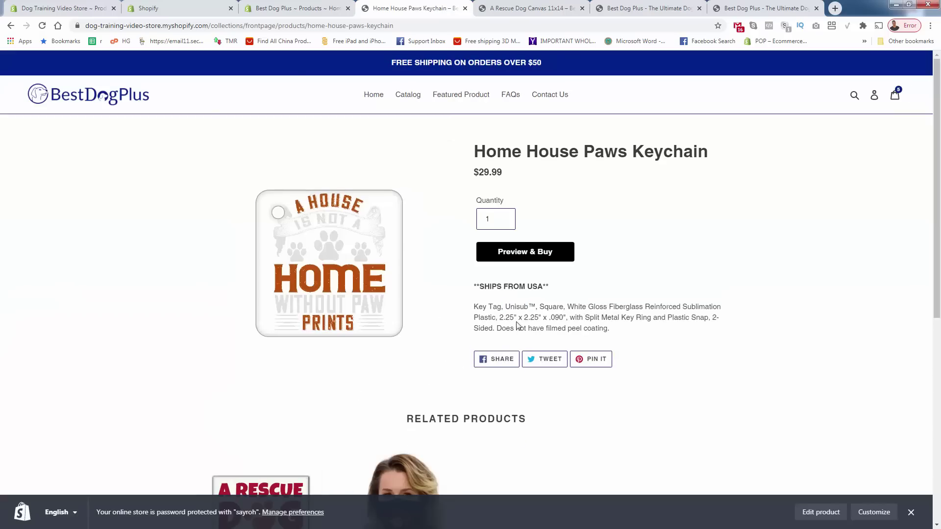
{"action": "left_click", "coordinate": [408, 94]}
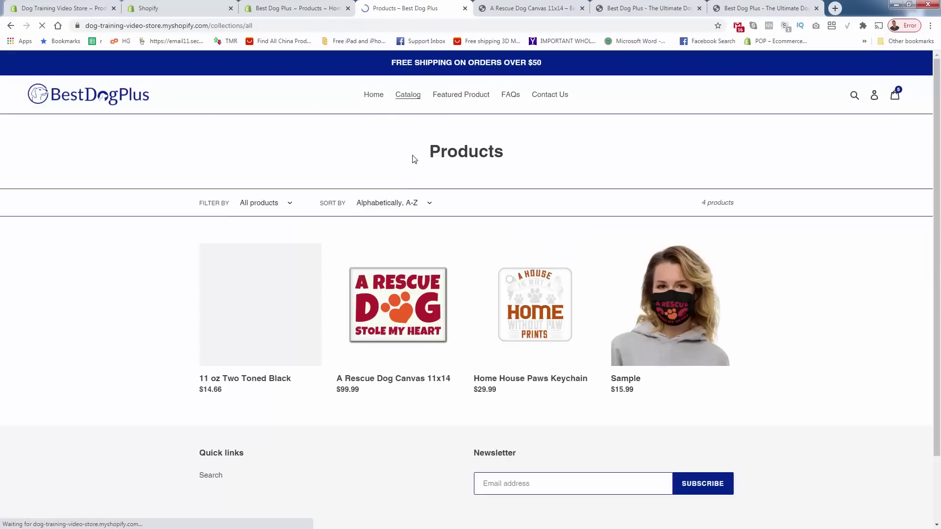
{"action": "scroll", "coordinate": [409, 176], "scroll_direction": "down", "scroll_amount": 1}
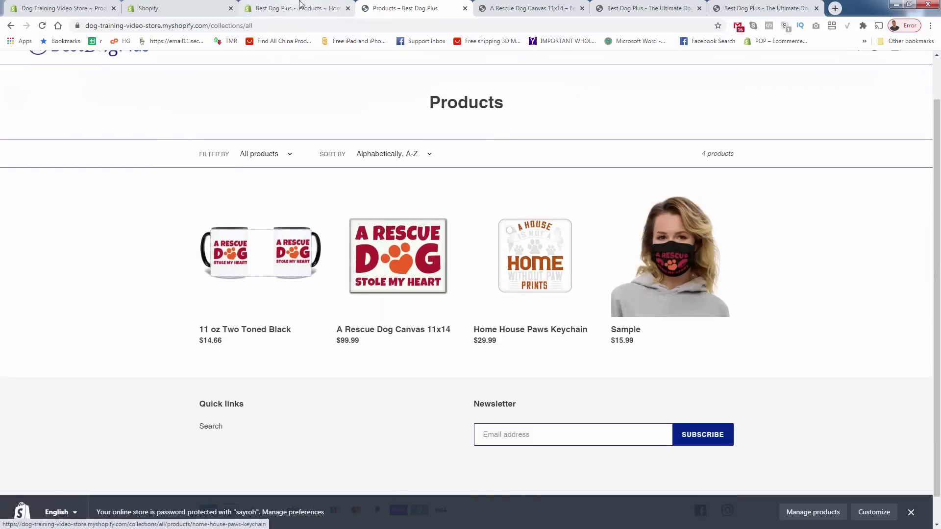
Switch back to the Tsunami Personalize on Demand app and open its product catalog
{"action": "left_click", "coordinate": [301, 6]}
{"action": "left_click", "coordinate": [205, 10]}
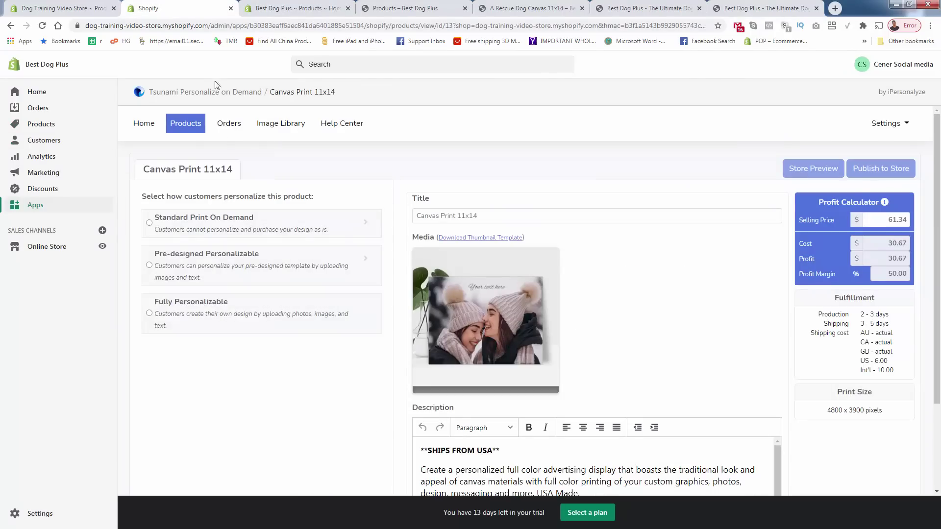
{"action": "left_click", "coordinate": [144, 124]}
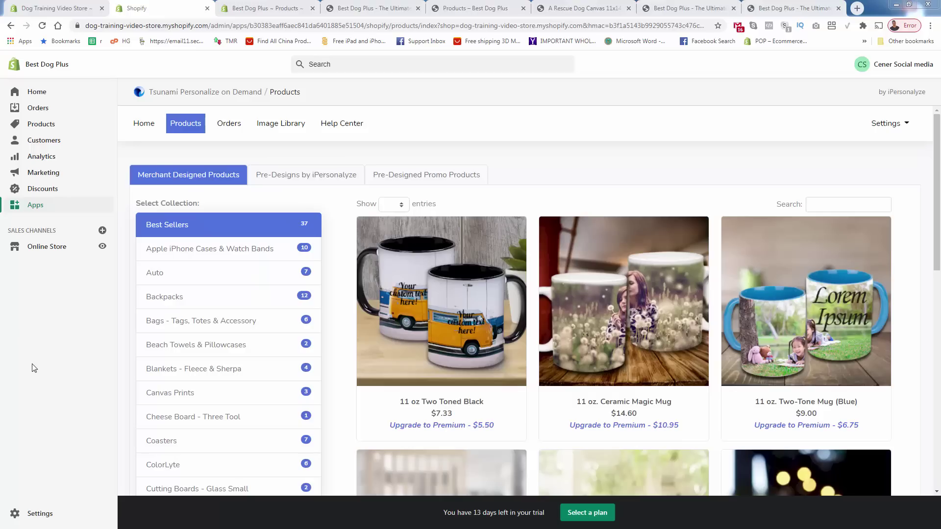
Switch to the storefront's home page and view the A Rescue Dog Canvas 11x14 from the featured collection
{"action": "left_click", "coordinate": [364, 13]}
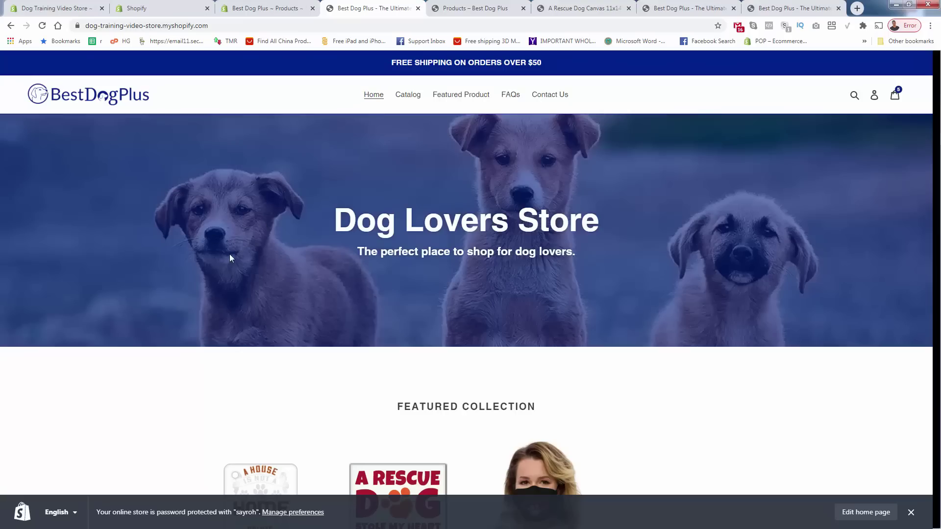
{"action": "scroll", "coordinate": [227, 252], "scroll_direction": "down", "scroll_amount": 3}
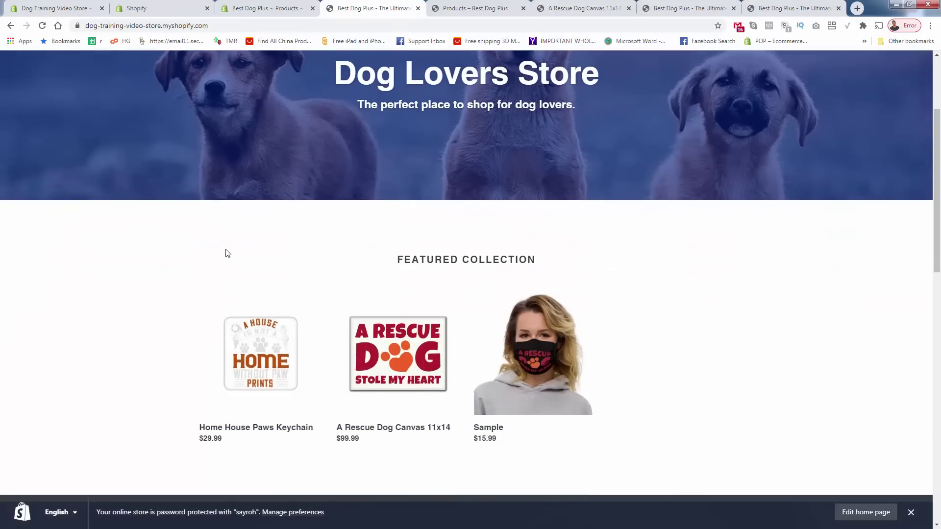
{"action": "left_click", "coordinate": [415, 340]}
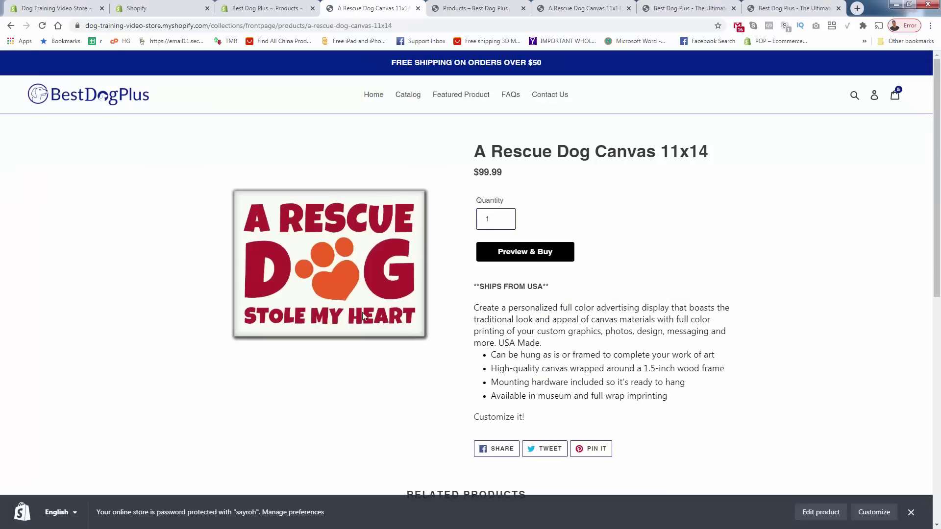
Return to the storefront's home page and view the Home House Paws Keychain from the featured collection
{"action": "left_click", "coordinate": [366, 97]}
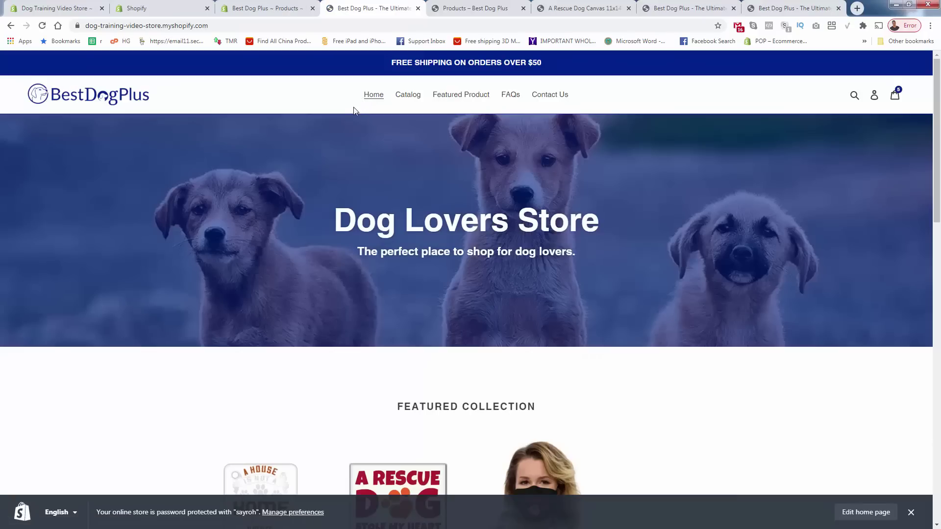
{"action": "scroll", "coordinate": [332, 219], "scroll_direction": "down", "scroll_amount": 4}
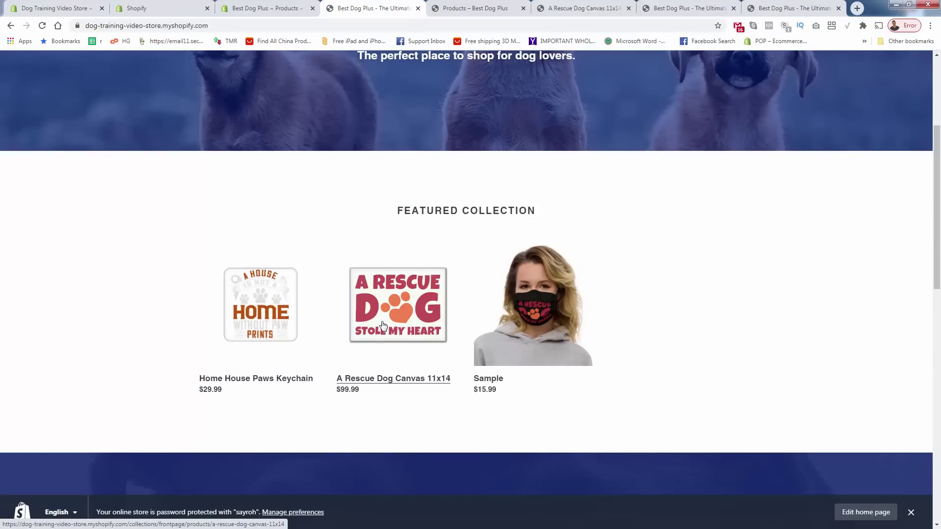
{"action": "left_click", "coordinate": [246, 318]}
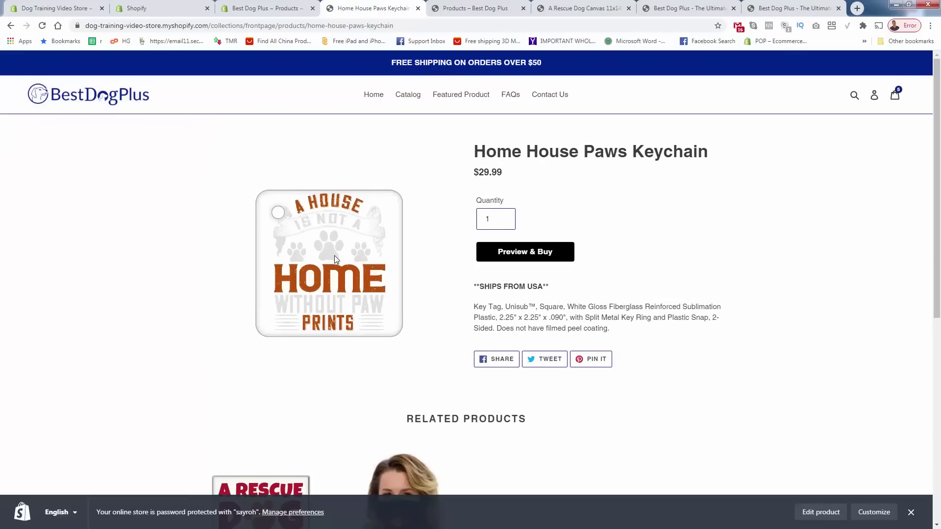
Return to the storefront's home page and look over the featured collection and the banner beneath it
{"action": "left_click", "coordinate": [374, 99]}
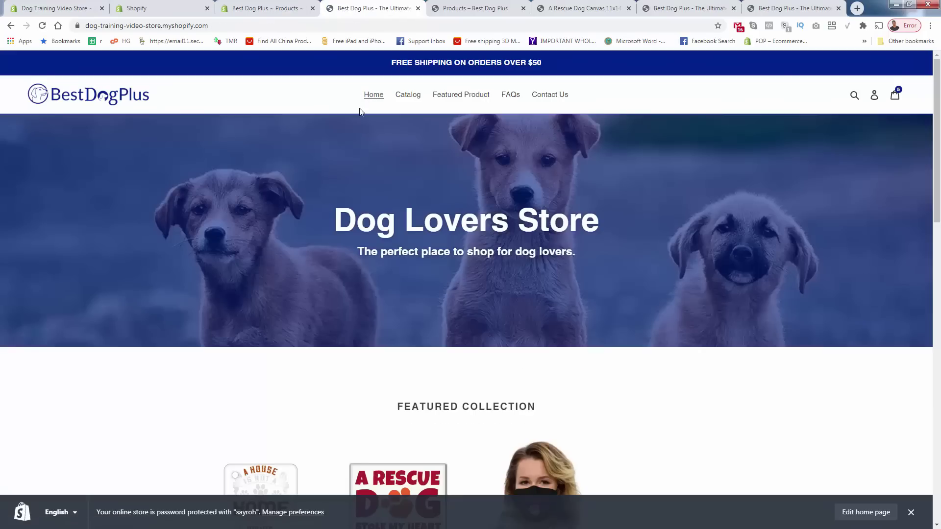
{"action": "scroll", "coordinate": [310, 327], "scroll_direction": "down", "scroll_amount": 2}
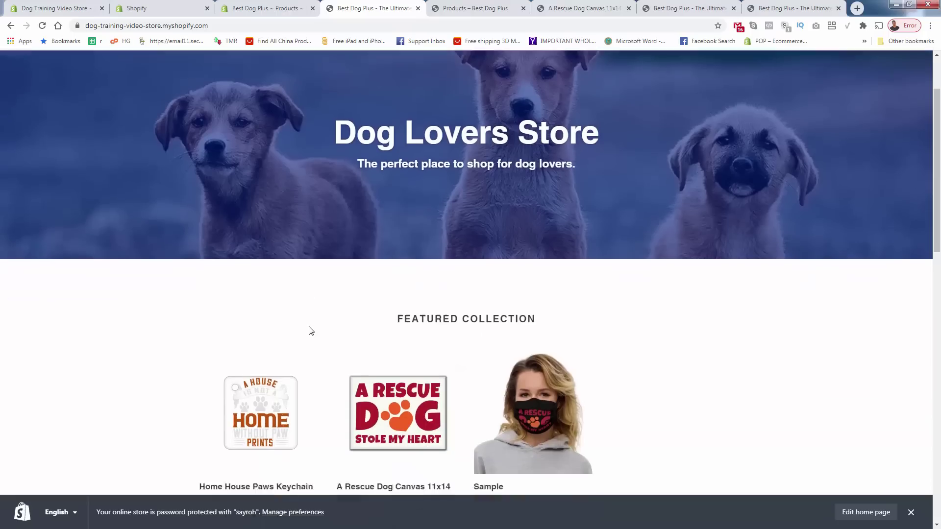
{"action": "scroll", "coordinate": [310, 323], "scroll_direction": "down", "scroll_amount": 3}
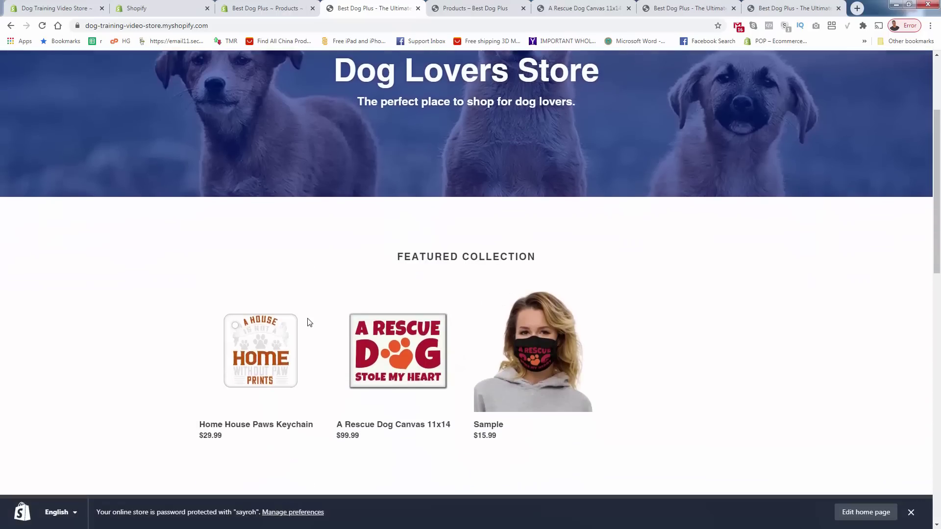
{"action": "scroll", "coordinate": [386, 331], "scroll_direction": "down", "scroll_amount": 5}
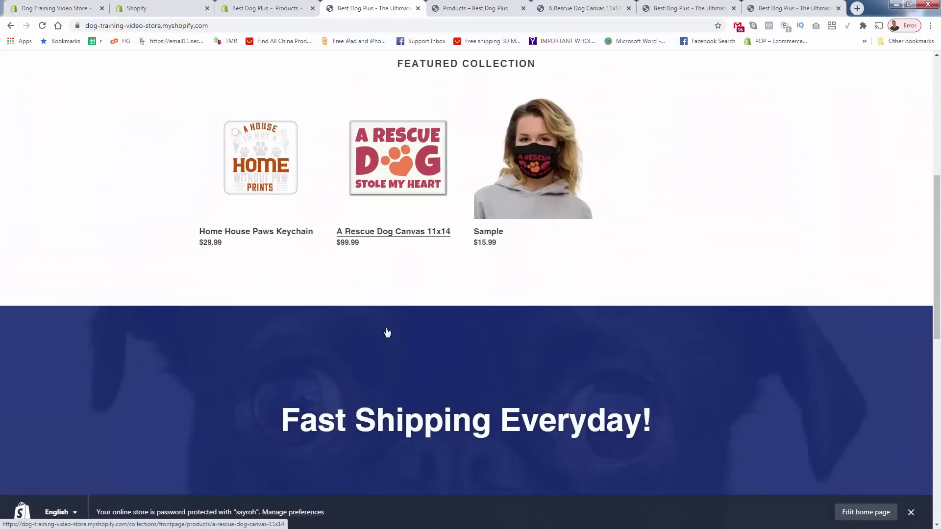
{"action": "scroll", "coordinate": [386, 330], "scroll_direction": "up", "scroll_amount": 8}
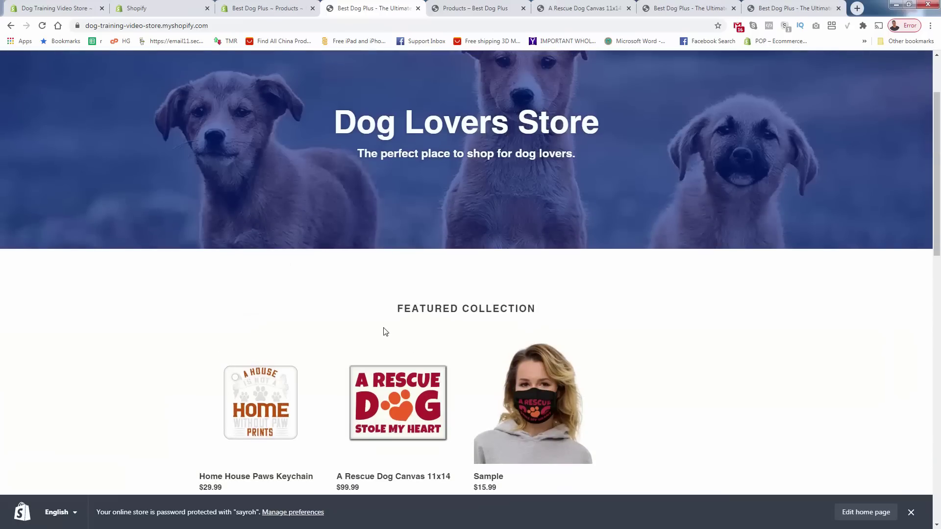
{"action": "scroll", "coordinate": [334, 322], "scroll_direction": "up", "scroll_amount": 2}
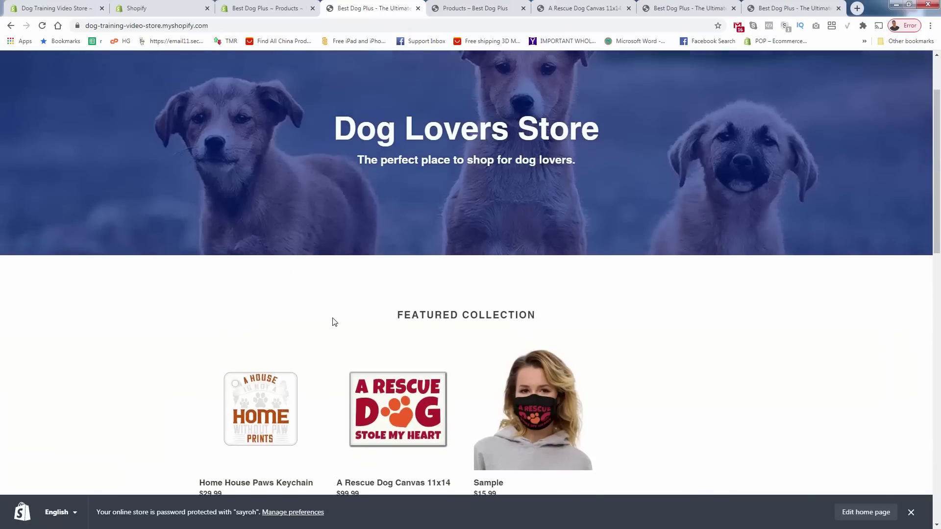
Check the Tsunami Personalize on Demand product catalog, then switch back to the storefront and review the home page's featured products
{"action": "left_click", "coordinate": [152, 8]}
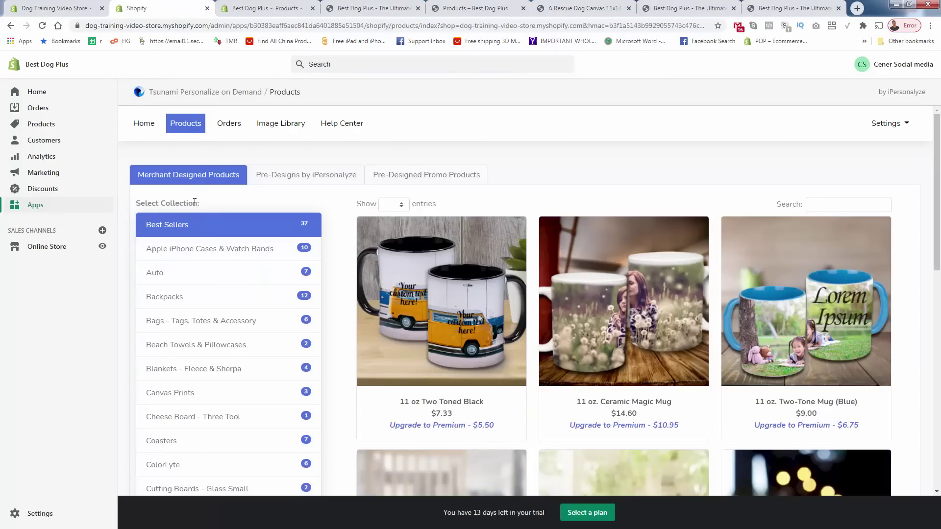
{"action": "left_click", "coordinate": [350, 8]}
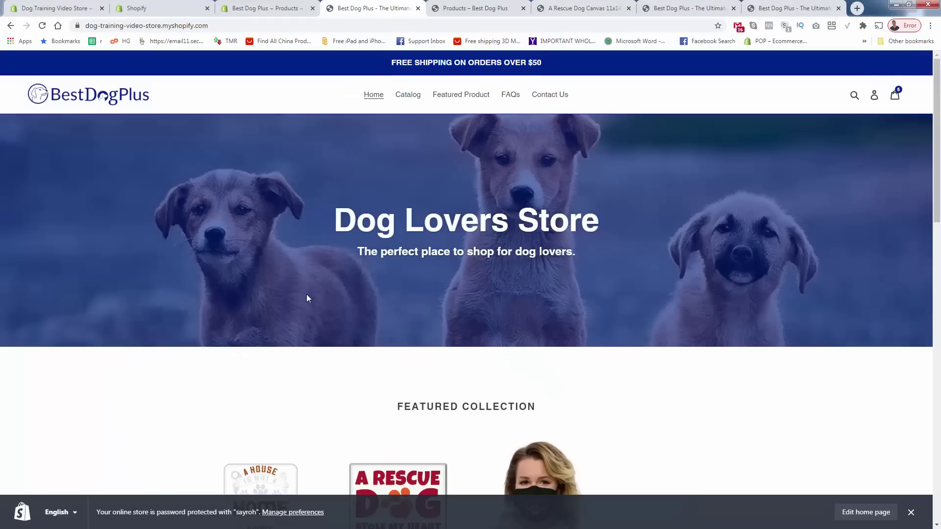
{"action": "scroll", "coordinate": [305, 299], "scroll_direction": "down", "scroll_amount": 4}
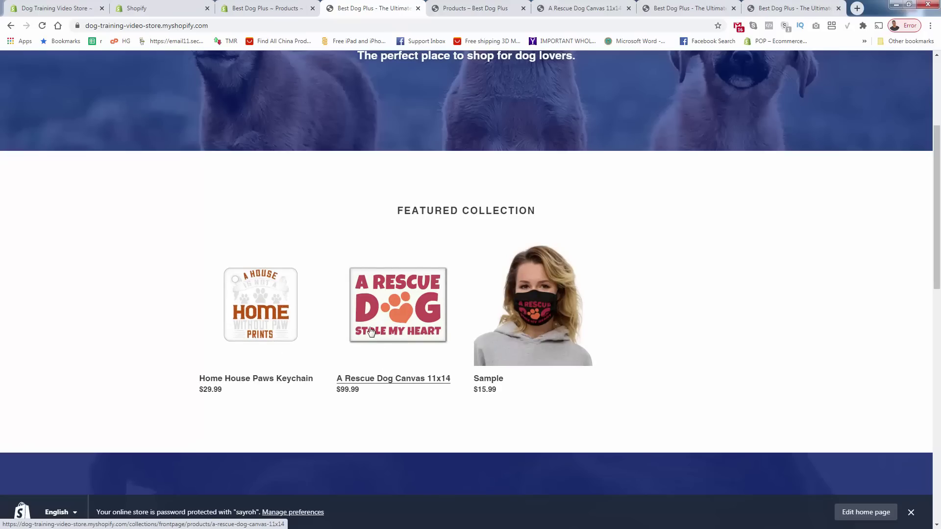
{"action": "scroll", "coordinate": [365, 335], "scroll_direction": "up", "scroll_amount": 4}
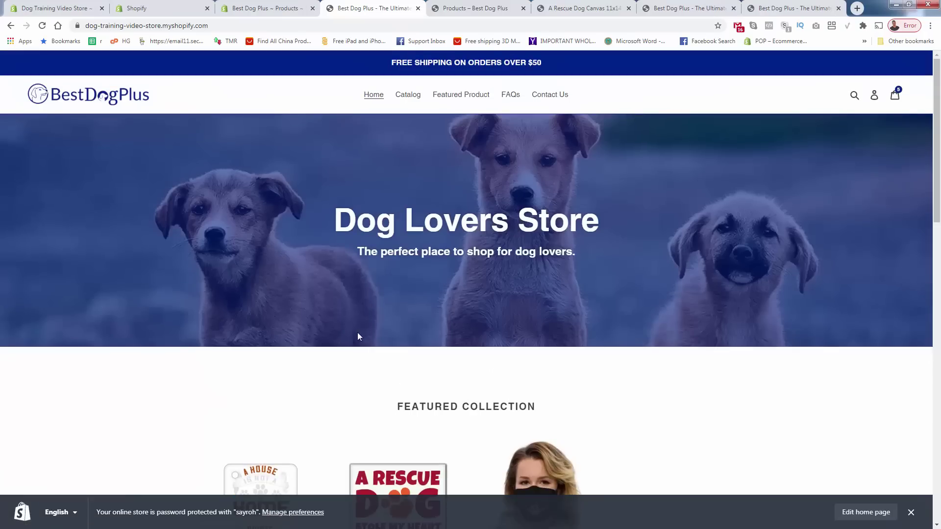